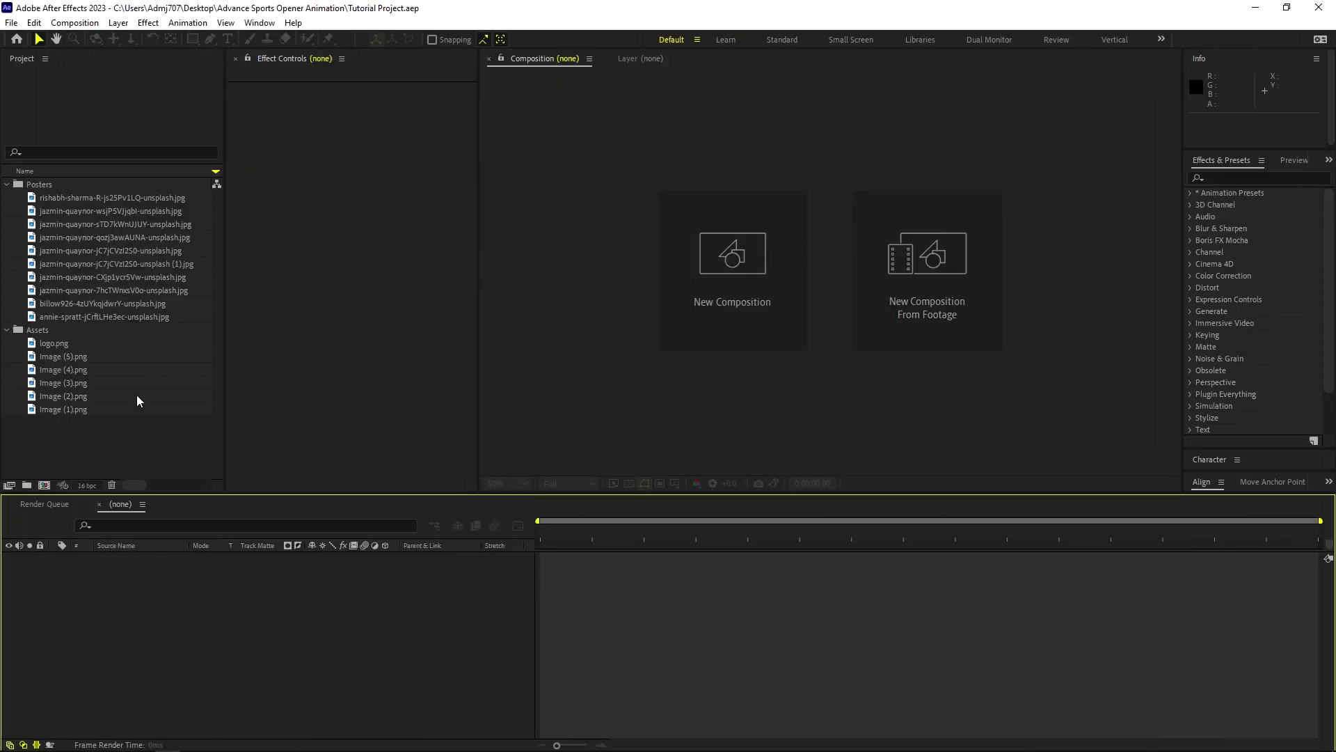
- Preview the jC7jCVzI250 poster footage and browse the related torn-poster images on its Unsplash page in the browser
double_click(90, 248)
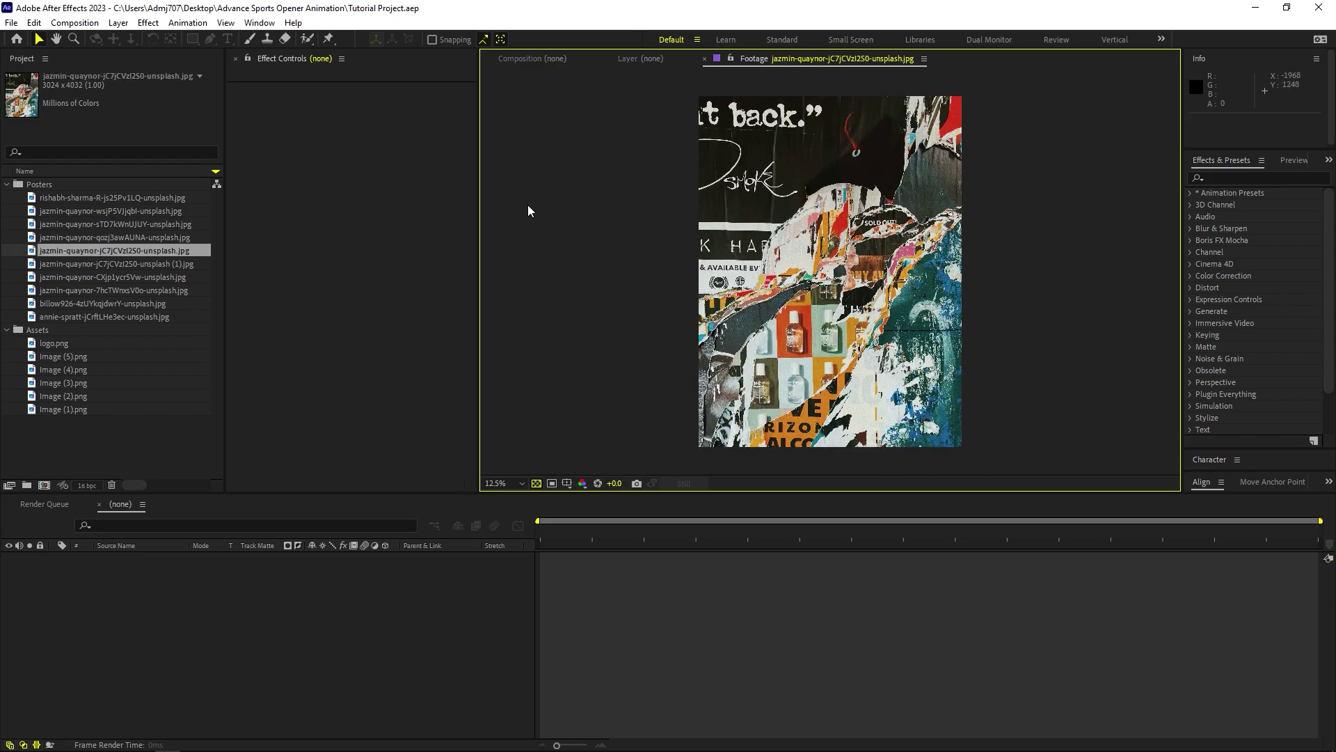
key("alt+Tab")
key("alt+Tab")
key("alt+Tab")
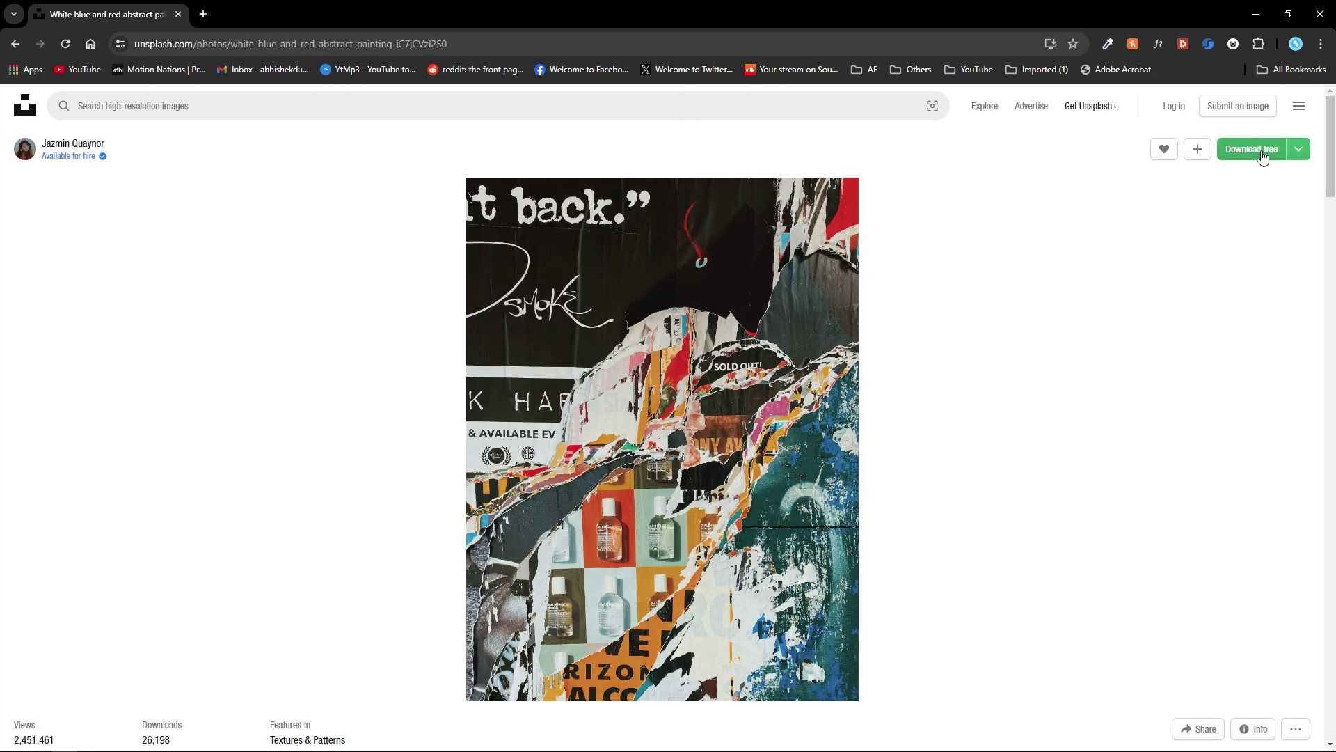
scroll(966, 334, "down", 15)
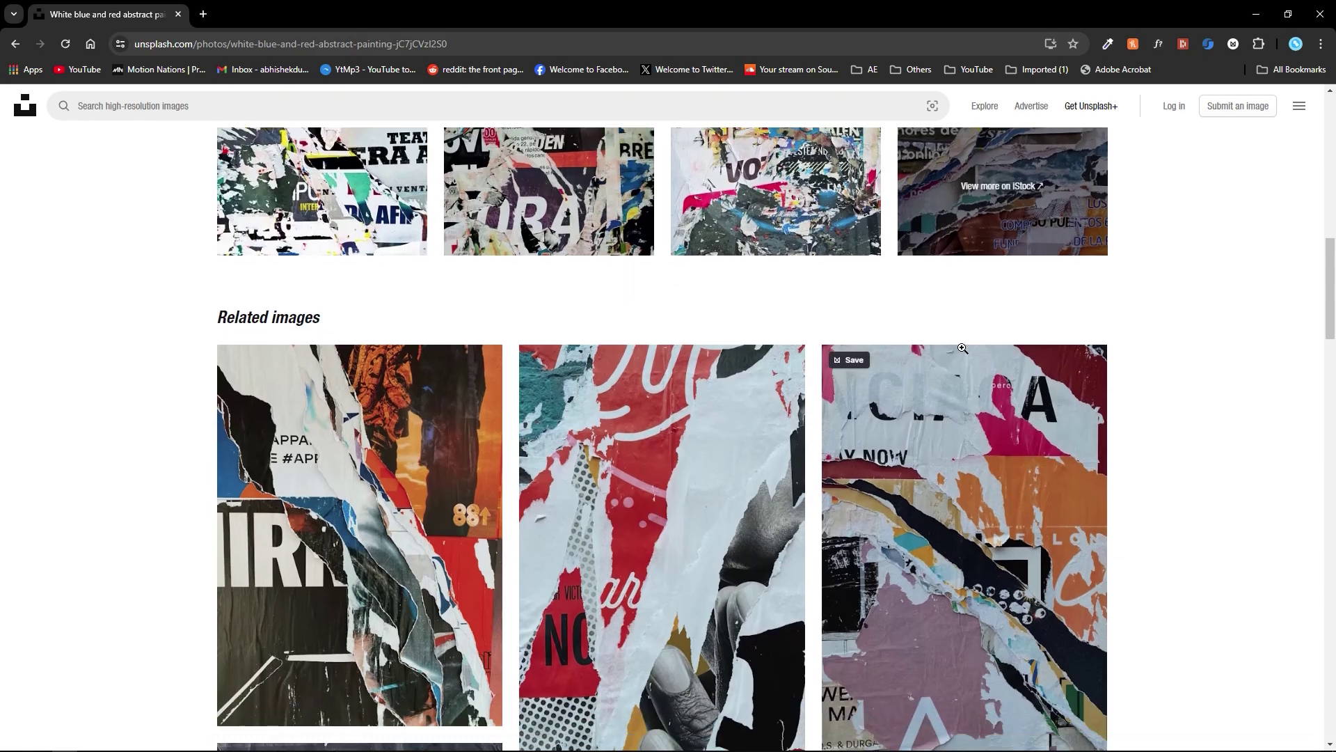
scroll(362, 336, "down", 12)
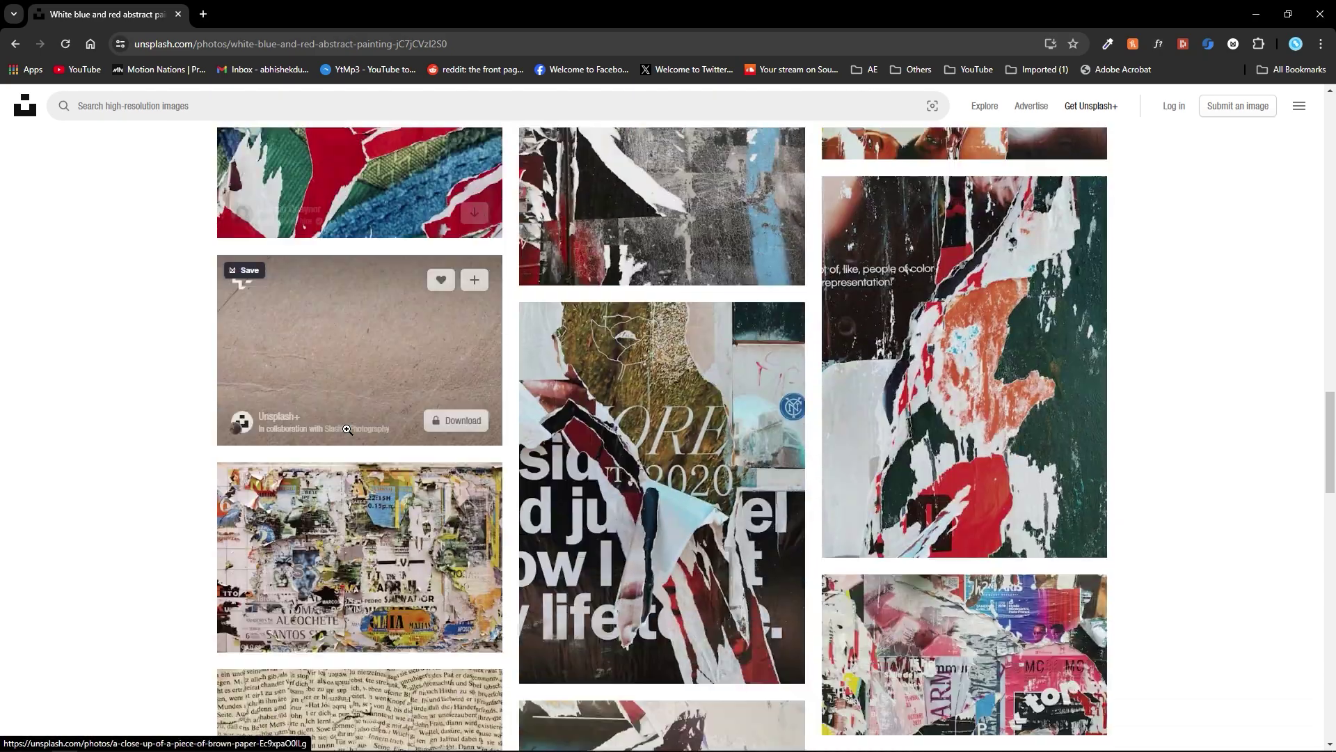
scroll(948, 415, "down", 8)
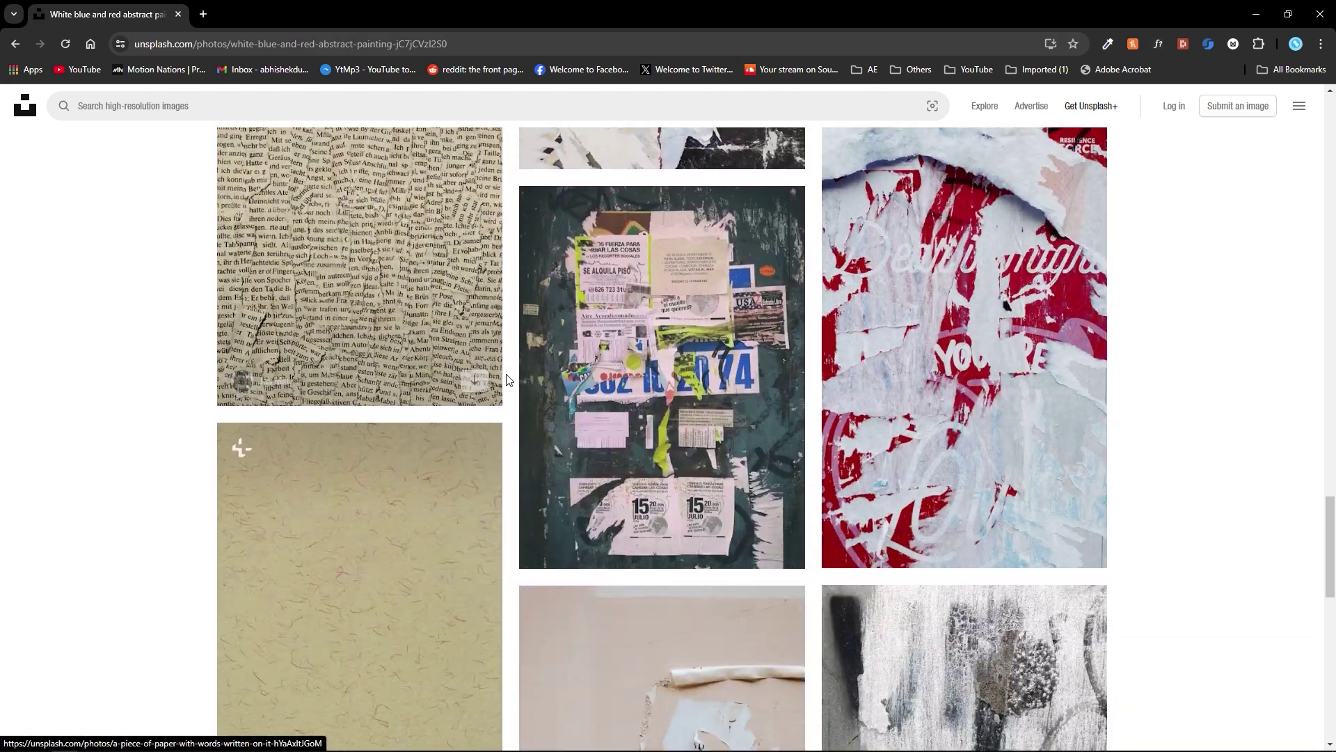
left_click(1253, 12)
- Back in After Effects, preview the footage Image (4).png and logo.png from the Assets folder
left_click(64, 337)
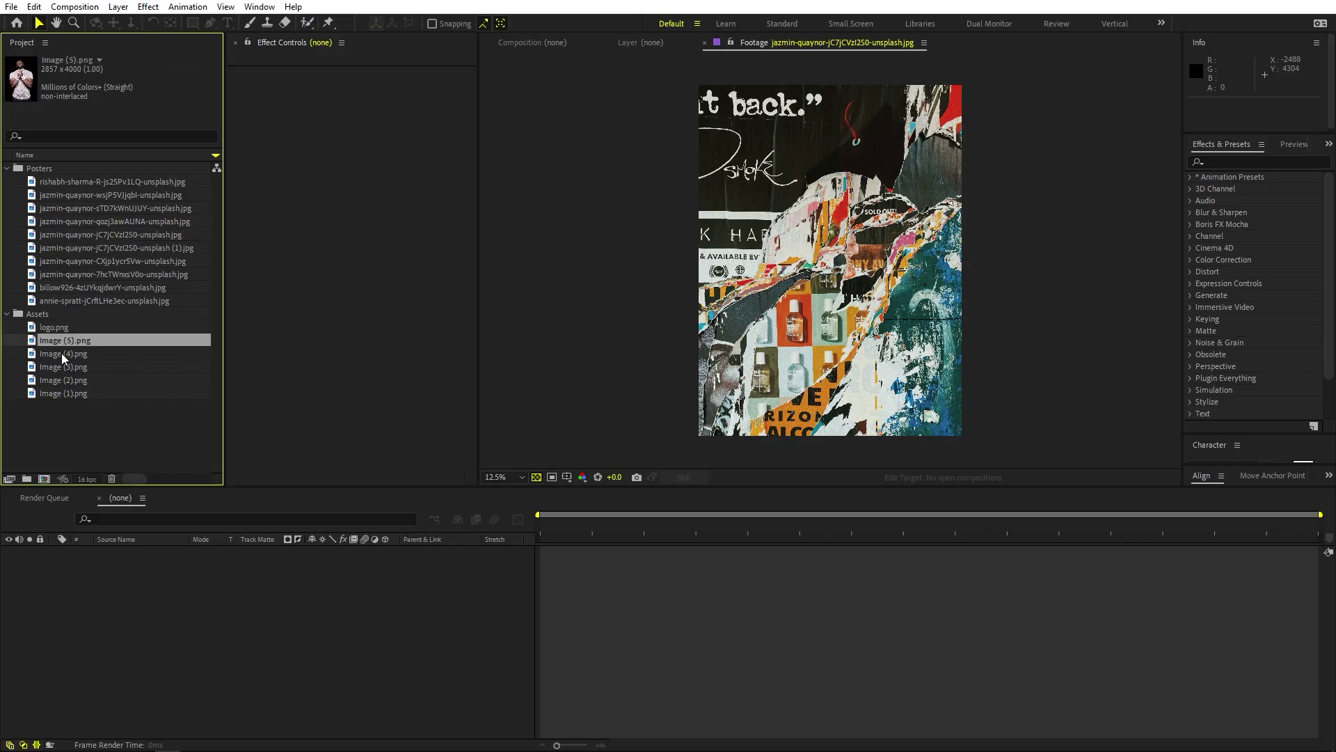
left_click(61, 353)
double_click(63, 353)
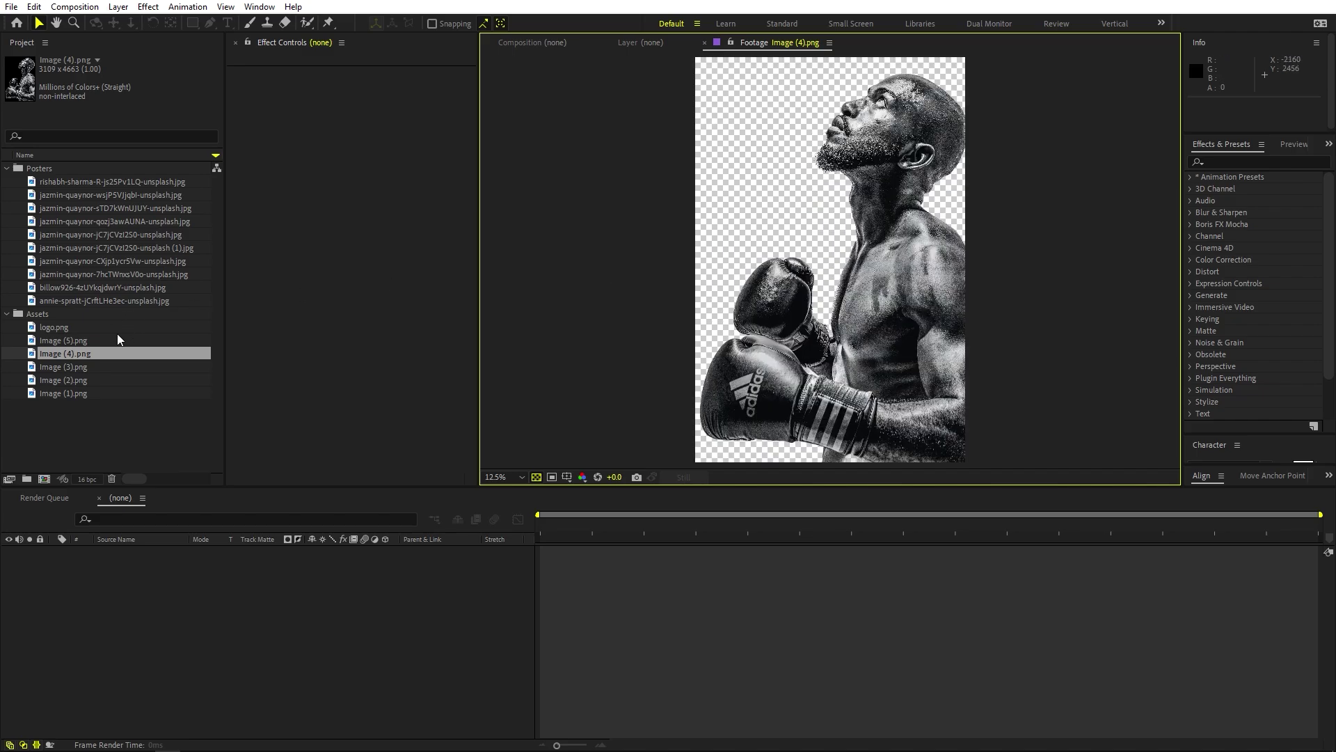
left_click(62, 327)
double_click(61, 328)
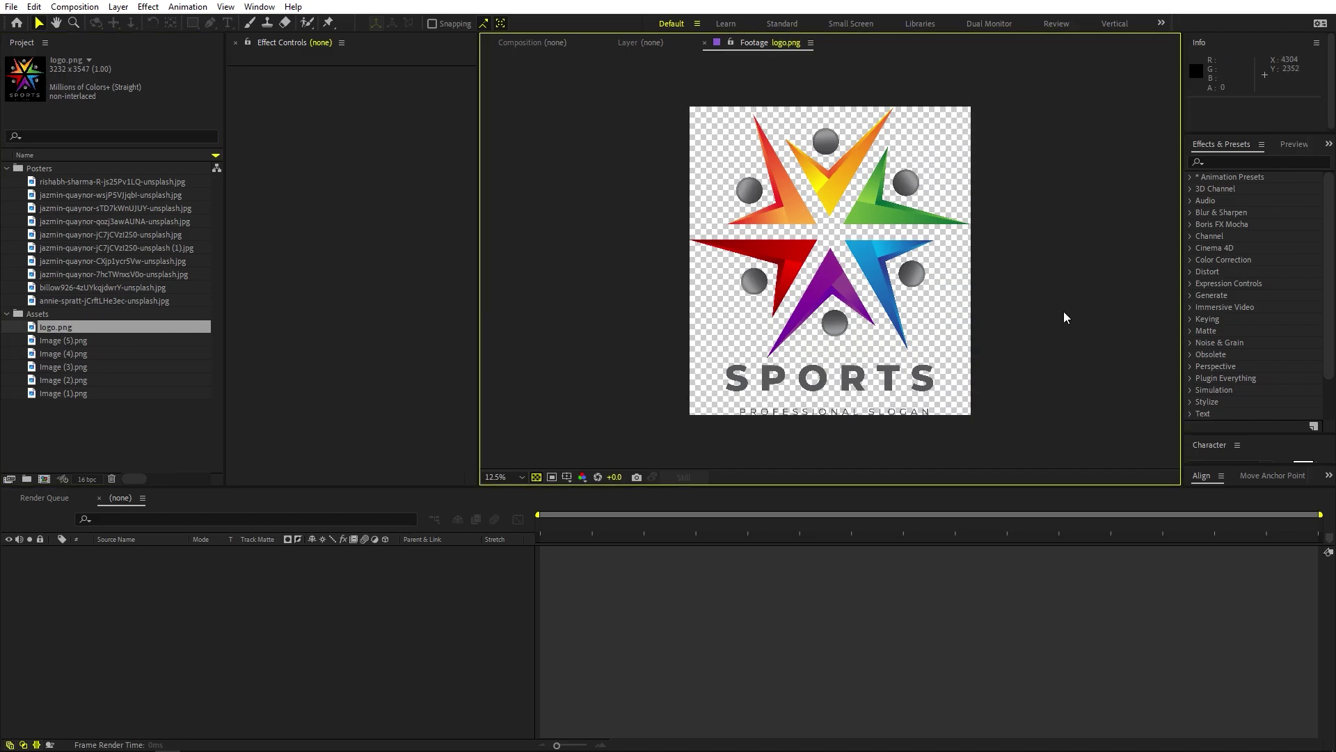
- Create a 1920x1080 composition named Main at 30 fps with a 10-second duration
left_click(553, 43)
left_click(109, 468)
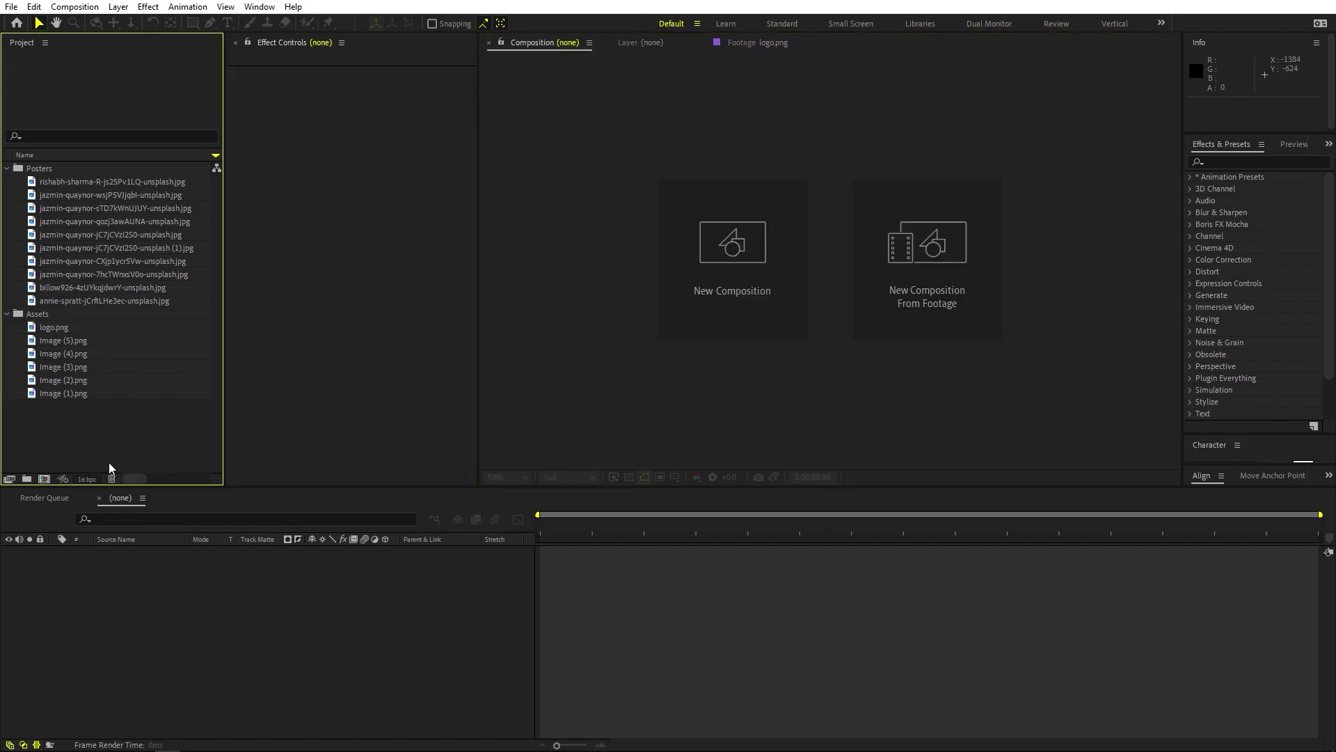
left_click(71, 8)
left_click(80, 22)
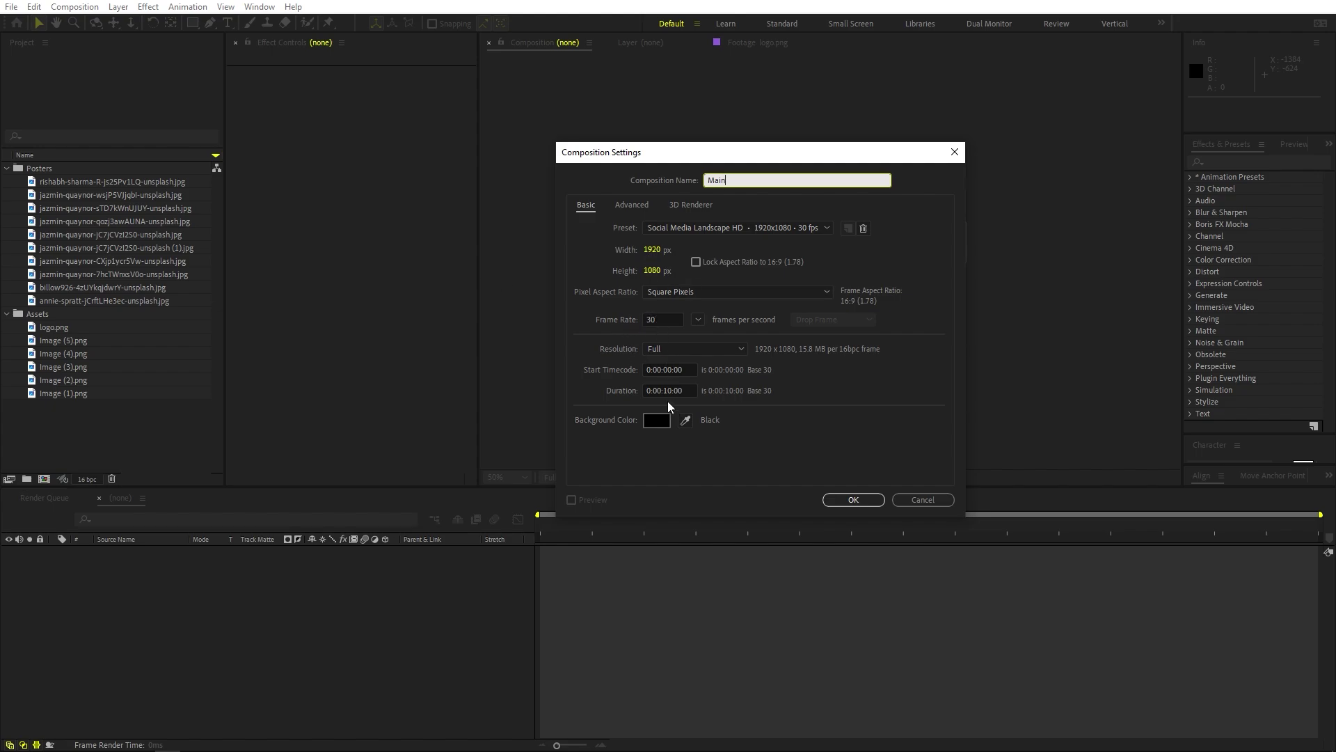
left_click(851, 500)
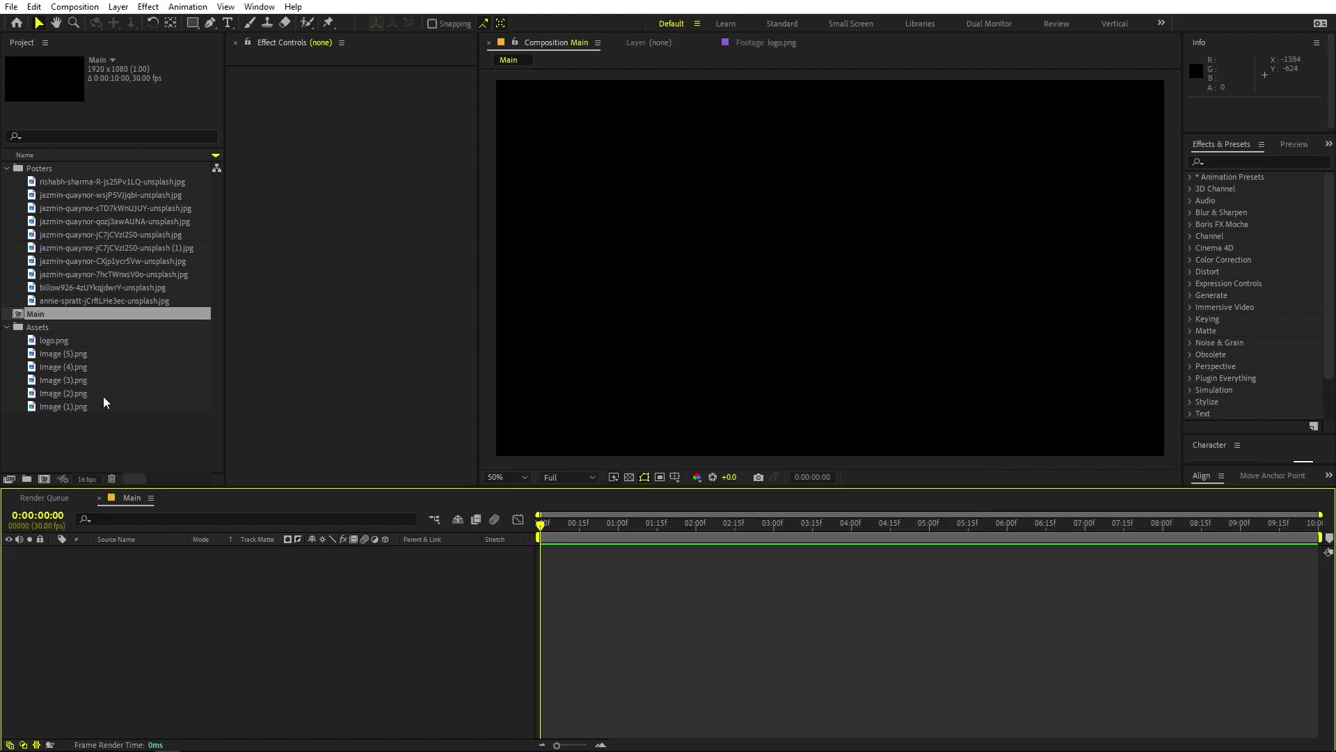
- Add the wsjPSVJjqbI poster to the Main composition and scale it to 31.7%
left_click(106, 439)
left_click(64, 185)
left_click(69, 192)
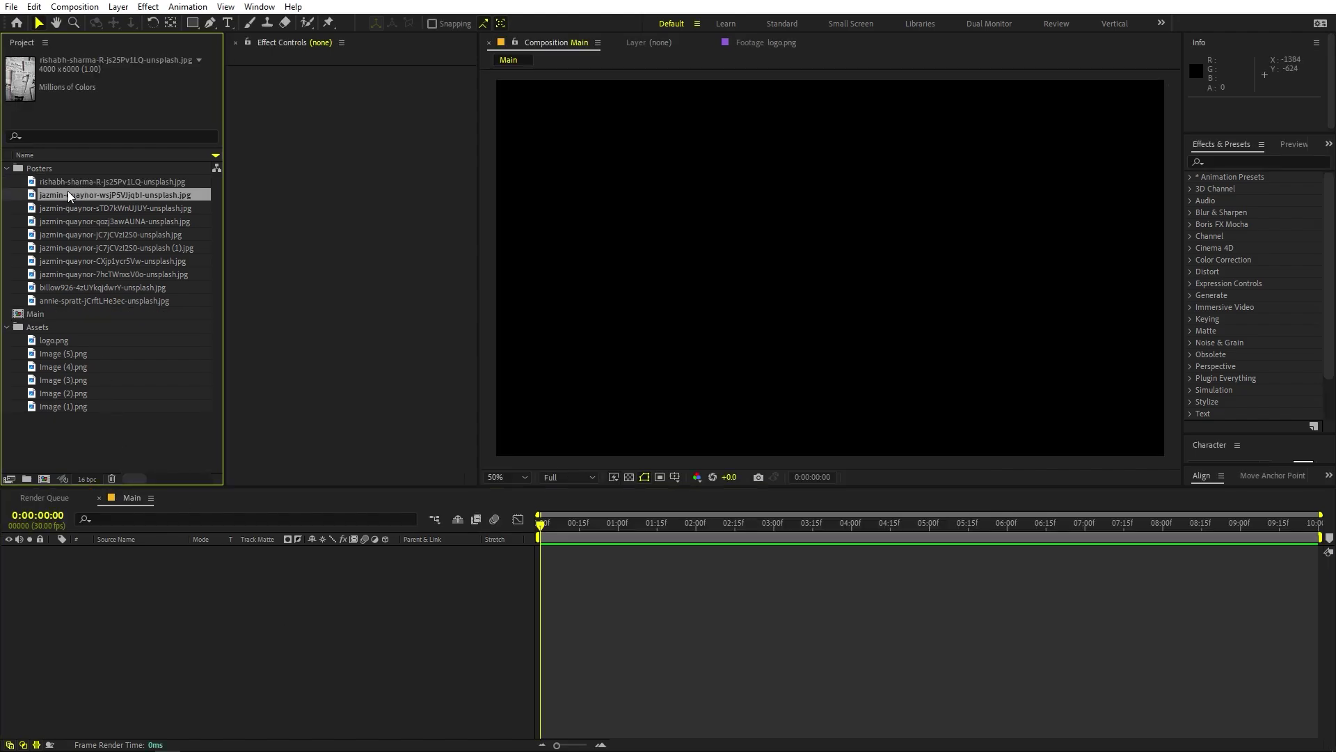
left_click_drag(76, 193, 151, 600)
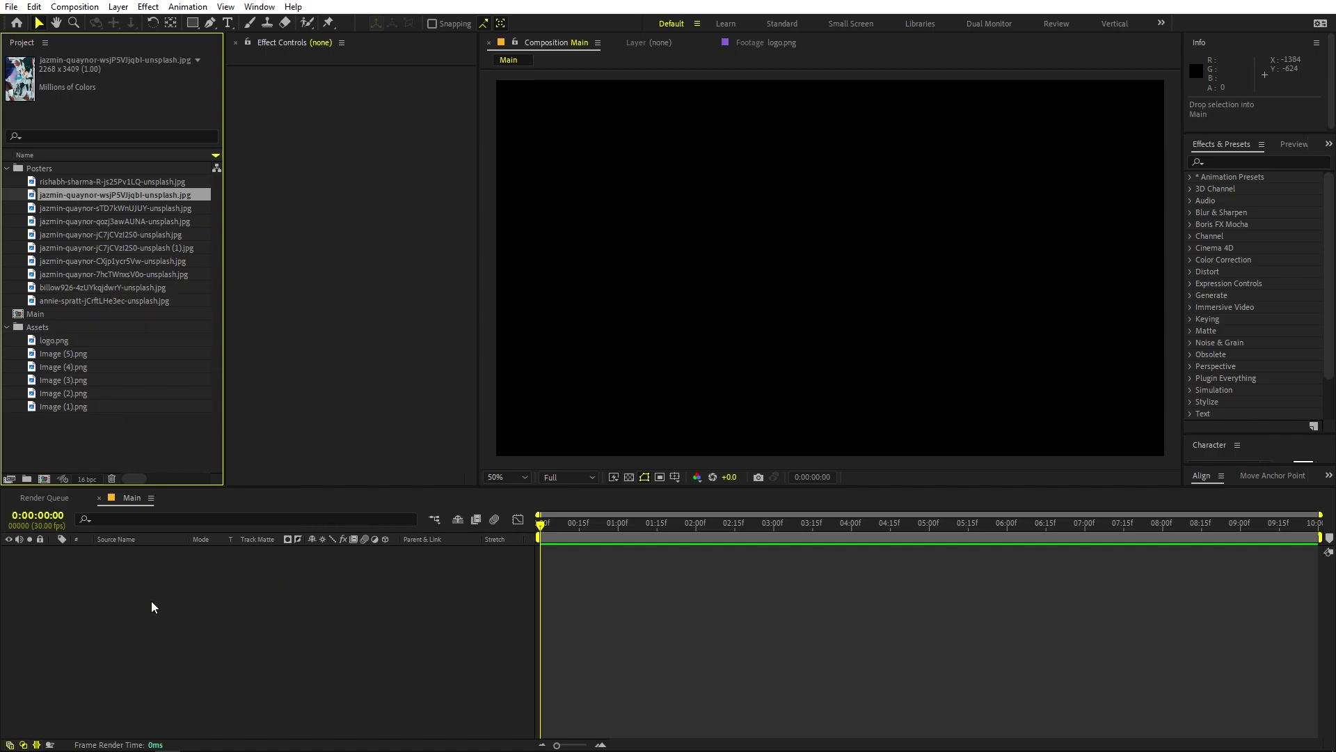
scroll(733, 238, "down", 2)
key("s")
left_click_drag(327, 562, 290, 562)
scroll(835, 262, "up", 2)
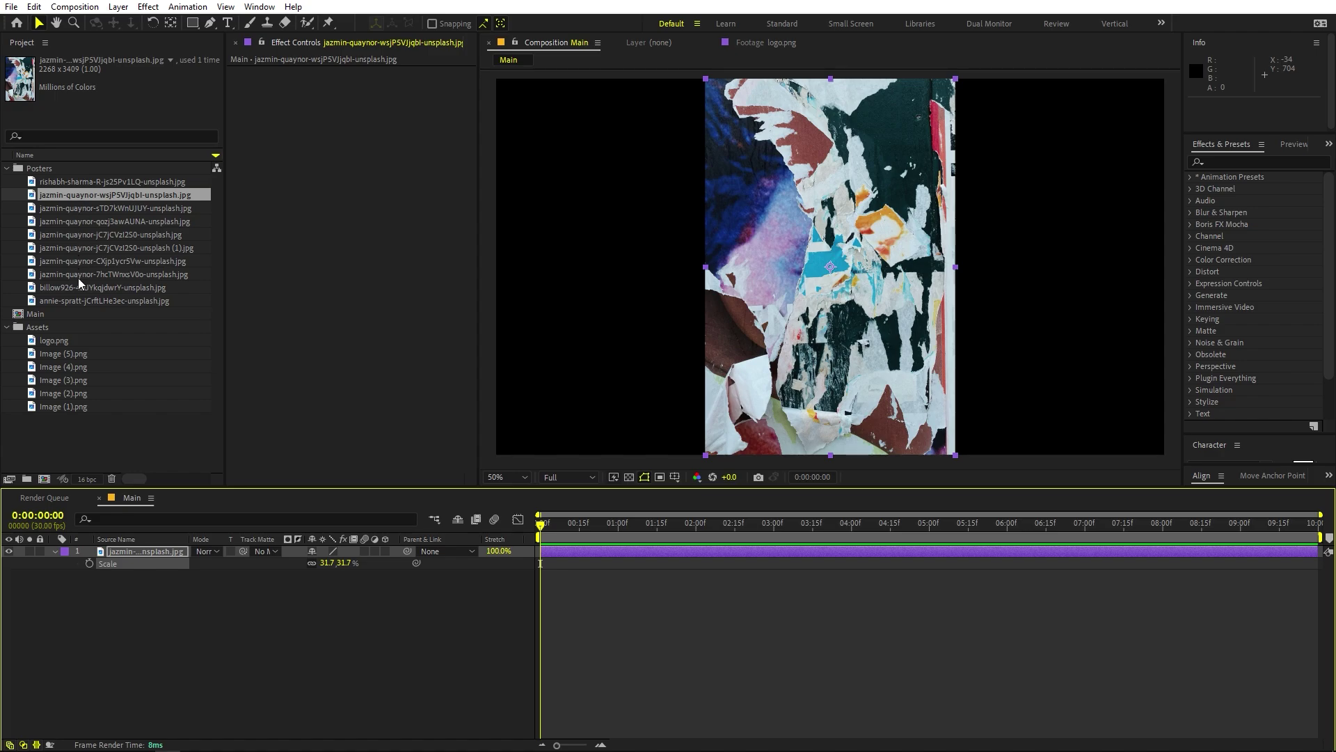
- Draw an irregular closed Pen mask just inside the edges of the first poster to give it a torn-cutout outline
left_click(208, 23)
left_click(135, 552)
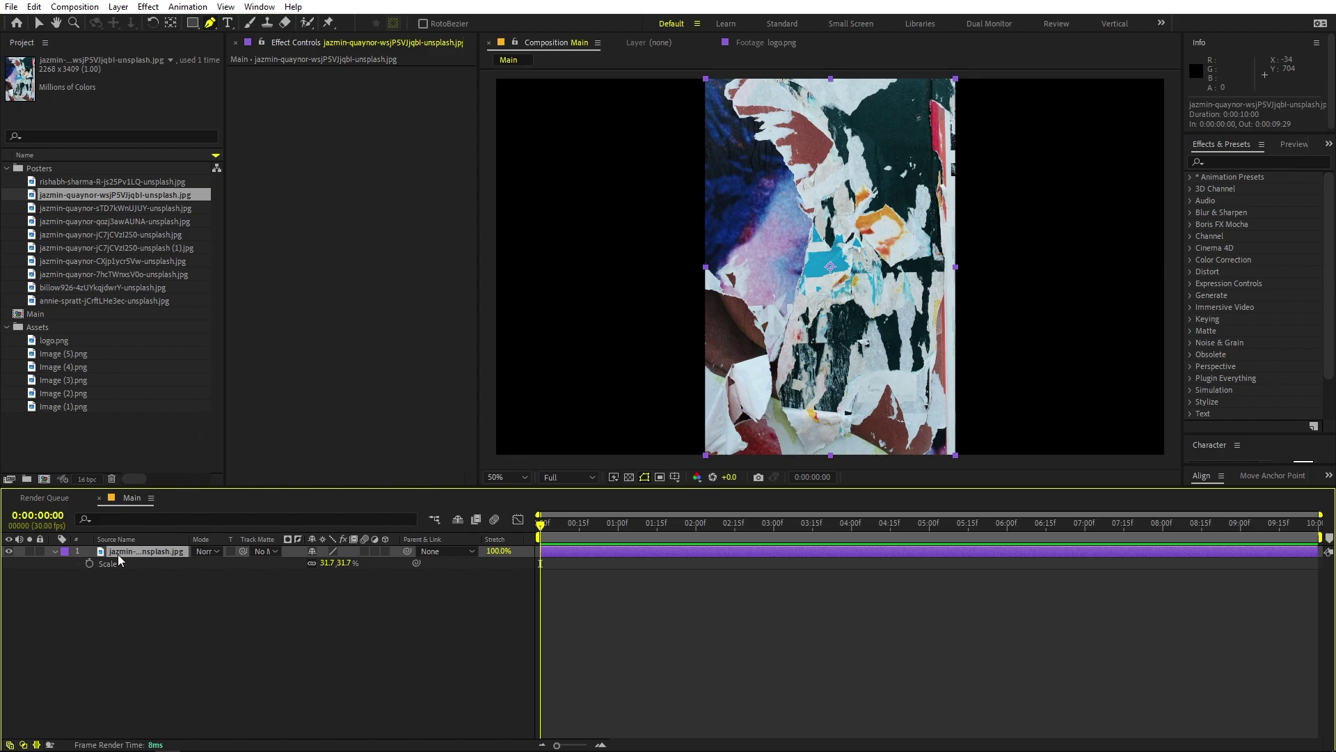
left_click(719, 154)
left_click(748, 107)
left_click(948, 119)
left_click(954, 242)
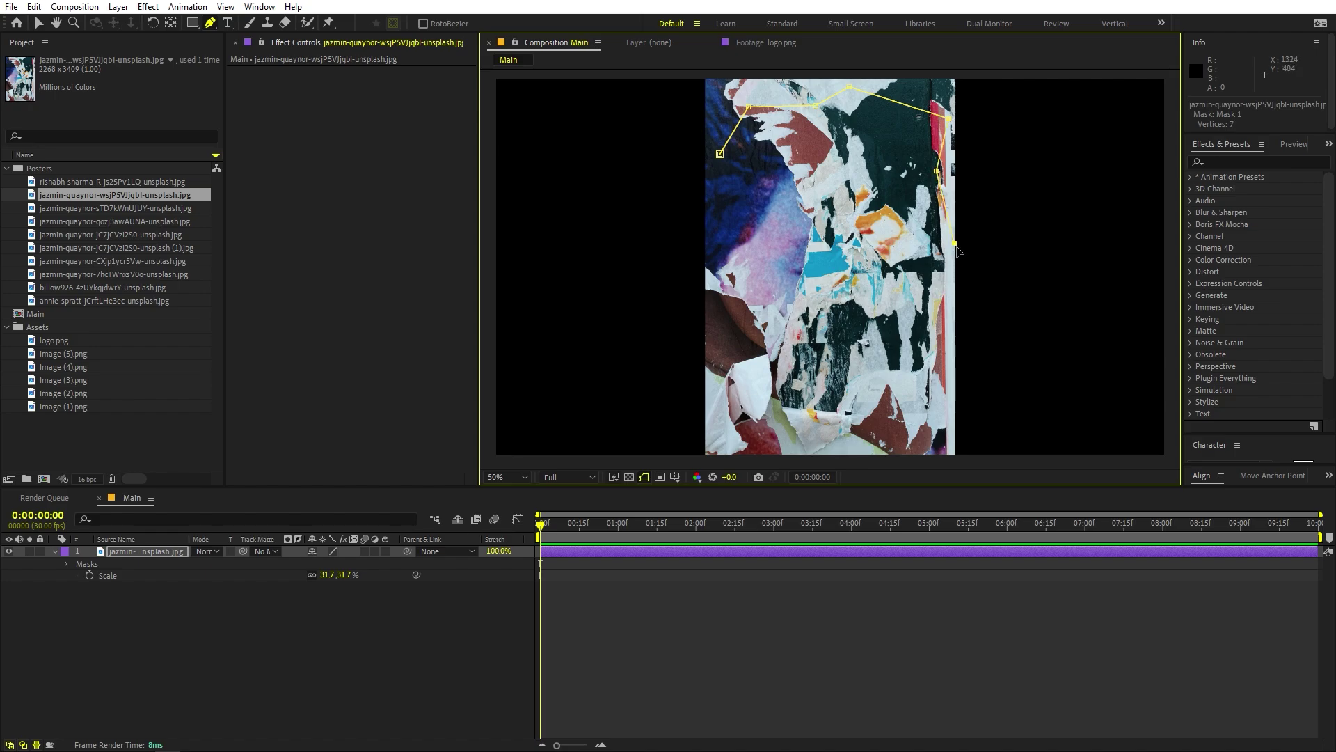
left_click(911, 376)
left_click_drag(982, 351, 984, 288)
left_click(854, 384)
left_click(833, 333)
left_click(736, 196)
left_click(726, 122)
left_click(721, 91)
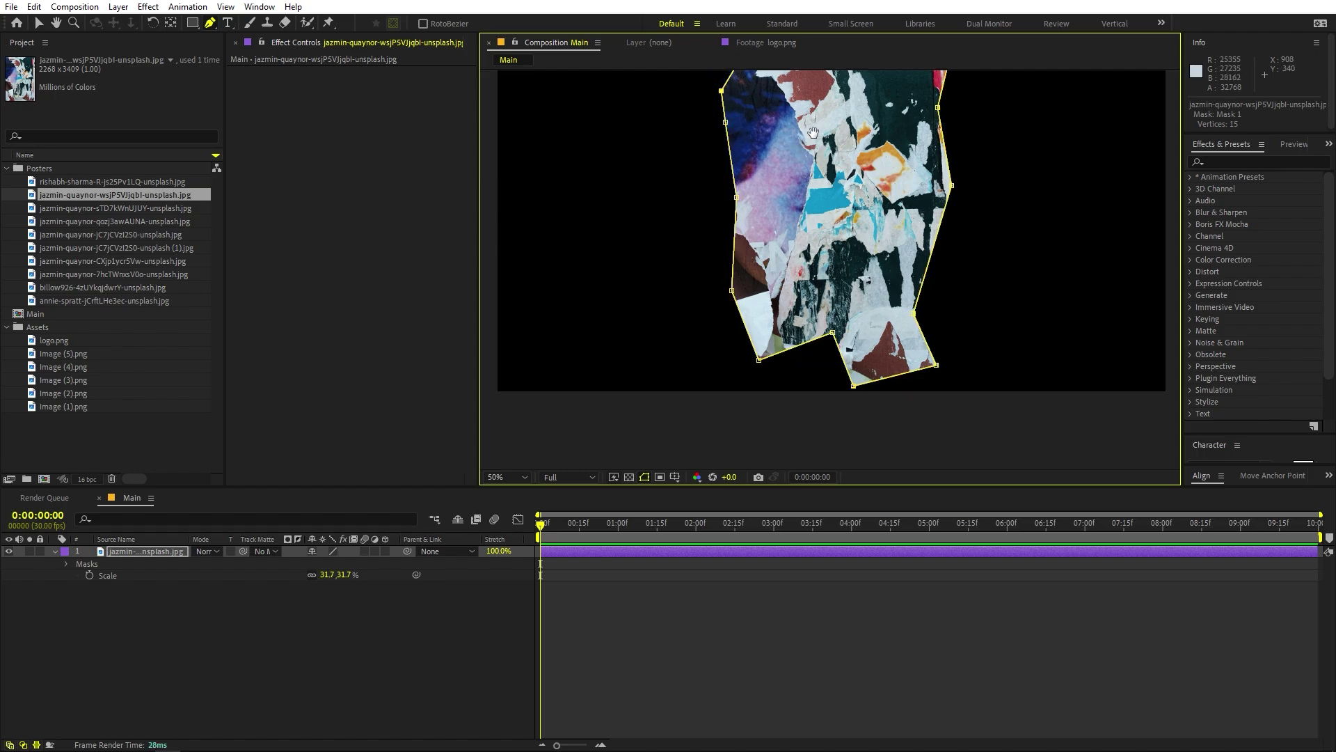
key("h")
left_click_drag(723, 97, 683, 180)
key("g")
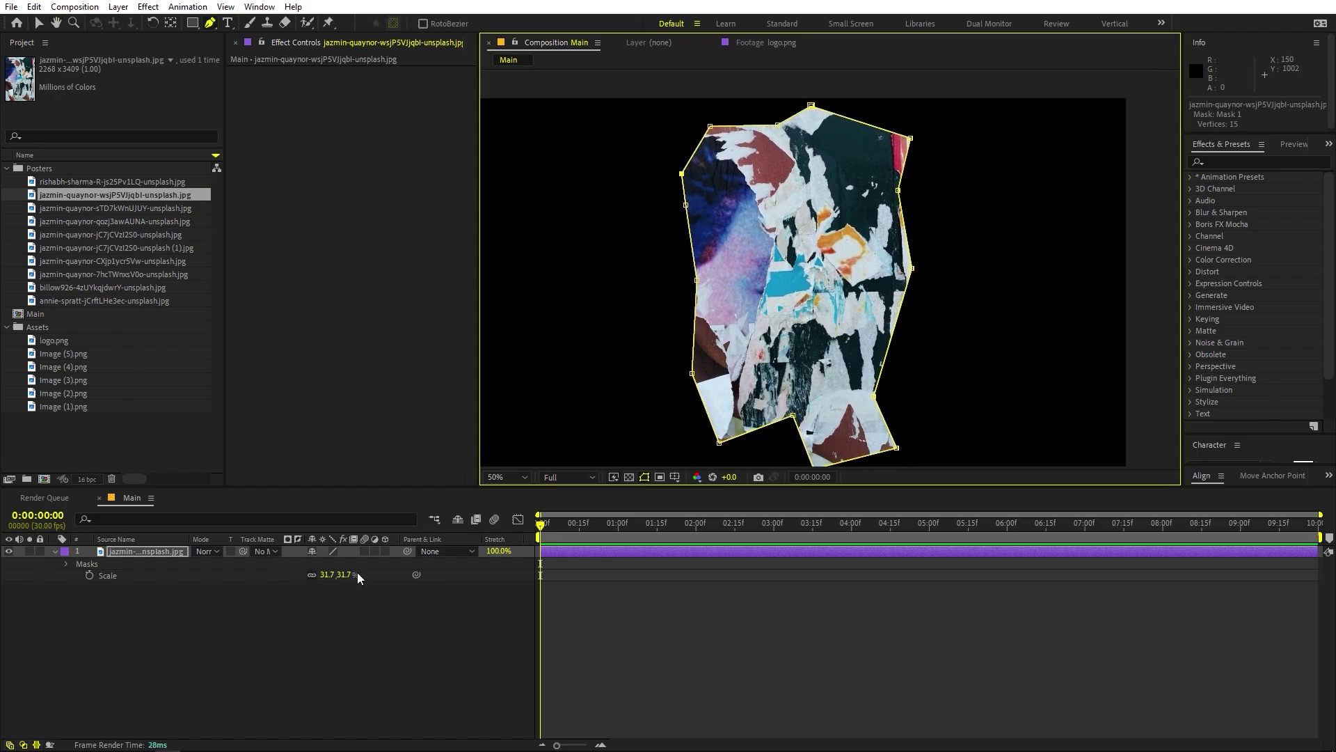
- Turn the first masked poster into a 3D layer and centre its anchor point on the cutout
left_click(384, 551)
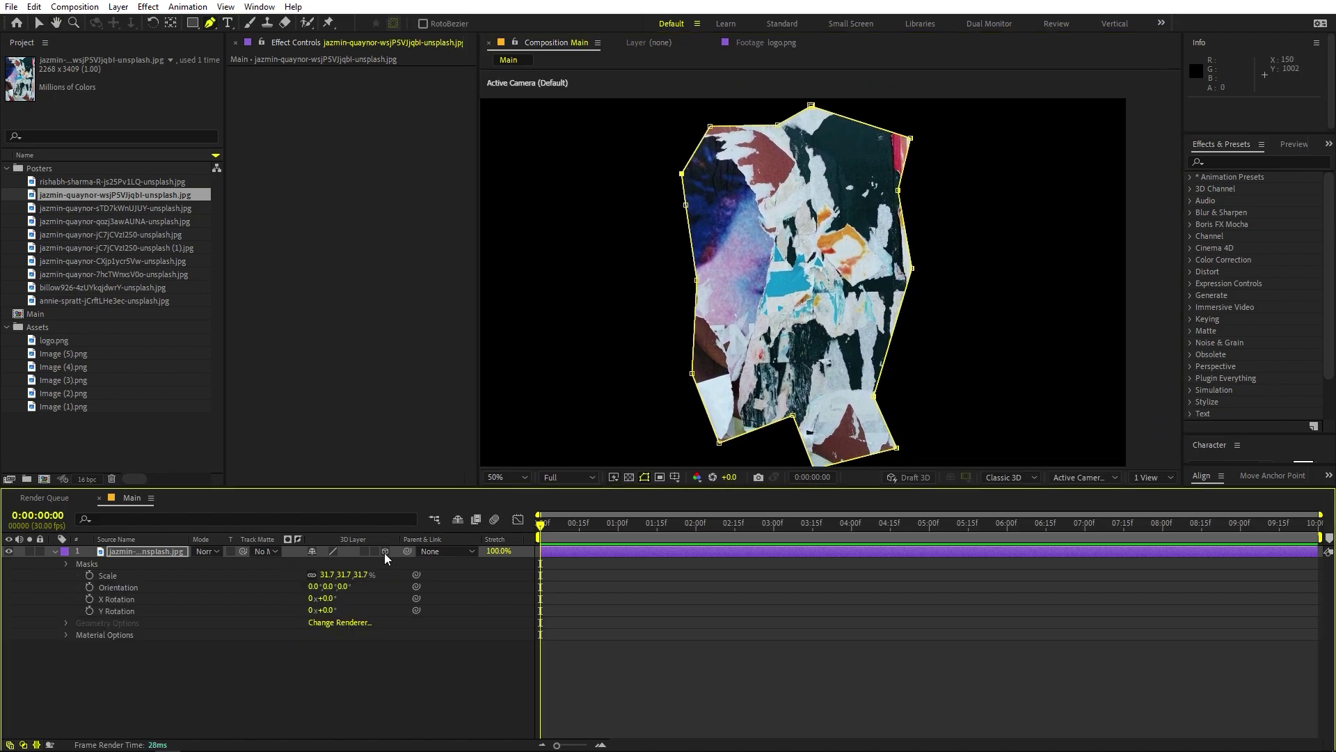
left_click(54, 551)
key("v")
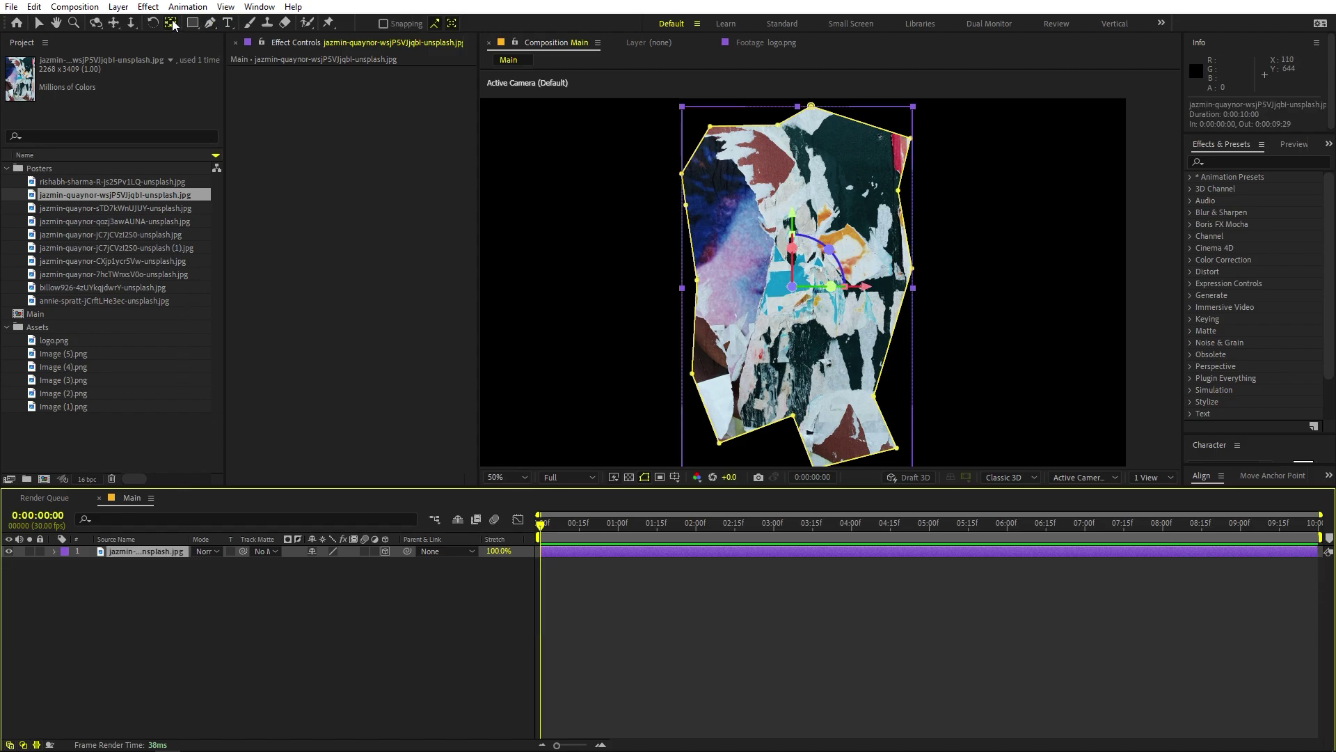
left_click(142, 615)
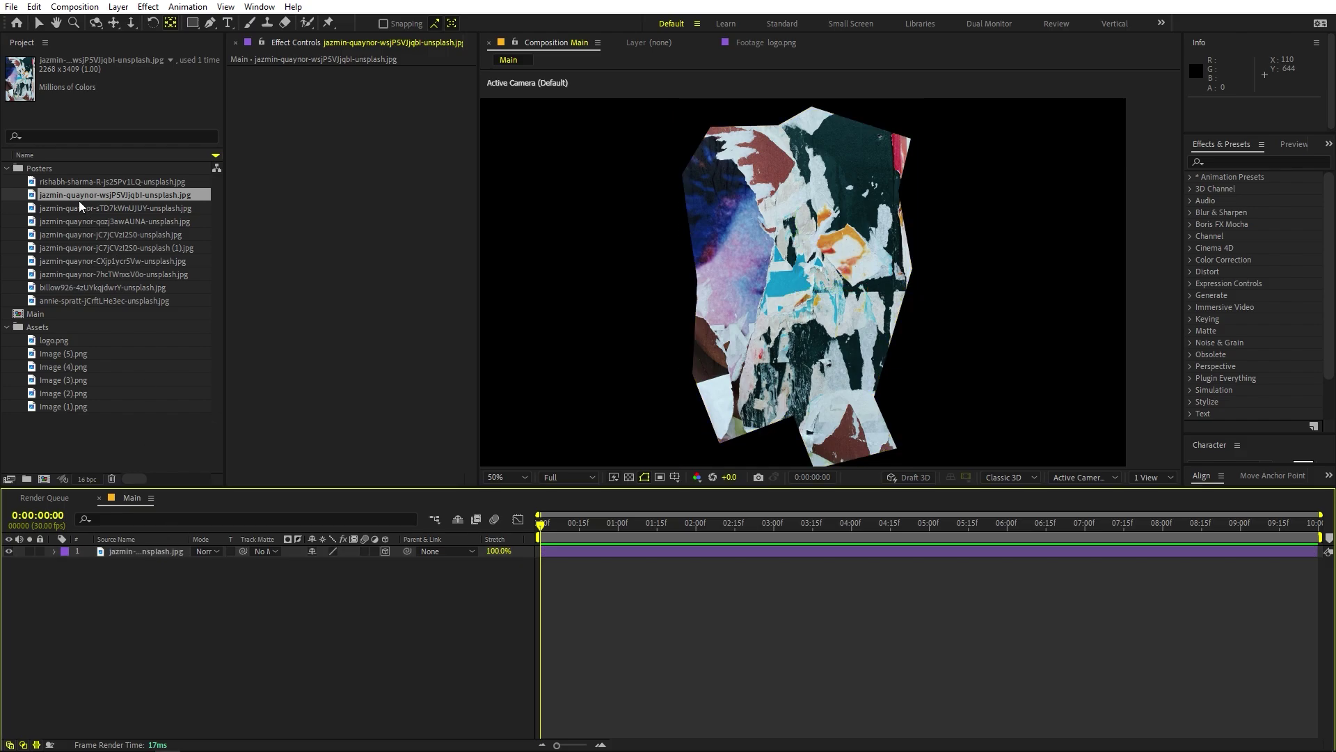
- Add the sTD7kWnUJUY poster above the first at 24% scale and place it beside the first at position 1588, 540
left_click(82, 207)
left_click_drag(86, 205, 150, 549)
key("s")
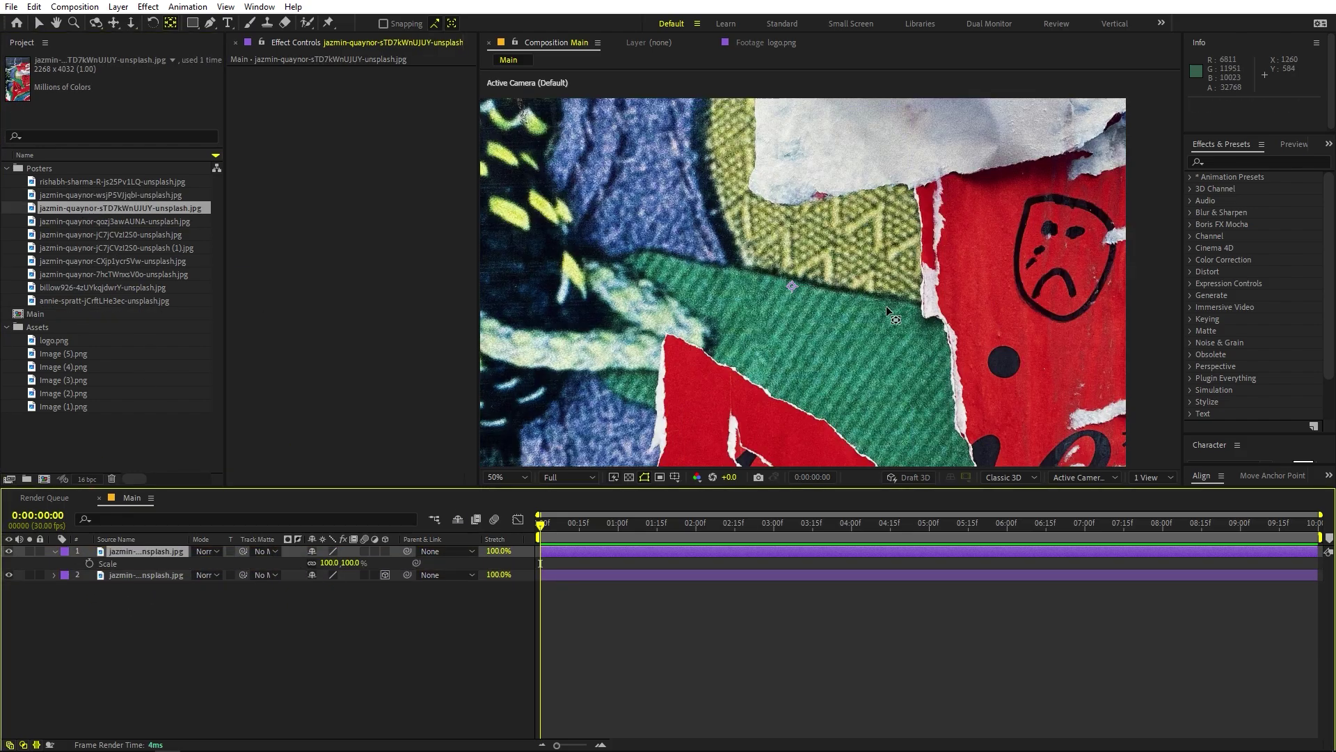
scroll(825, 357, "down", 4)
left_click_drag(329, 562, 272, 561)
scroll(674, 328, "up", 4)
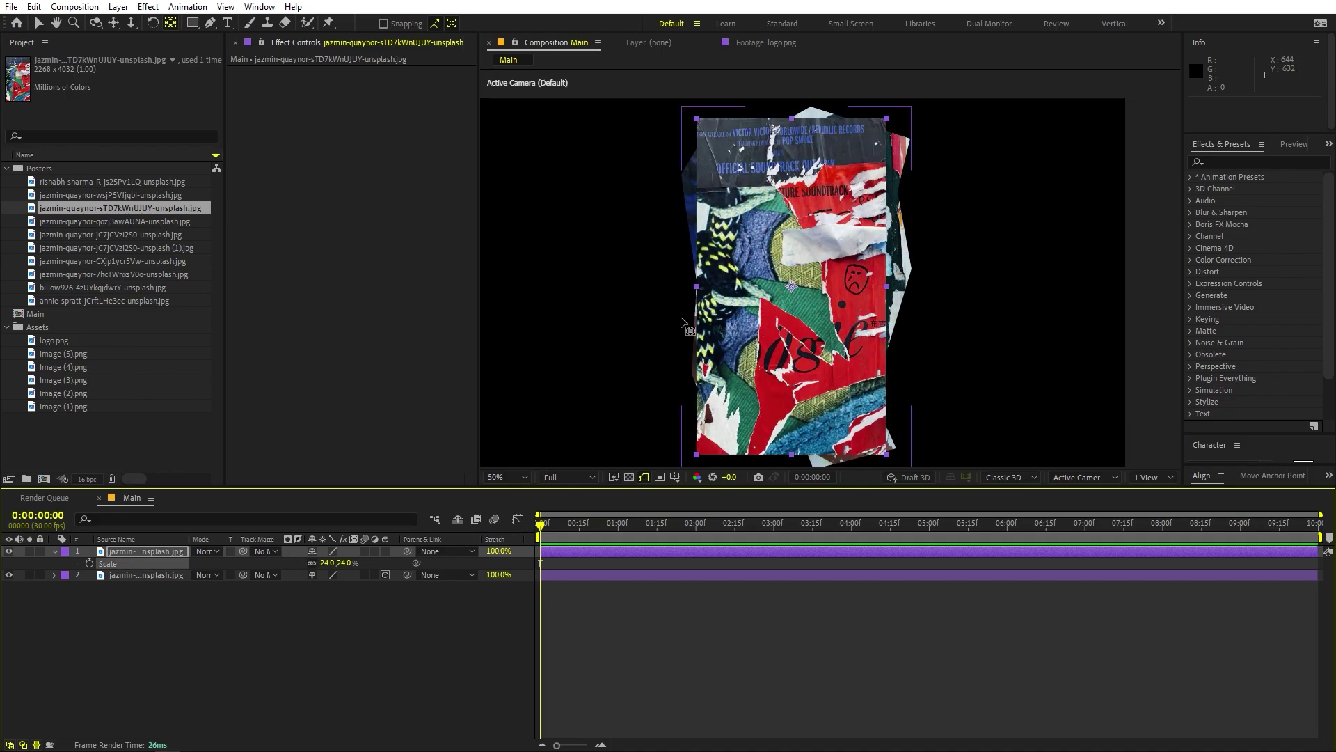
key("v")
left_click_drag(846, 298, 1065, 298)
- Draw an irregular closed Pen mask around the sTD7kWnUJUY poster, narrowing at its middle
left_click(211, 23)
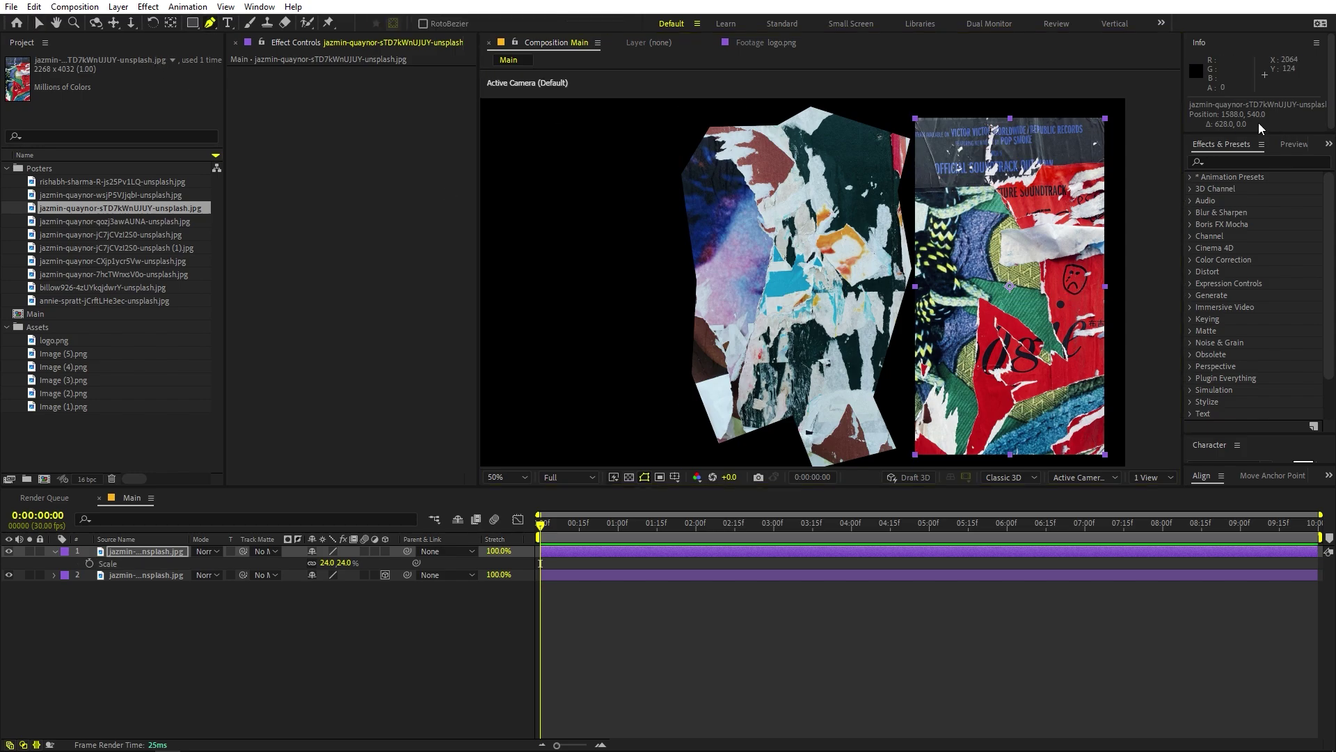
left_click(990, 127)
left_click(1052, 123)
left_click(1074, 152)
left_click(1059, 287)
left_click(1086, 347)
left_click(1085, 422)
left_click(1030, 440)
left_click(976, 439)
left_click(930, 338)
left_click(925, 167)
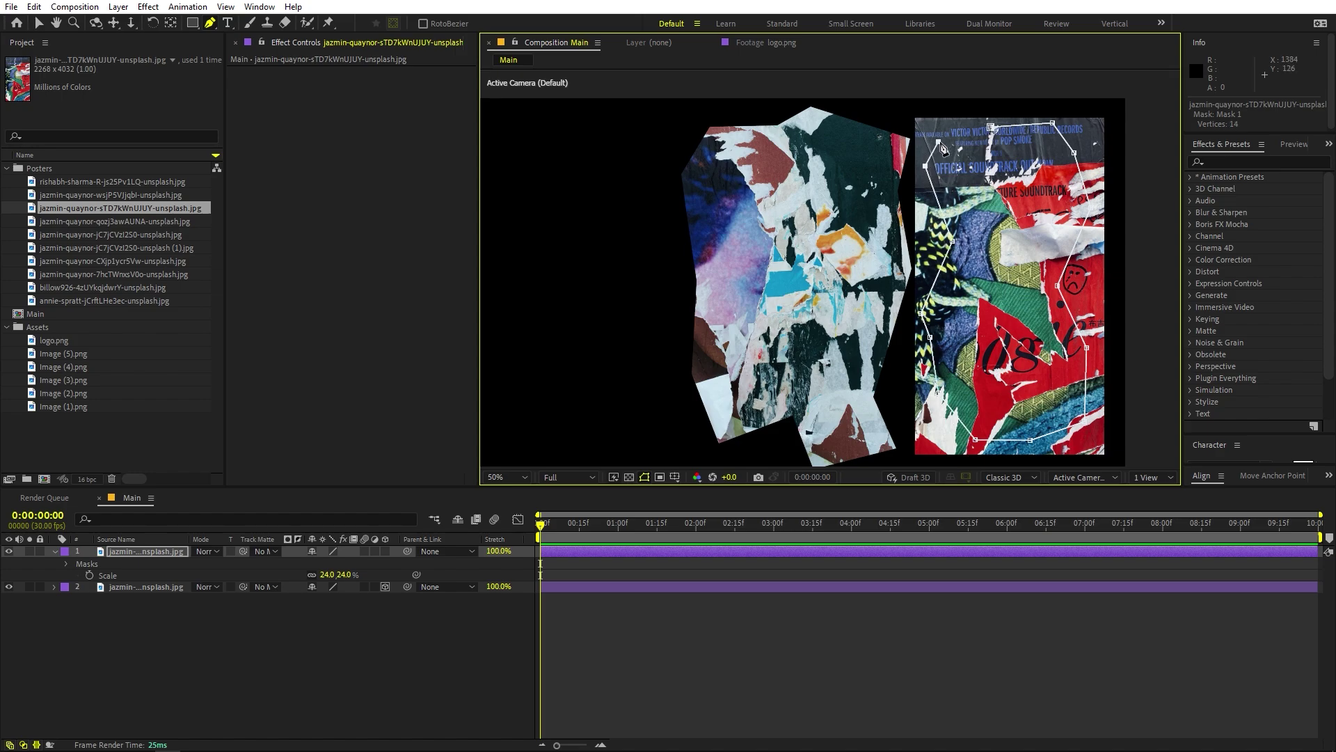
left_click(991, 127)
- Centre the anchor point of the masked sTD7kWnUJUY poster and turn it into a 3D layer
left_click(165, 557)
left_click(170, 23)
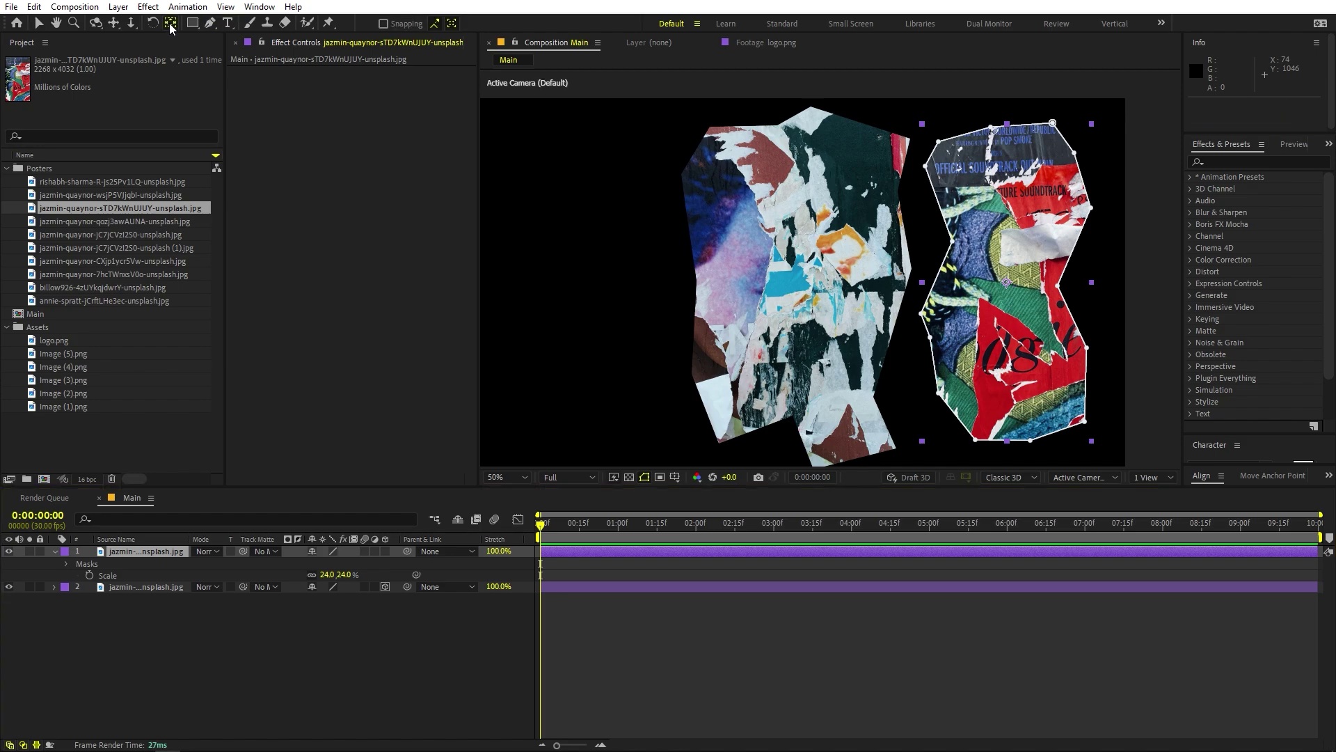
left_click(387, 550)
left_click(53, 551)
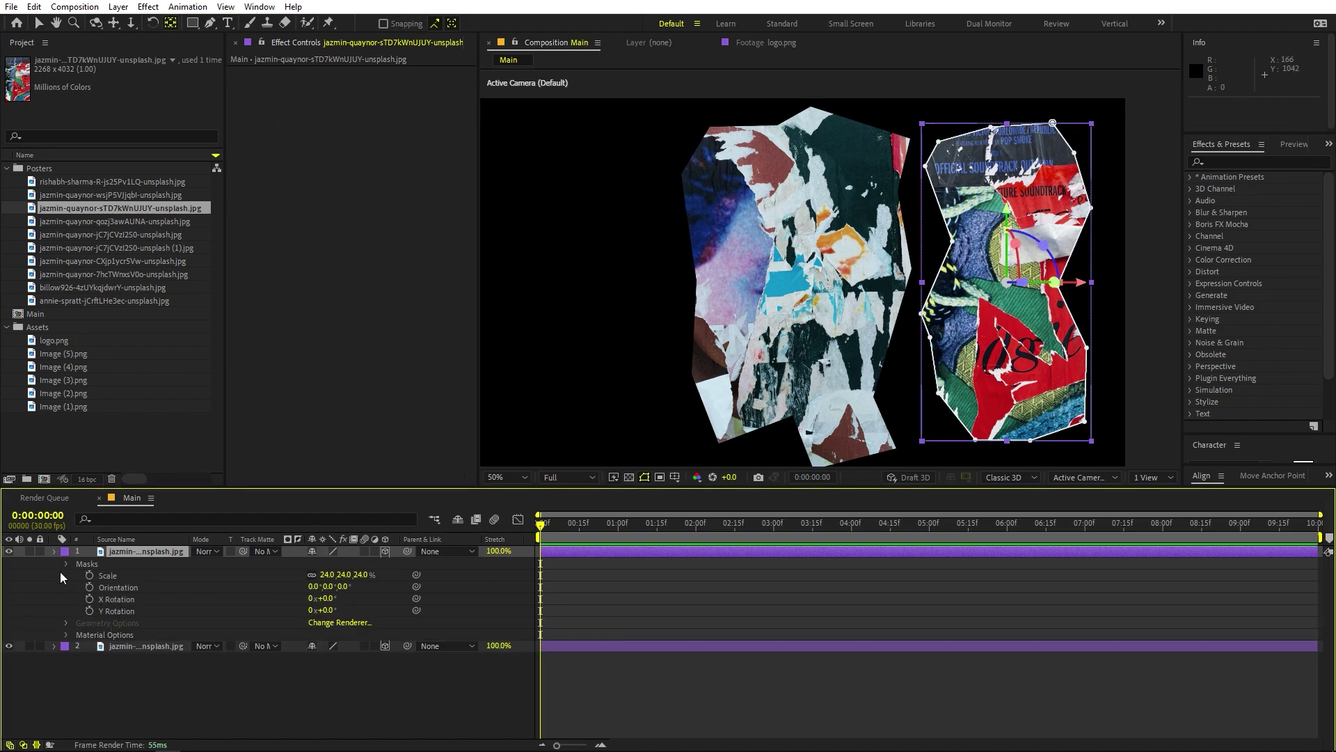
left_click(144, 628)
- Add the jC7jCVzI250 and CXjp1ycrSVw posters to the composition, scaling the latter to 27.1%
left_click(82, 235)
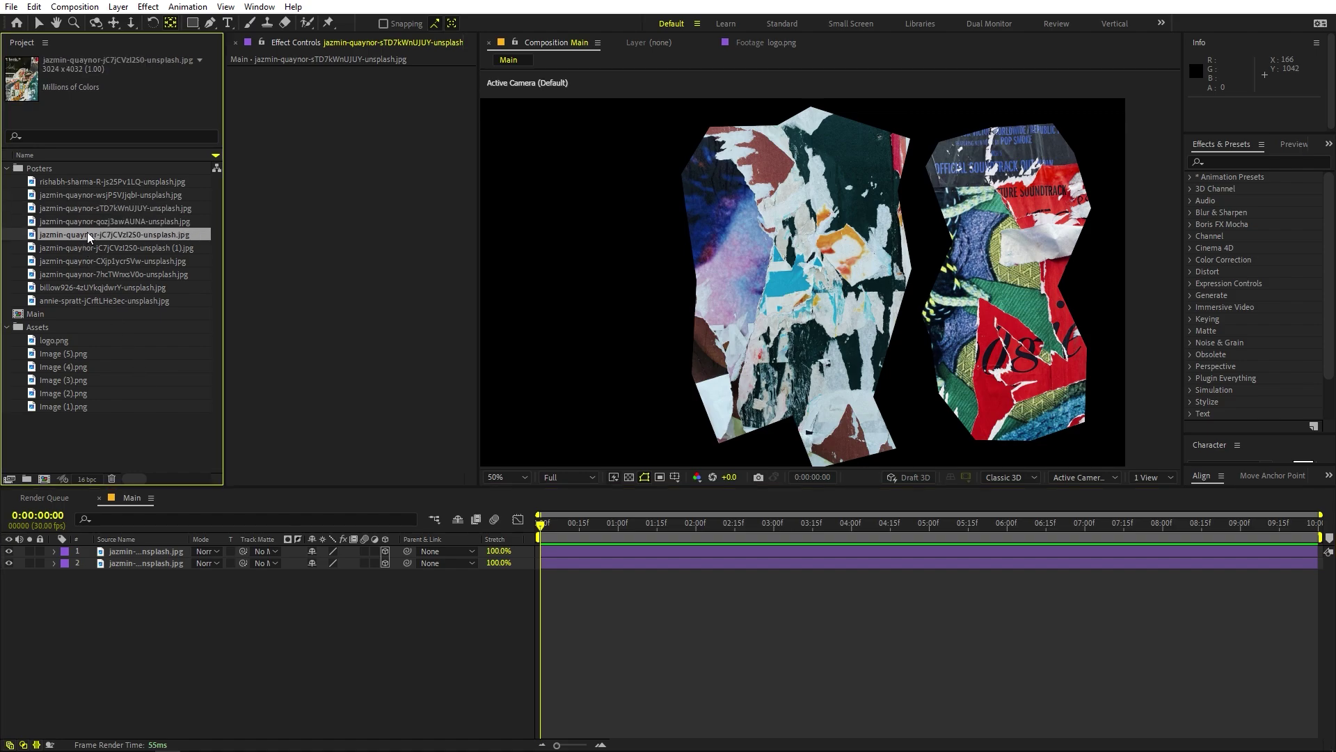
left_click(77, 218)
left_click_drag(77, 234, 129, 553)
left_click_drag(77, 261, 139, 557)
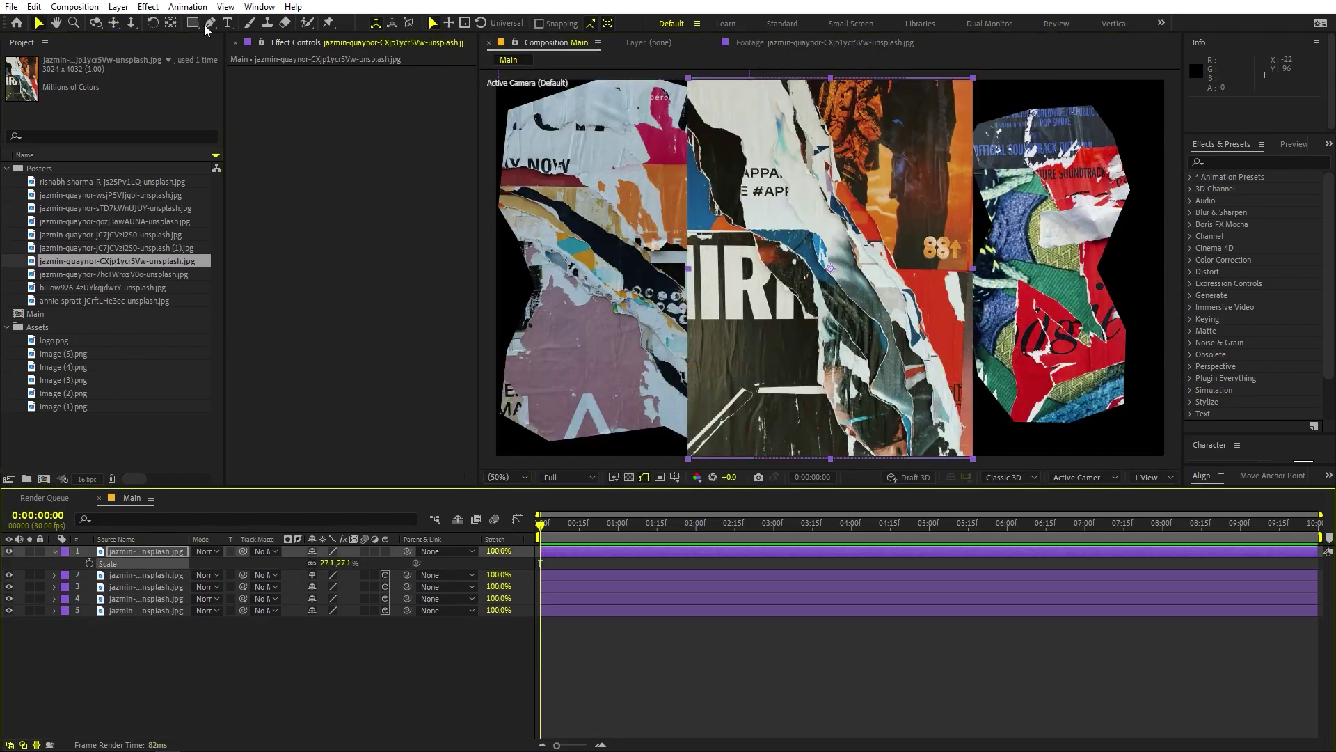
- Check the masked poster layers individually and turn the top CXjp1ycrSVw poster into a 3D layer
left_click(202, 625)
left_click(143, 597)
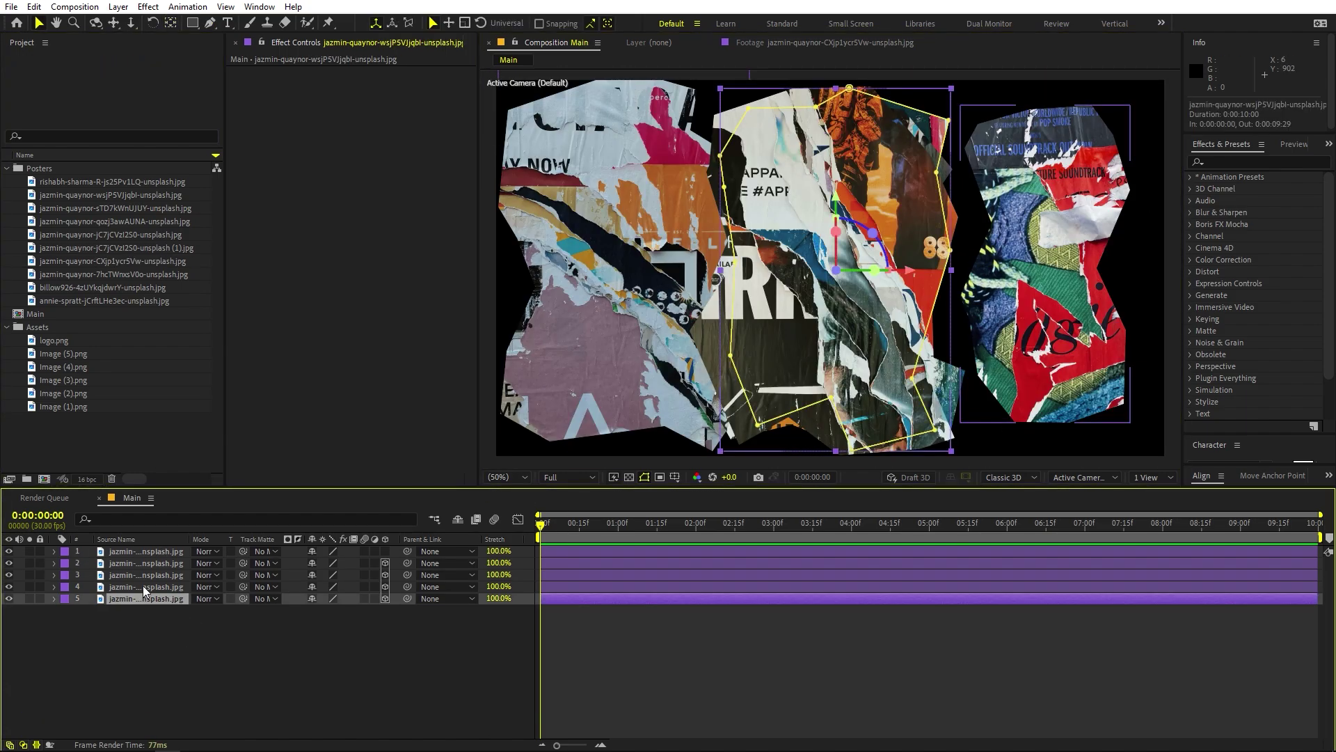
left_click(143, 586)
left_click(142, 575)
left_click(146, 552)
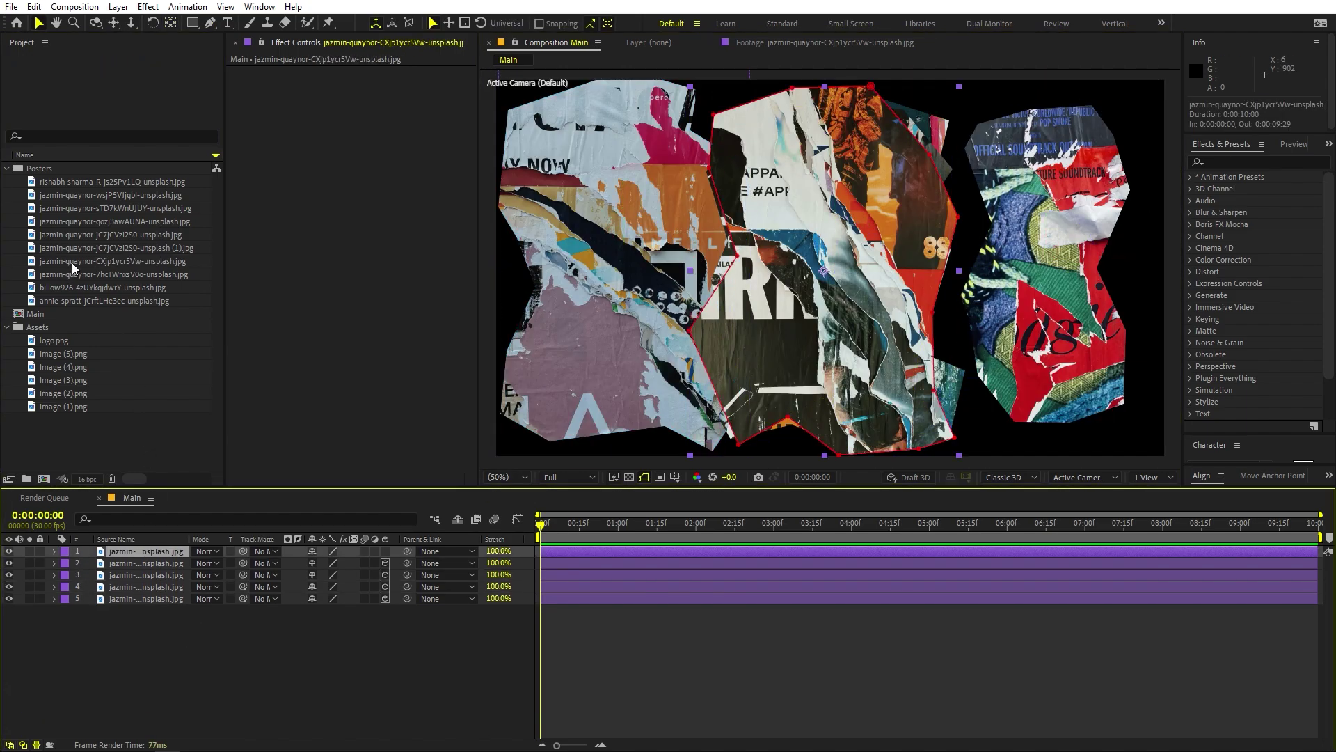
scroll(751, 400, "down", 1)
scroll(751, 400, "up", 1)
left_click(385, 552)
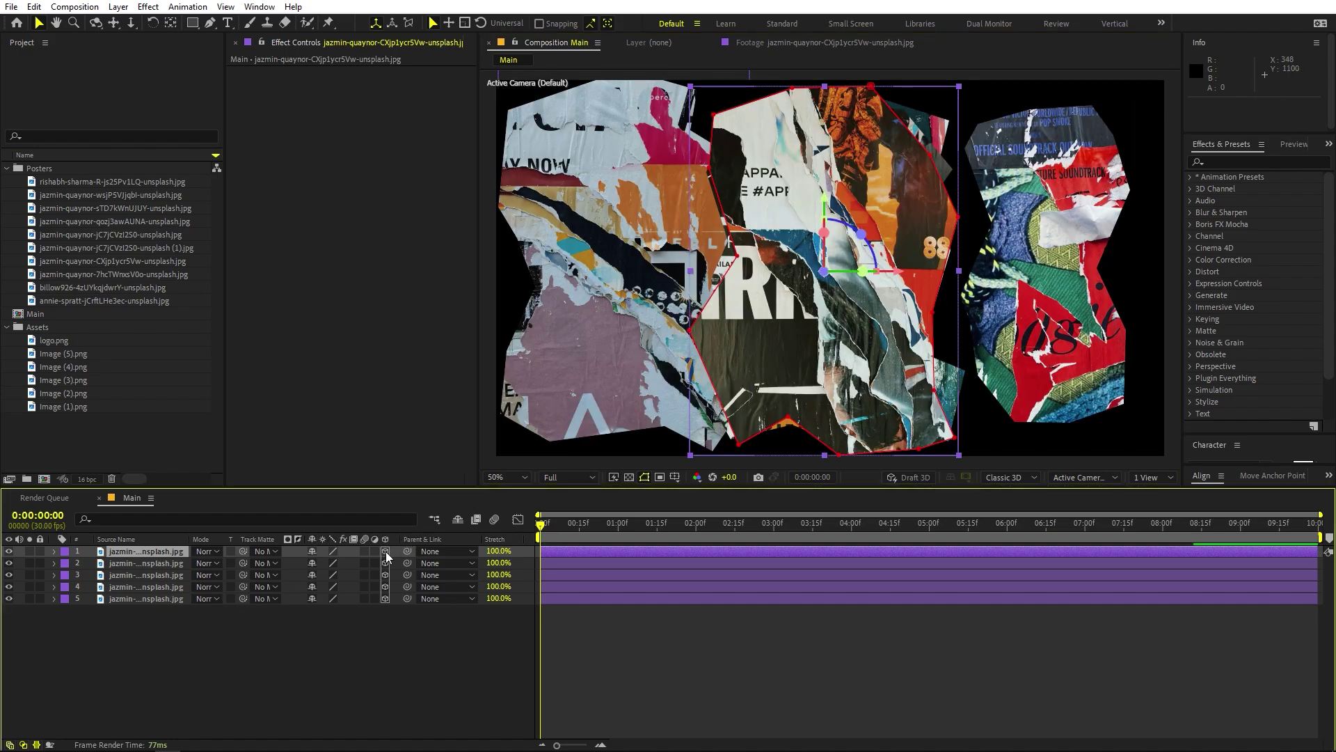
left_click(687, 613)
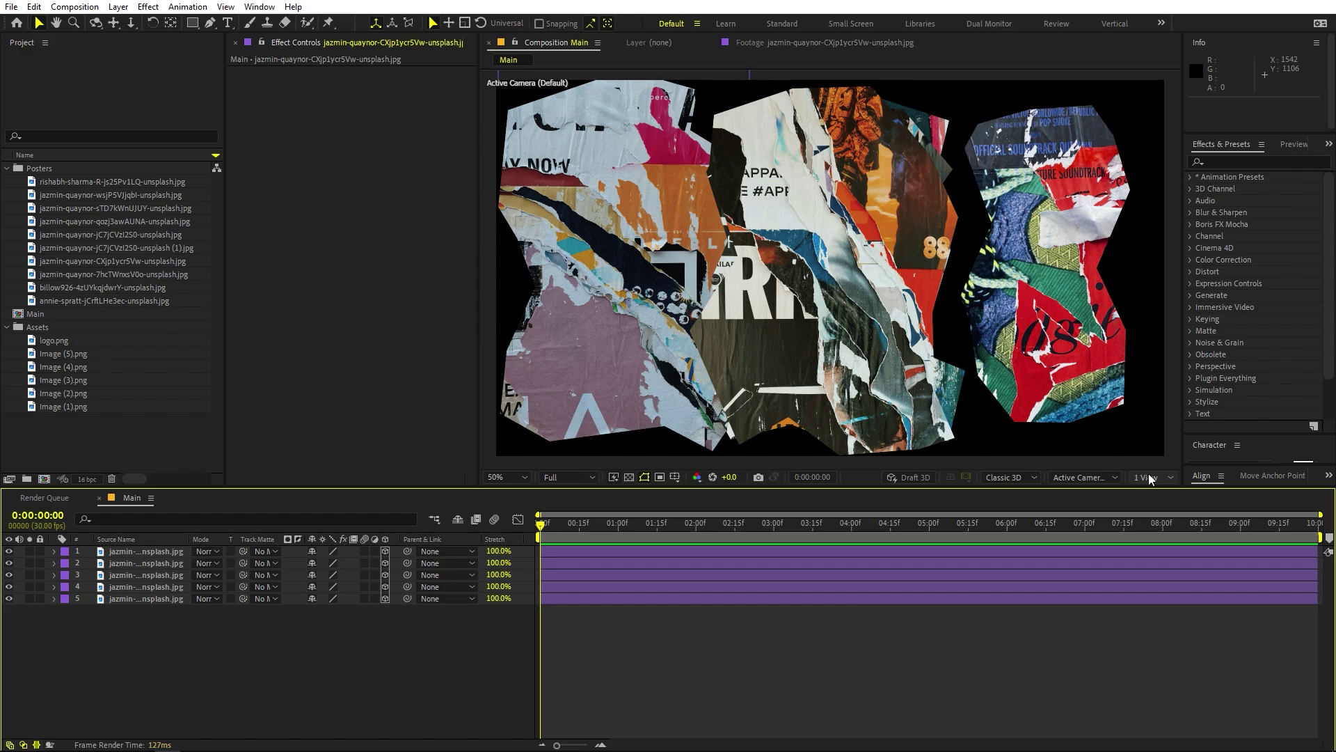
- Add a two-node camera with a 100 mm focal length and a null object to the composition
left_click(118, 7)
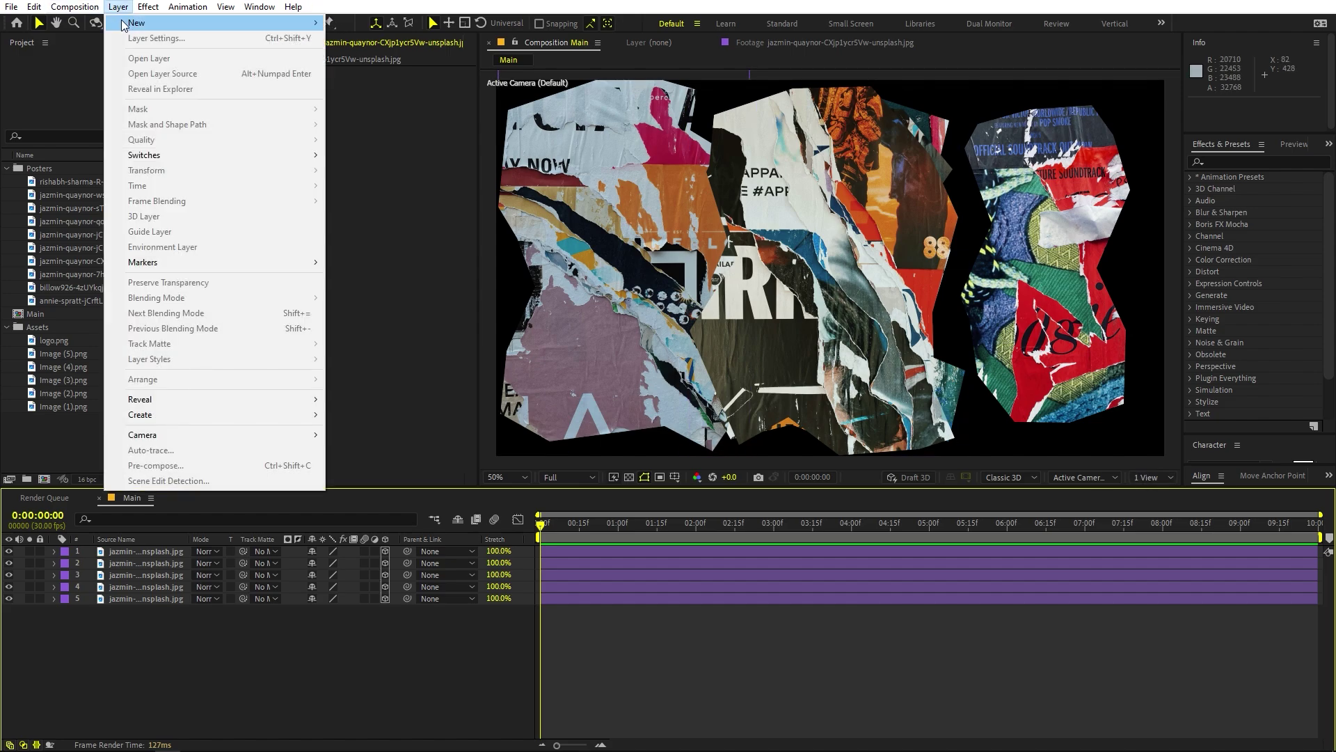
mouse_move(124, 25)
left_click(378, 70)
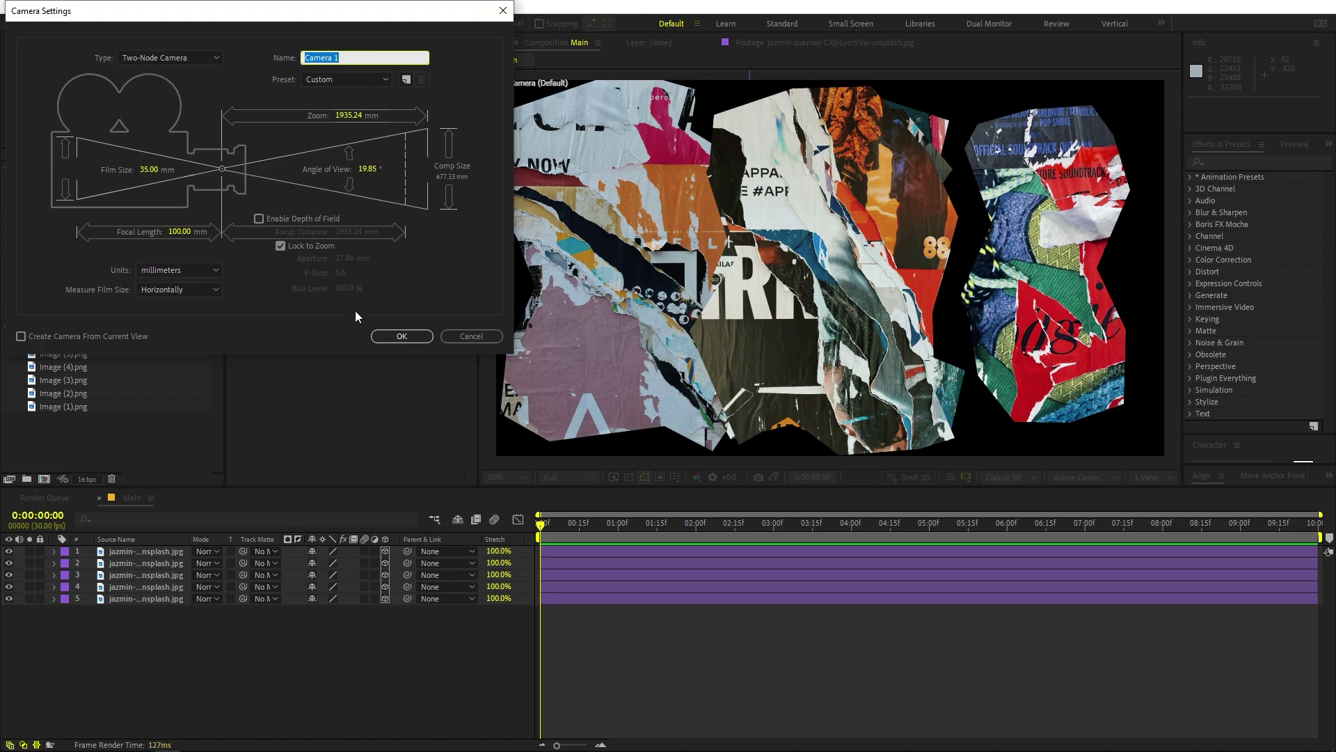
left_click(380, 337)
left_click(118, 7)
mouse_move(129, 25)
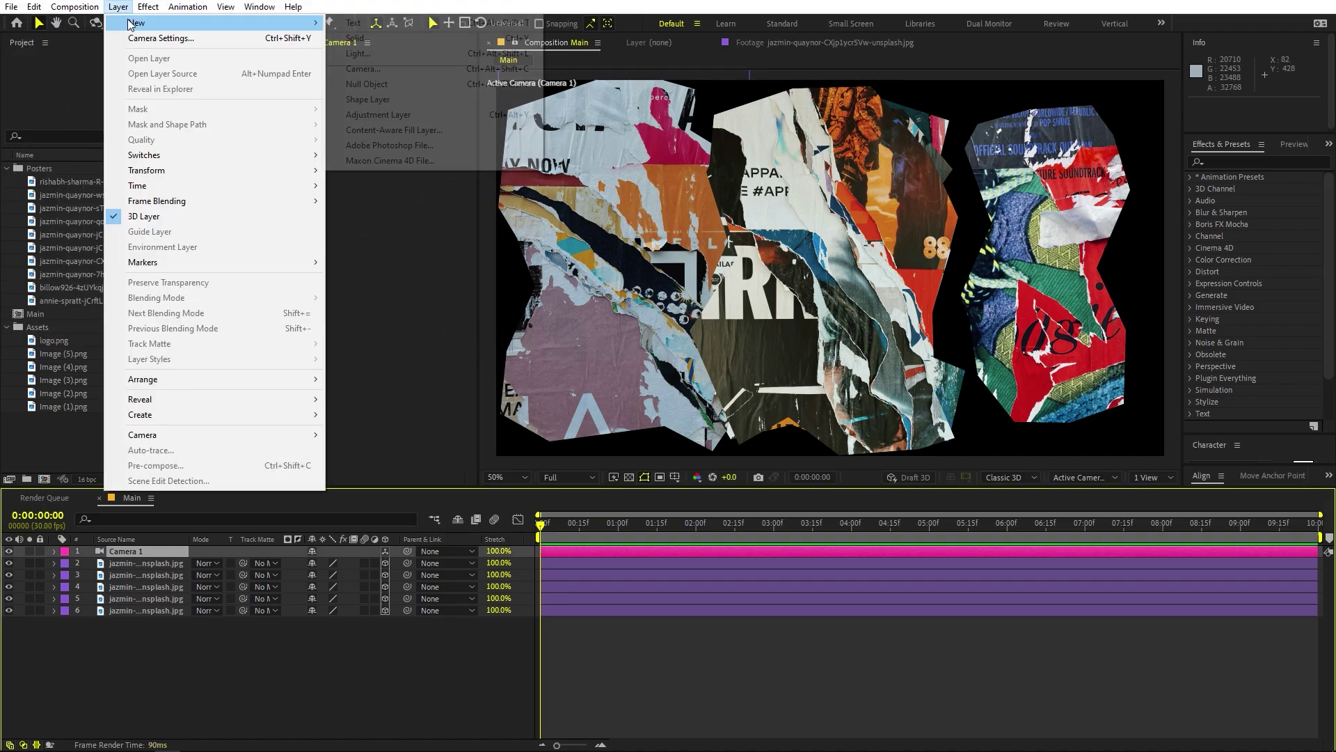
left_click(371, 89)
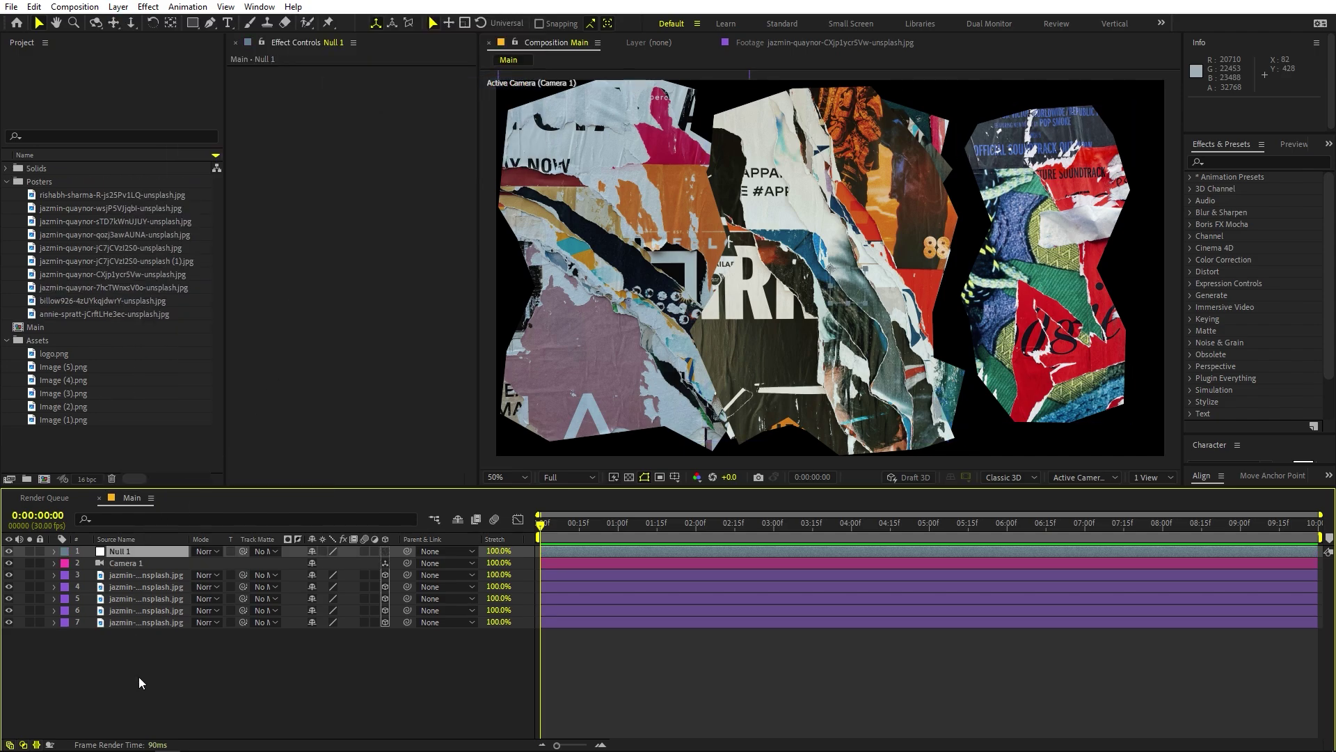
- Parent Camera 1 to Null 1 and turn the null into a 3D layer
left_click(131, 566)
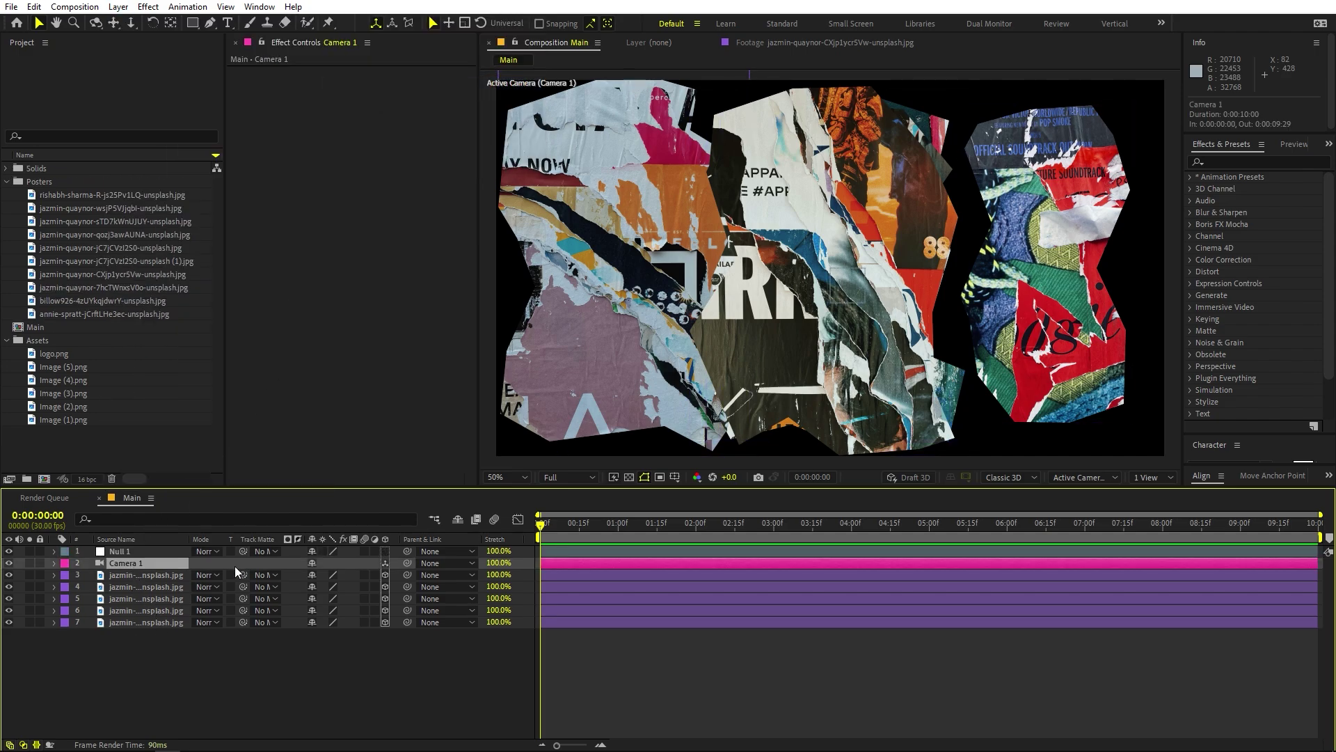
left_click_drag(409, 568, 135, 549)
left_click(385, 551)
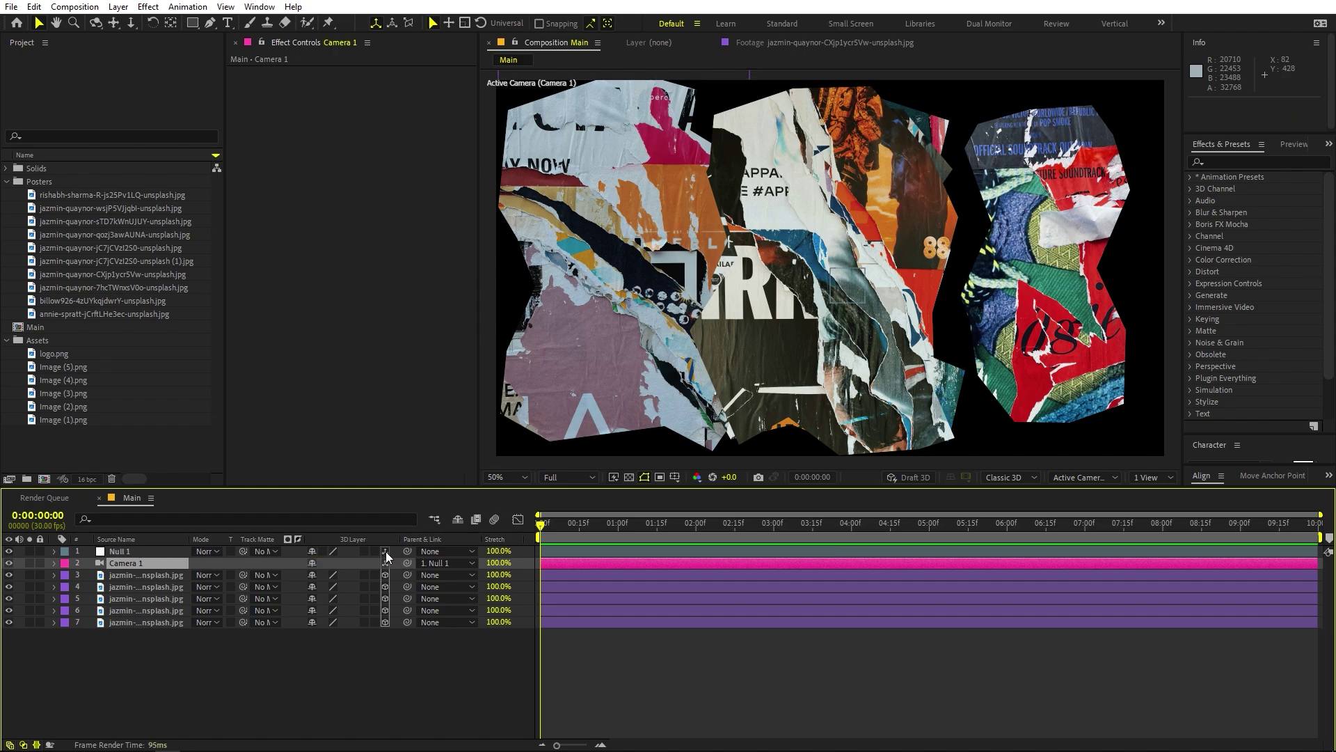
left_click(363, 653)
left_click(128, 550)
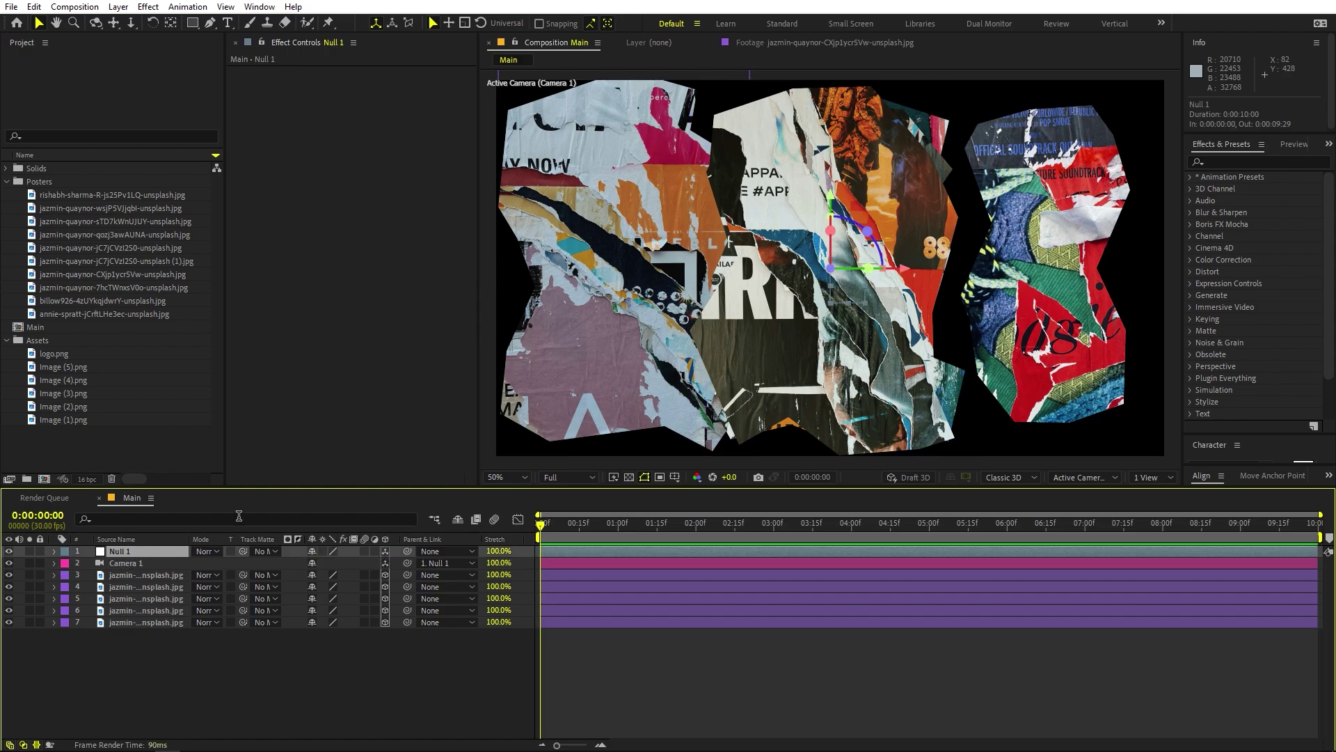
left_click(792, 630)
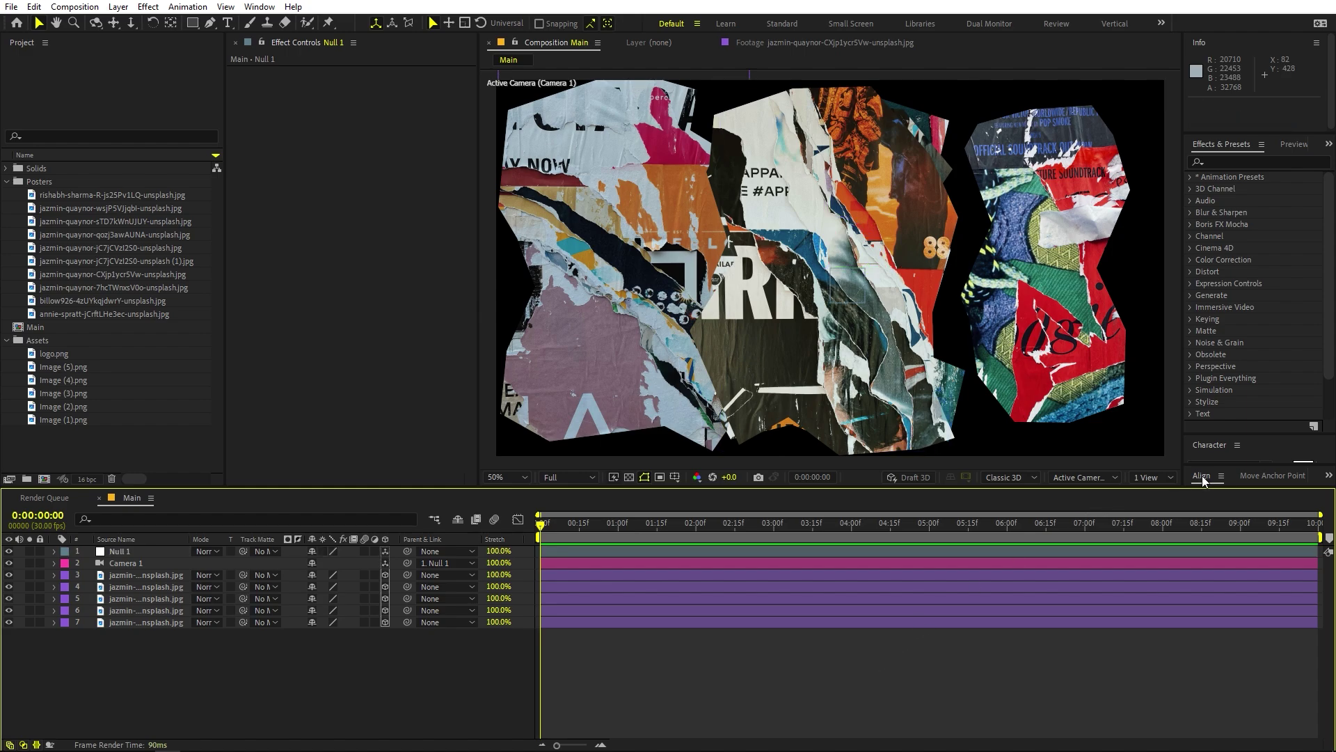
- Show the composition in two views, Top and Active Camera, and fit the camera view's magnification to its pane
left_click(1153, 478)
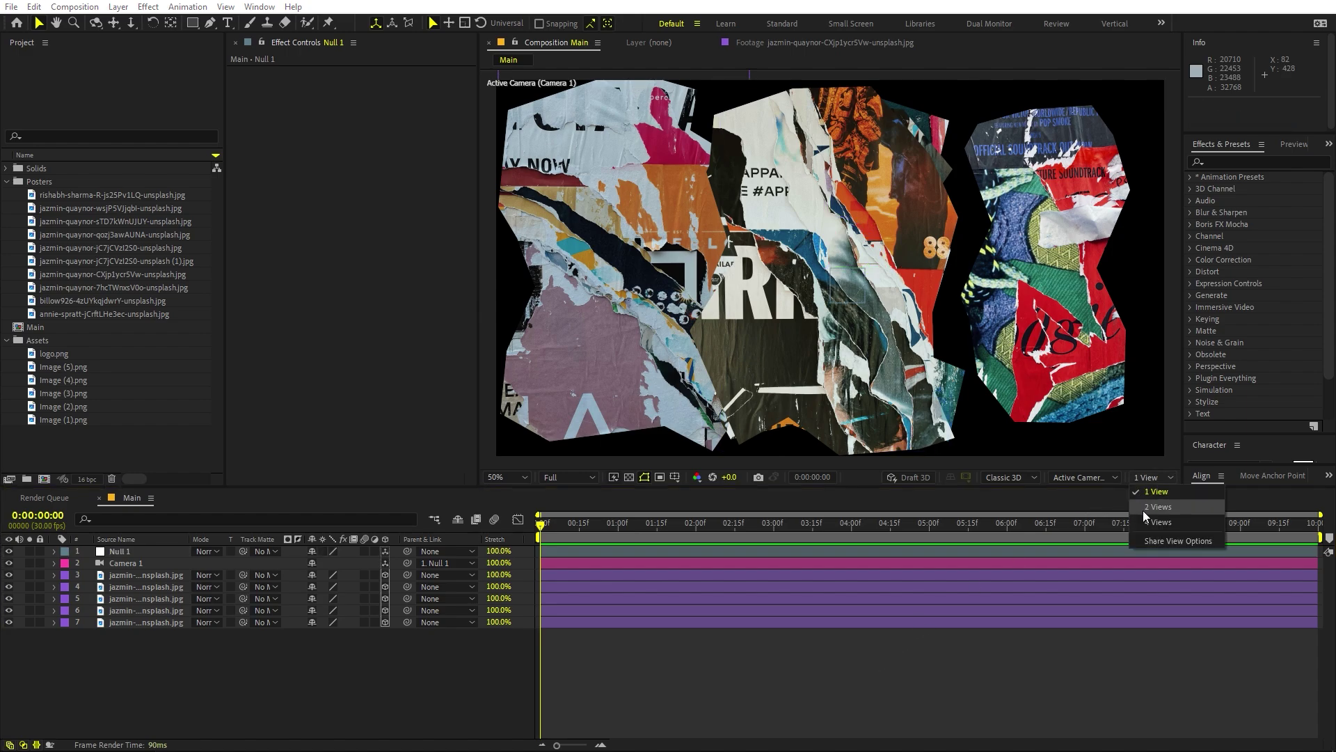
left_click(1143, 510)
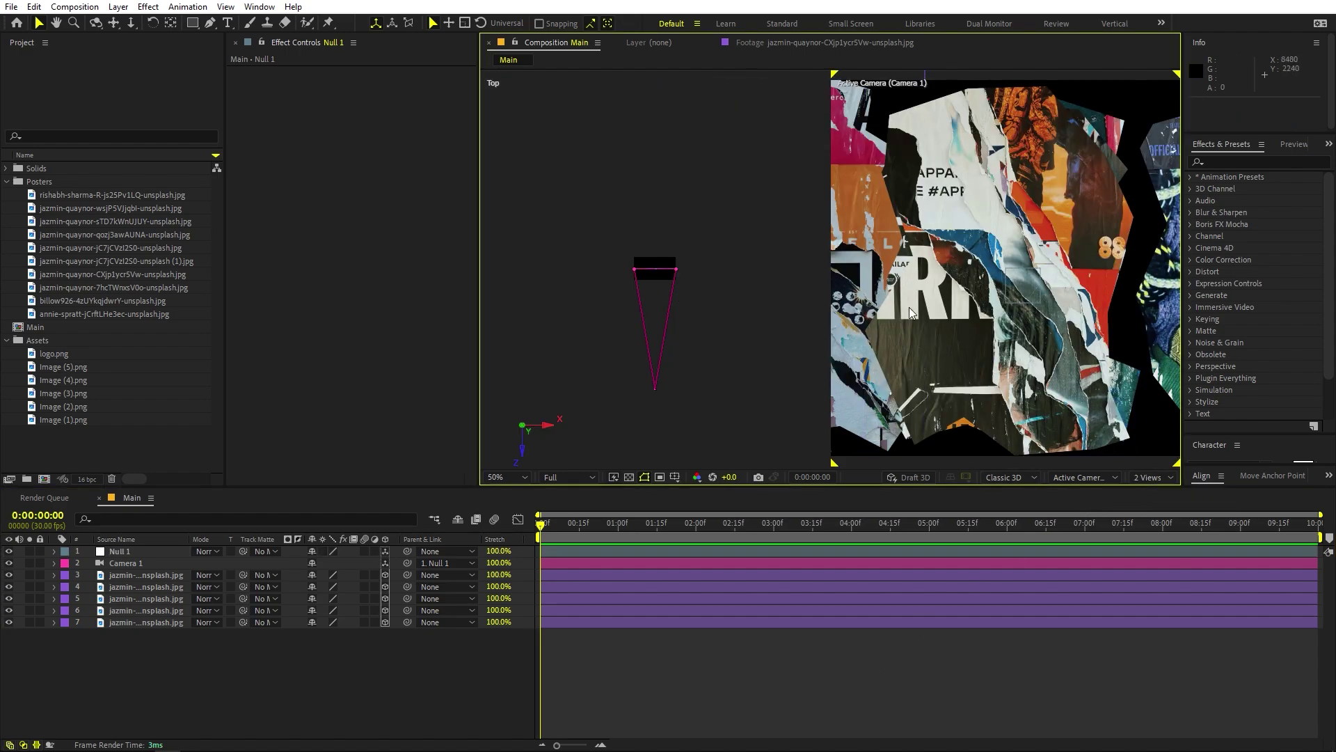
left_click(1033, 321)
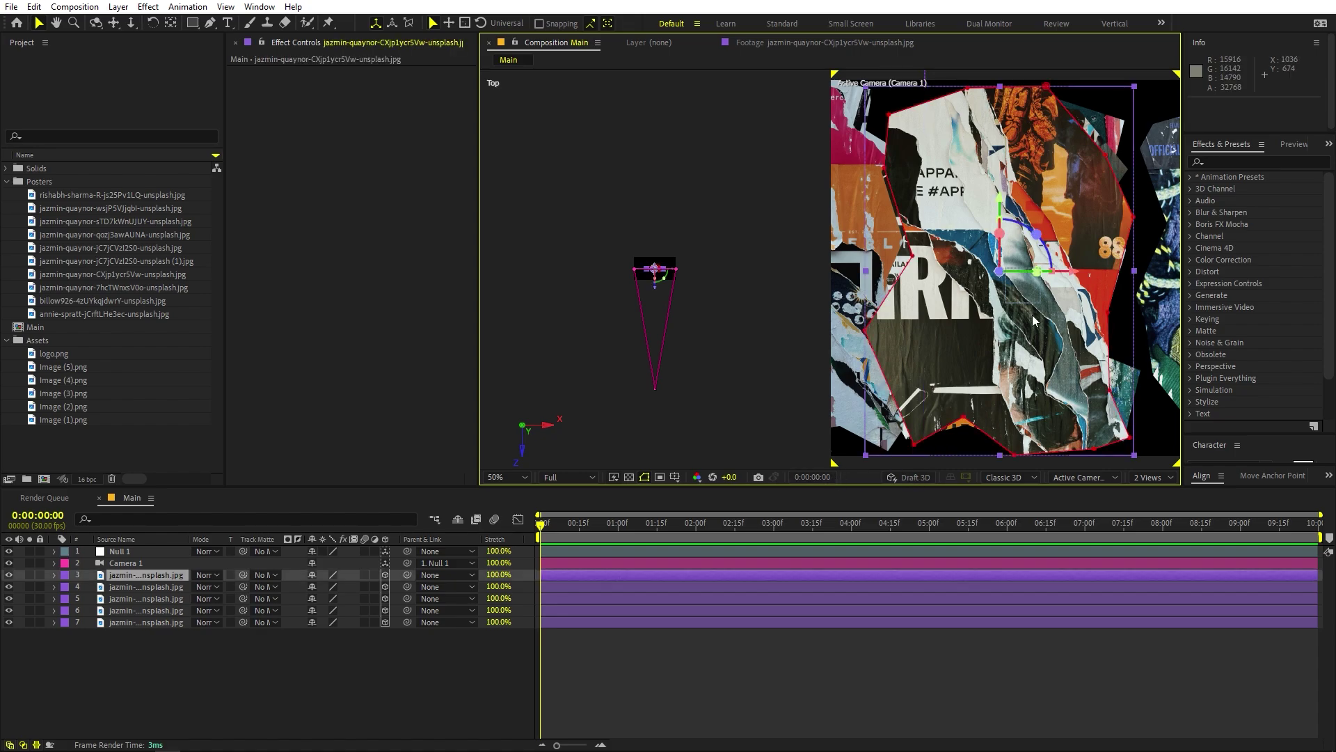
left_click(516, 477)
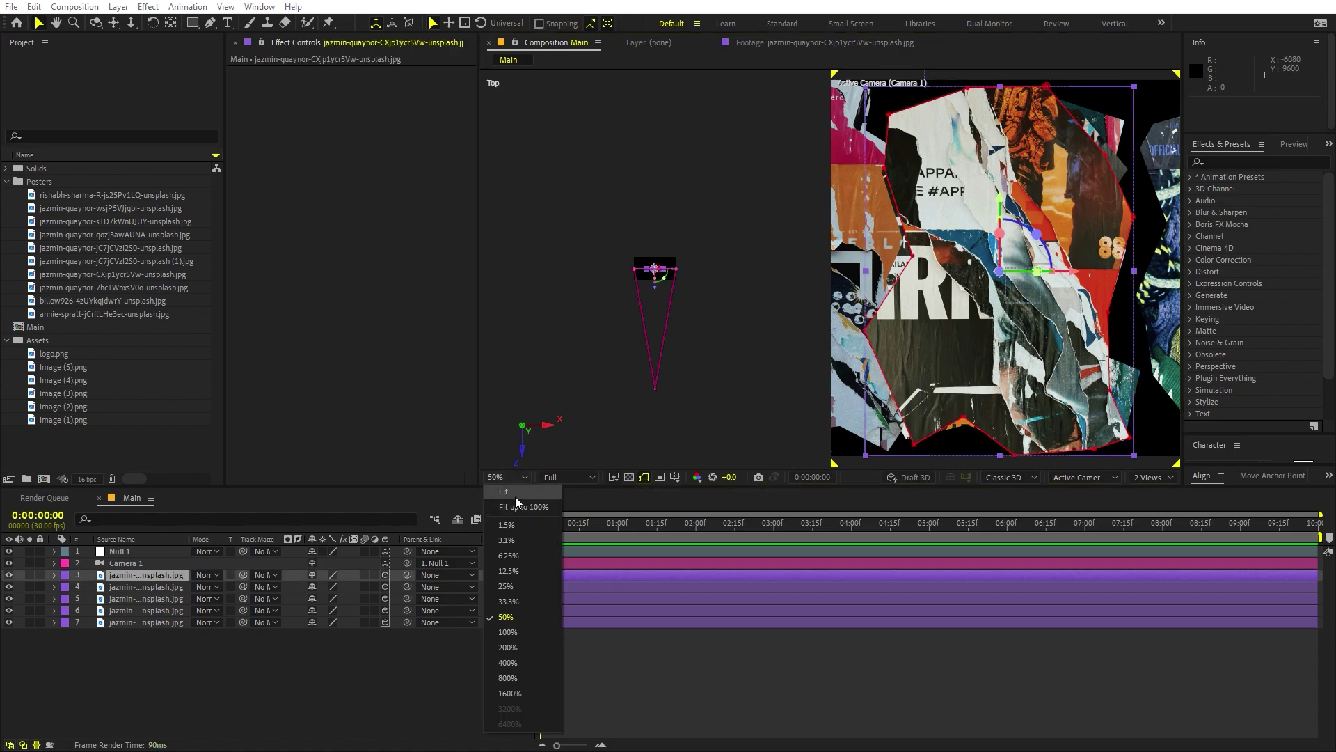
left_click(515, 496)
left_click(1010, 395)
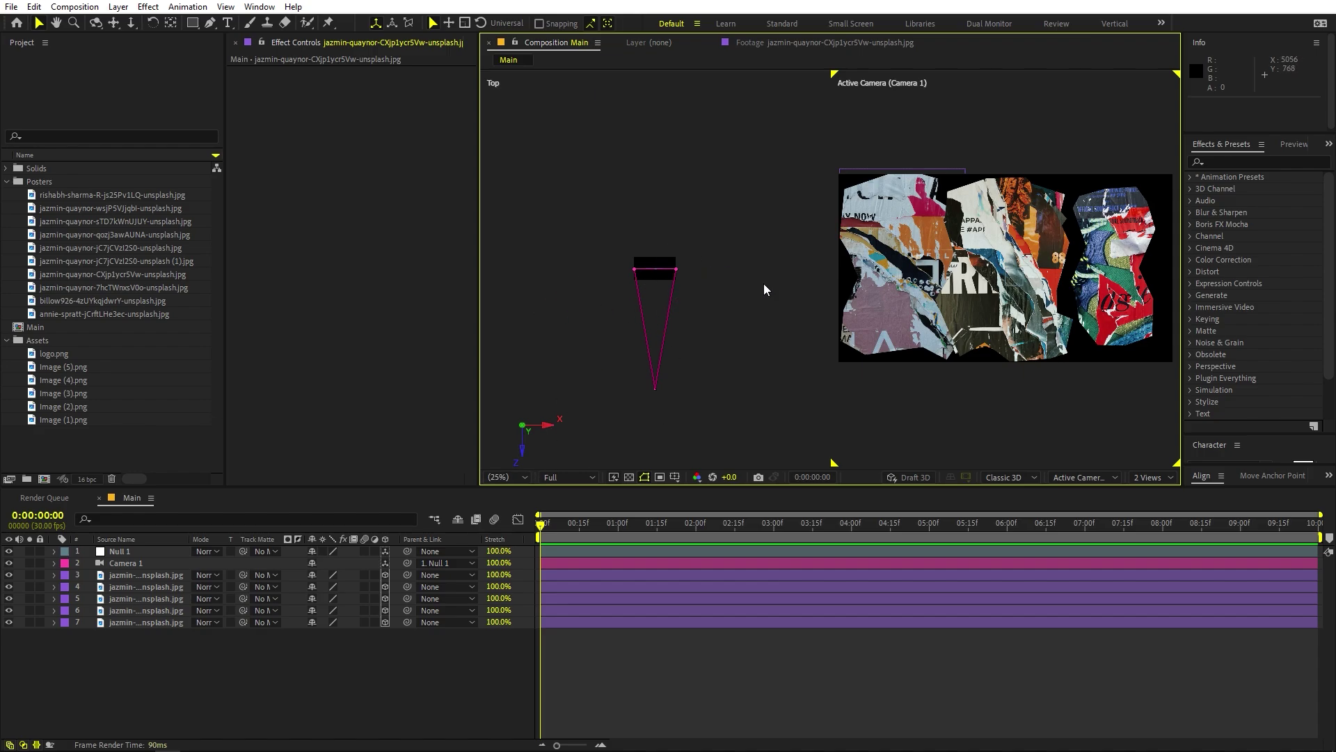
- Hide the other four posters, push the CXjp1ycrSVw poster back to about Z 8800 and scale it to 79%
left_click(152, 575)
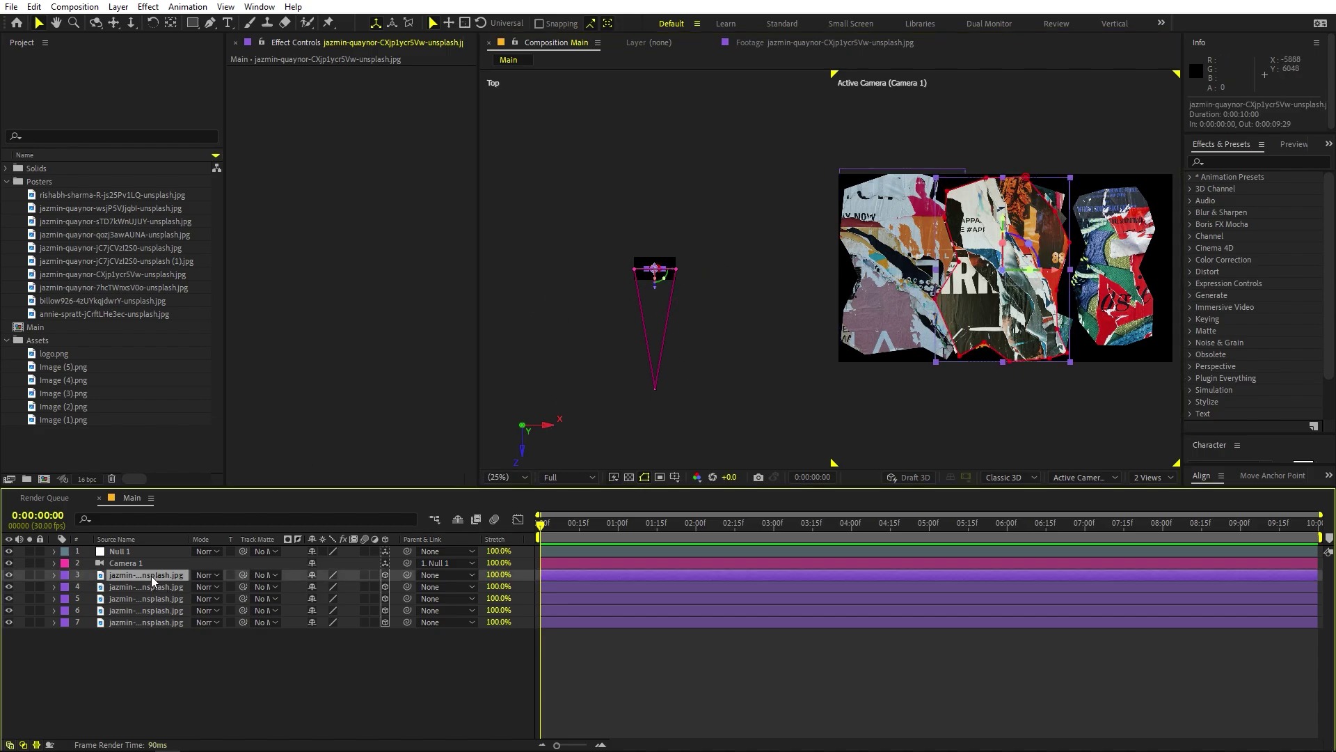
left_click_drag(654, 295, 654, 91)
left_click_drag(9, 587, 9, 641)
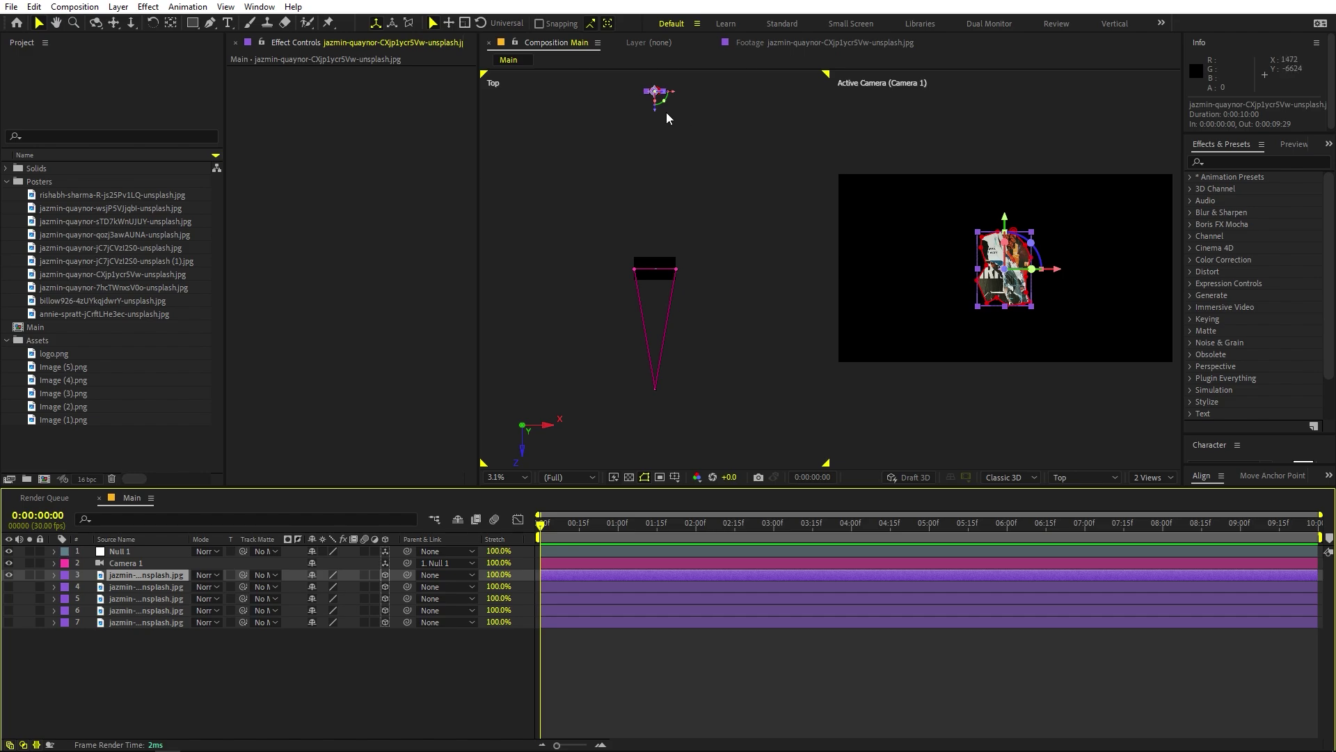
left_click_drag(656, 112, 704, 171)
key("s")
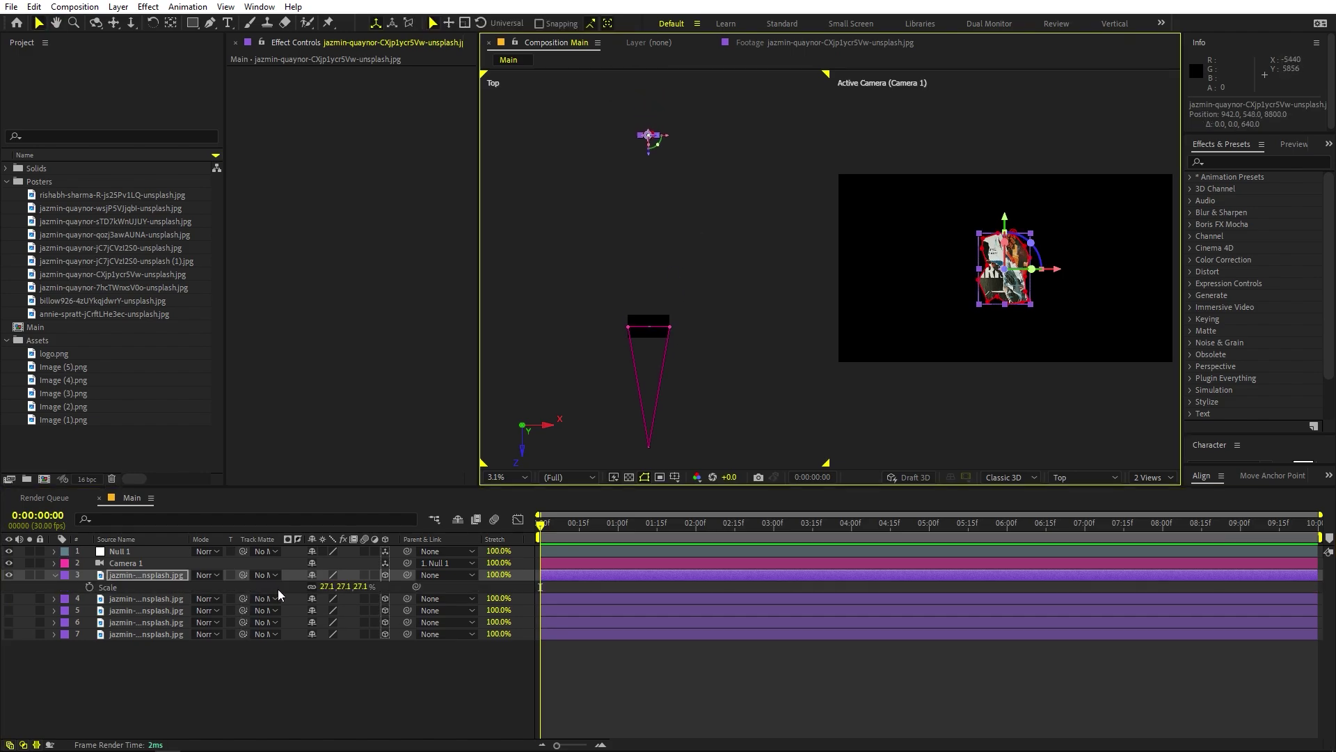
left_click_drag(327, 588, 659, 559)
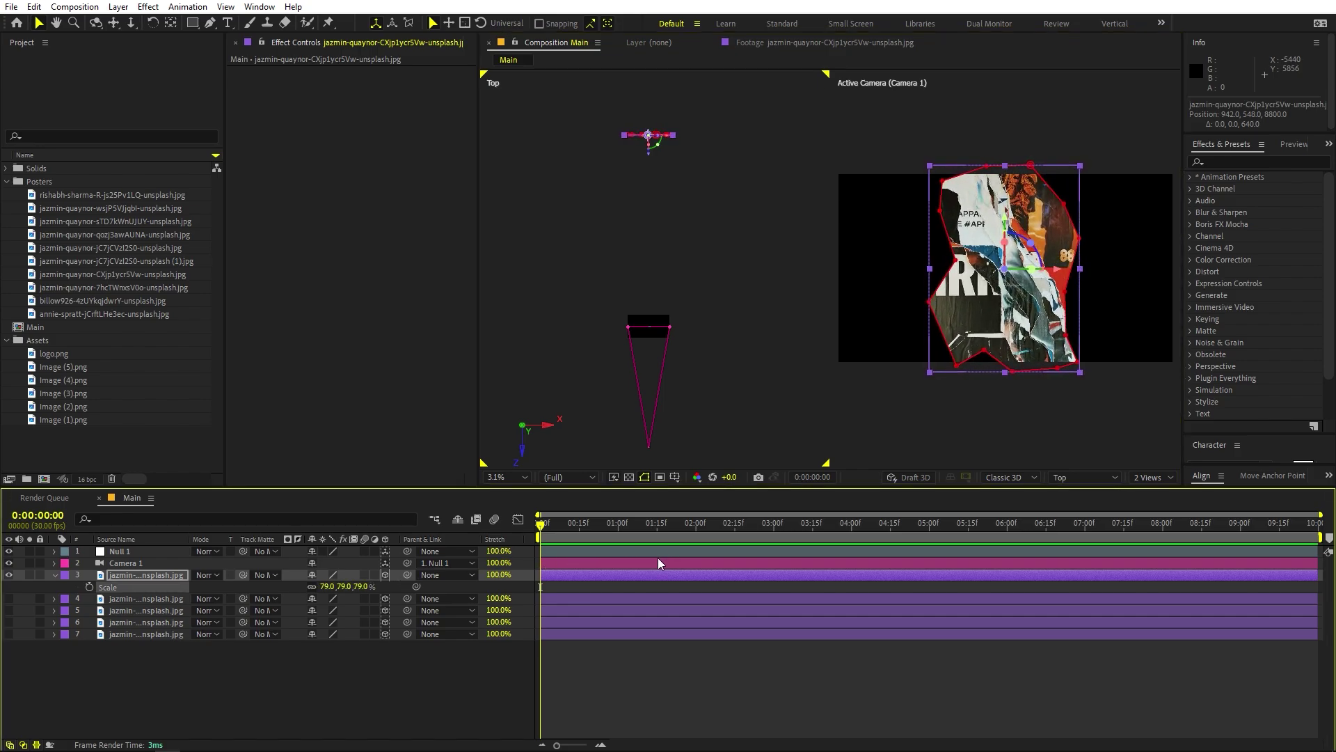
- Show the jC7jCVzI250 poster, place it at about -656, 531, 5408 and scale it to 67.1%
left_click(112, 599)
left_click(9, 598)
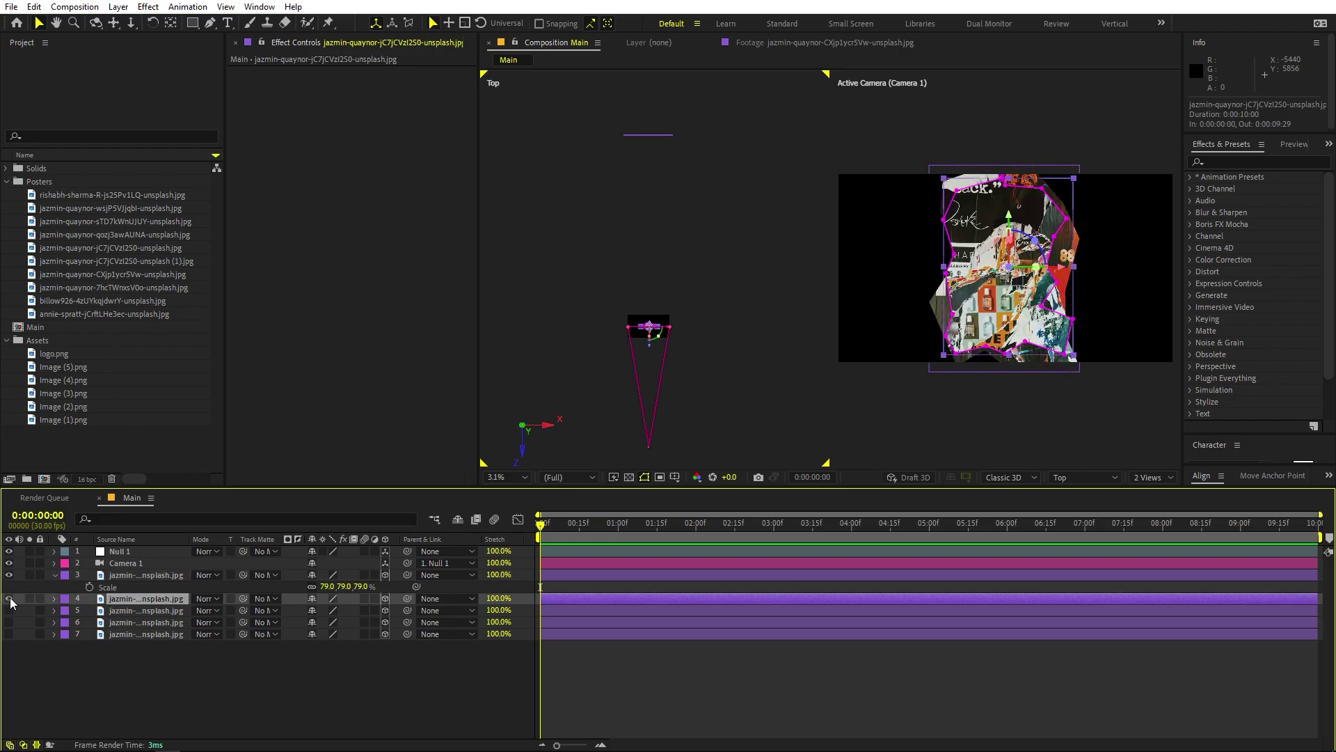
left_click_drag(649, 350, 628, 200)
key("s")
left_click_drag(329, 613, 633, 257)
left_click_drag(615, 212, 620, 232)
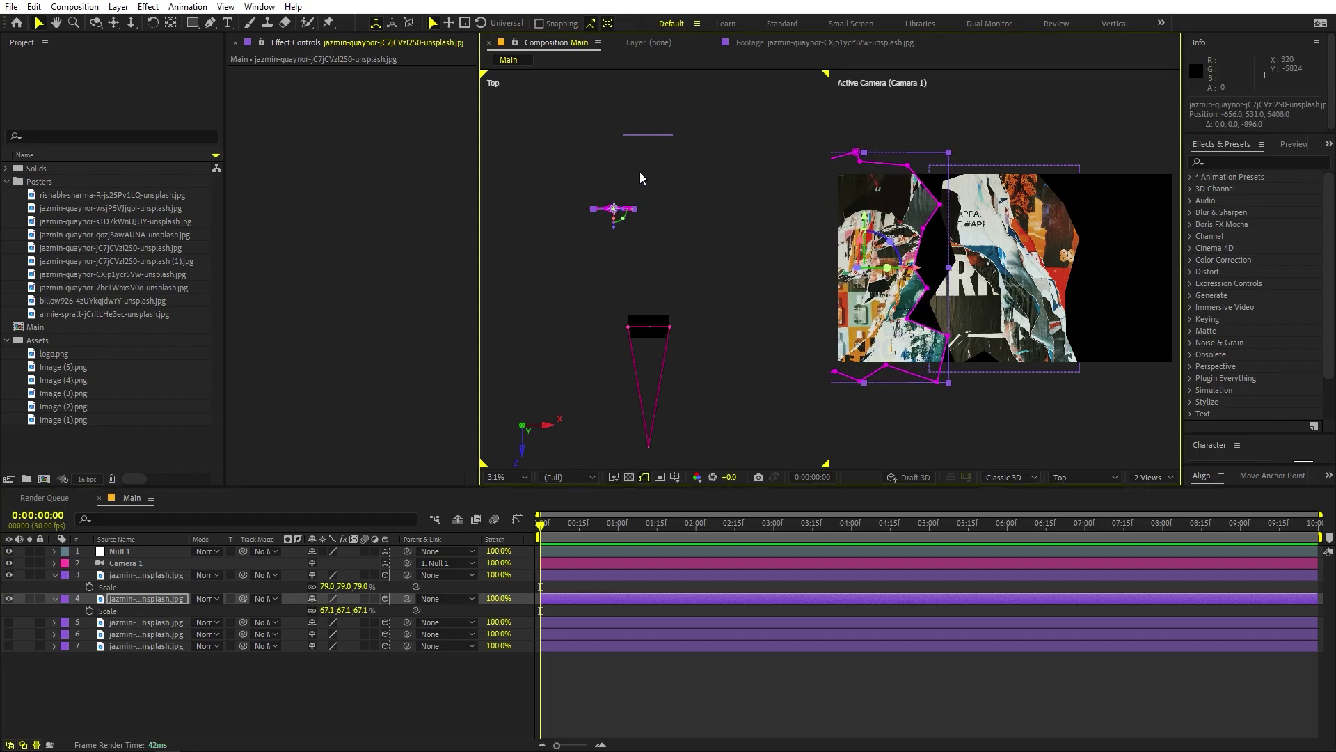
- Move the CXjp1ycrSVw poster farther back in depth to about Z 10720
left_click(650, 137)
left_click_drag(652, 160, 652, 118)
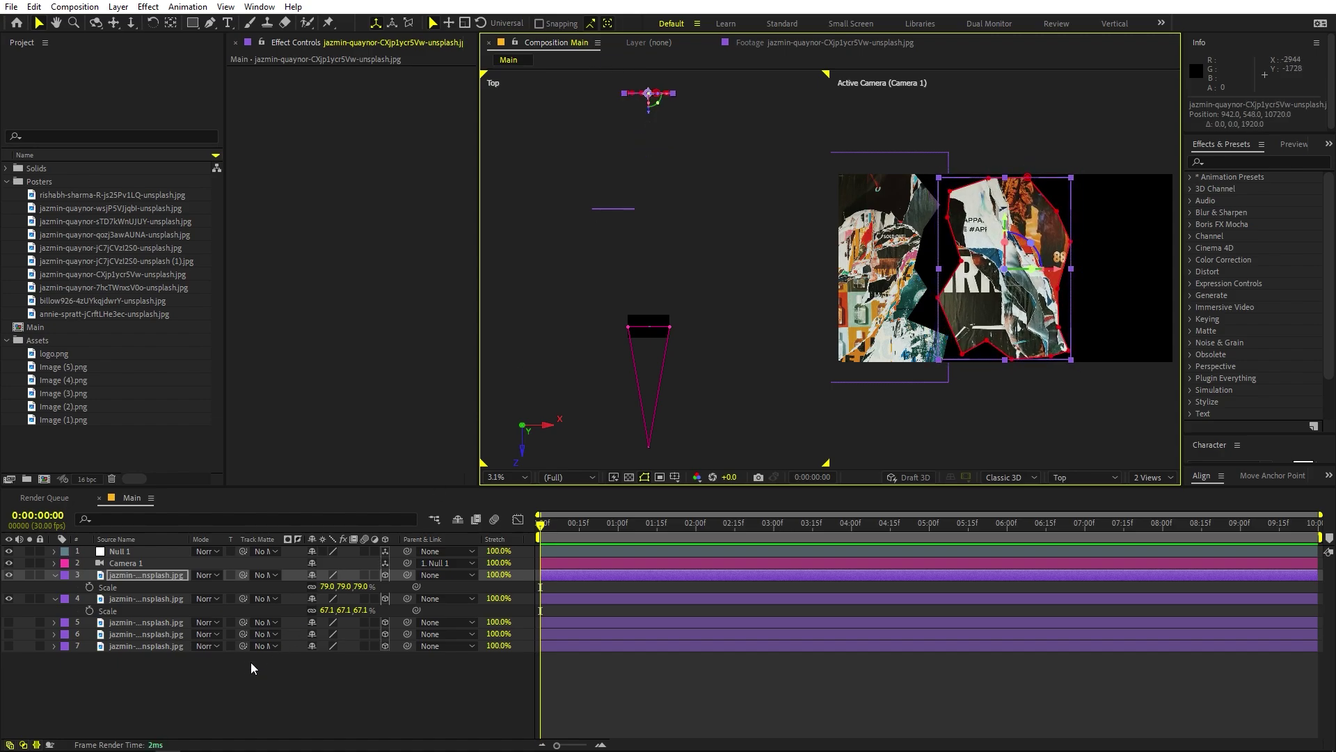
- Show the qozj3awAUNA poster, place it at about 2659, 518, 7392 and scale it to 90.9%
left_click(9, 622)
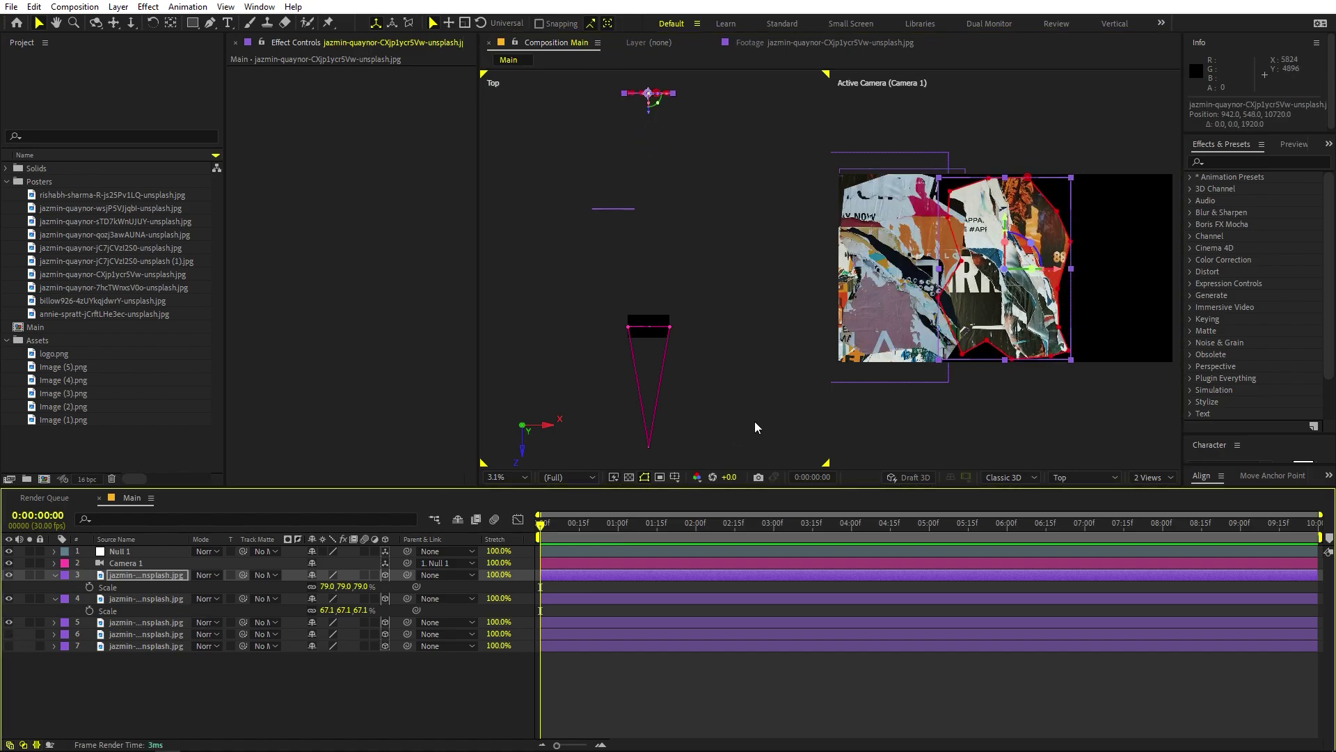
left_click(131, 622)
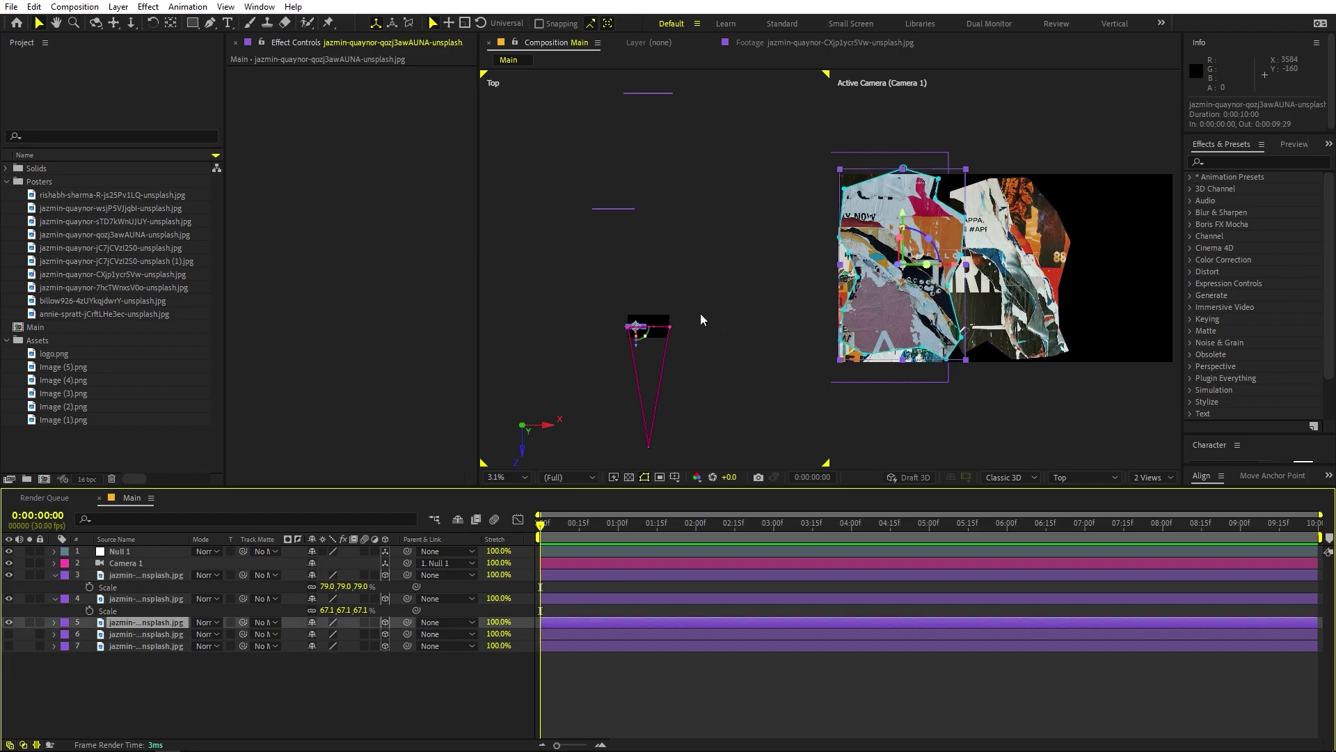
left_click_drag(657, 331, 663, 185)
key("s")
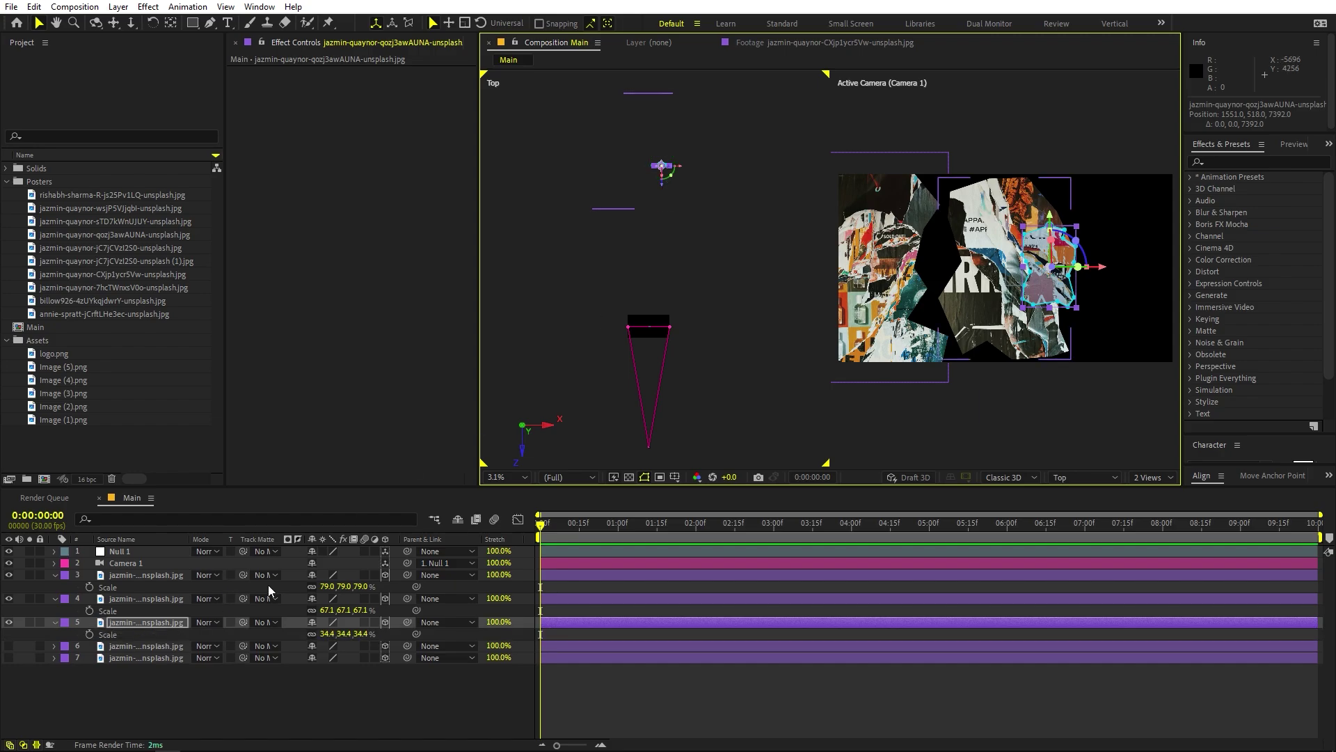
left_click_drag(357, 634, 677, 646)
left_click_drag(1113, 269, 1196, 270)
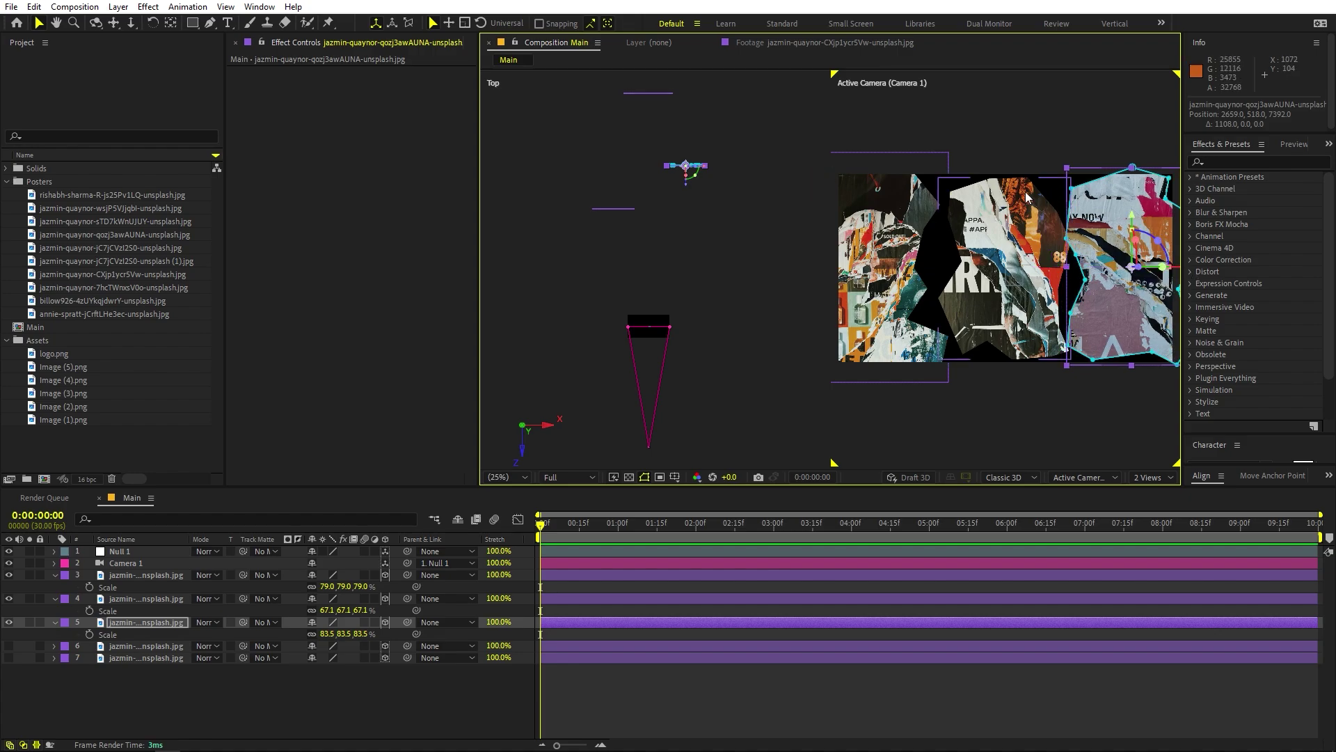
left_click_drag(331, 637, 383, 638)
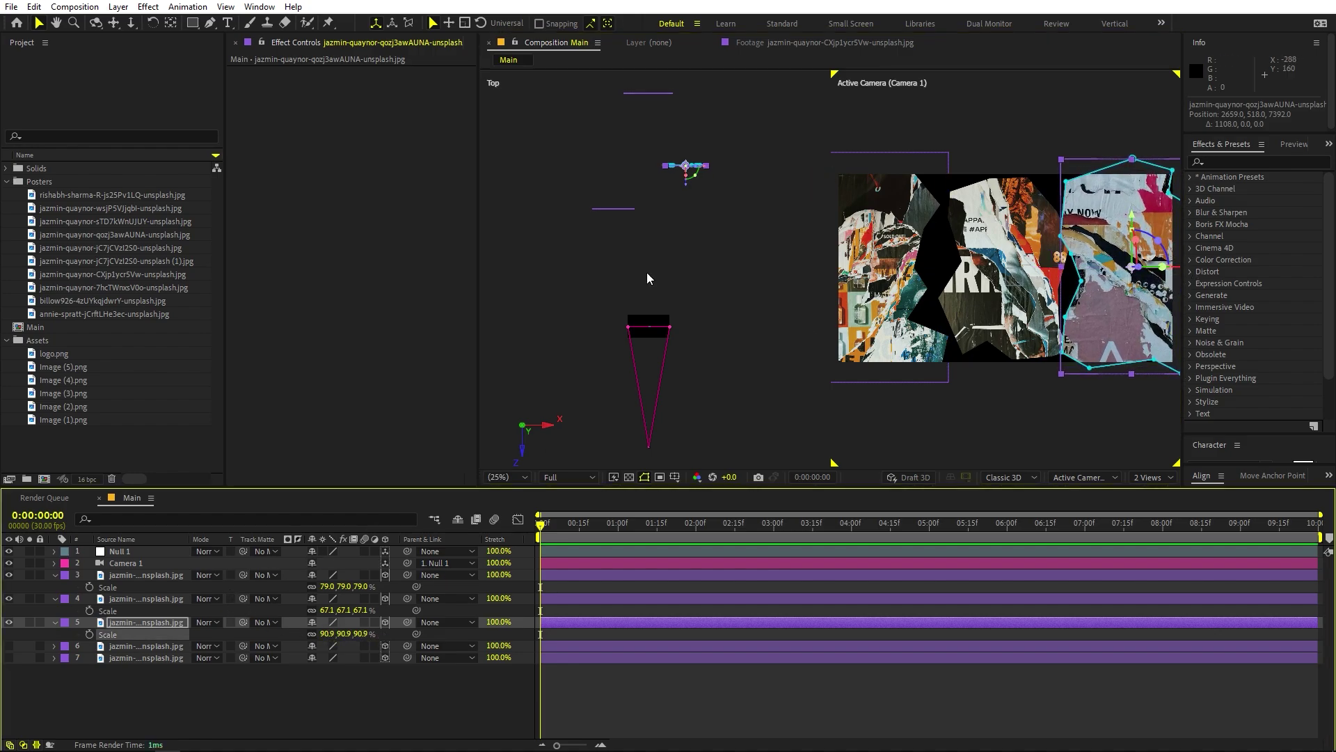
- Show the sTD7kWnUJUY poster, place it at about 209, 669, 3168 and scale it to 48.3%
left_click(113, 647)
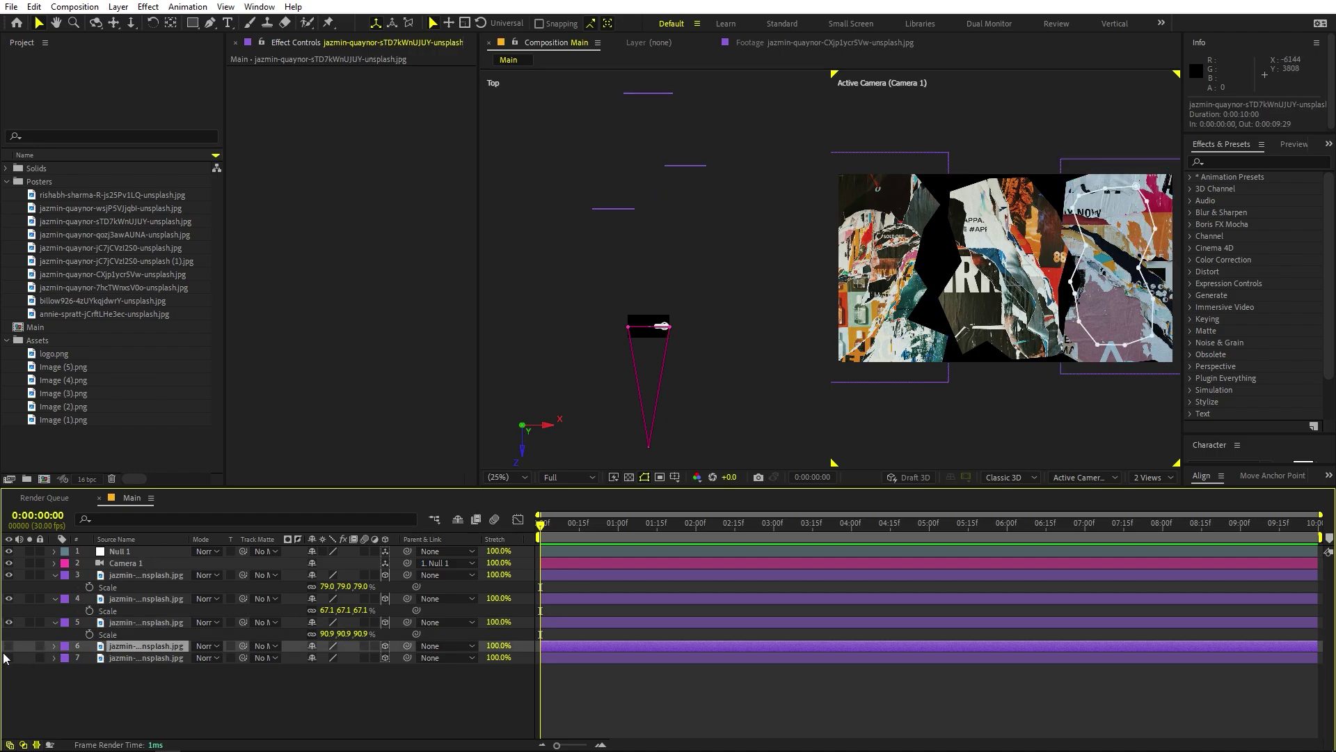
left_click(9, 646)
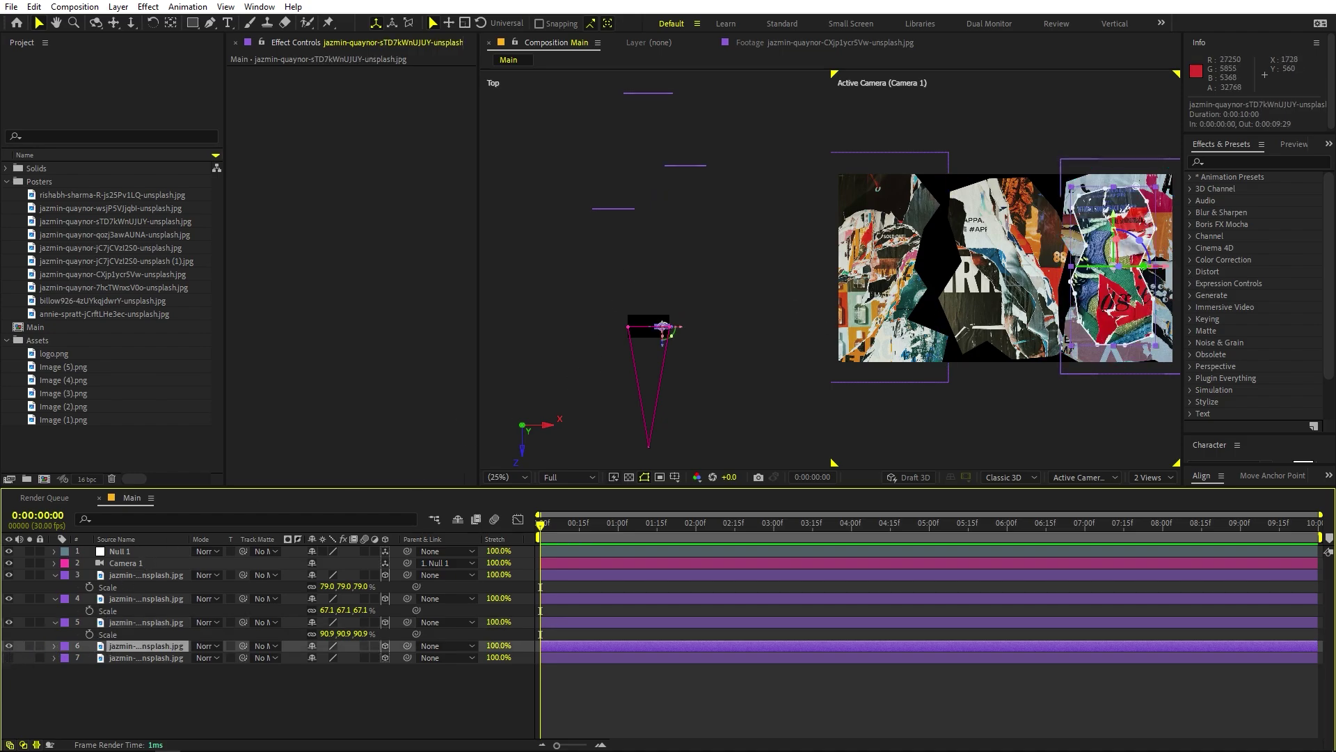
left_click_drag(1166, 271, 1006, 273)
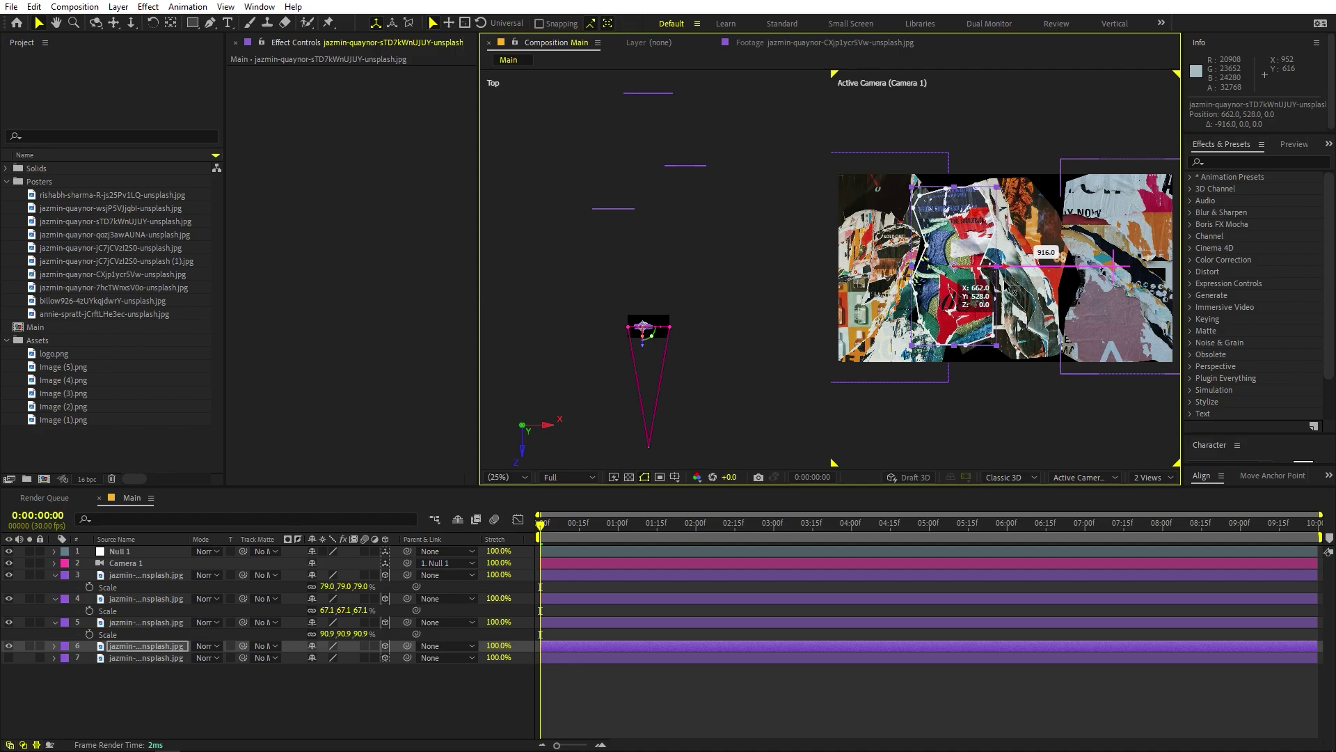
left_click_drag(642, 345, 704, 277)
key("s")
left_click_drag(330, 661, 346, 661)
left_click_drag(1081, 216, 924, 268)
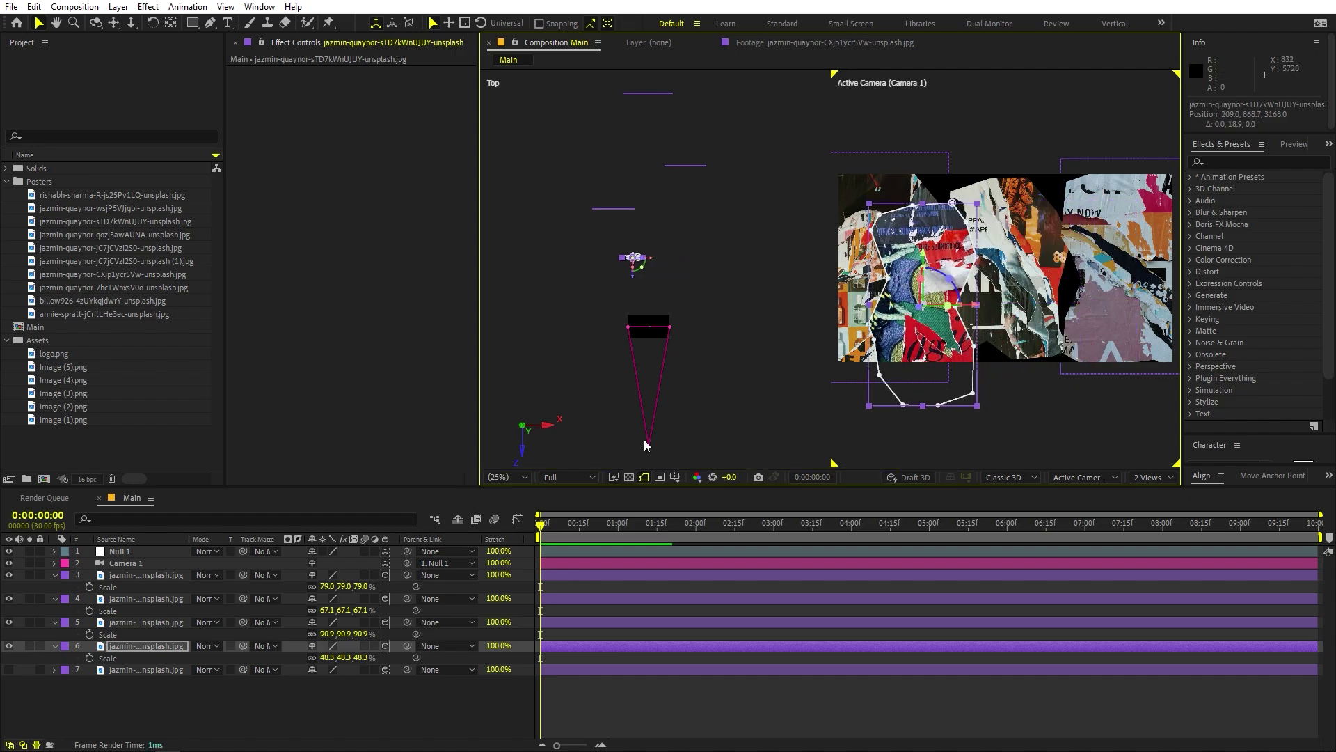
- Show the wsjP5VJjqbI poster, place it at about 1169, 1090, 1696 and scale it to 39.5%
left_click(9, 669)
left_click(132, 670)
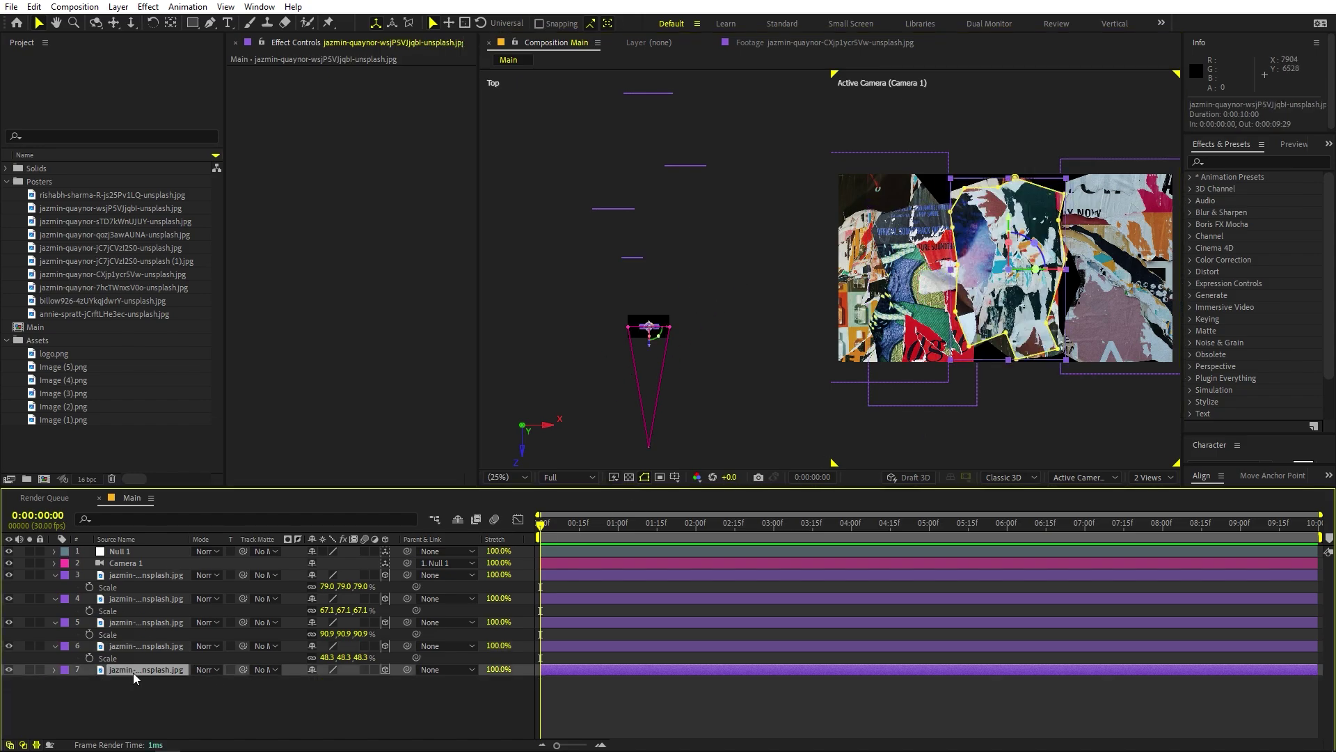
left_click_drag(652, 358, 683, 316)
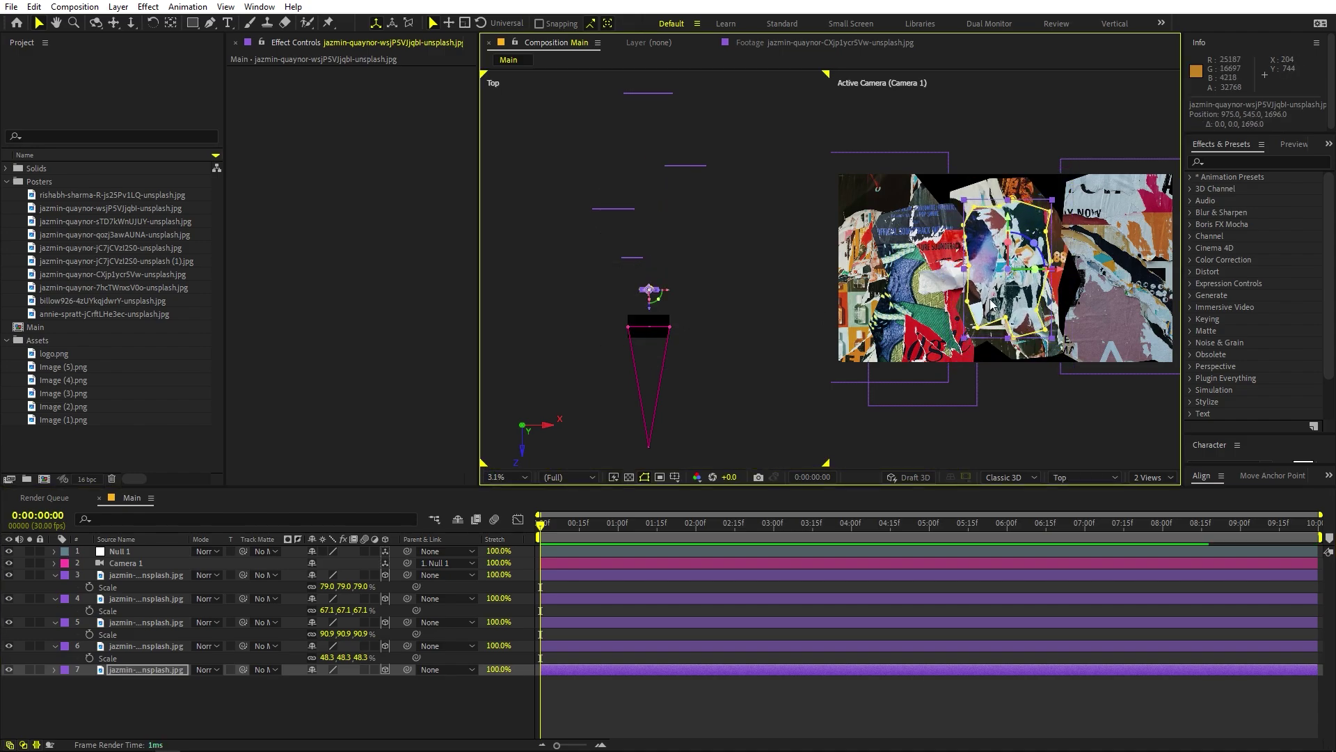
left_click_drag(1060, 272, 1107, 346)
key("s")
left_click_drag(324, 681, 390, 689)
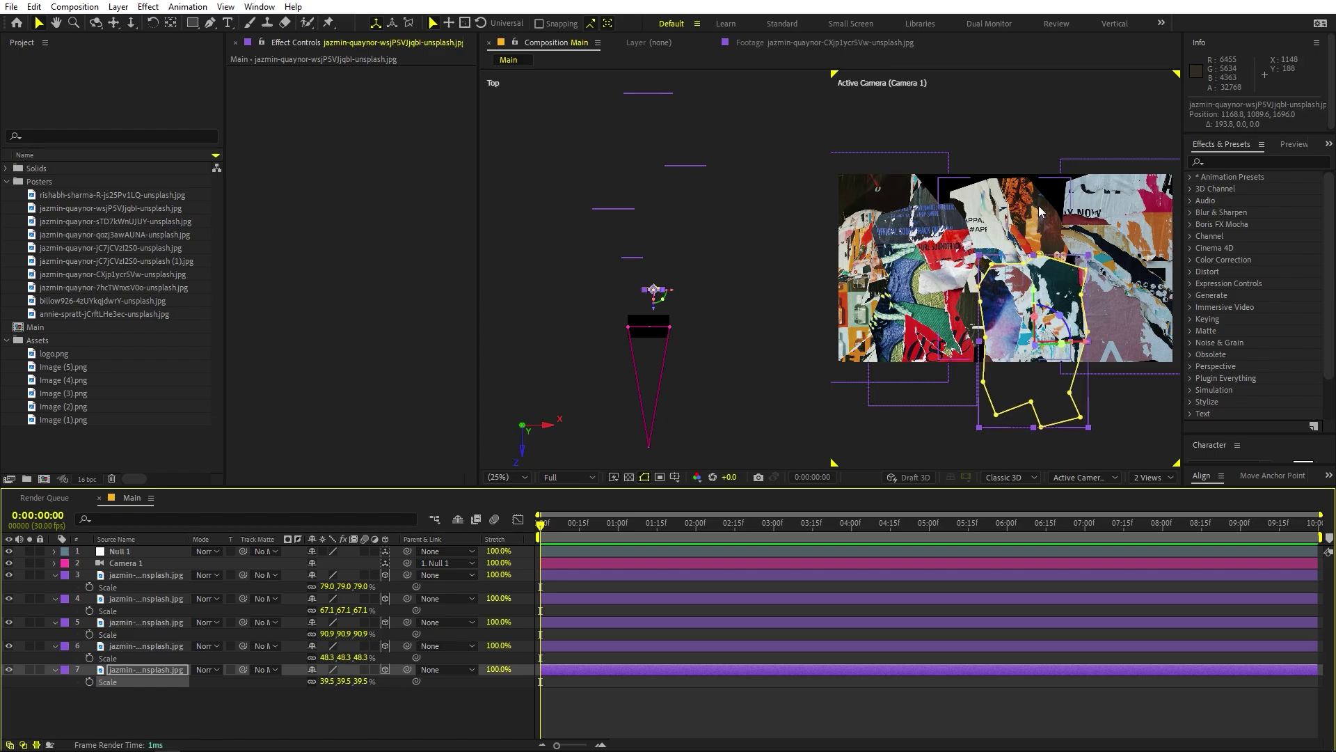
- Scale the rearmost CXjp1ycrSVw poster to 109.3% so it fills the gaps between the other posters
left_click(1018, 193)
key("s")
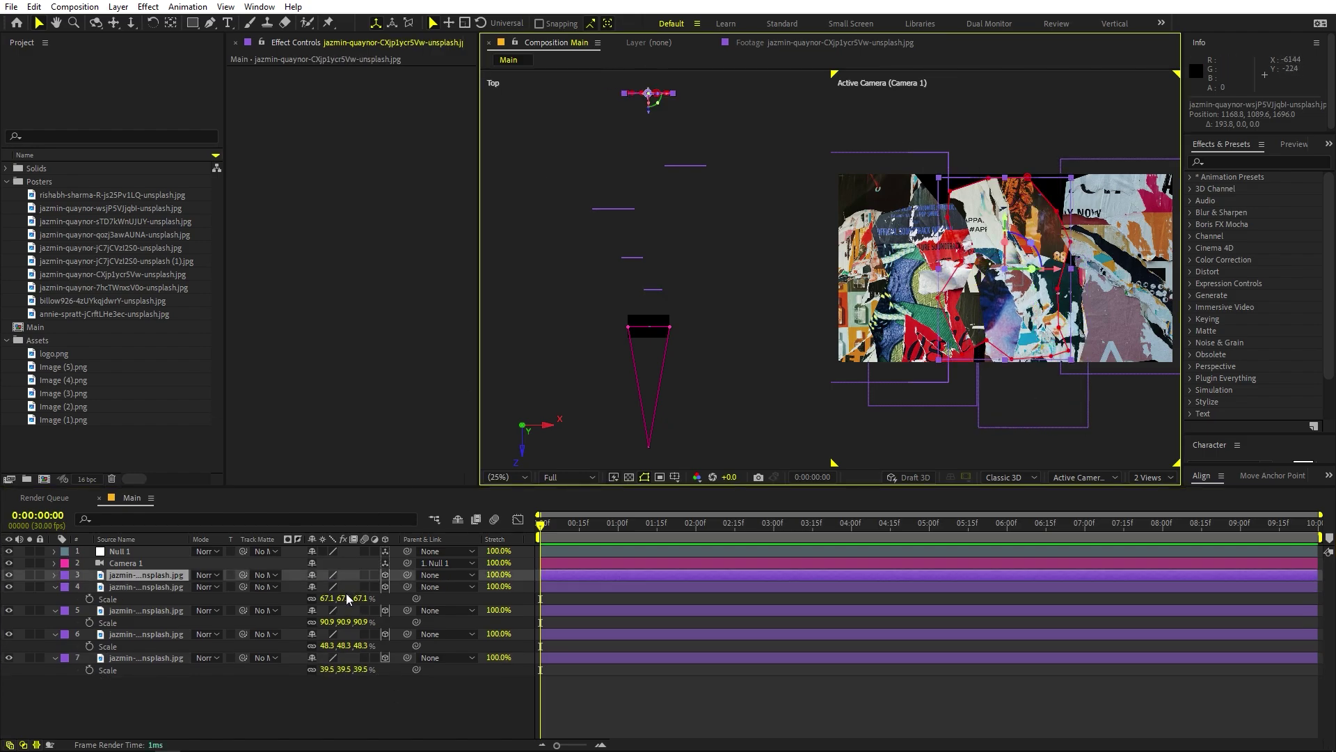
key("s")
left_click_drag(331, 591, 551, 596)
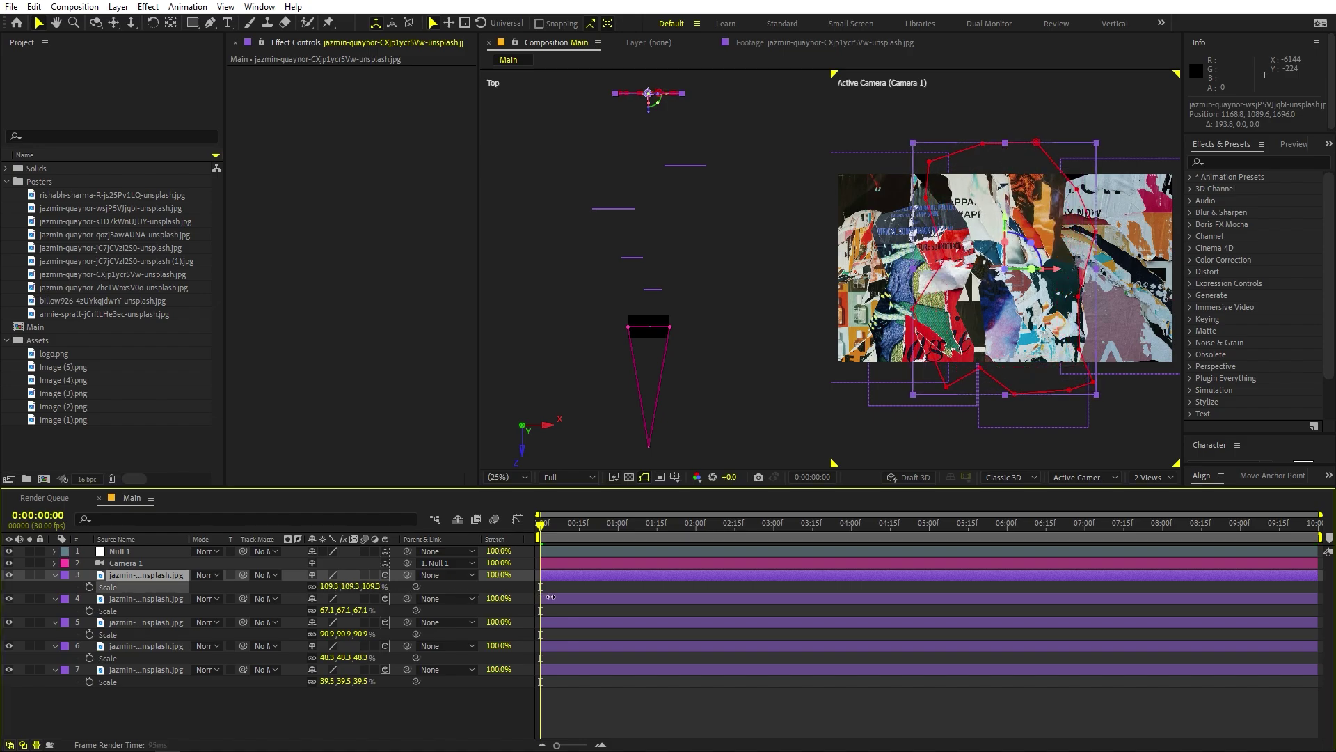
left_click(1053, 440)
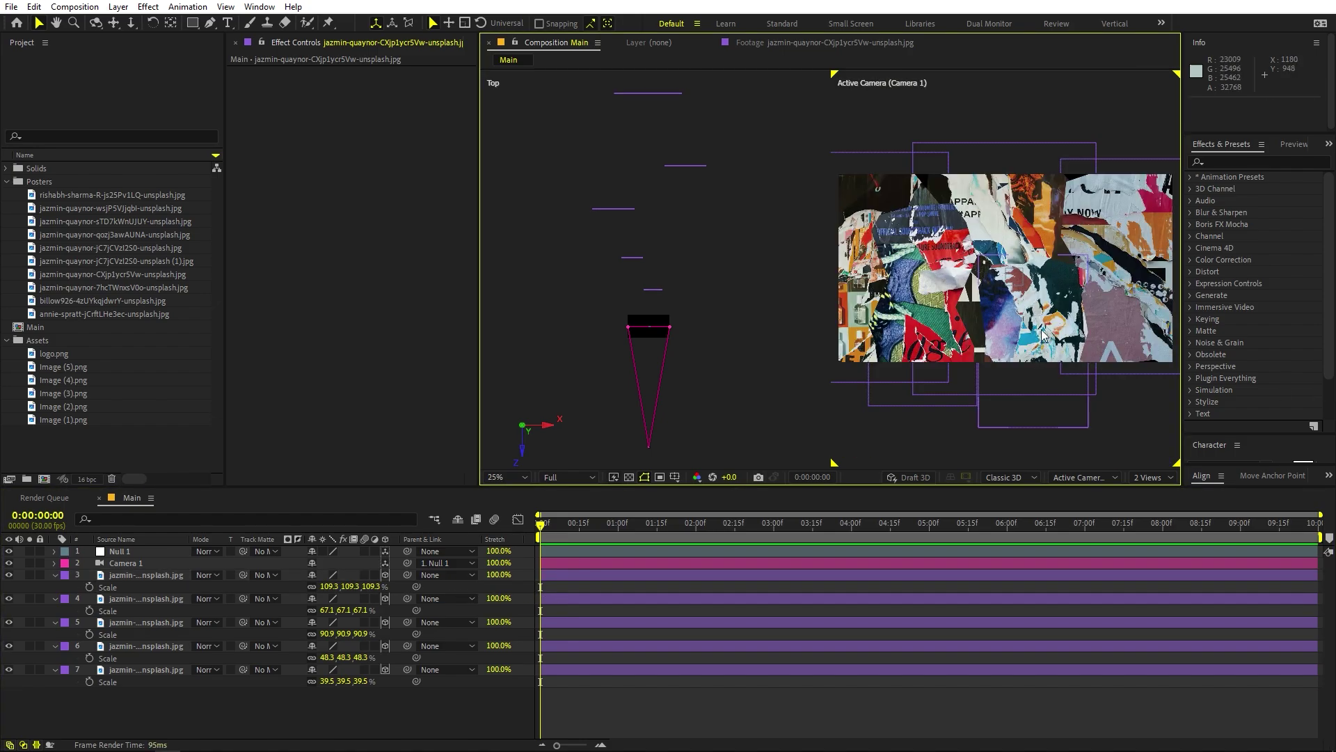
- Shift the jC7jCVzl250 poster up and to the right, then place the qozj3awAUNA poster at about 2621, 471, 7392 and scale it to 92.8%
left_click(872, 196)
left_click_drag(878, 185, 909, 154)
left_click(1131, 203)
left_click_drag(1130, 202, 1128, 200)
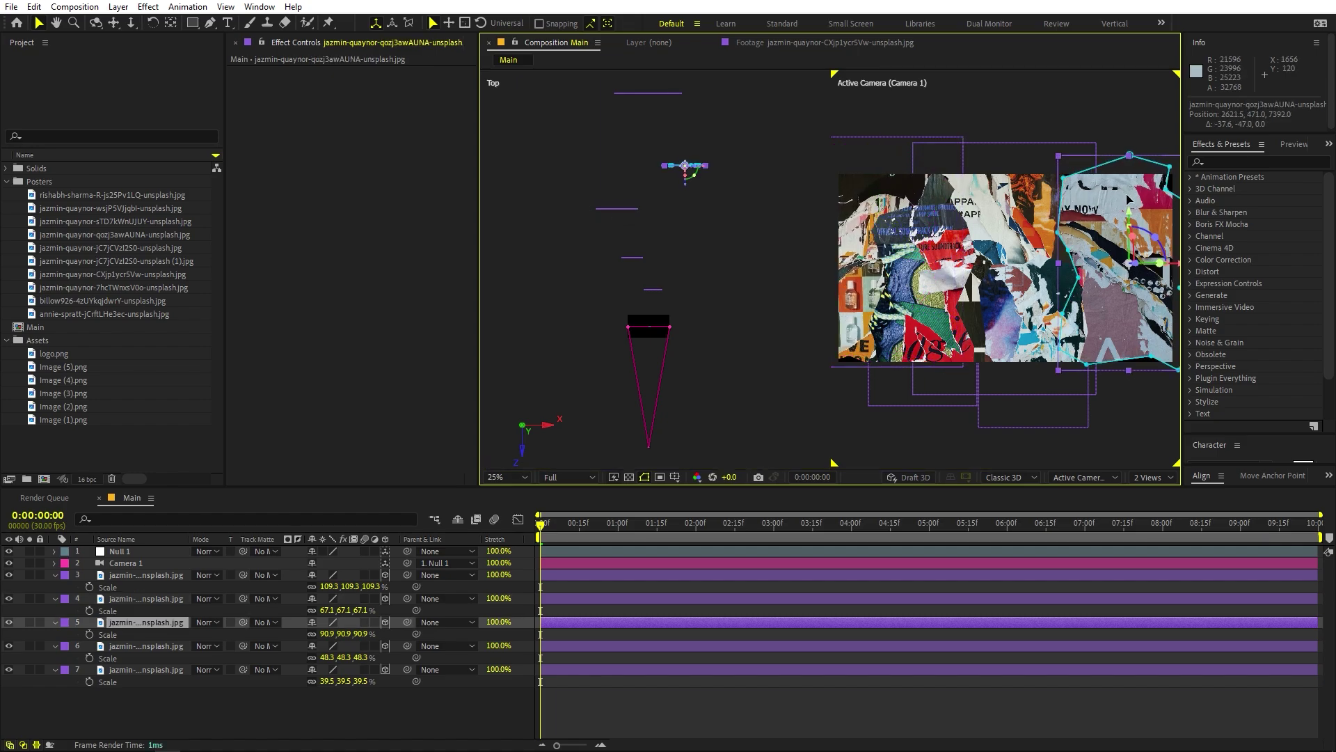
left_click_drag(327, 633, 345, 633)
left_click(764, 412)
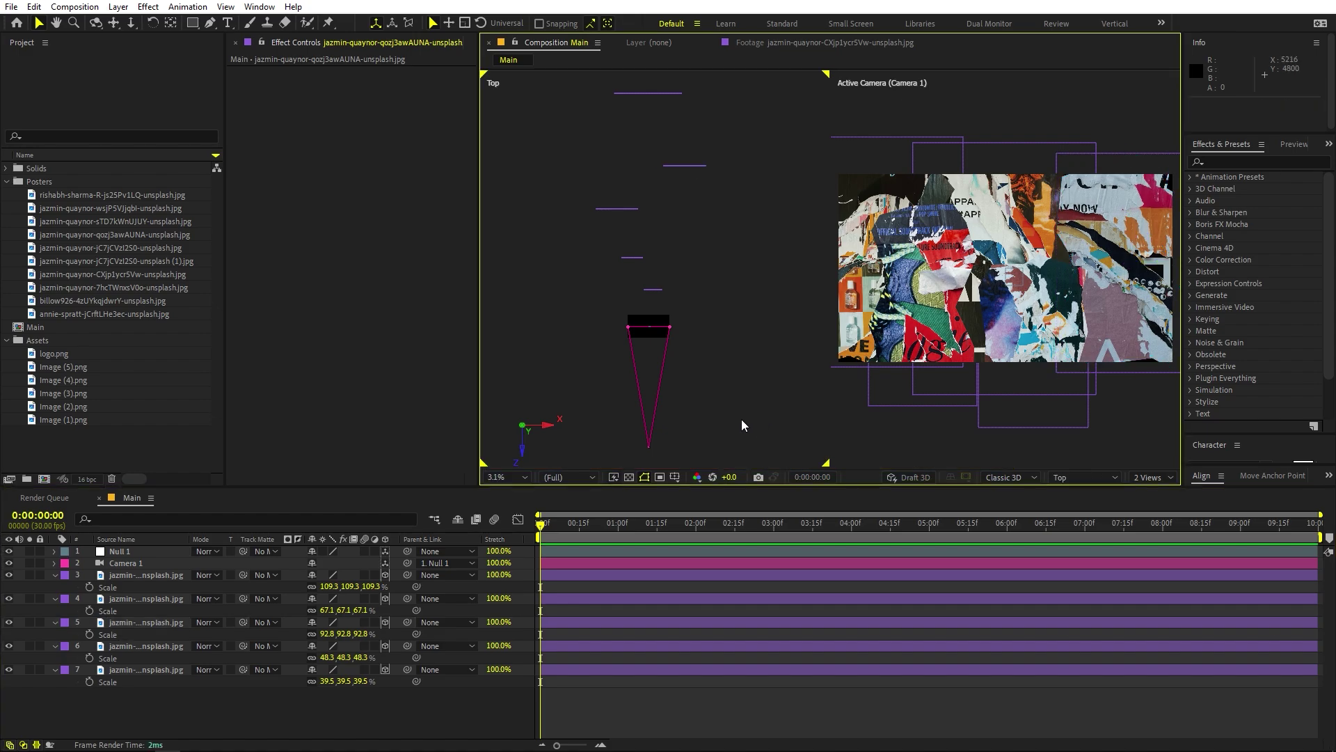
- In a single view, keyframe the position of Null 1 at its current values and move that keyframe to about 4:02
left_click(123, 553)
left_click(1154, 478)
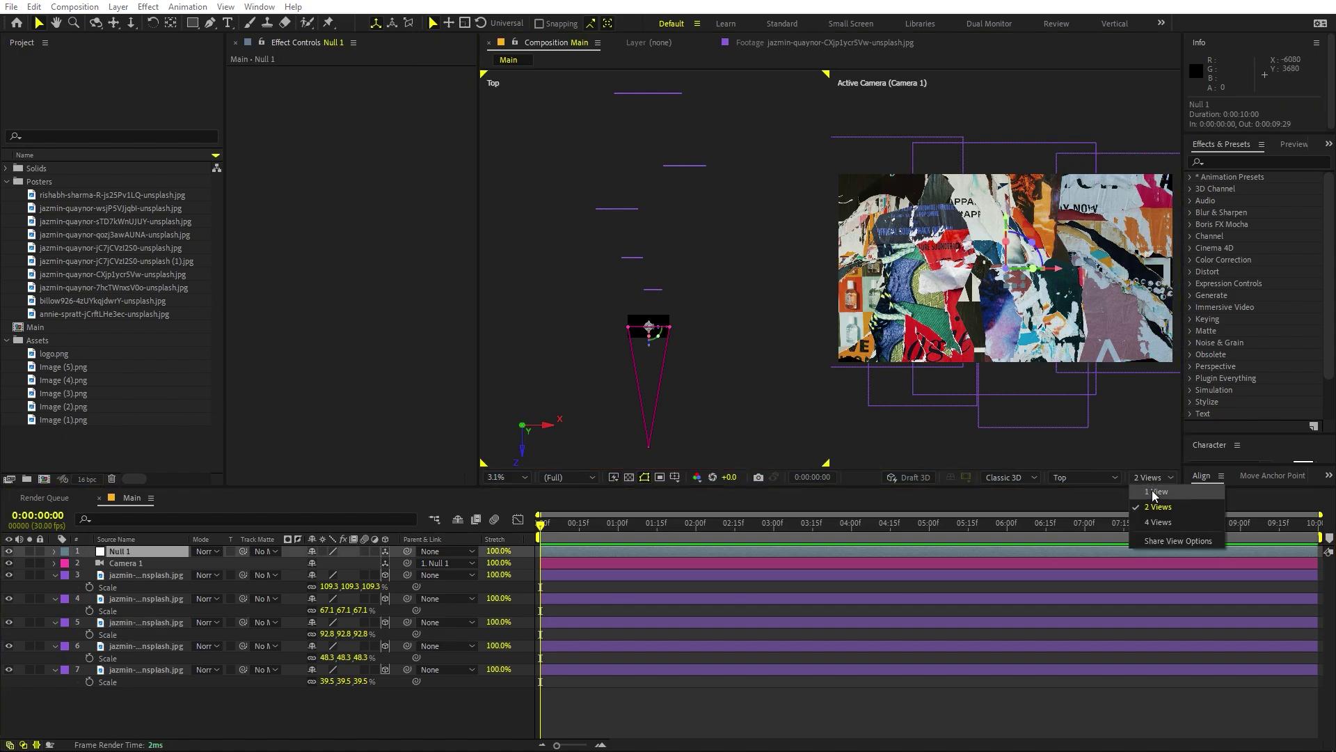
left_click(1155, 492)
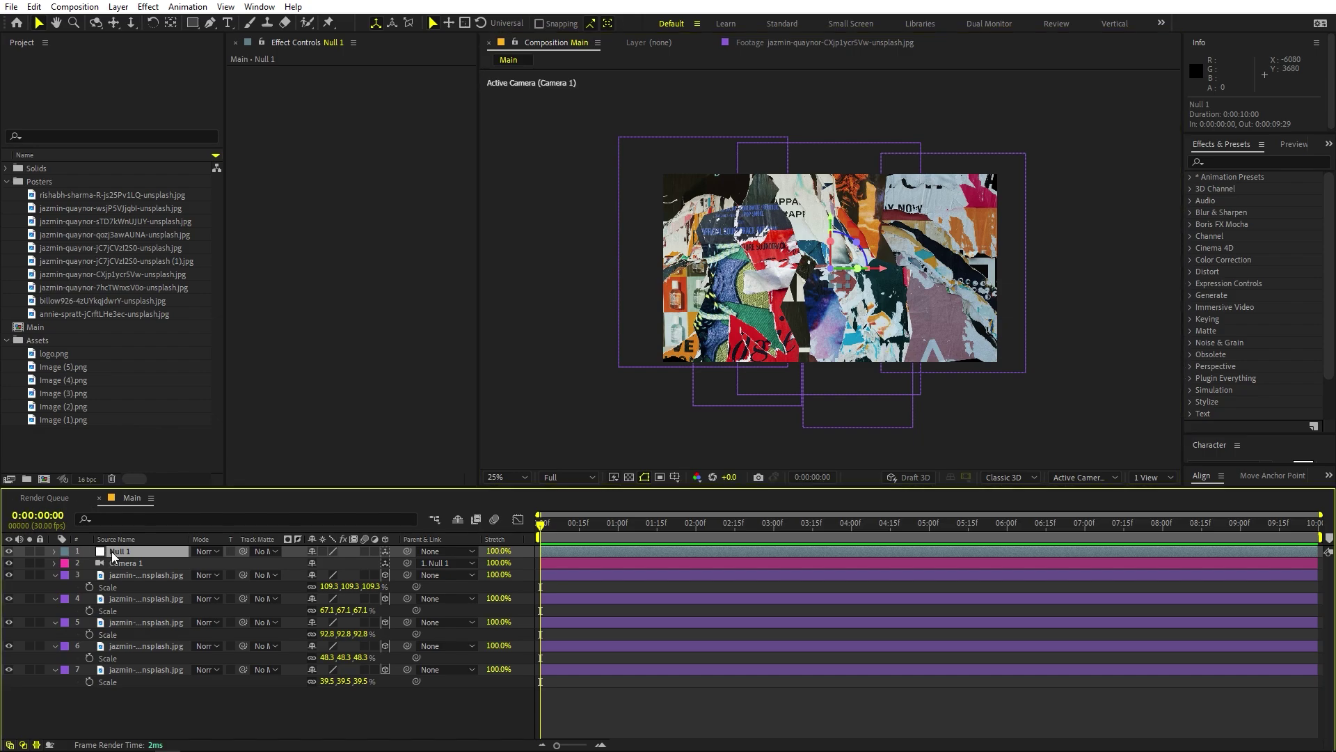
key("p")
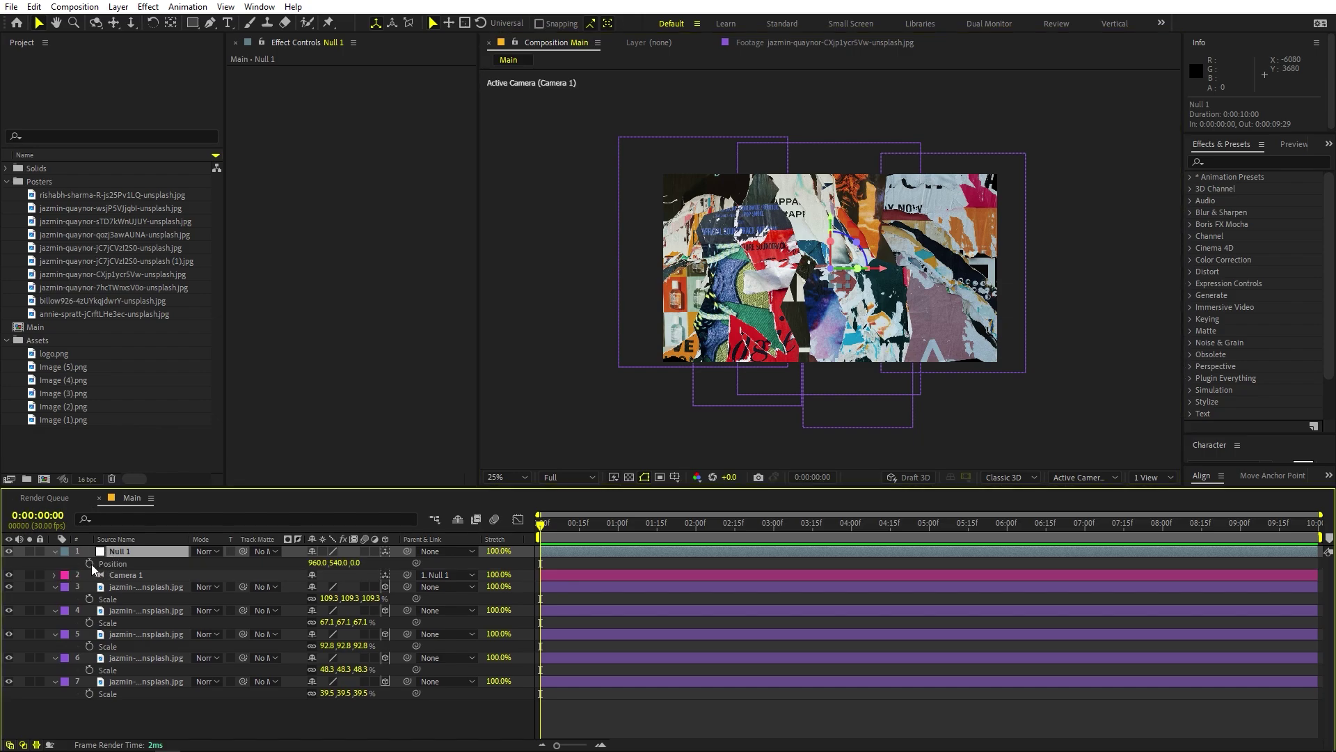
left_click(89, 563)
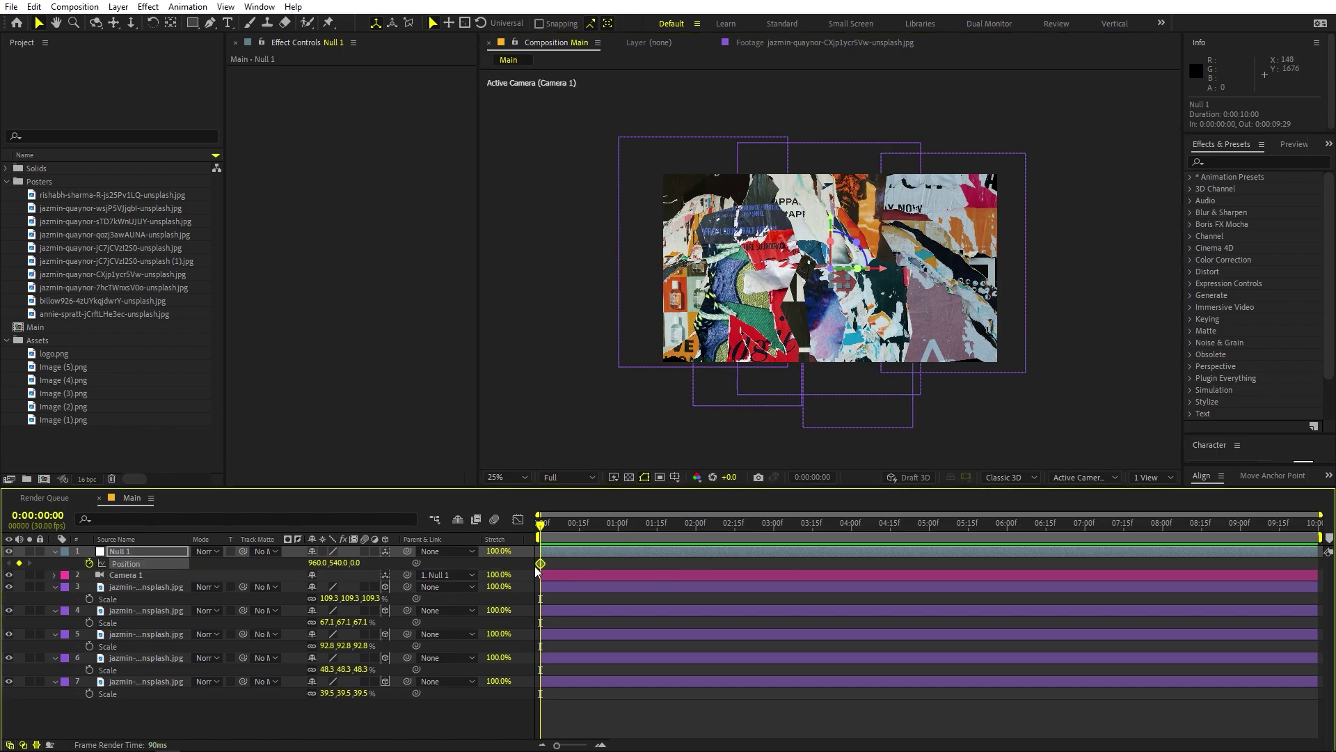
left_click_drag(541, 563, 614, 563)
left_click_drag(849, 577, 857, 577)
left_click(587, 554)
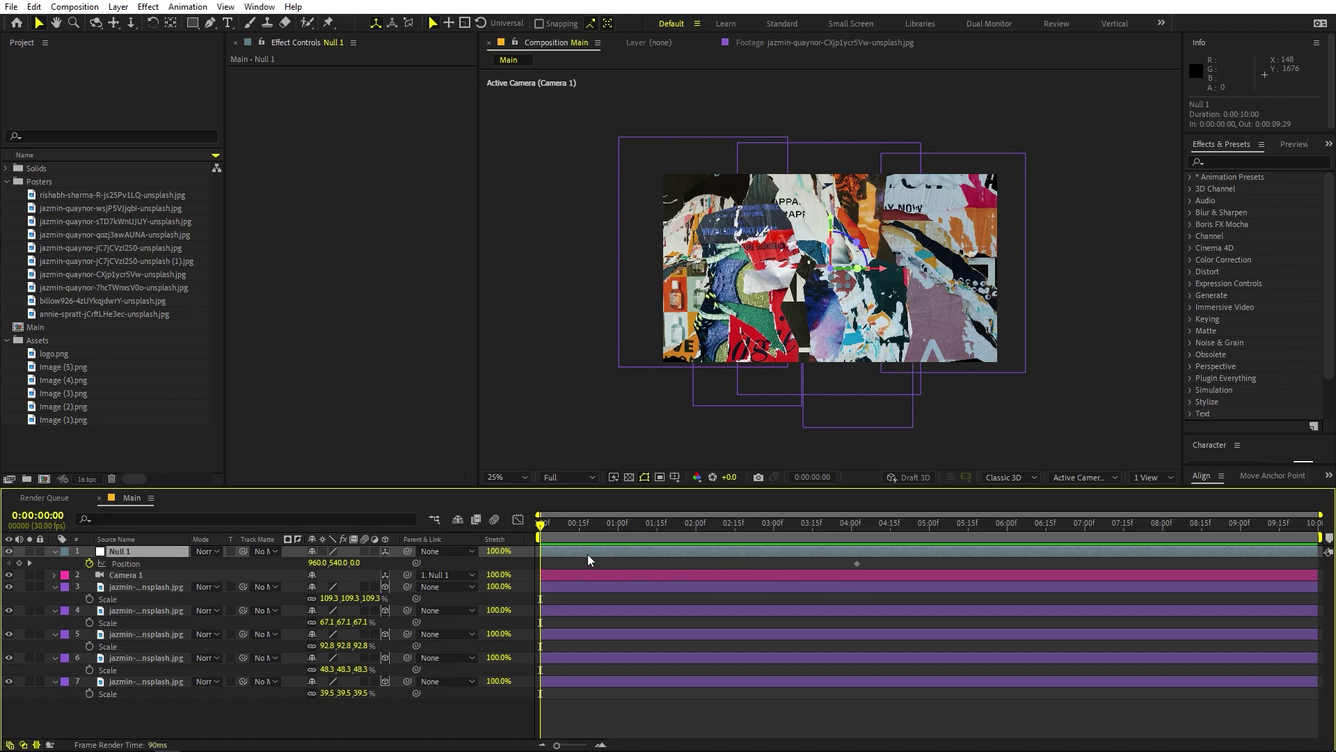
- Set the null's Z position to 10576 at the first frame and apply Easy Ease to both position keyframes
left_click_drag(357, 562, 1265, 527)
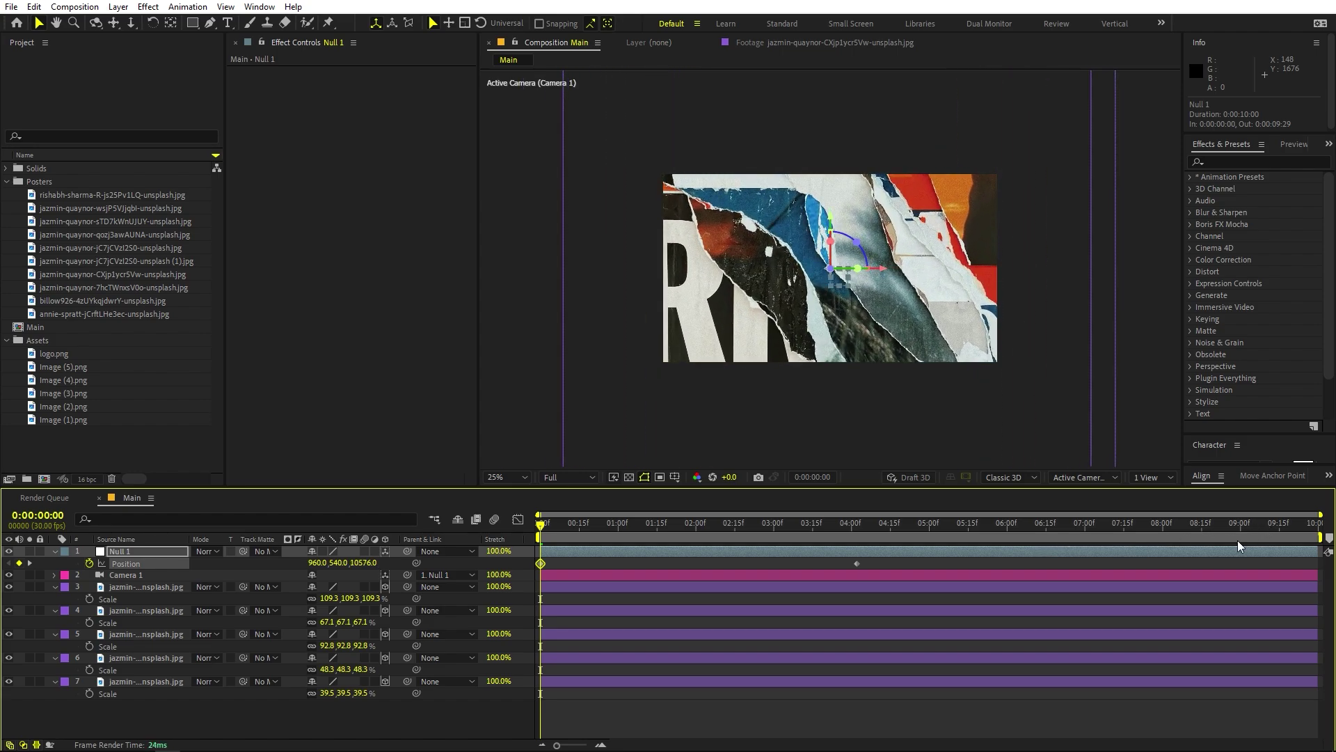
left_click_drag(908, 560, 530, 565)
key("F9")
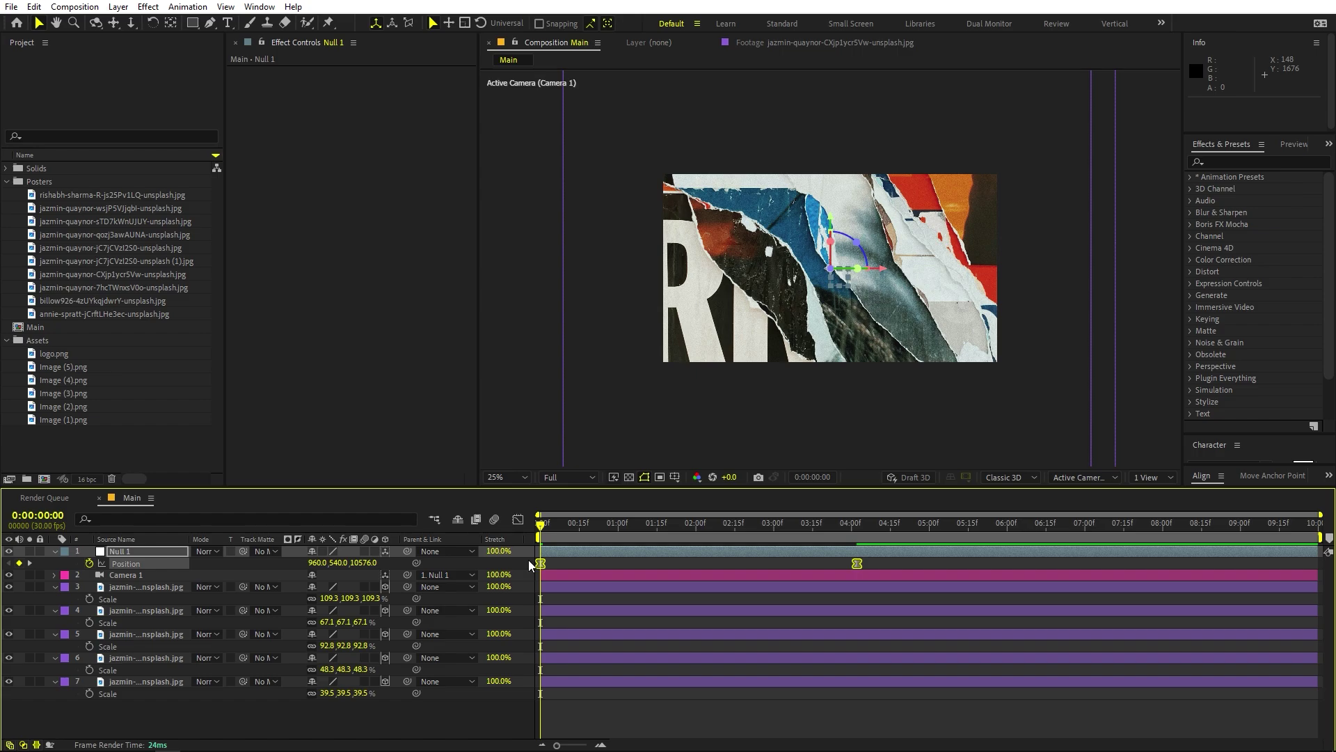
- Reshape the null's speed graph to peak early and slow down gradually towards the last keyframe, then preview the camera move
left_click(518, 520)
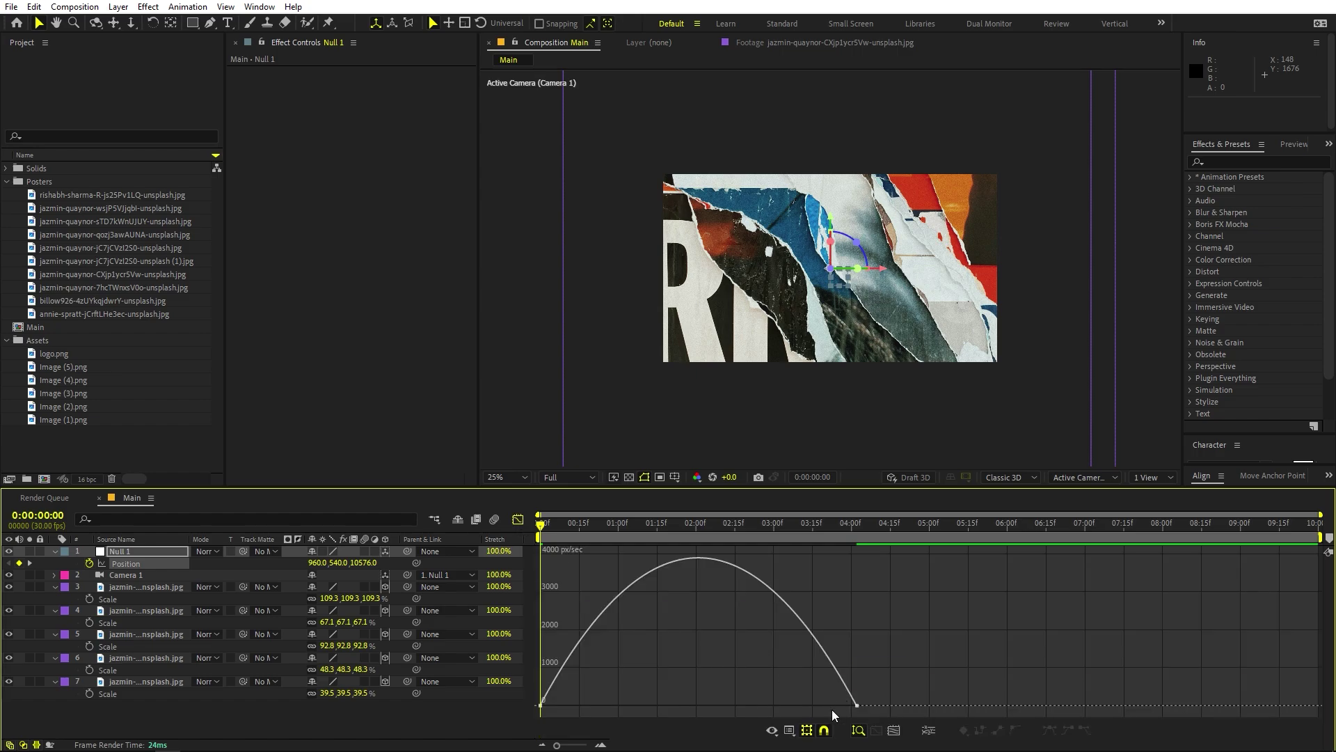
left_click(789, 730)
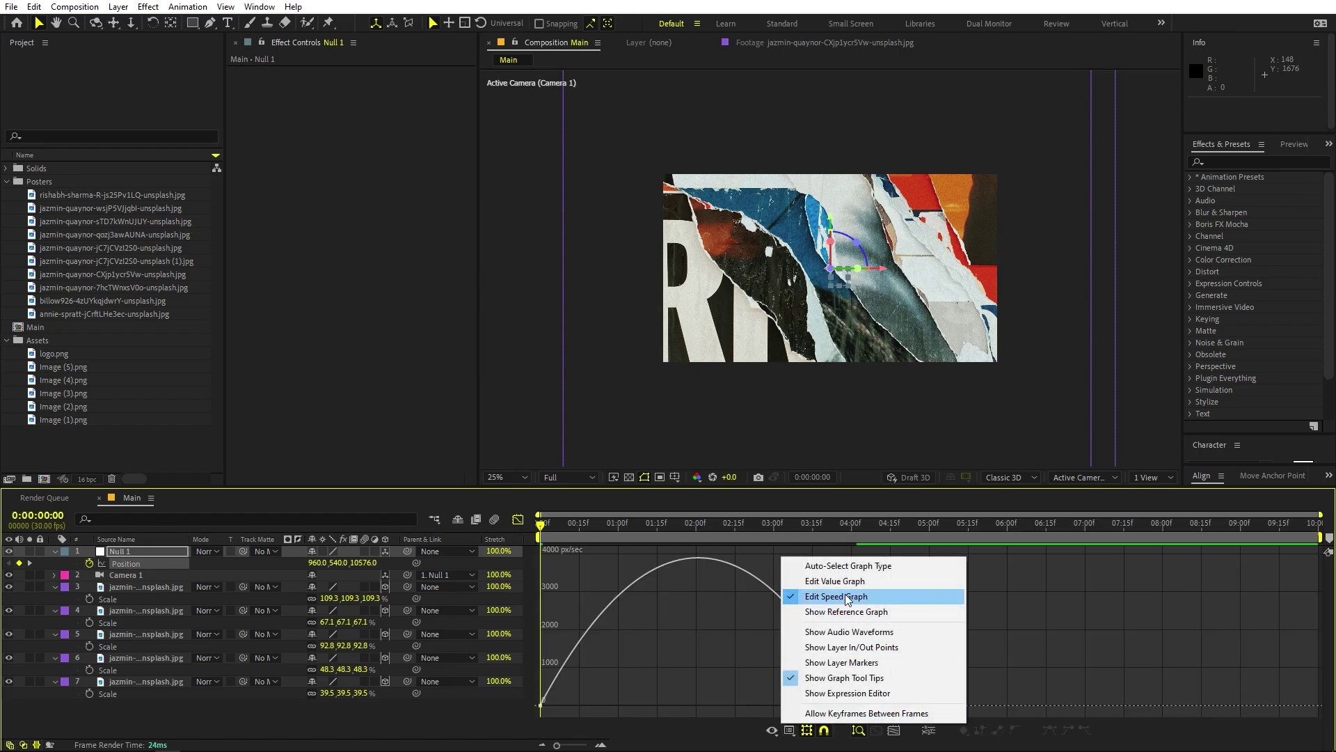
left_click(657, 625)
left_click_drag(891, 687, 537, 715)
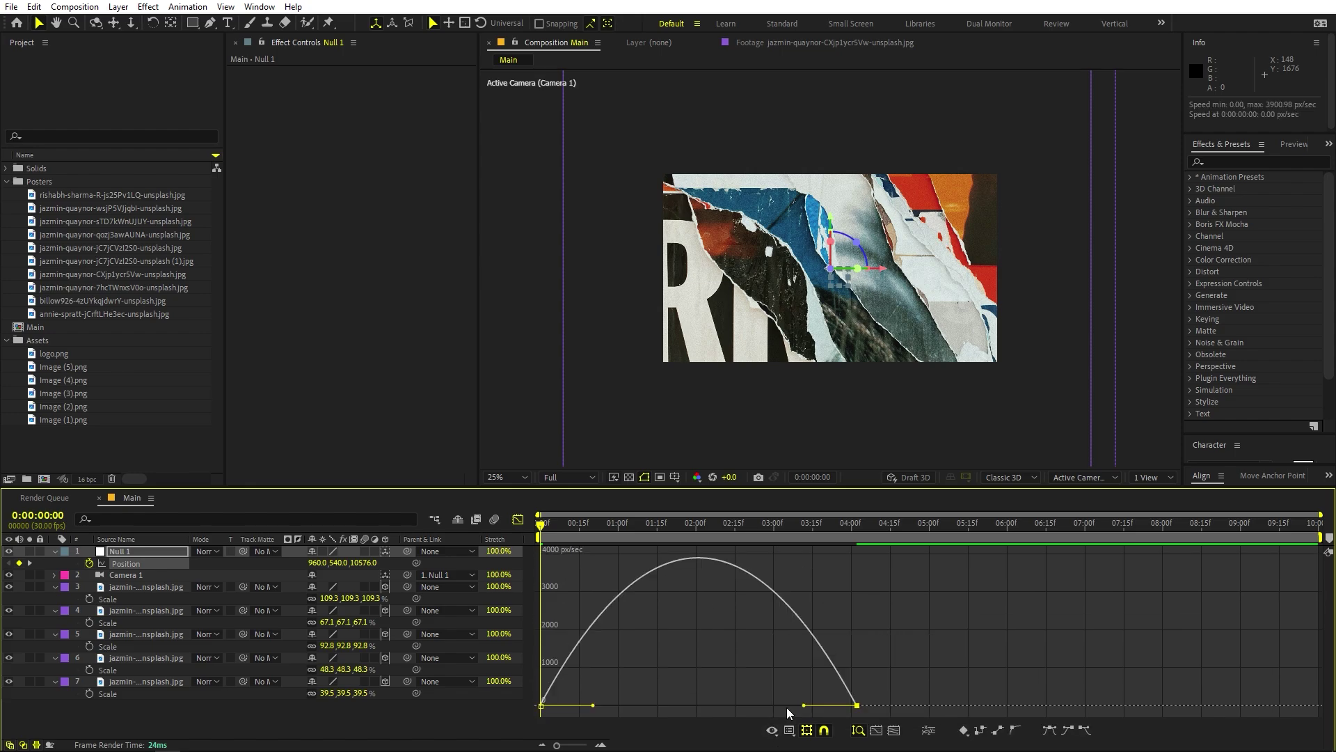
mouse_move(803, 705)
left_mouse_down()
mouse_move(478, 724)
mouse_move(603, 703)
left_mouse_up()
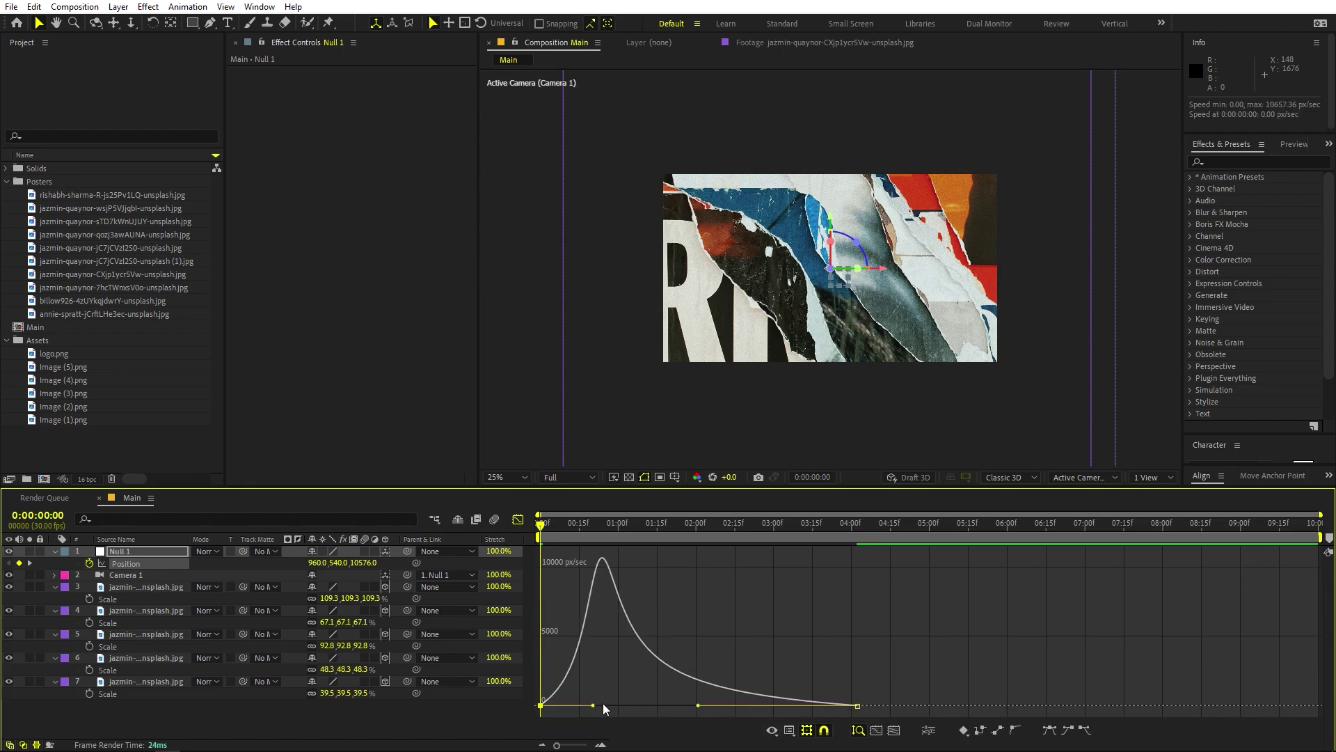
left_click(517, 520)
left_click(645, 564)
key("space")
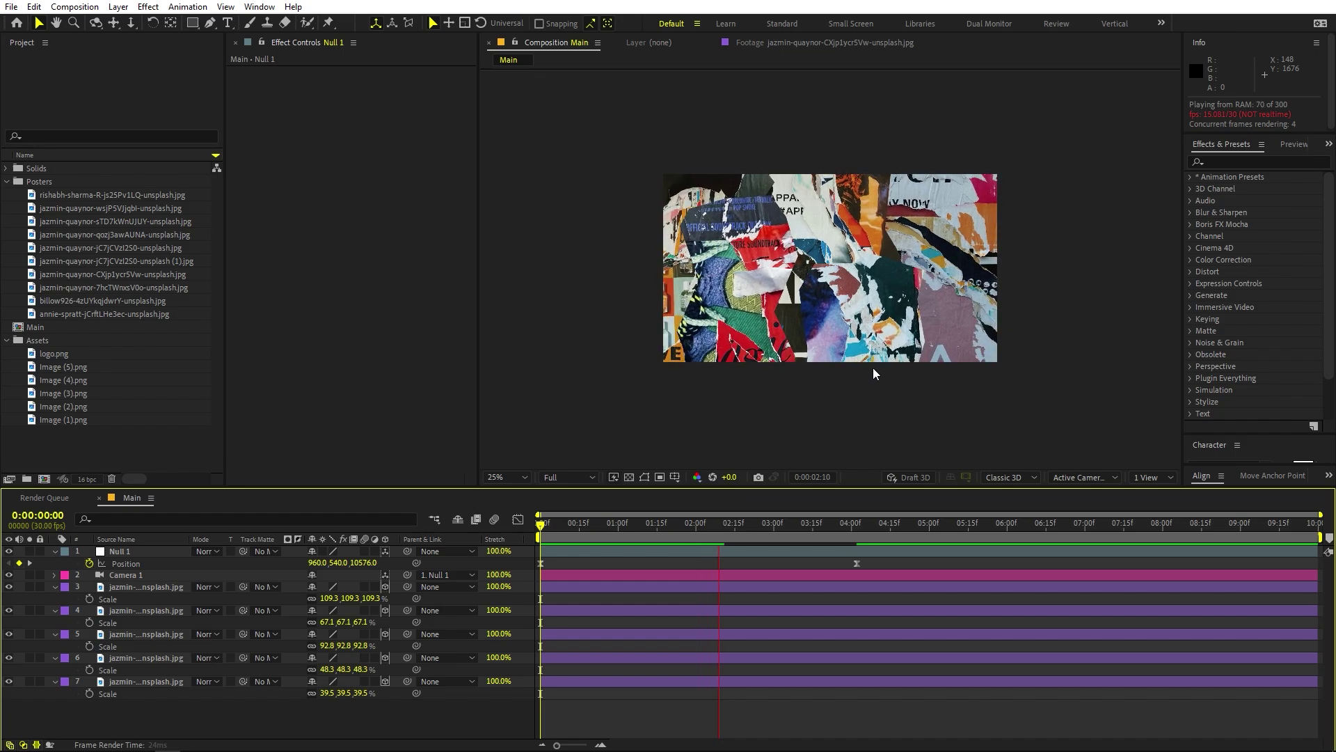
- At 4:02, move the jC7jCVzl250 poster slightly left and up to about -584, 332, 5408
left_click(857, 530)
left_click(693, 227)
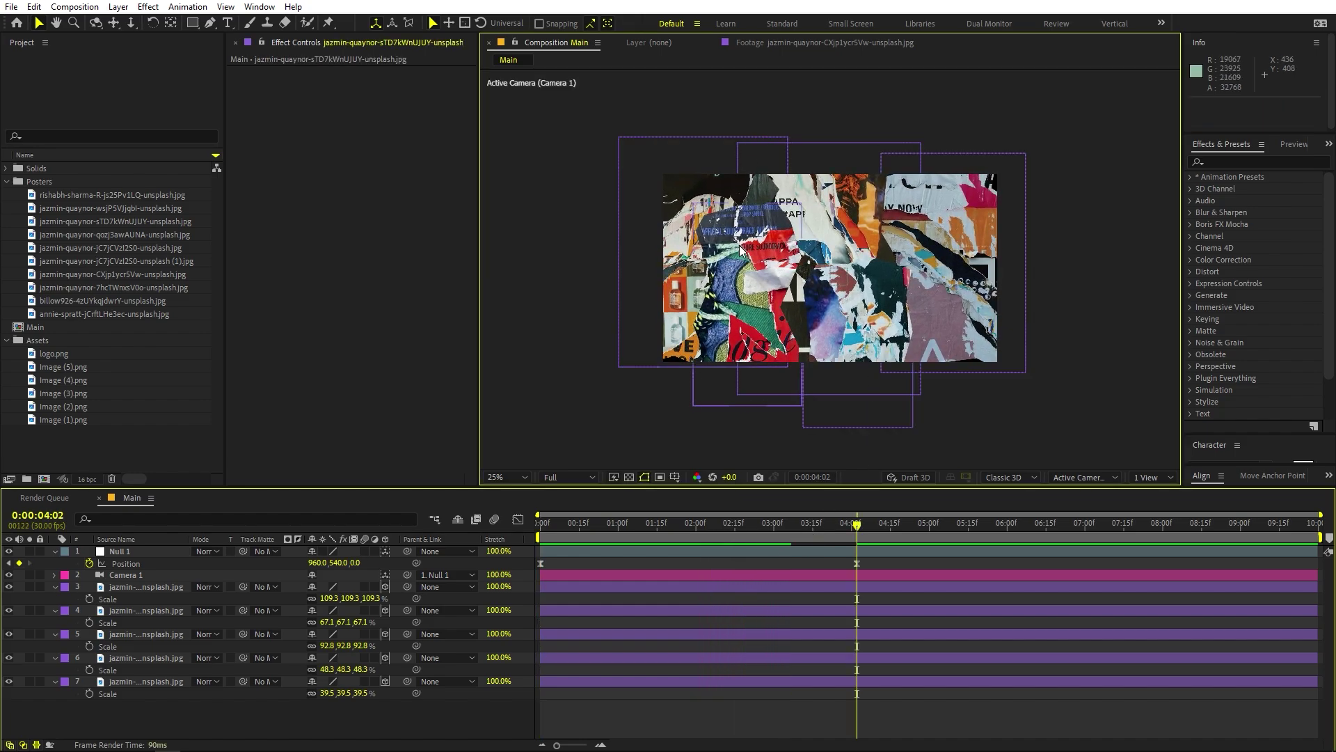
left_click(692, 226)
left_click_drag(689, 247, 682, 245)
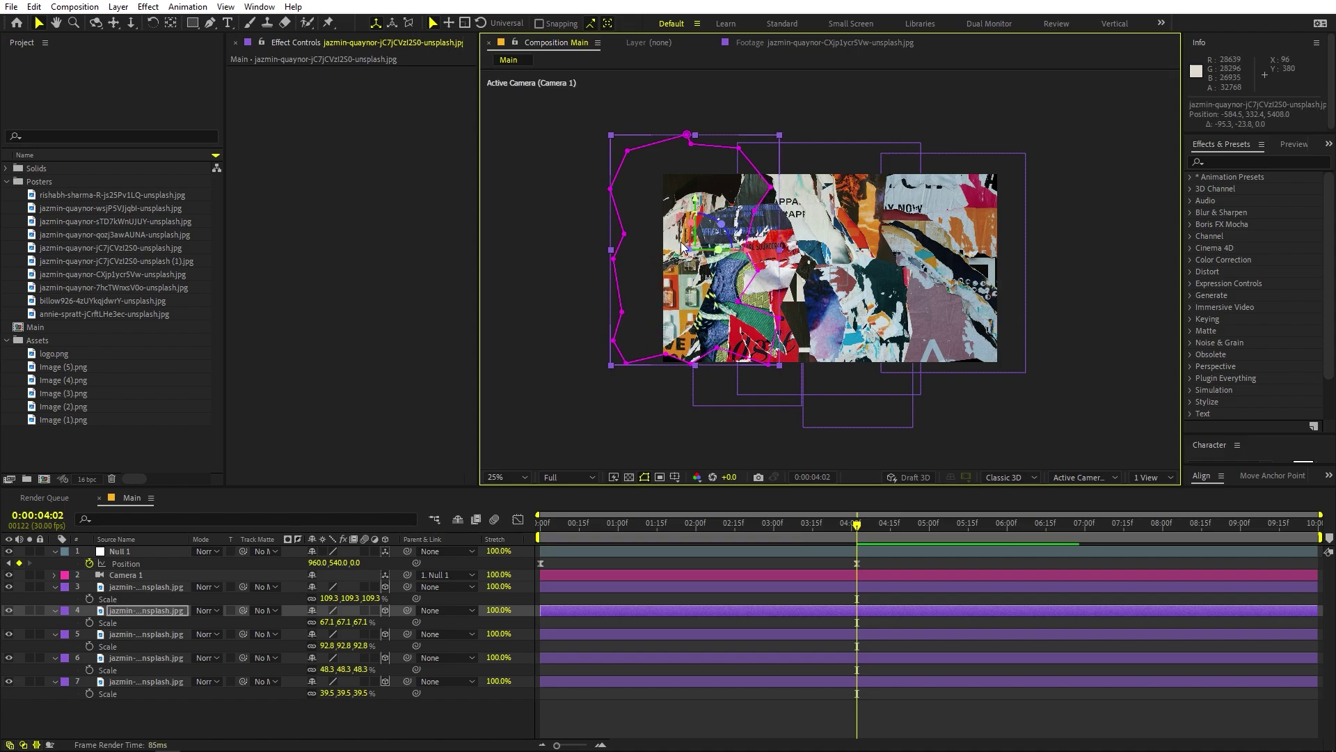
- Show two views and scrub the camera move, checking how the posters are spaced in depth along the null's path
left_click(1158, 477)
left_click(1158, 506)
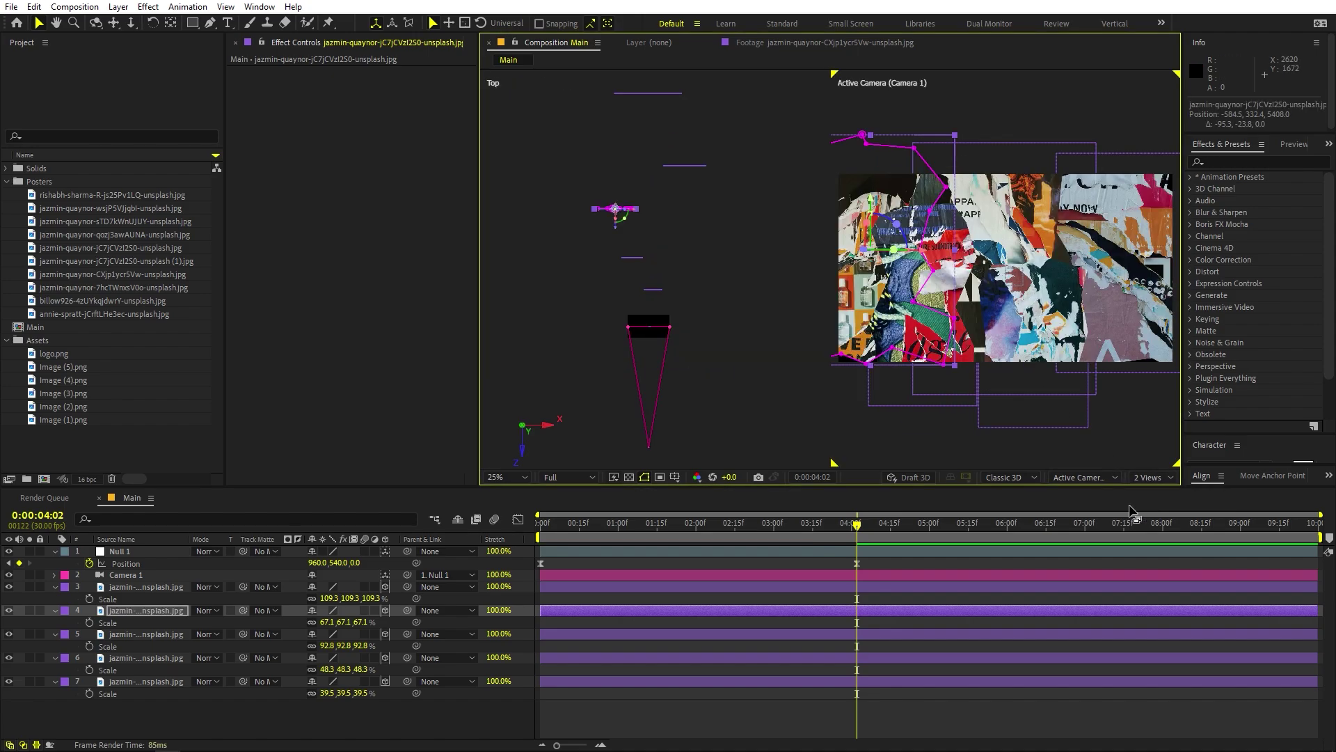
left_click_drag(822, 537, 653, 544)
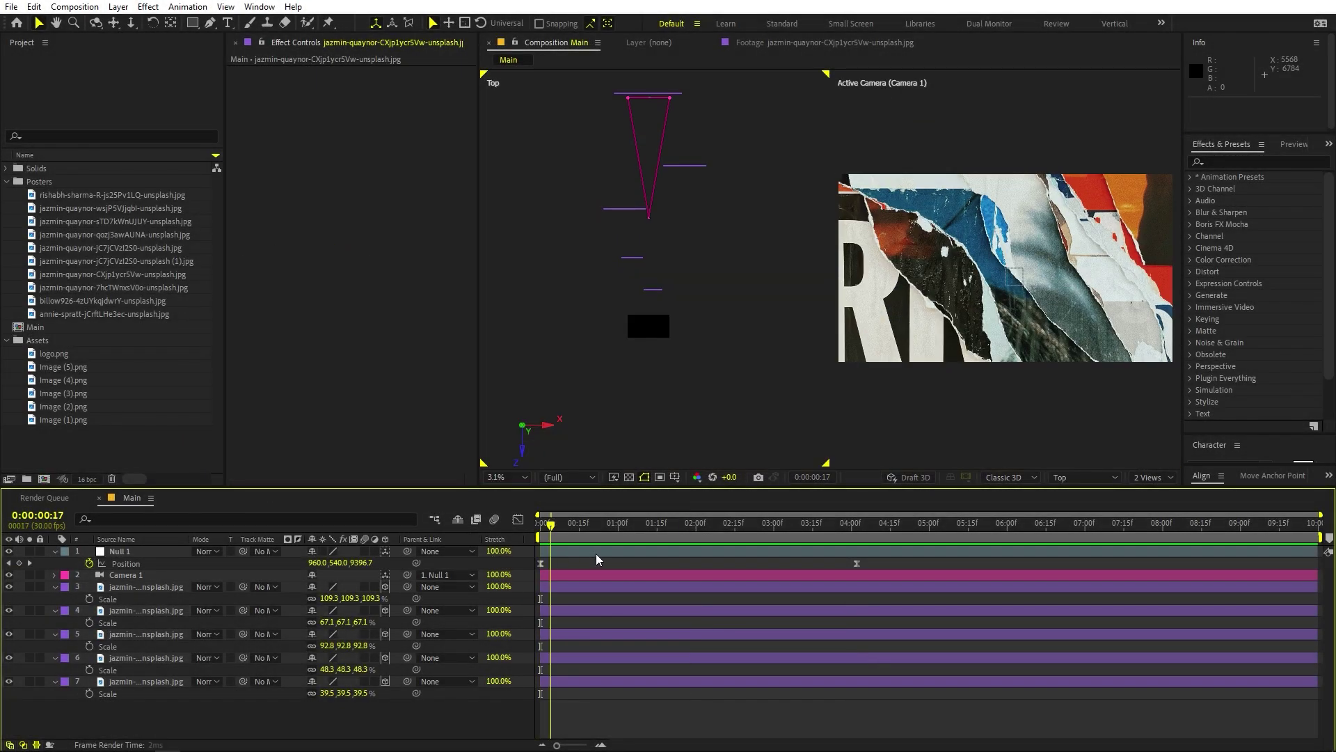
left_click_drag(596, 557, 798, 561)
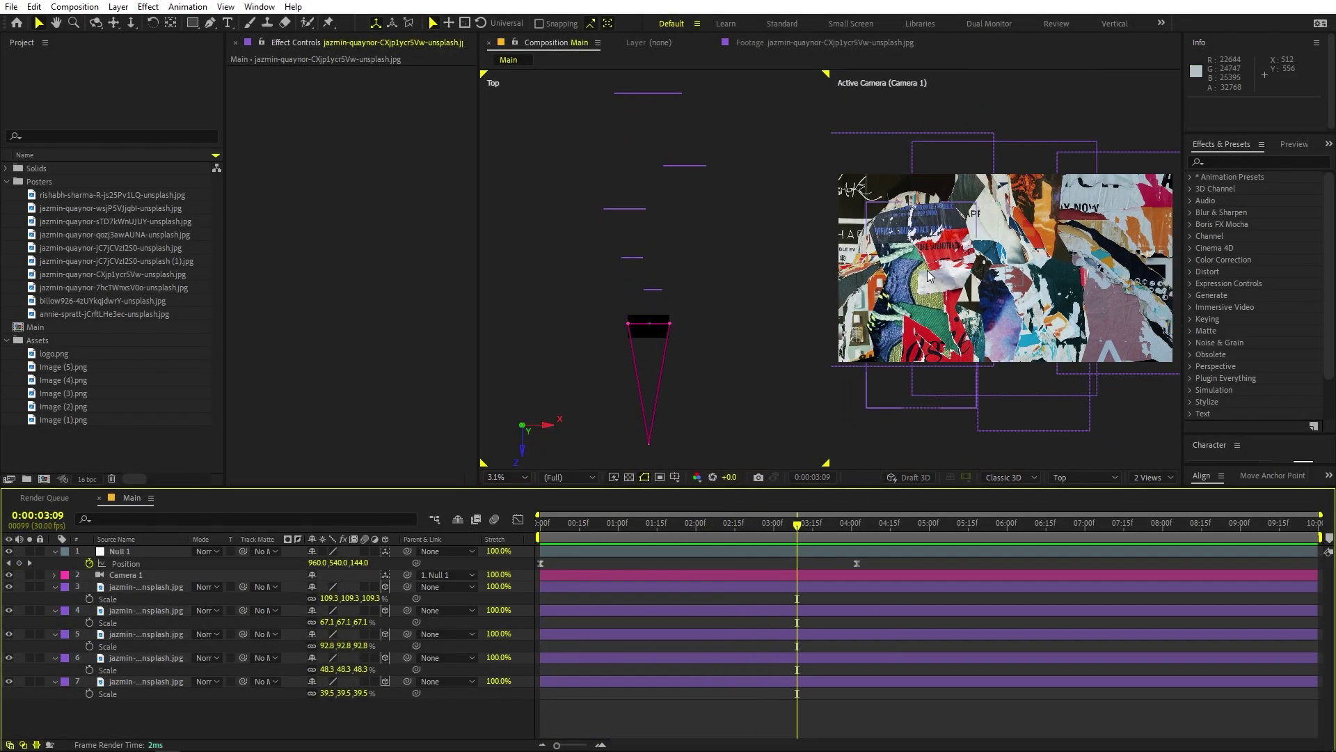
left_click_drag(682, 151, 598, 295)
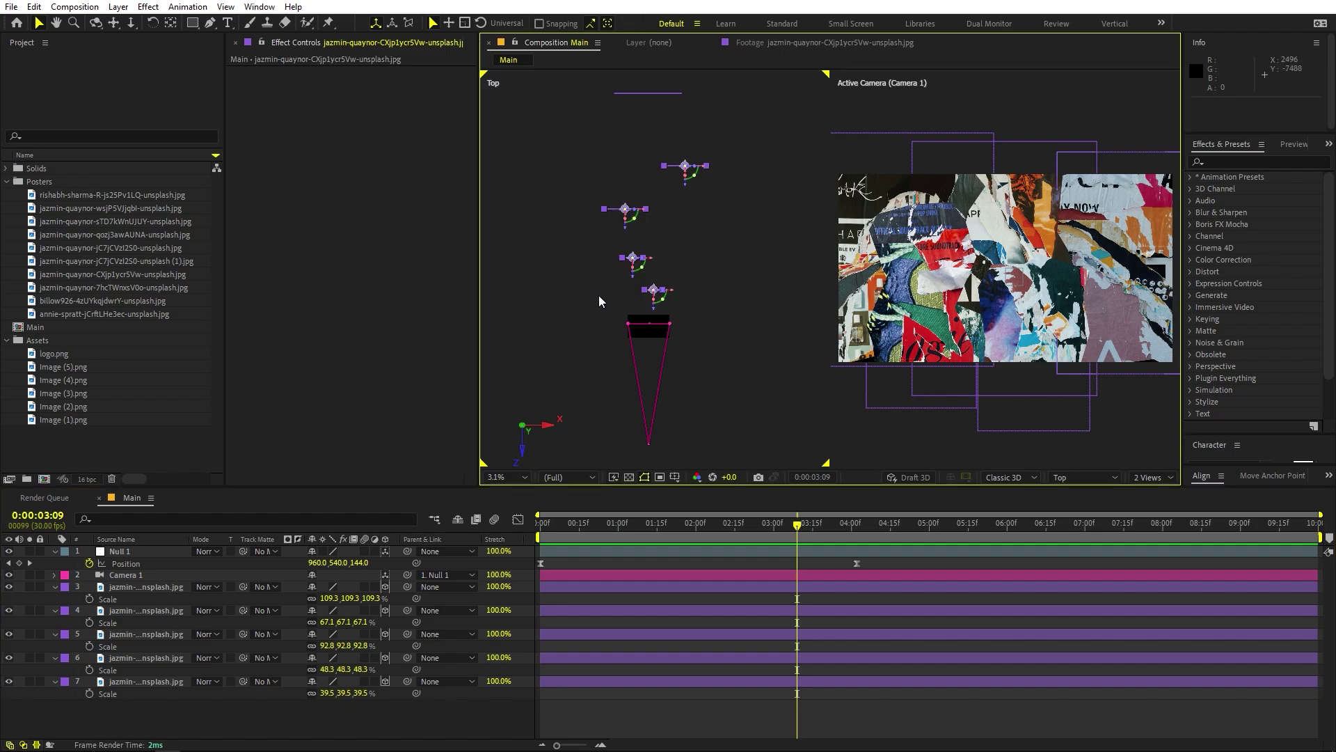
left_click(698, 561)
- Add Image (5).png as the top layer, scale it to 42.7% and make it a 3D layer
left_click(62, 365)
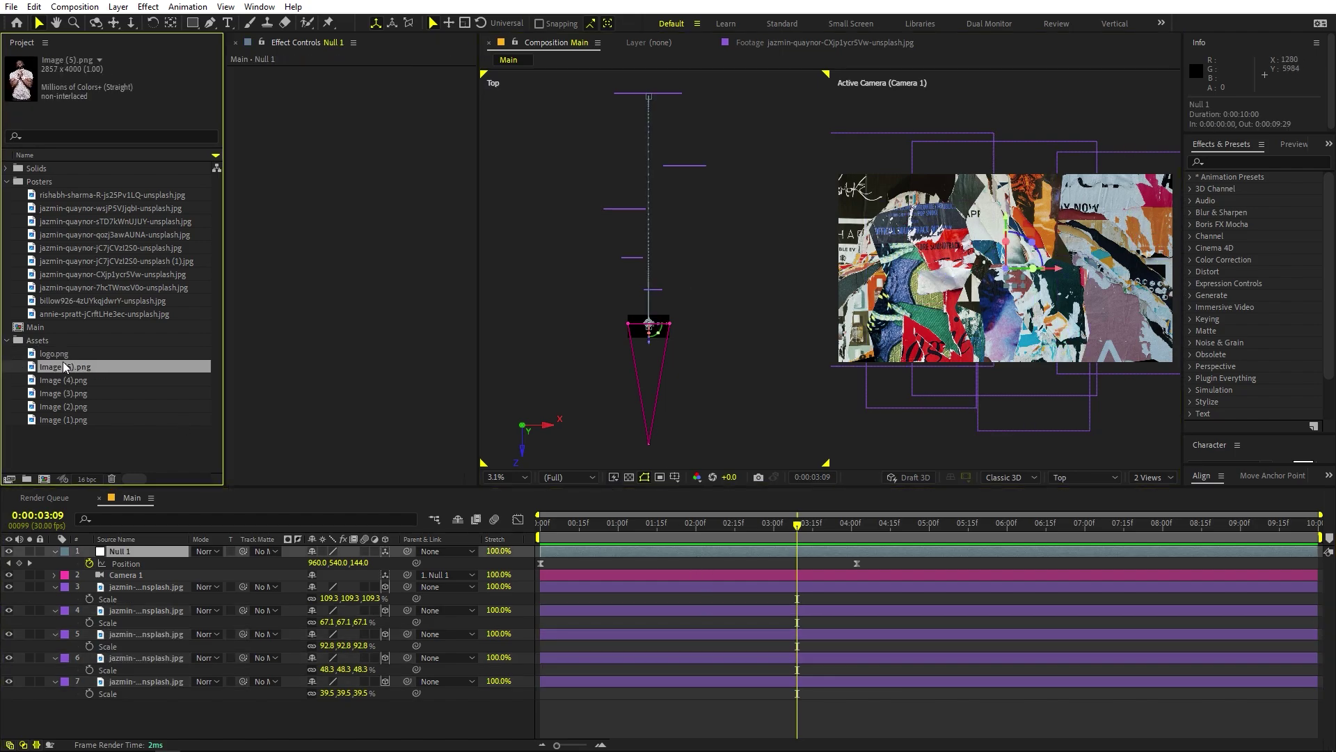
left_click_drag(66, 368, 93, 550)
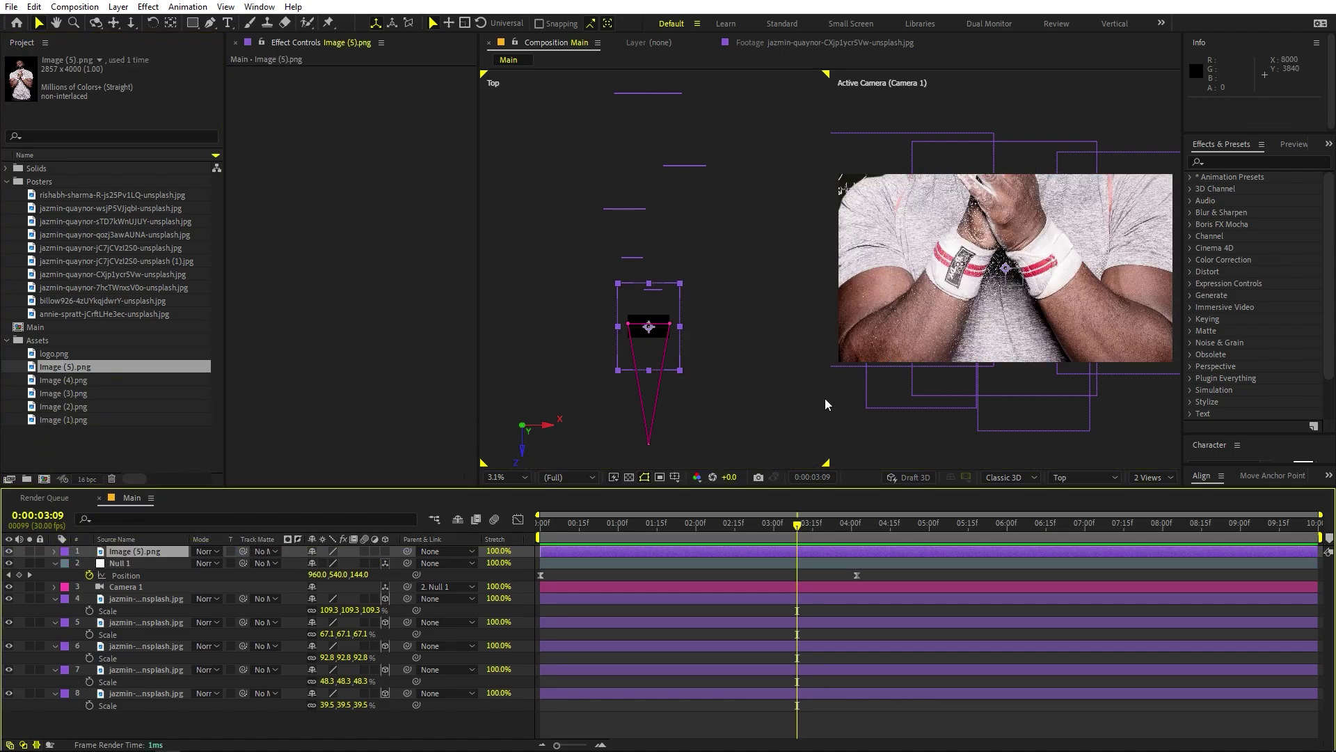
key("s")
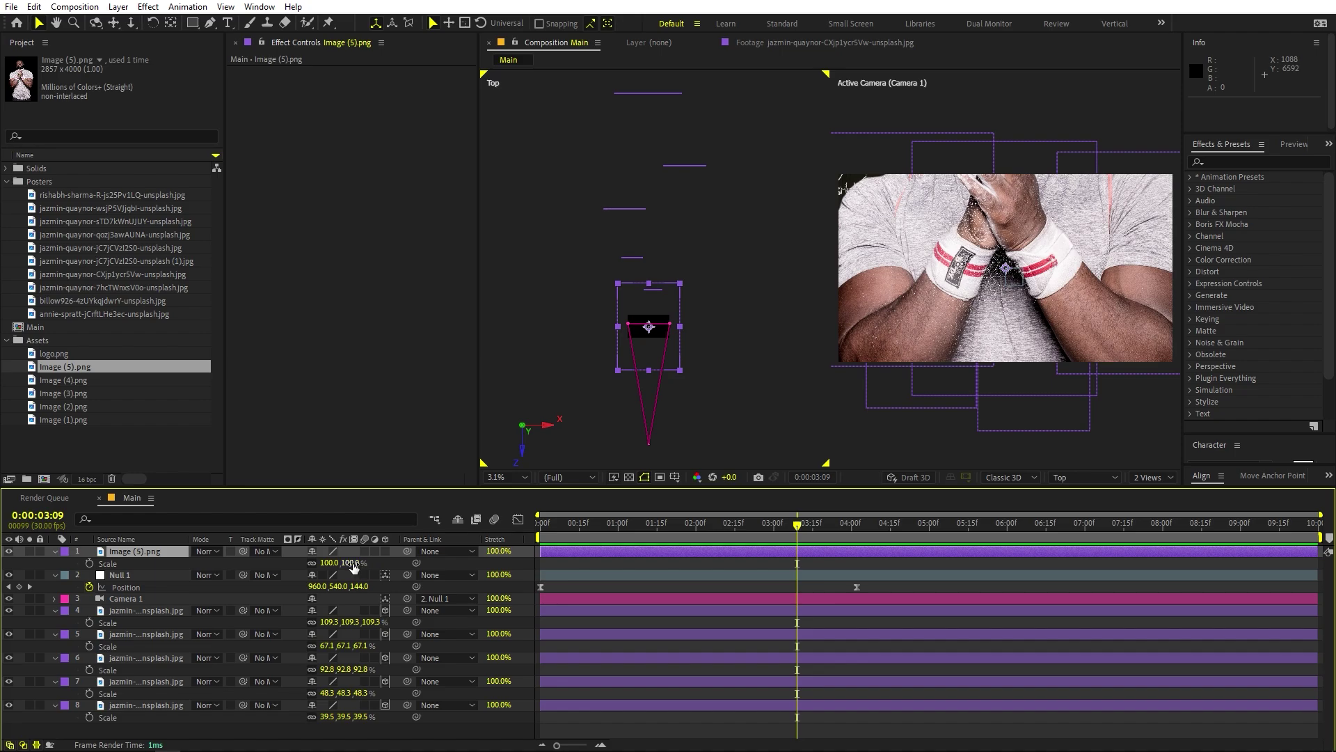
left_click_drag(354, 567, 314, 567)
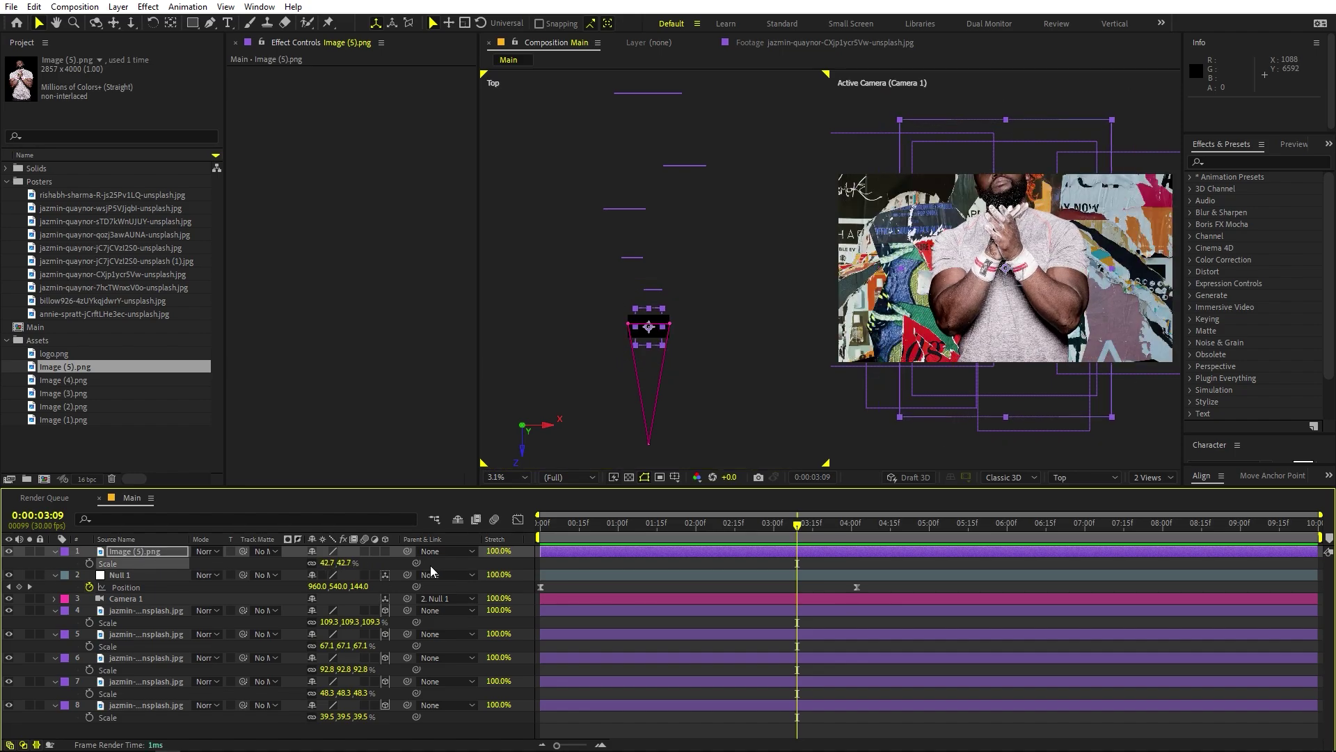
left_click(387, 550)
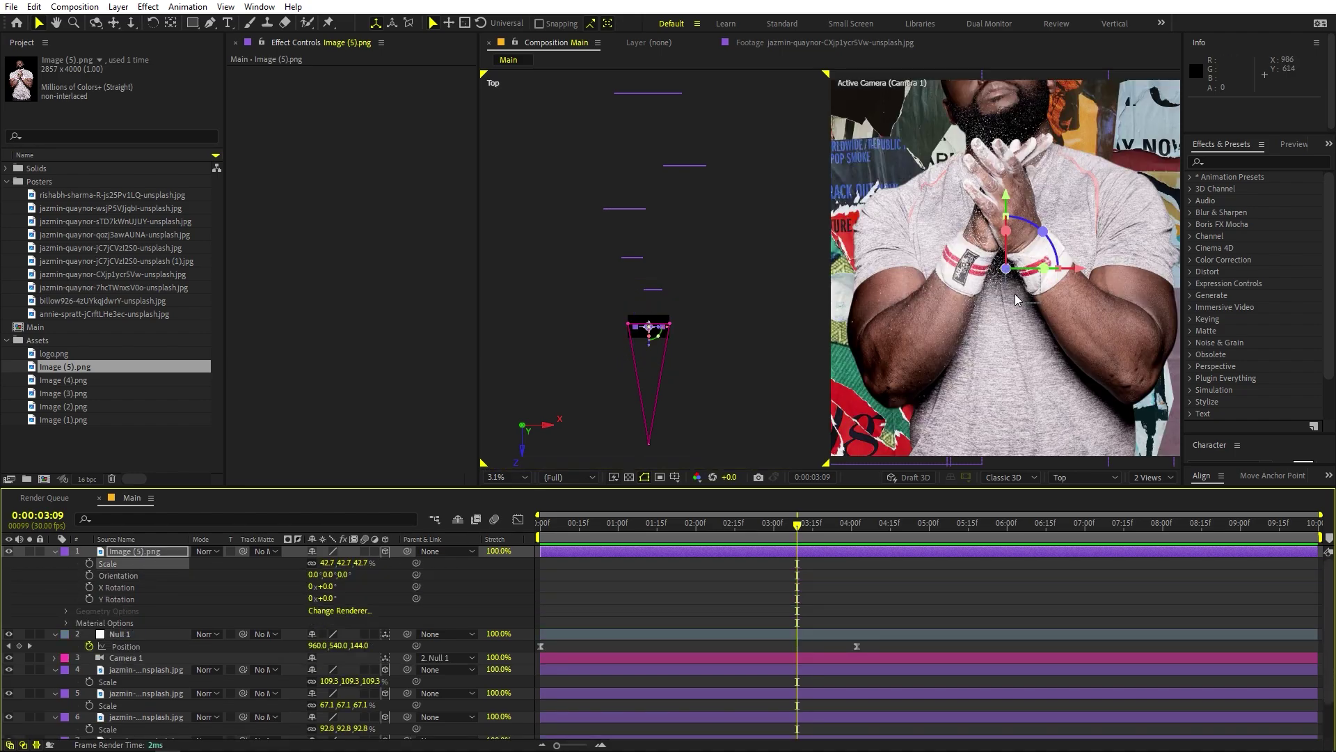
- Push Image (5).png back among the posters, placing it at about 1118, 490, 5952 with a scale of 59% at 4:02
left_click_drag(647, 352, 657, 220)
left_click_drag(809, 536, 861, 535)
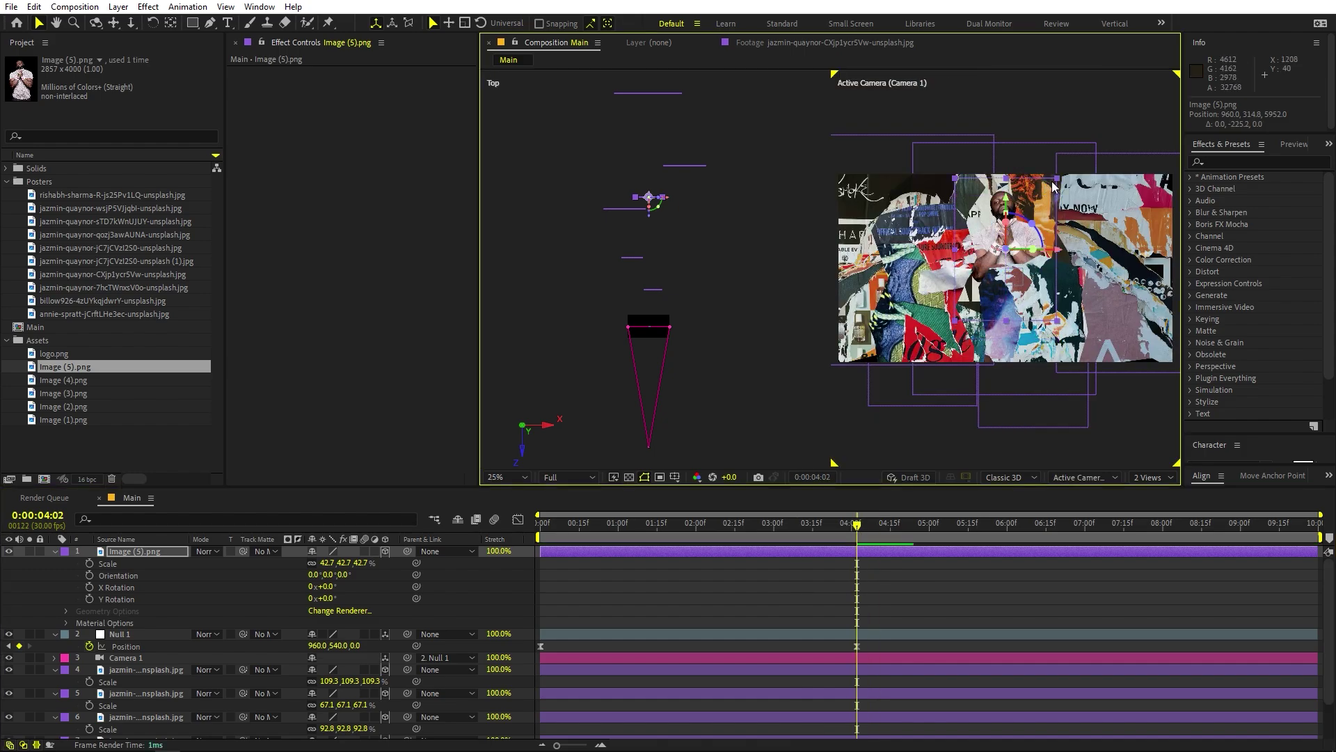
left_click_drag(1061, 187, 1064, 238)
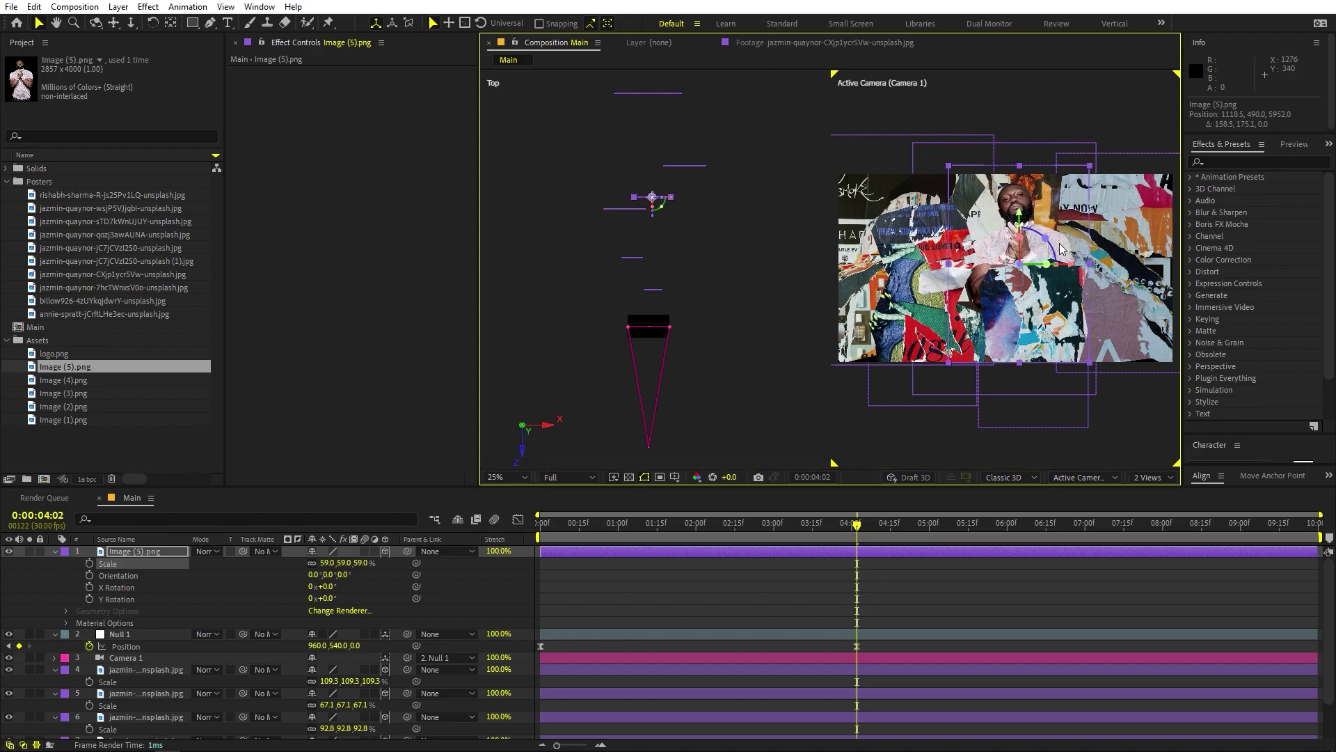
left_click(1028, 371)
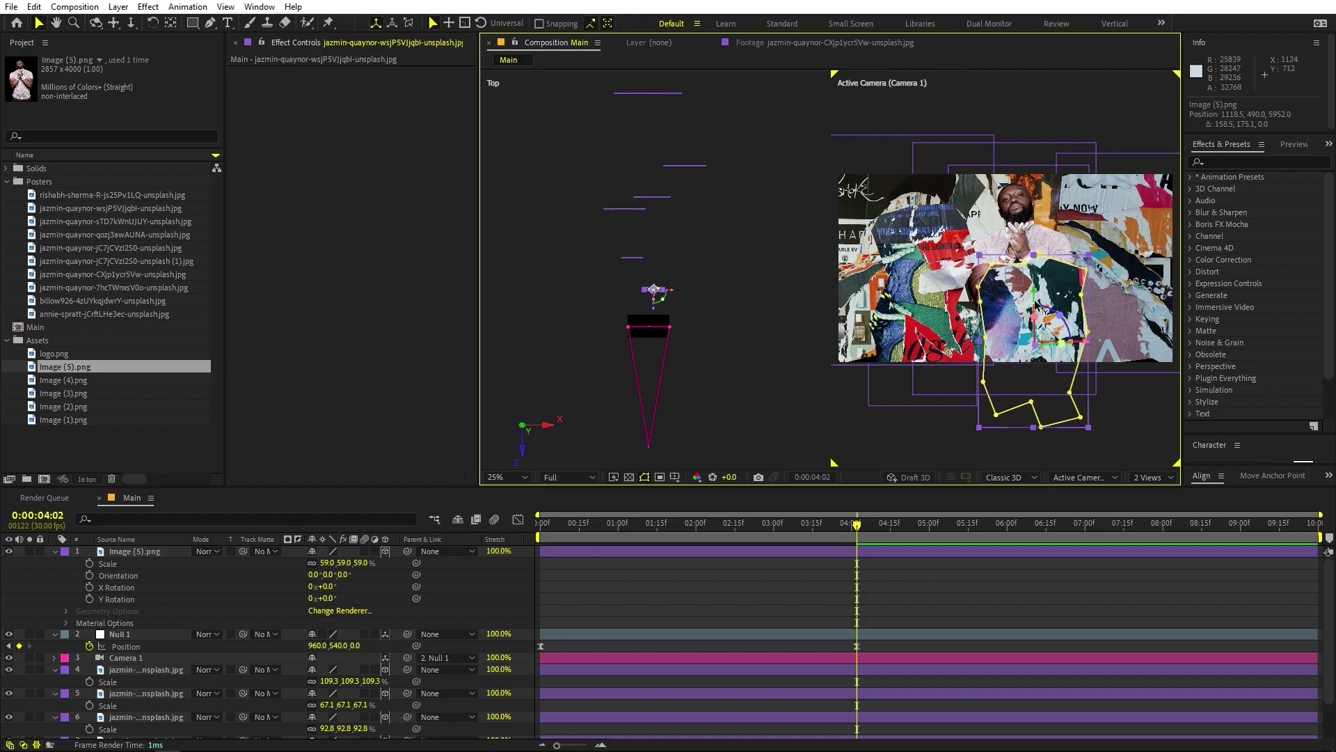
left_click_drag(1039, 295, 1041, 346)
key("ctrl+z")
- Scale Image (5).png to 51.5% and move it right to about X 1406 in the Top view
left_click(652, 197)
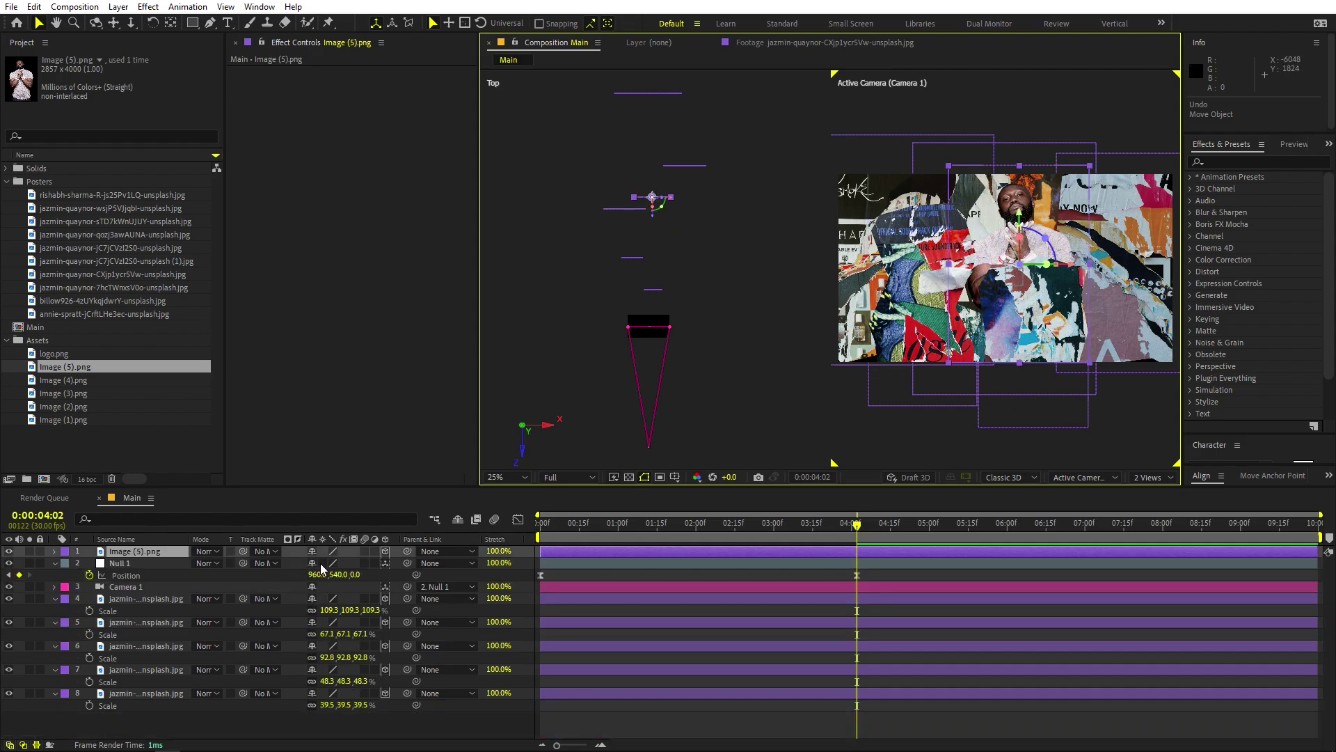
key("s")
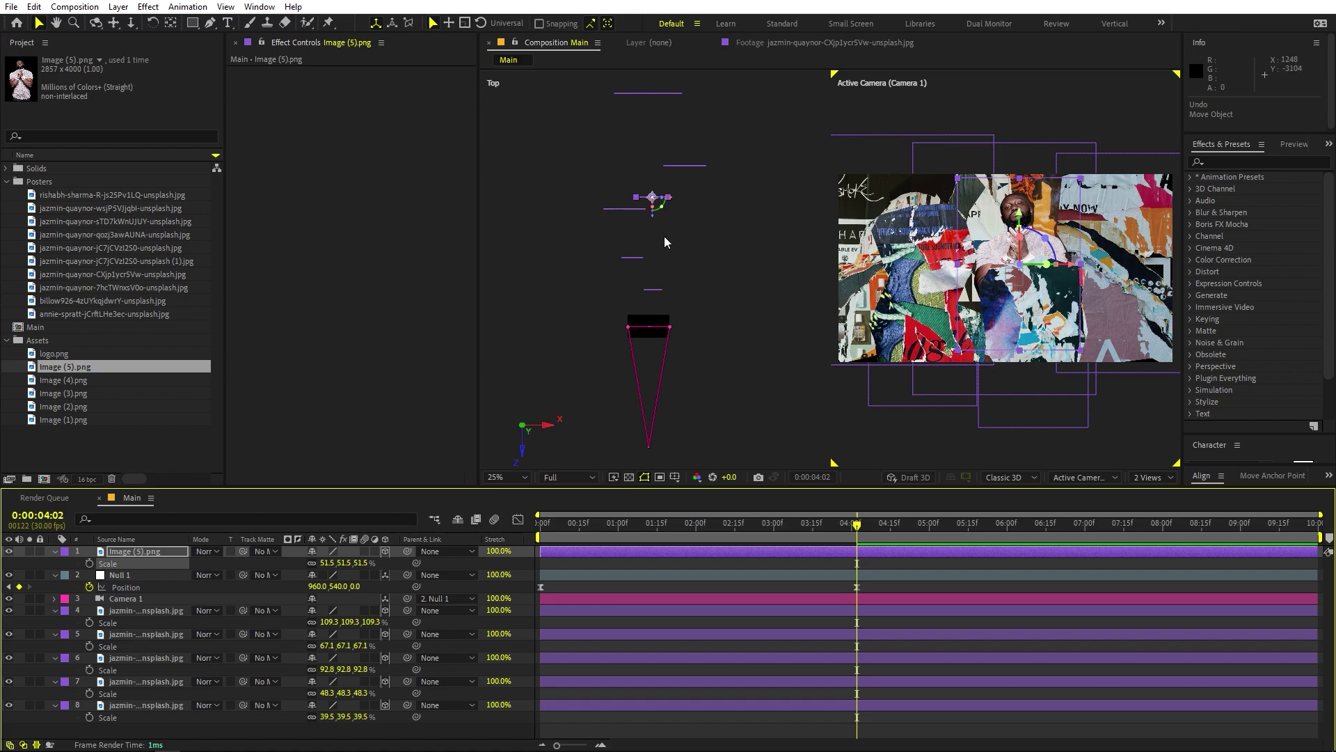
mouse_move(672, 202)
left_mouse_down()
mouse_move(678, 218)
mouse_move(661, 215)
mouse_move(662, 178)
mouse_move(733, 227)
mouse_move(687, 199)
left_mouse_up()
- Move the qozj3awAUNA poster forward to depth 7008 and Image (5).png just in front of the jC7jCVzl250 poster, checking the camera move to 4:02
left_click(696, 165)
left_click(686, 165)
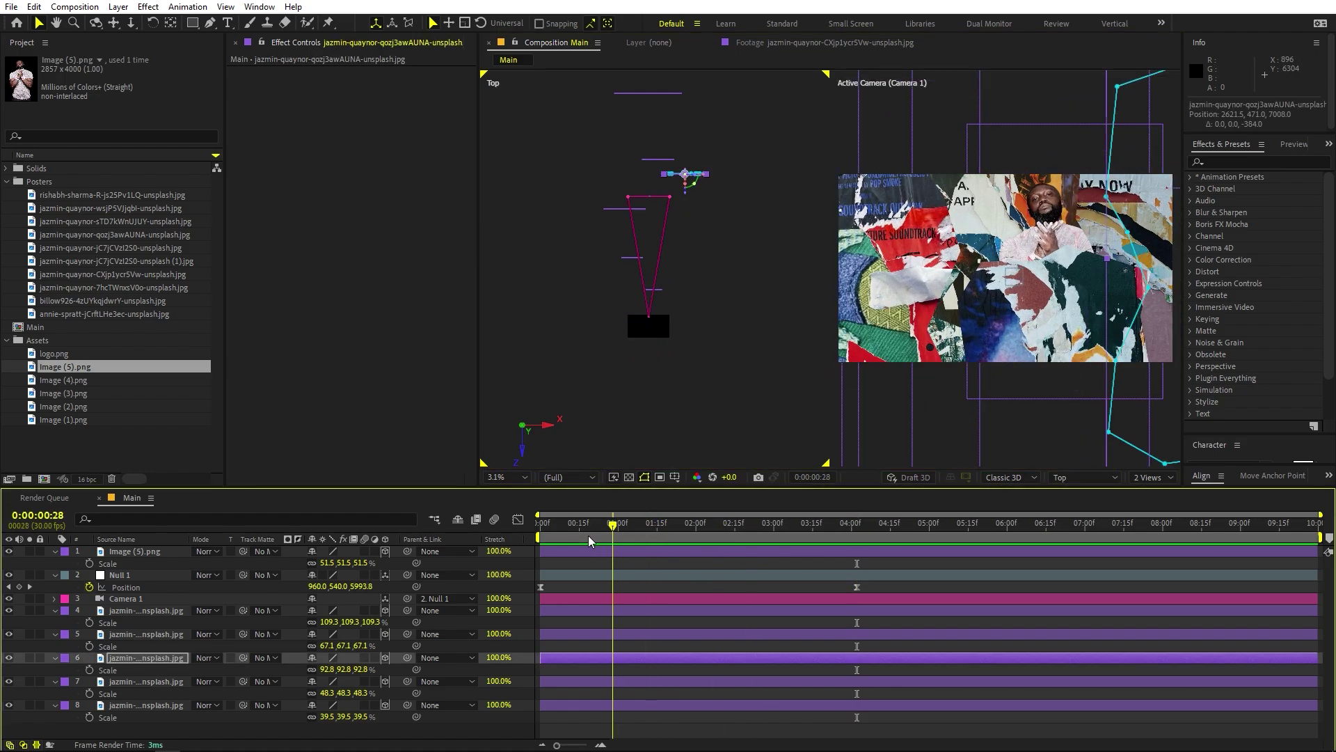
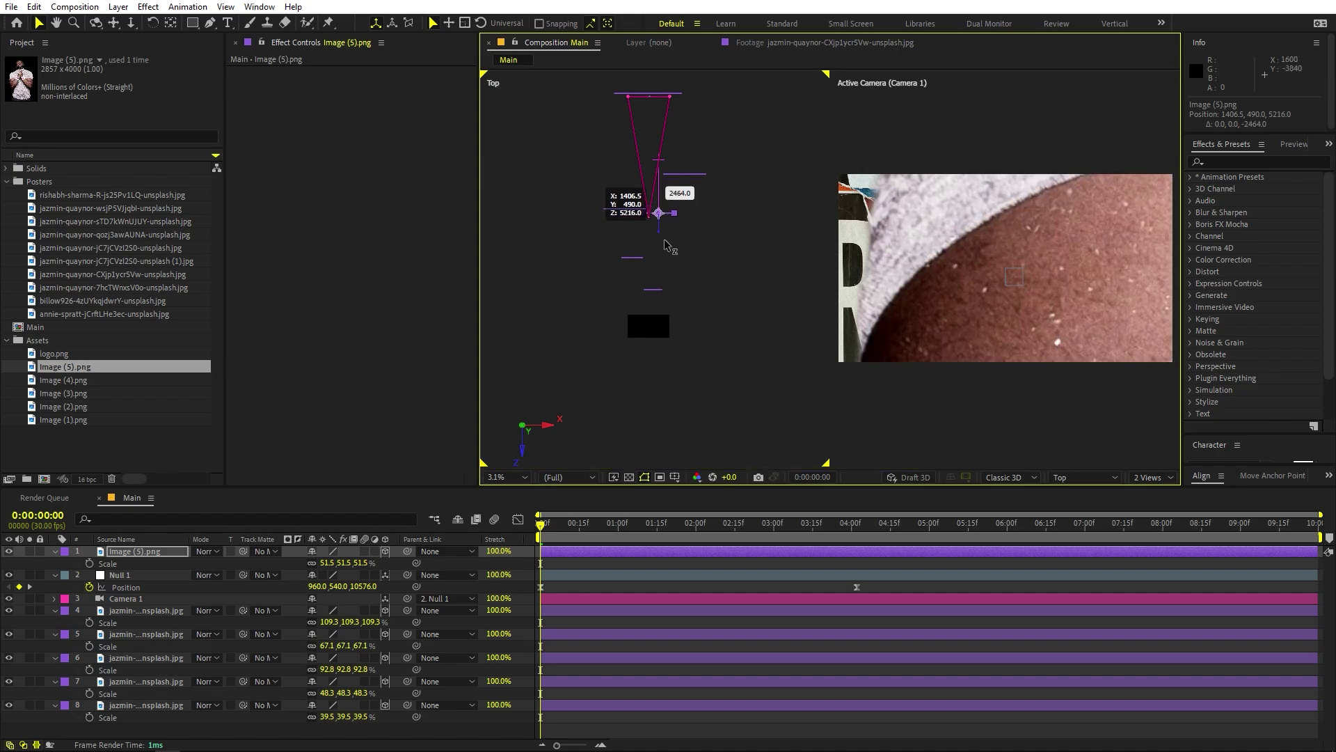
key("space")
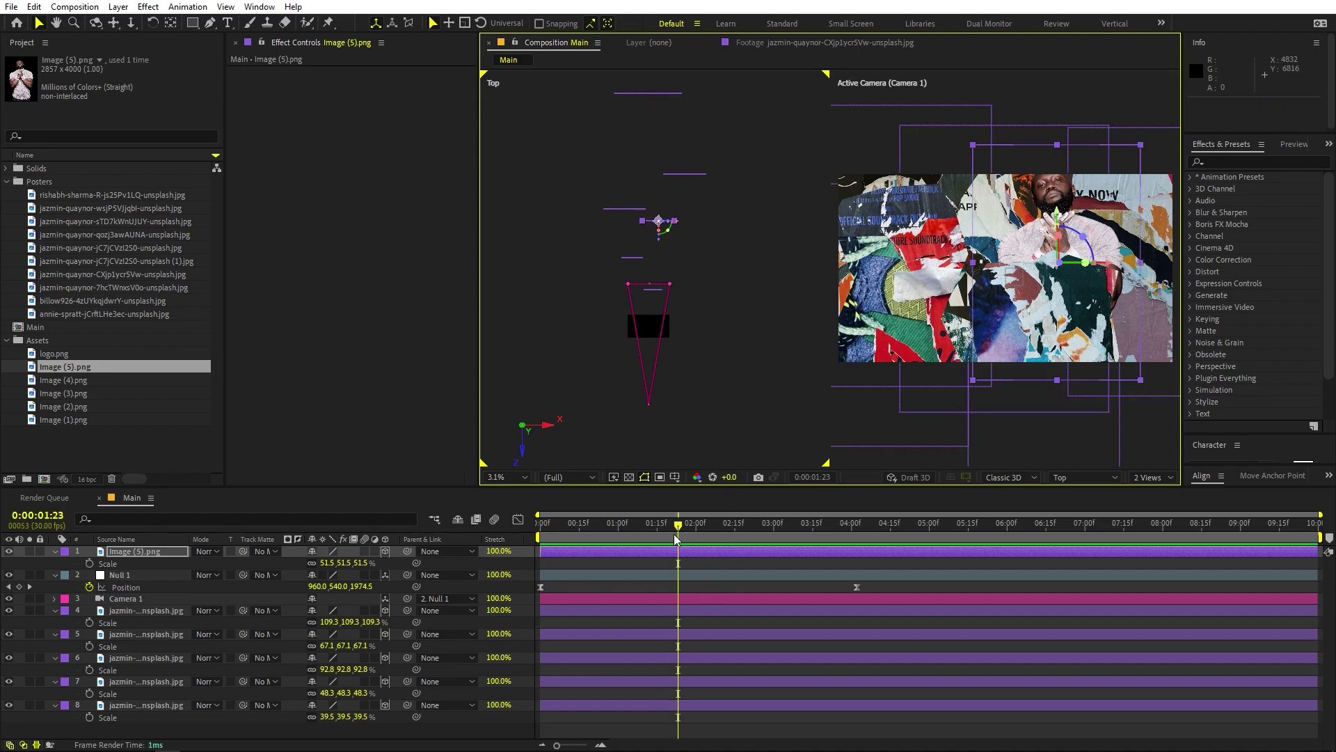
left_click_drag(676, 534, 859, 552)
- Add Image (4).png as the top layer and scale it to 24.6%
left_click(71, 380)
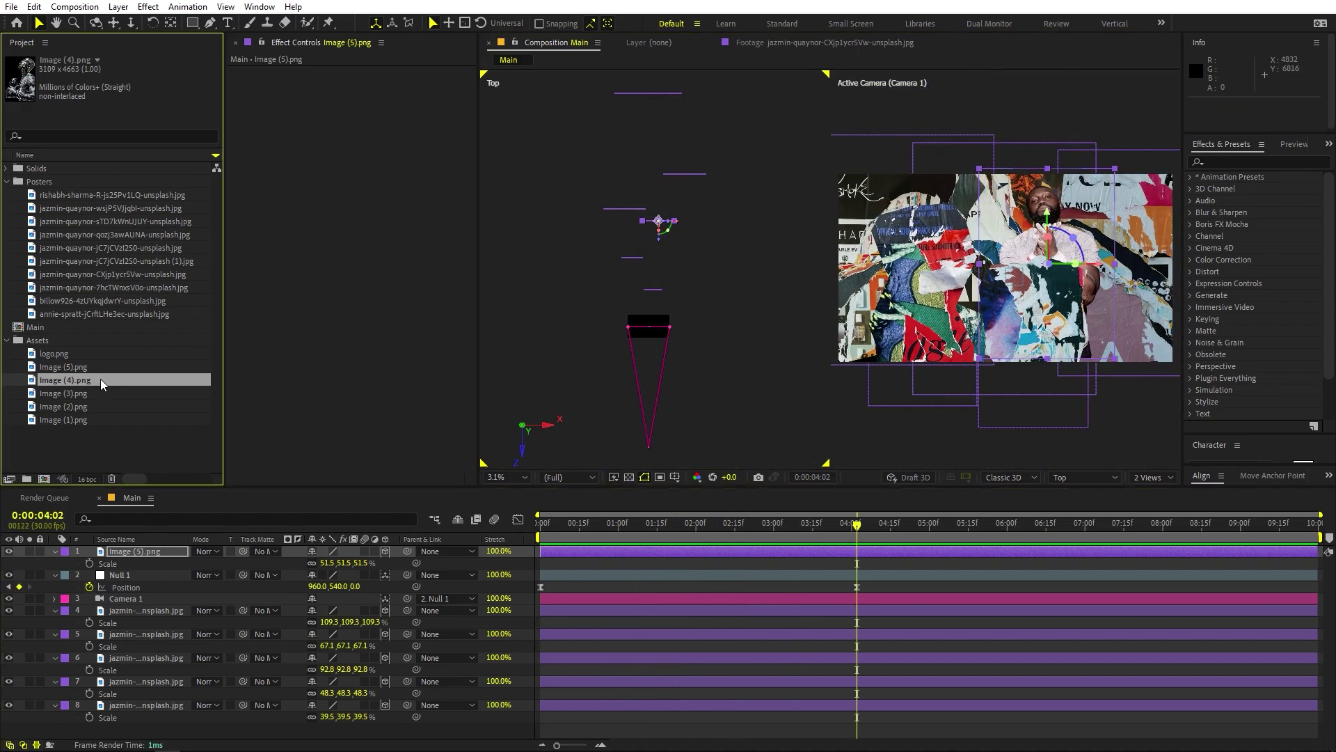
left_click_drag(90, 377, 144, 550)
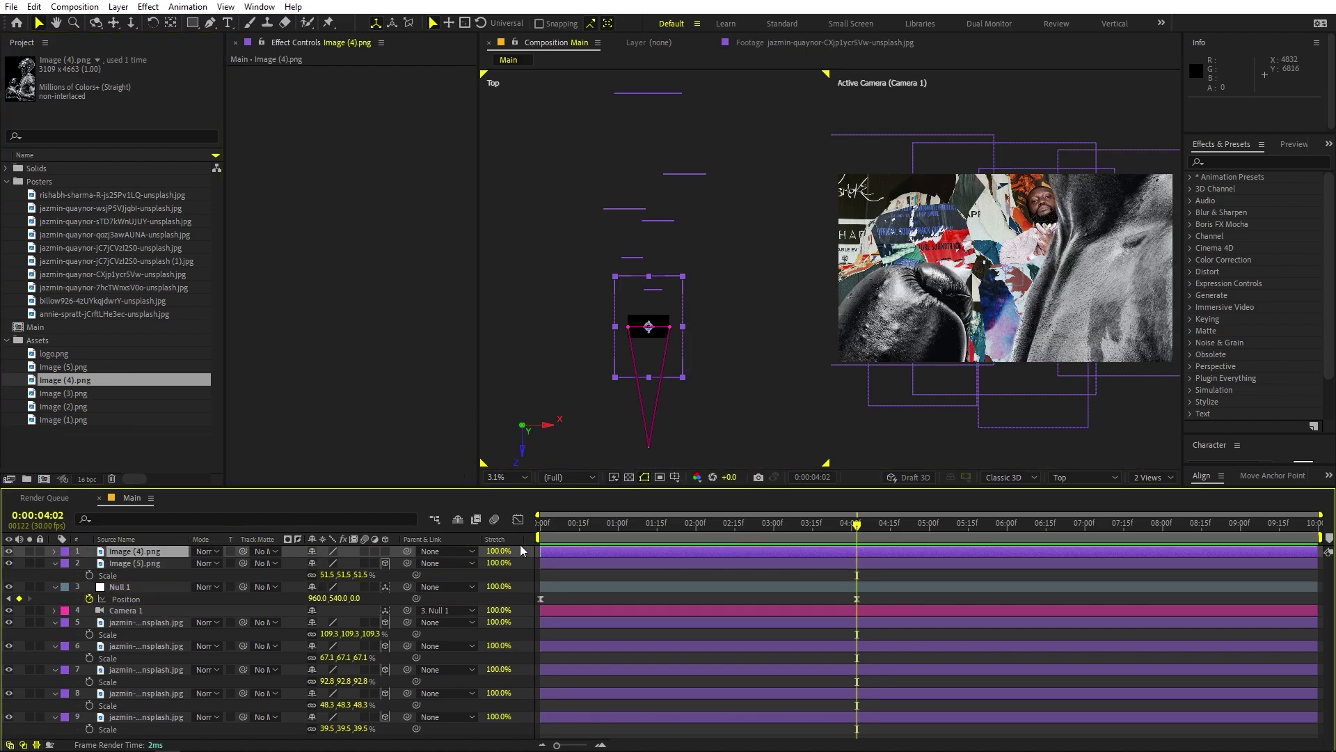
key("s")
left_click_drag(255, 571, 218, 571)
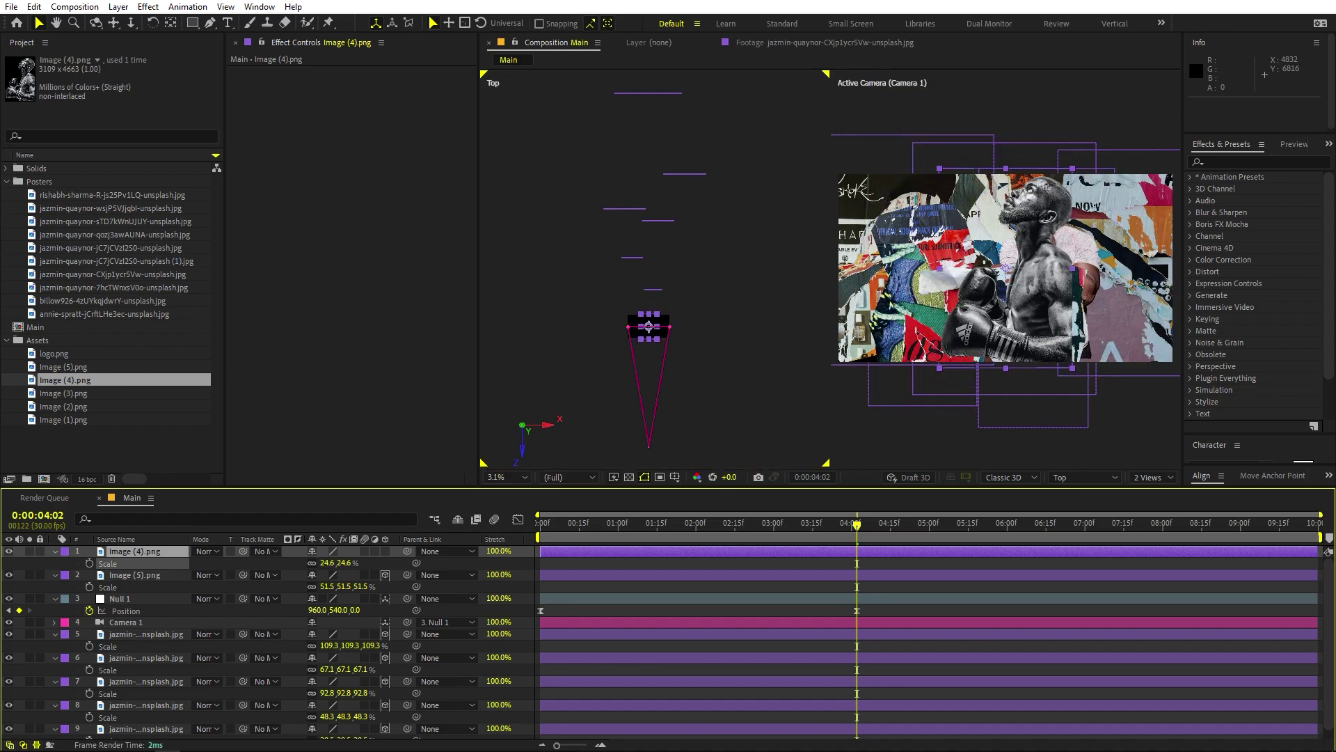
- Flip Image (4).png horizontally and make it a 3D layer
right_click(140, 552)
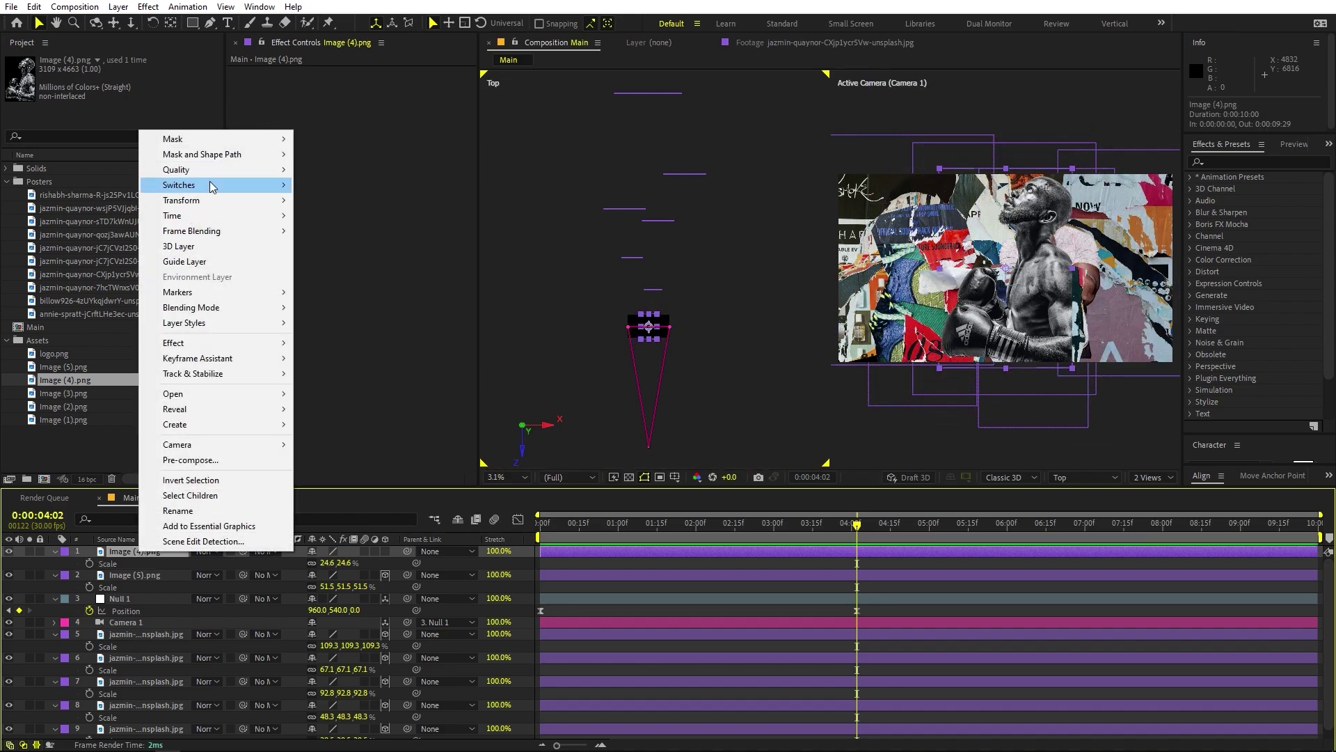
mouse_move(214, 206)
left_click(360, 316)
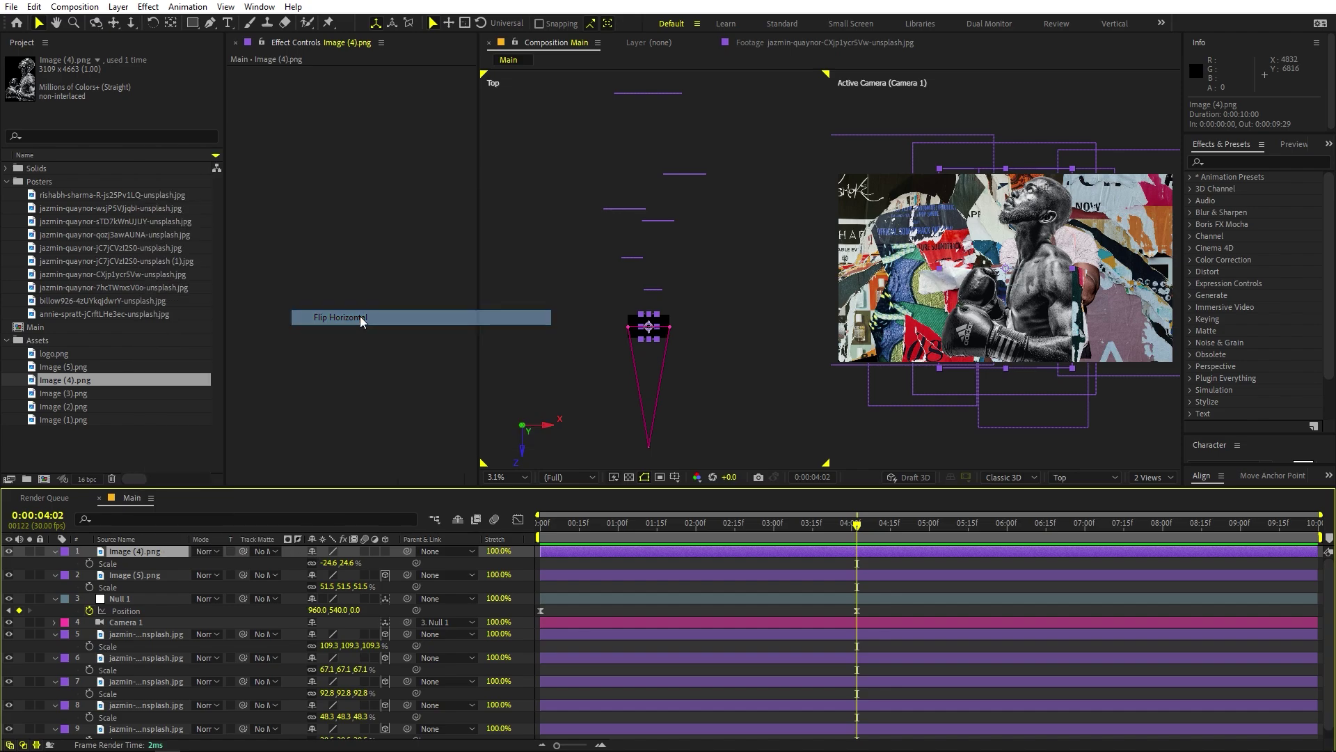
left_click(385, 550)
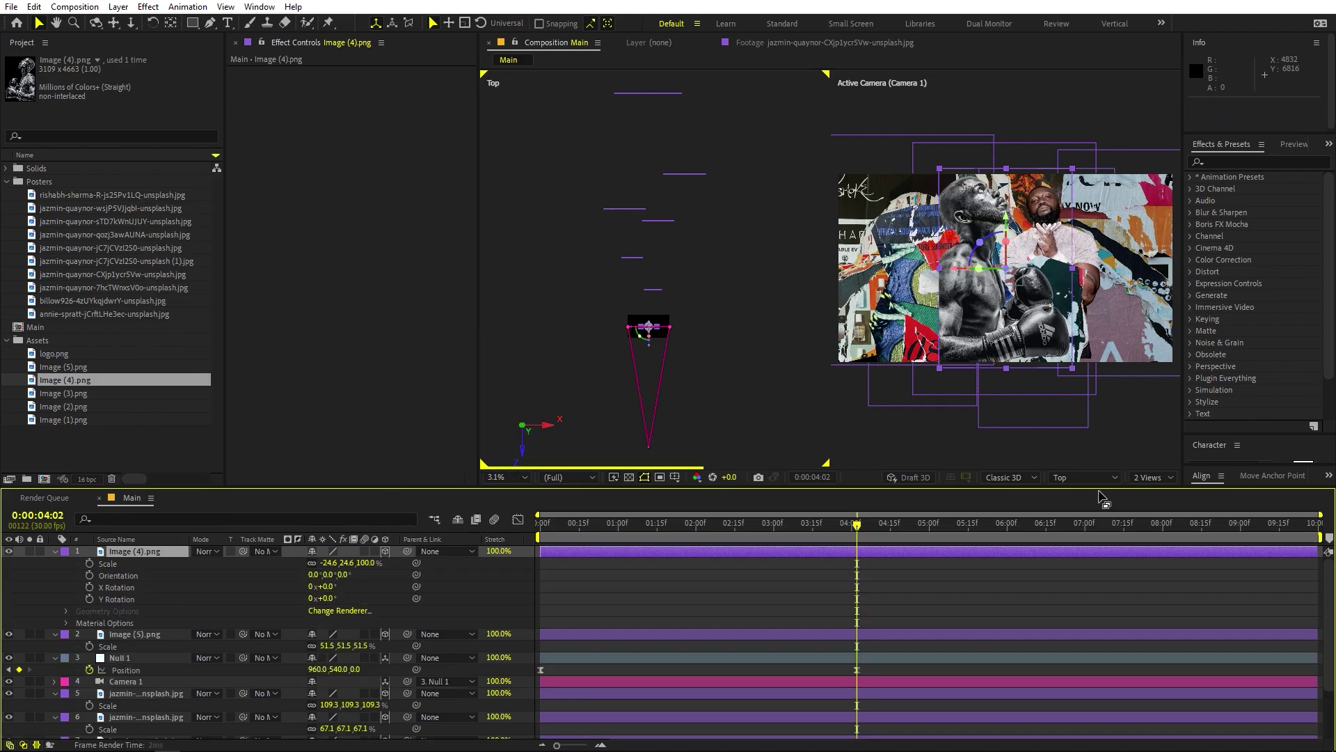
- Show only the active camera view and shift Image (4).png left to X 242
left_click(1163, 479)
left_click(1156, 492)
key("shift+slash")
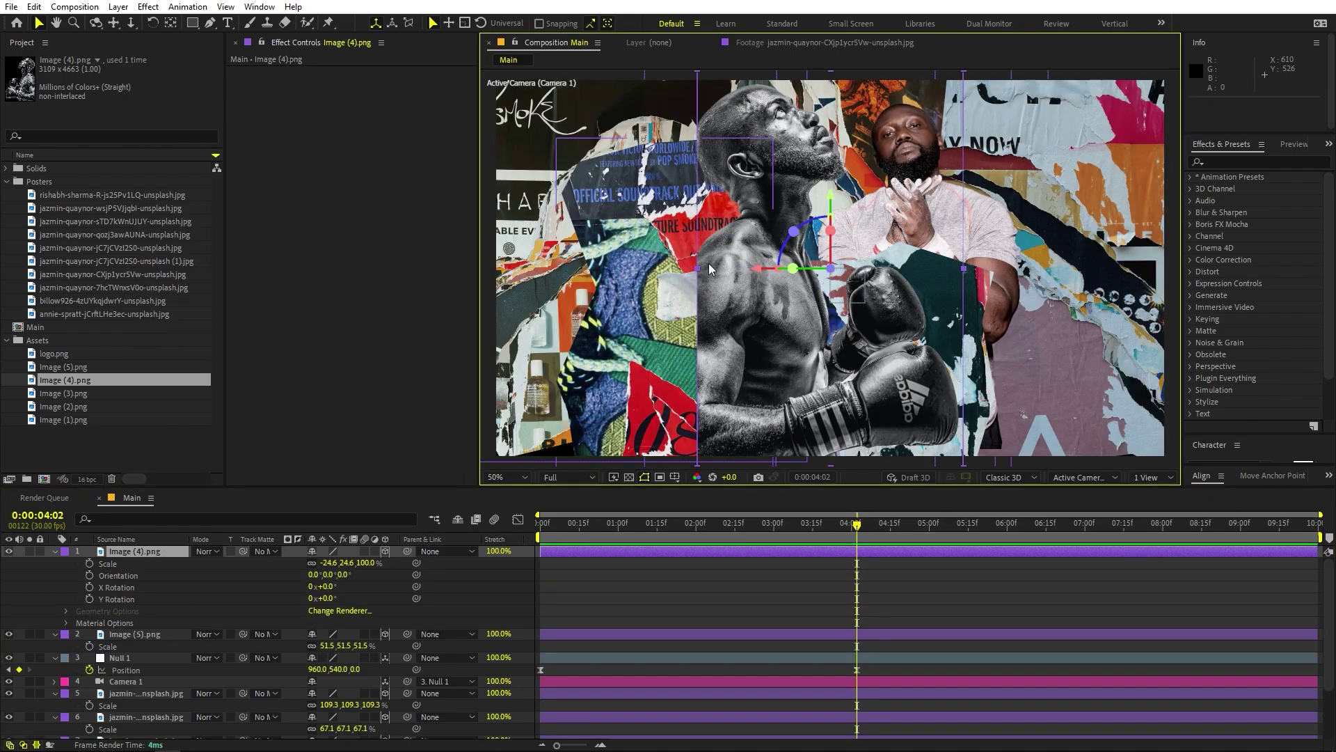
left_click_drag(605, 289, 514, 297)
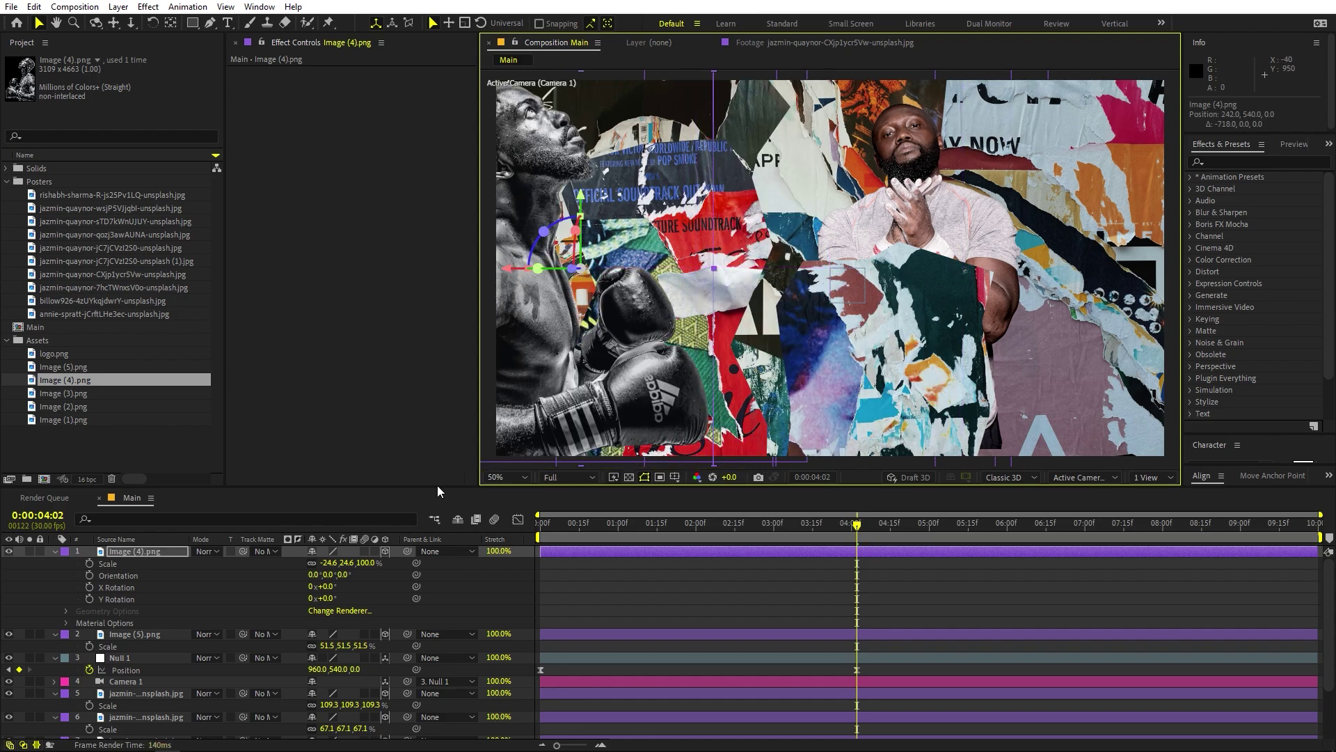
mouse_move(853, 549)
left_mouse_down()
mouse_move(634, 553)
mouse_move(883, 540)
mouse_move(860, 550)
left_mouse_up()
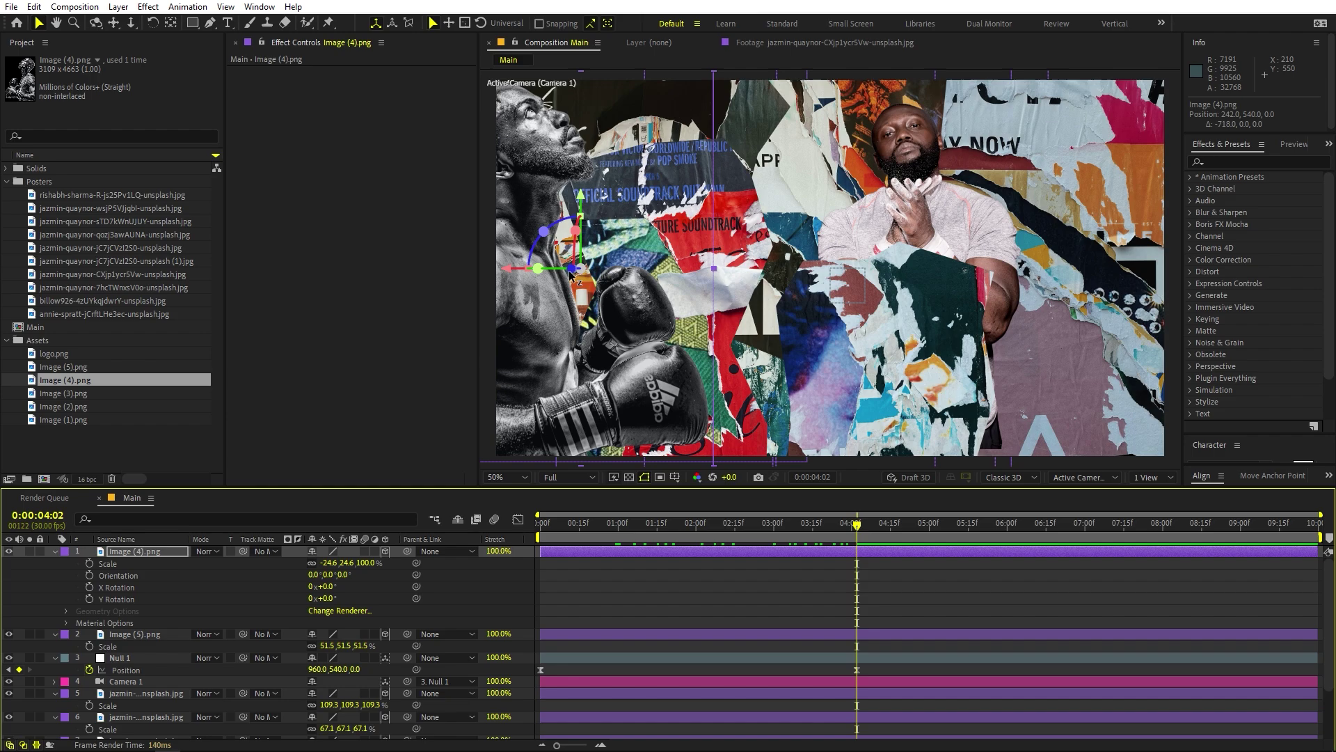
- Bring Image (4).png toward the camera to about 444.9, 540, -1565.9 with its scale reduced to -17.1, 17.1, 69.5%, checking the camera move to 4:02
left_click_drag(571, 275, 462, 300)
key("ctrl+grave")
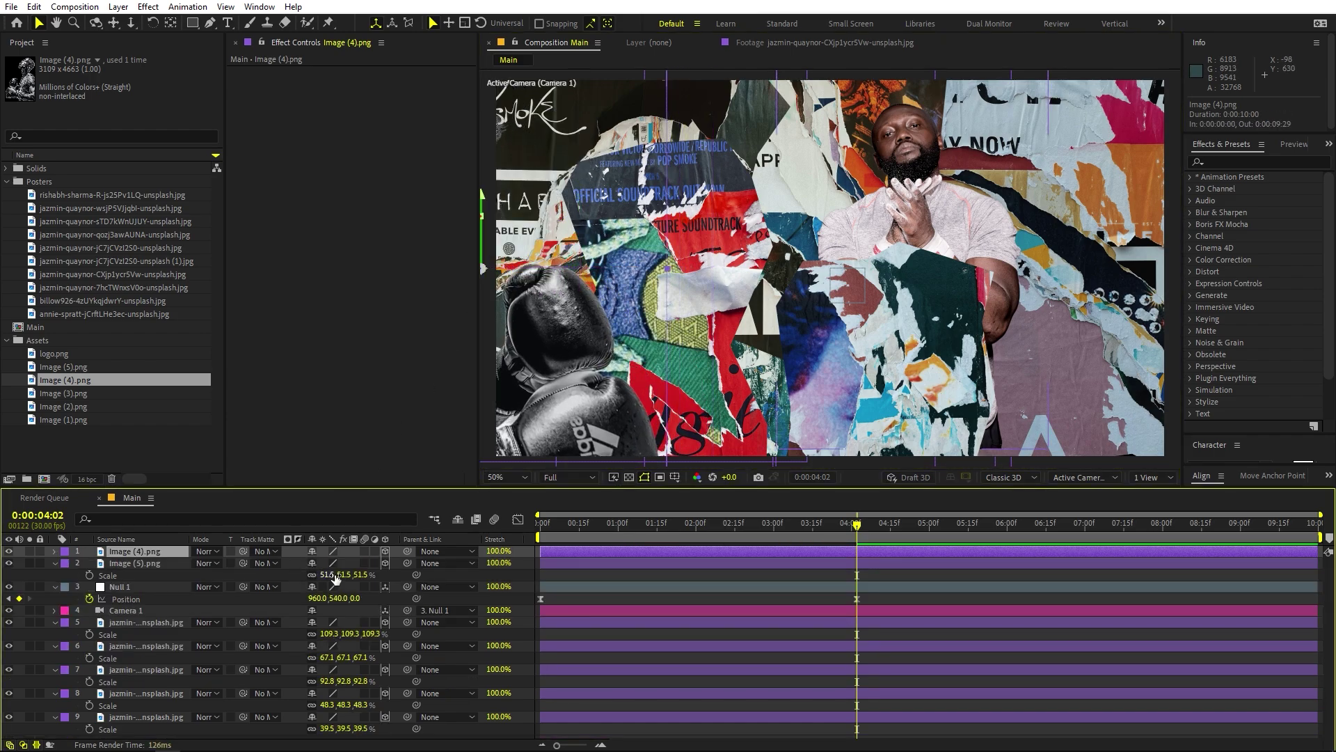
key("s")
left_click_drag(327, 562, 490, 388)
key("comma")
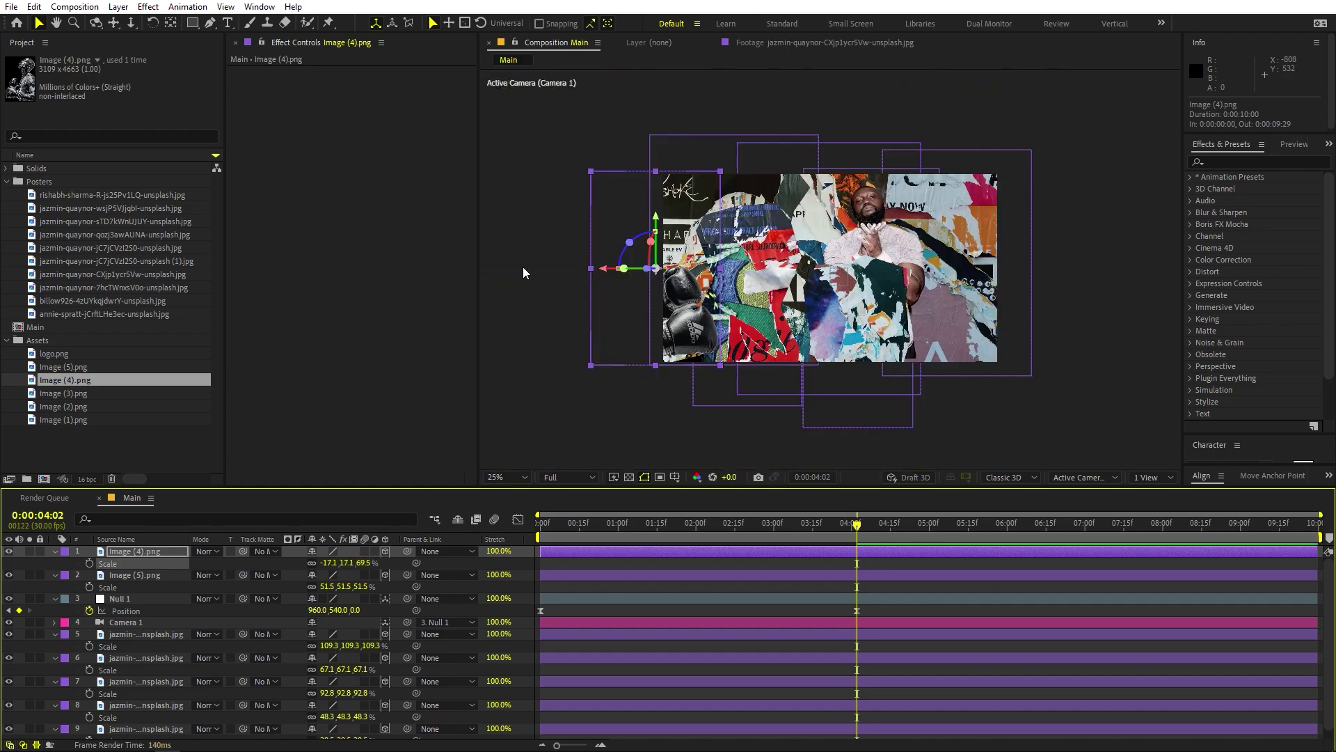
left_click_drag(603, 270, 648, 269)
key("period")
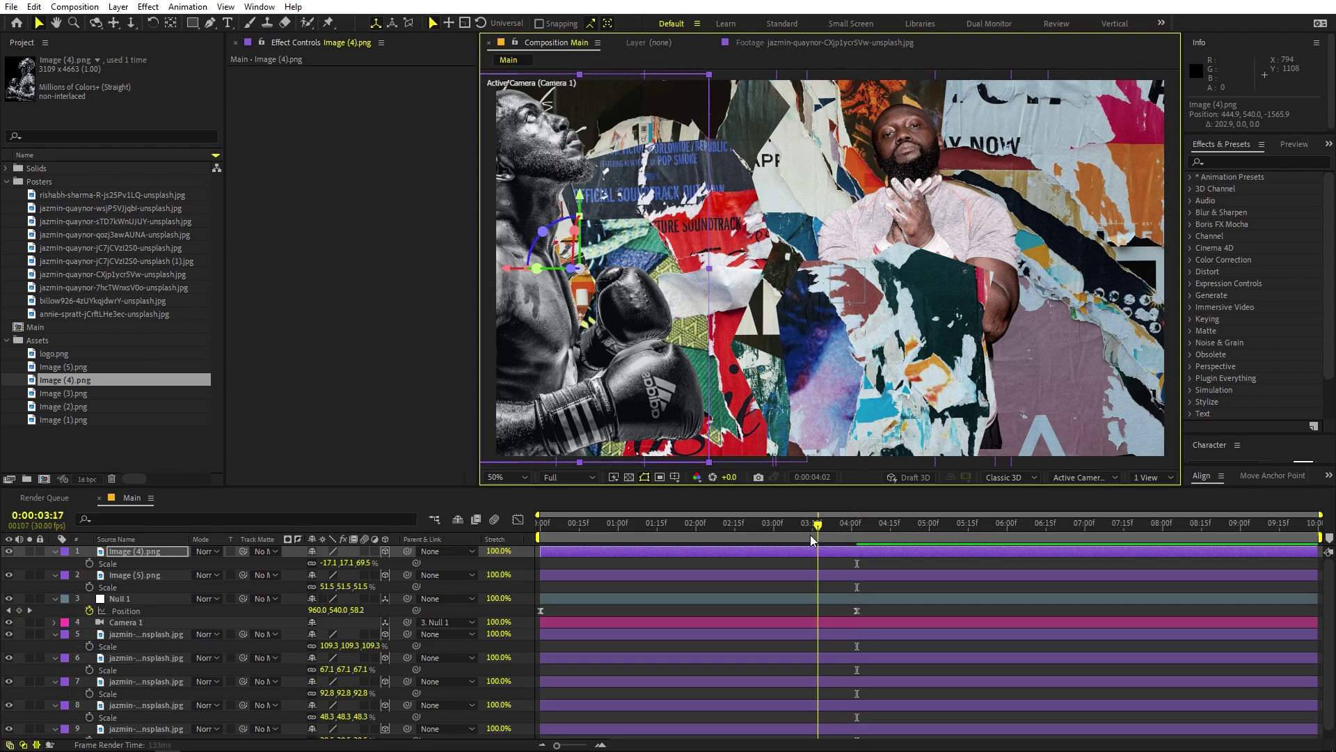
left_click_drag(812, 540, 875, 546)
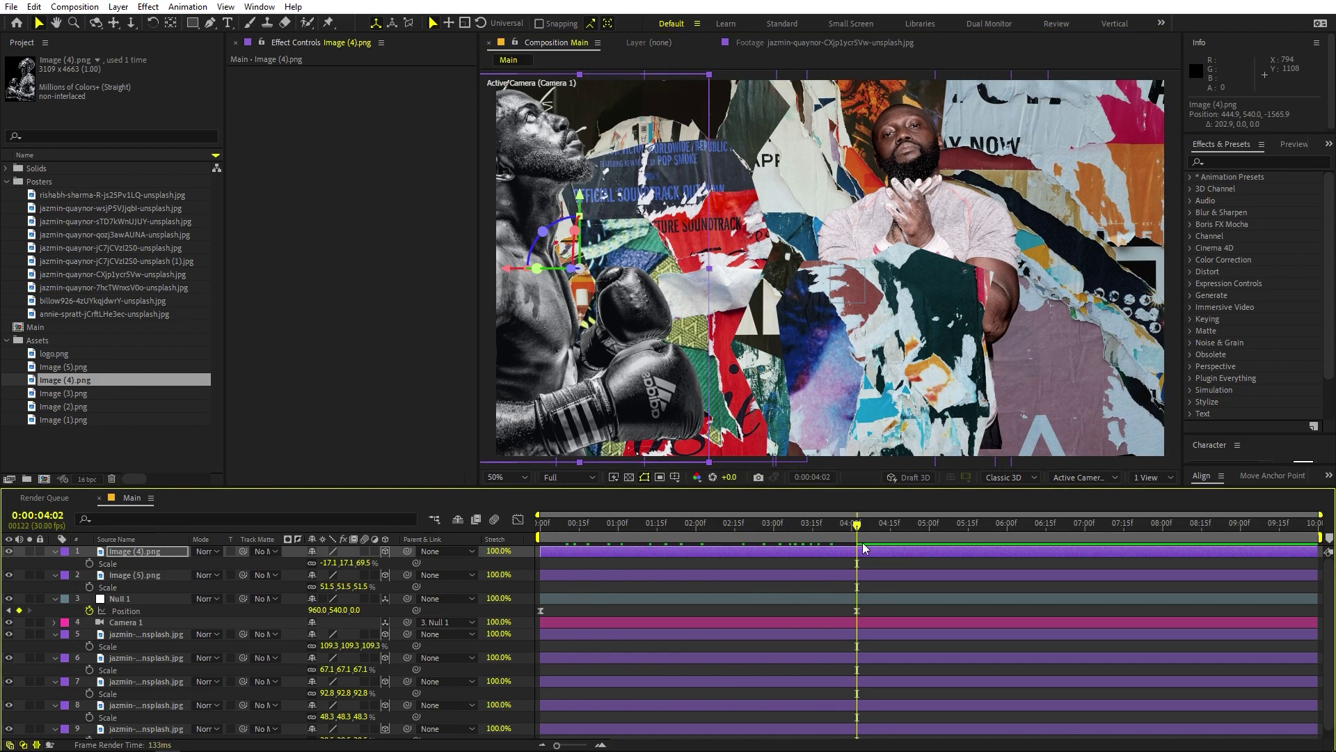
- Add Image (3).png as a 3D top layer at 36% scale, positioned at about 716, 482, 0
left_click(81, 394)
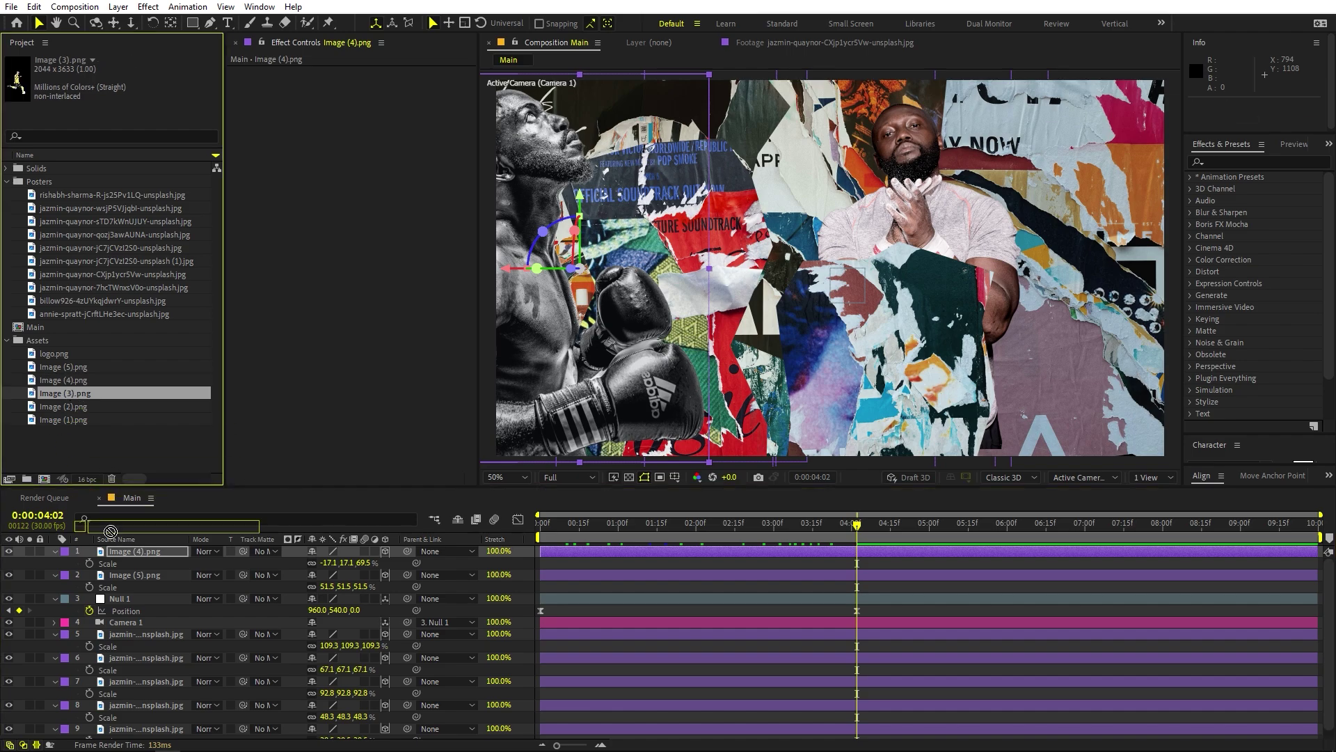
left_click_drag(110, 531, 139, 552)
key("s")
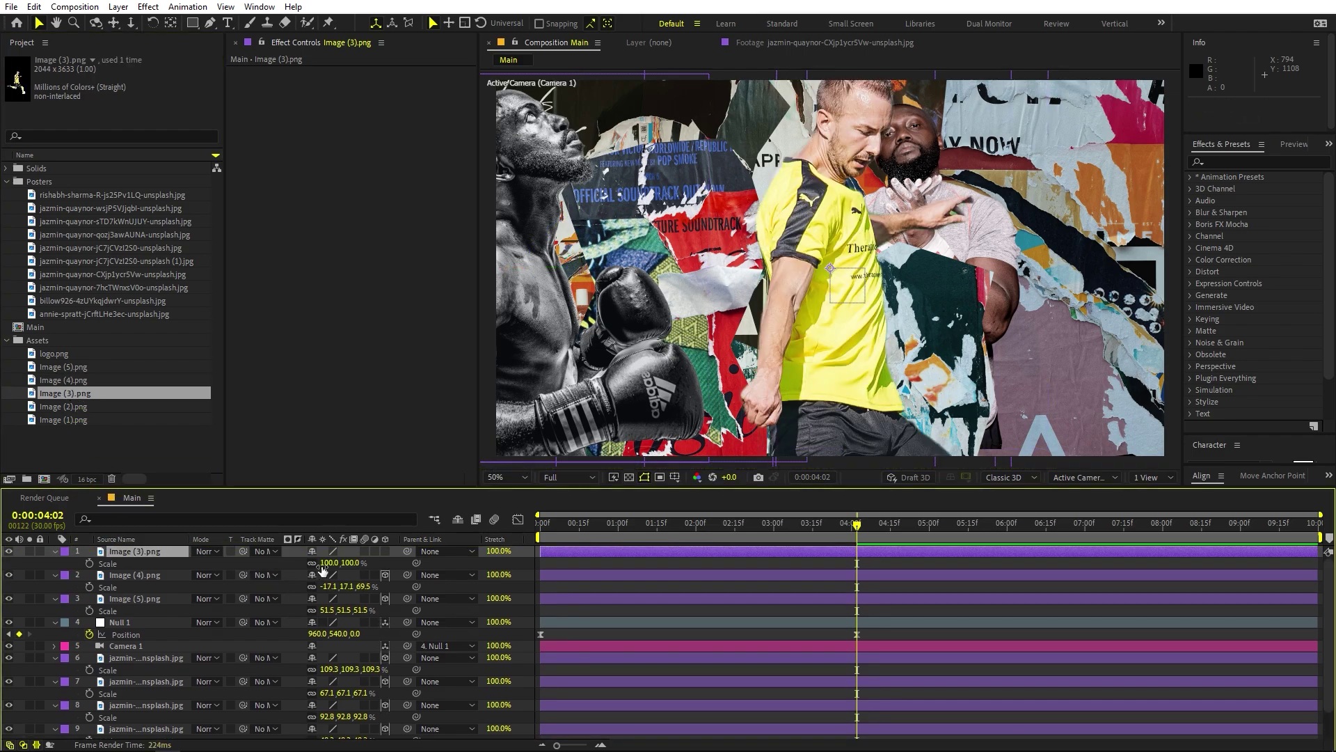
left_click(385, 551)
left_click_drag(335, 568, 296, 569)
left_click_drag(913, 276, 762, 235)
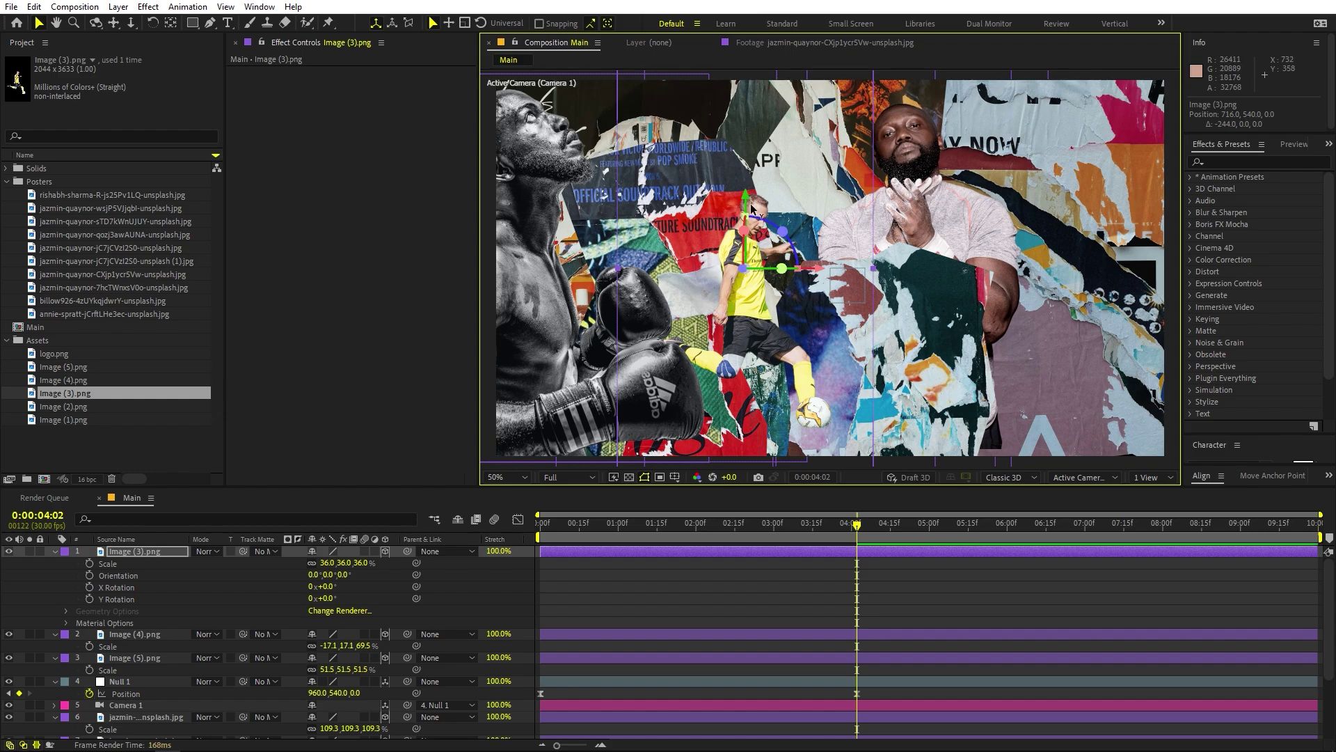
left_click_drag(747, 188, 747, 170)
- Push Image (3).png back to depth 3920 in the Top view and scale it to 45%, checking the camera move
left_click(1145, 478)
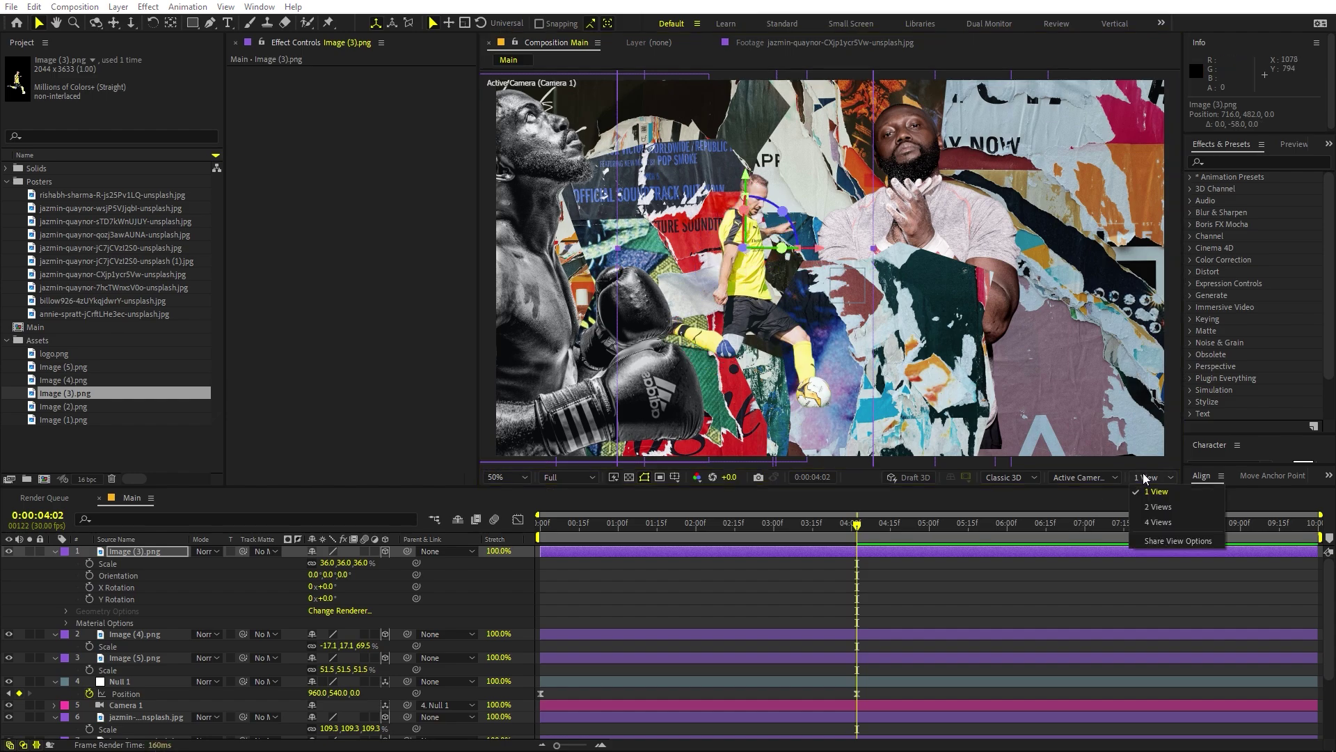
left_click(1165, 505)
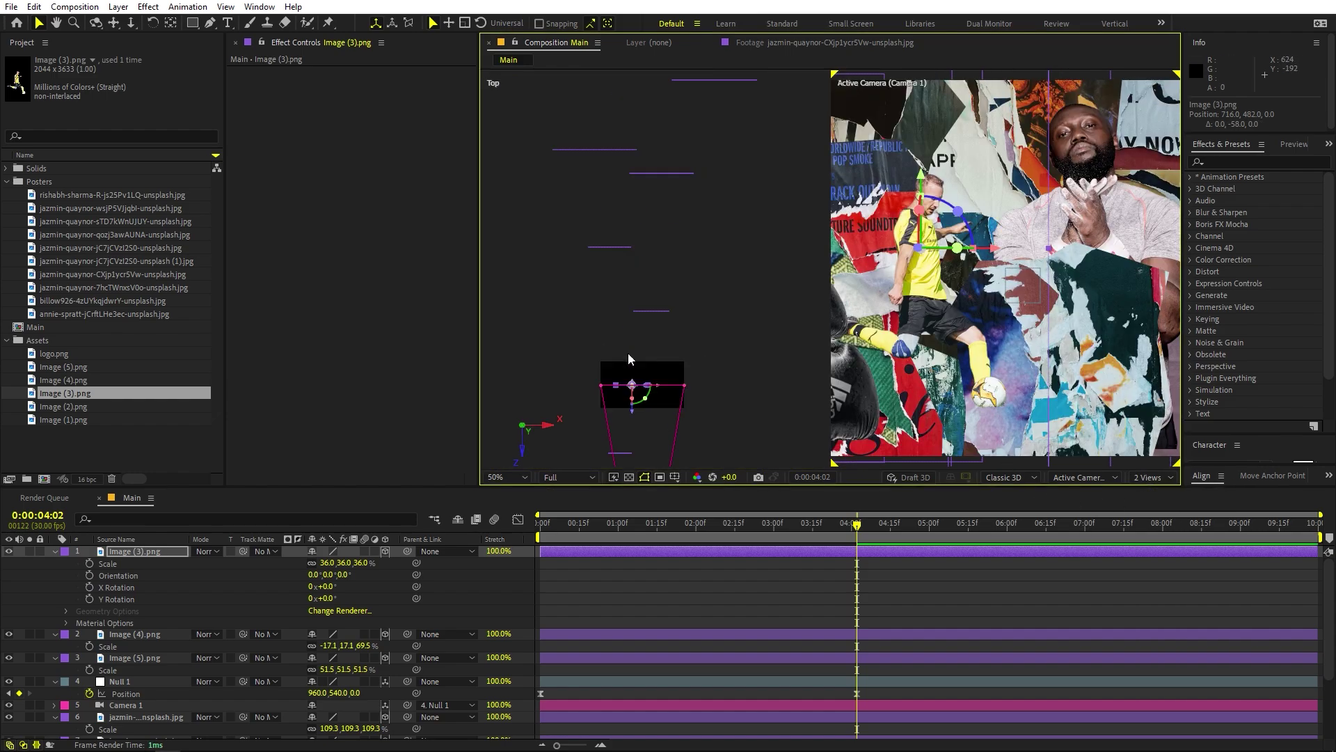
left_click_drag(627, 373, 622, 288)
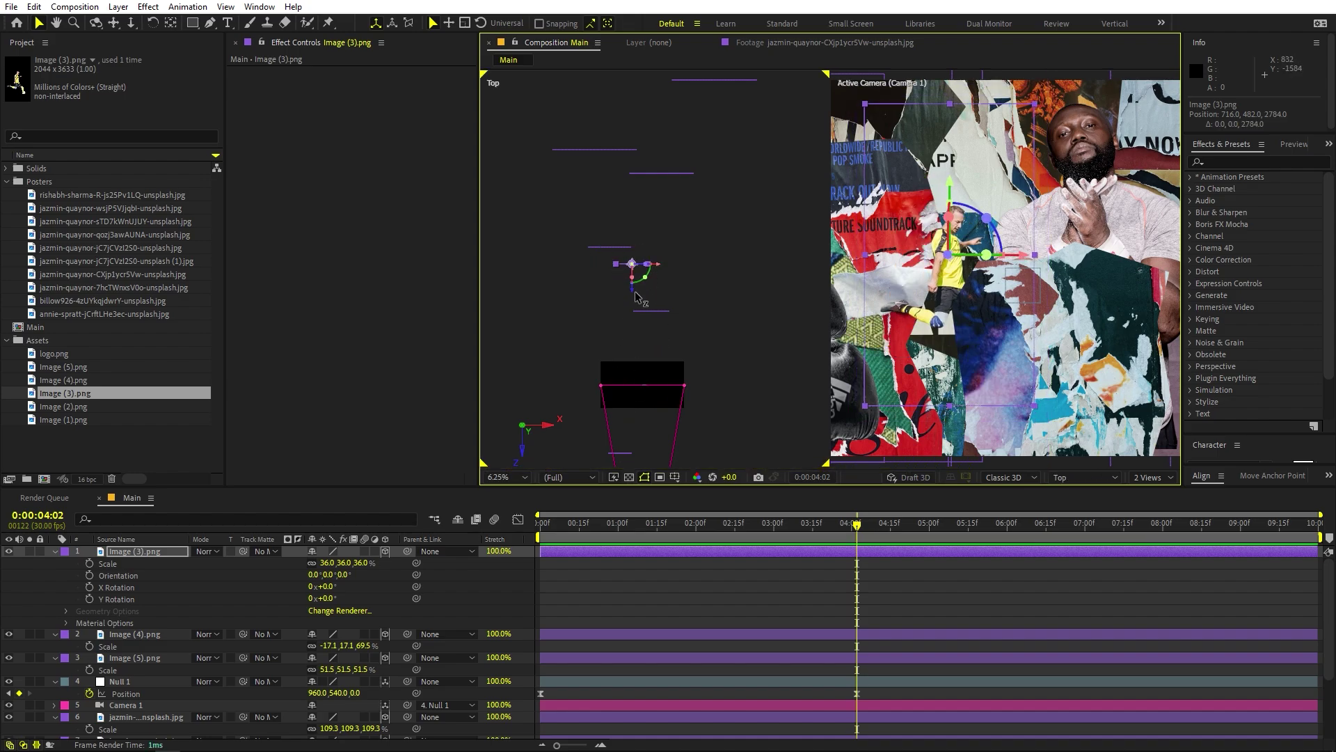
left_click_drag(629, 238, 625, 244)
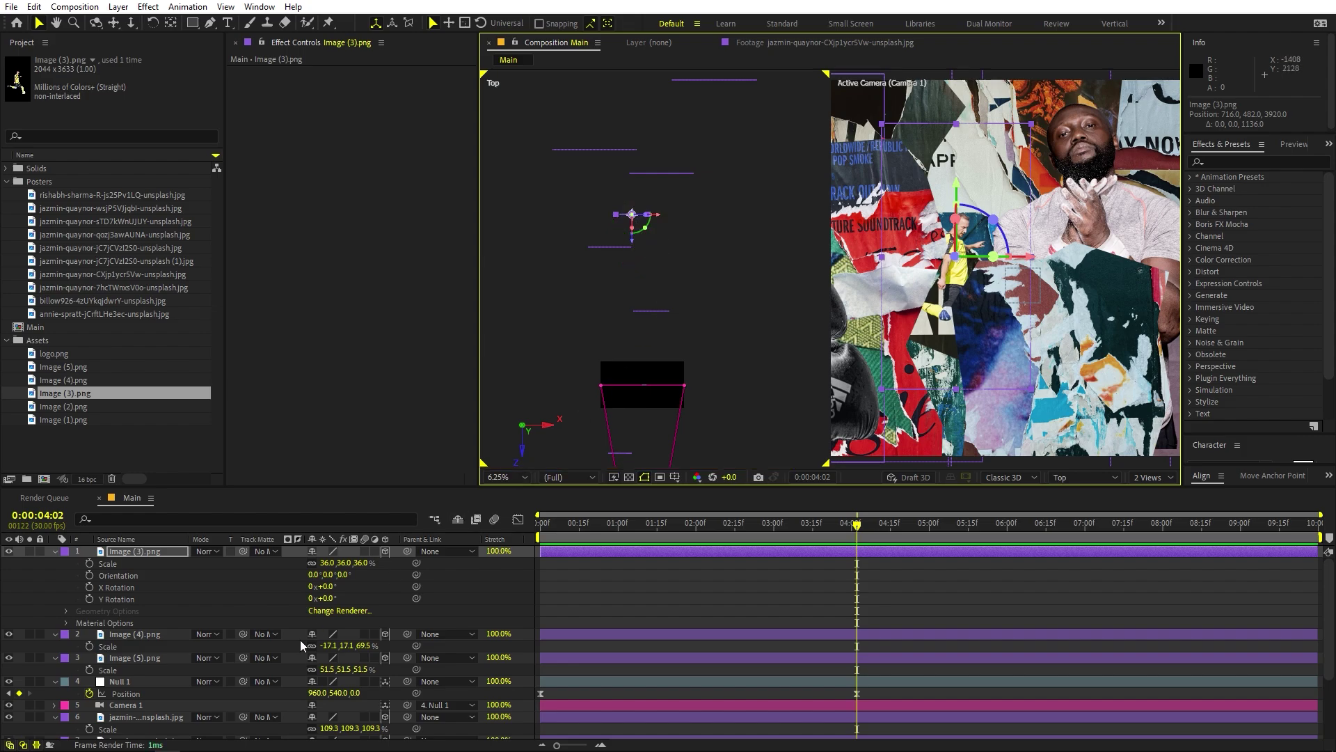
key("s")
left_click_drag(326, 562, 895, 595)
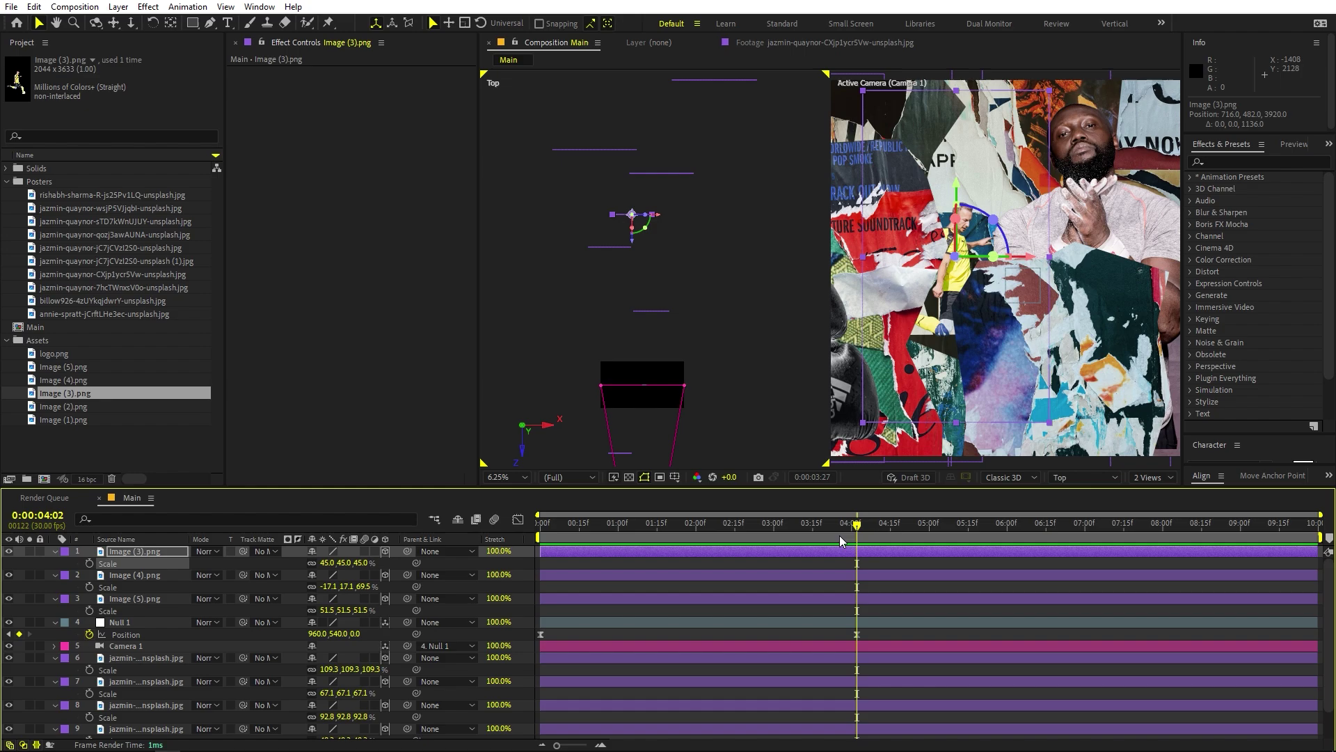
left_click_drag(840, 536, 643, 556)
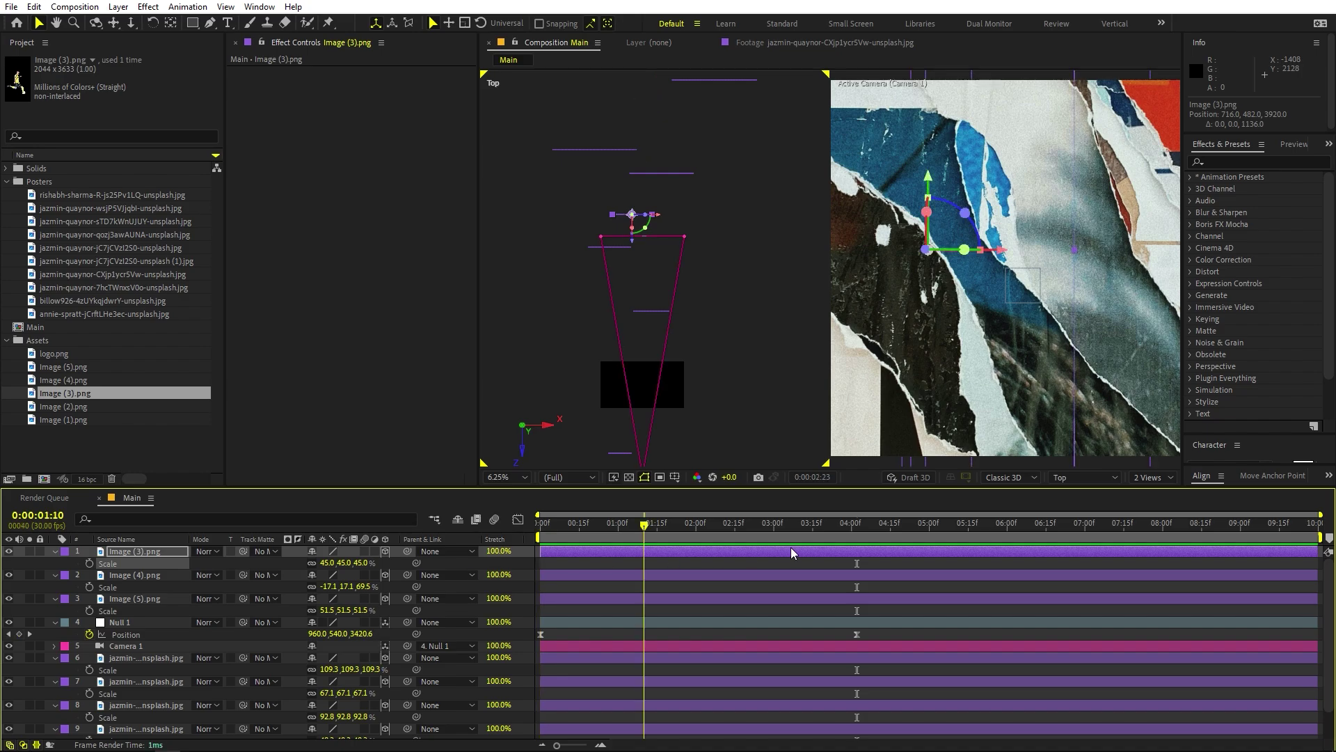
left_click_drag(791, 552, 875, 551)
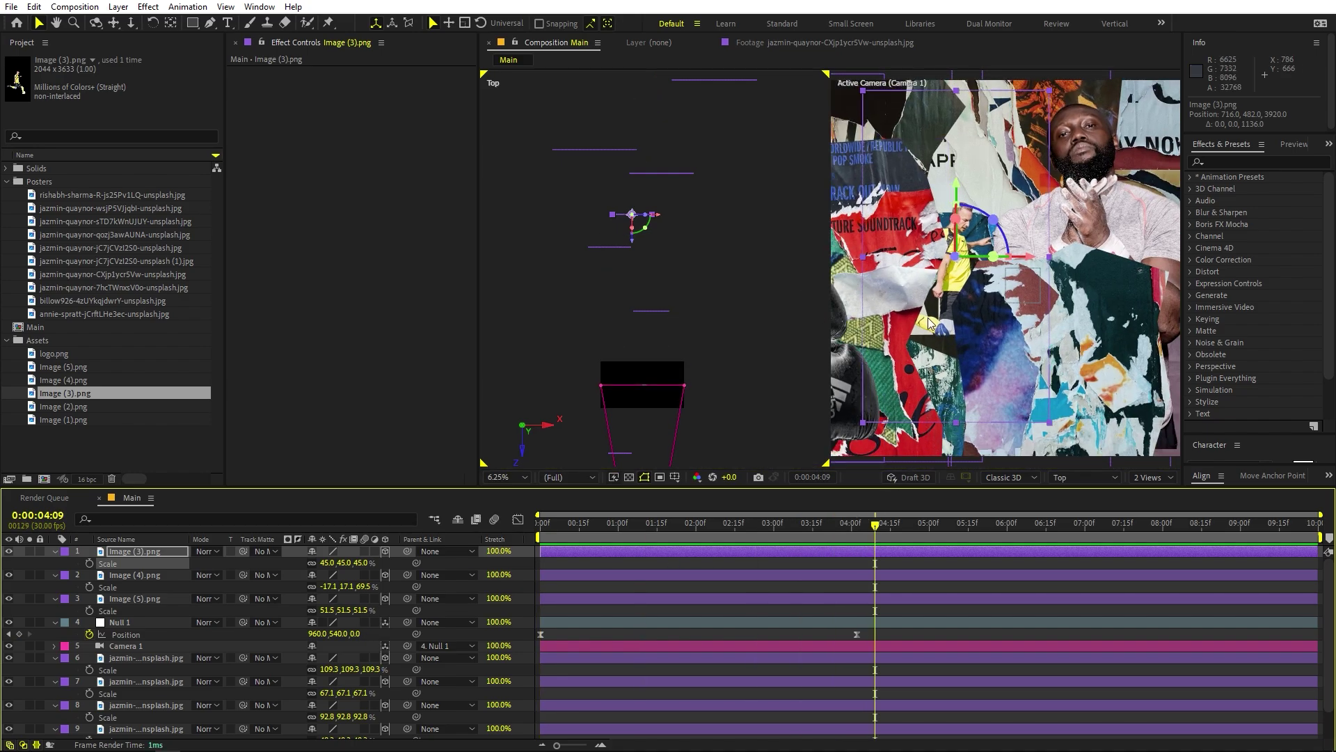
- Add Image (2).png as the top 3D layer at about 1645.6, 724, 1160 and check the camera move to 4:02
left_click(62, 405)
left_click_drag(62, 405, 336, 570)
key("ctrl+v")
key("p")
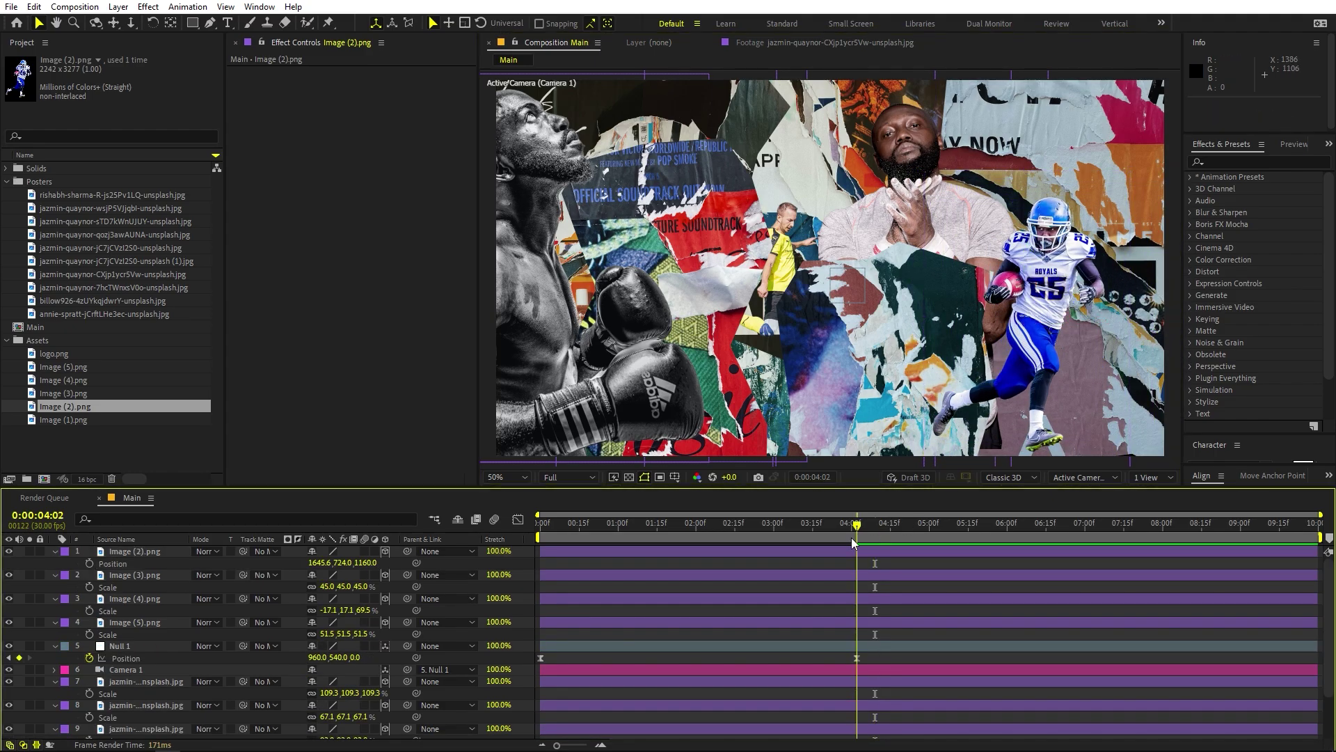
key("Home")
left_click_drag(888, 535, 863, 549)
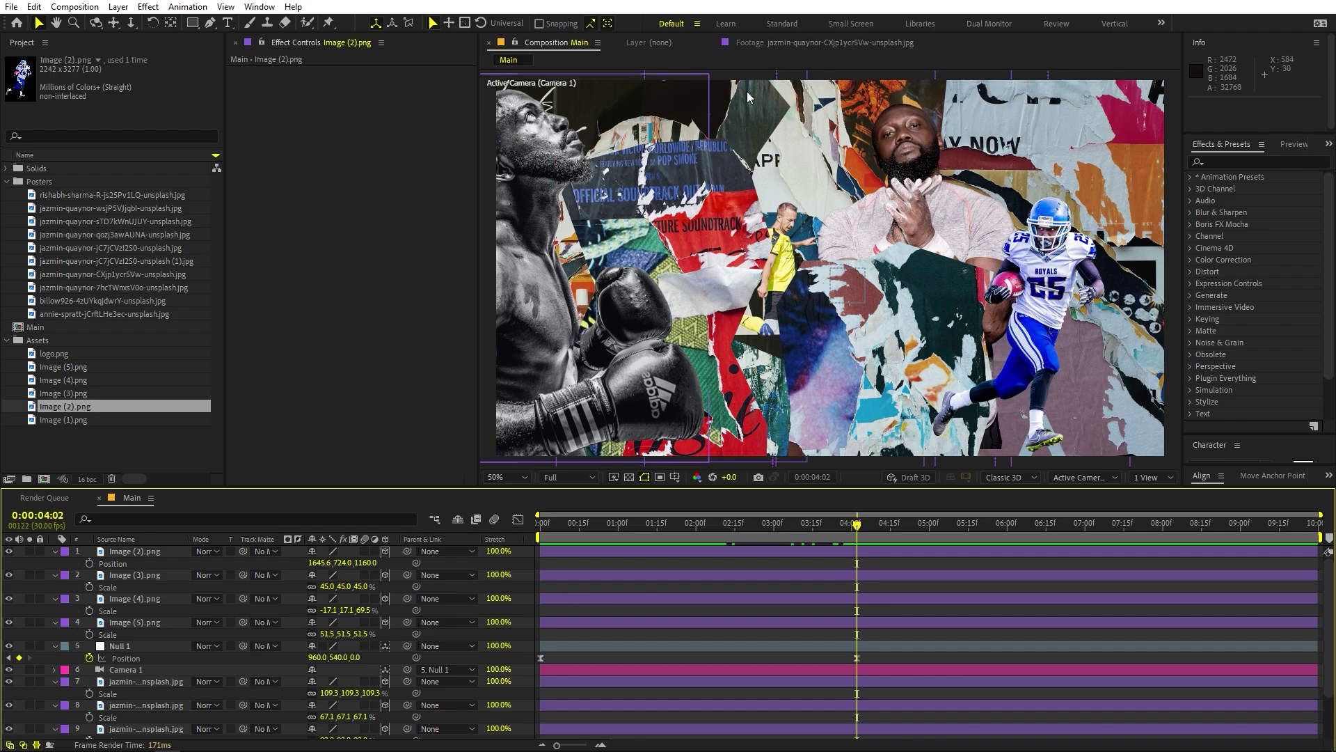
- Animate the sTD7kWnUJUY poster's position with a starting keyframe at 0:15 and X 41 at 4:02
scroll(162, 643, "down", 2)
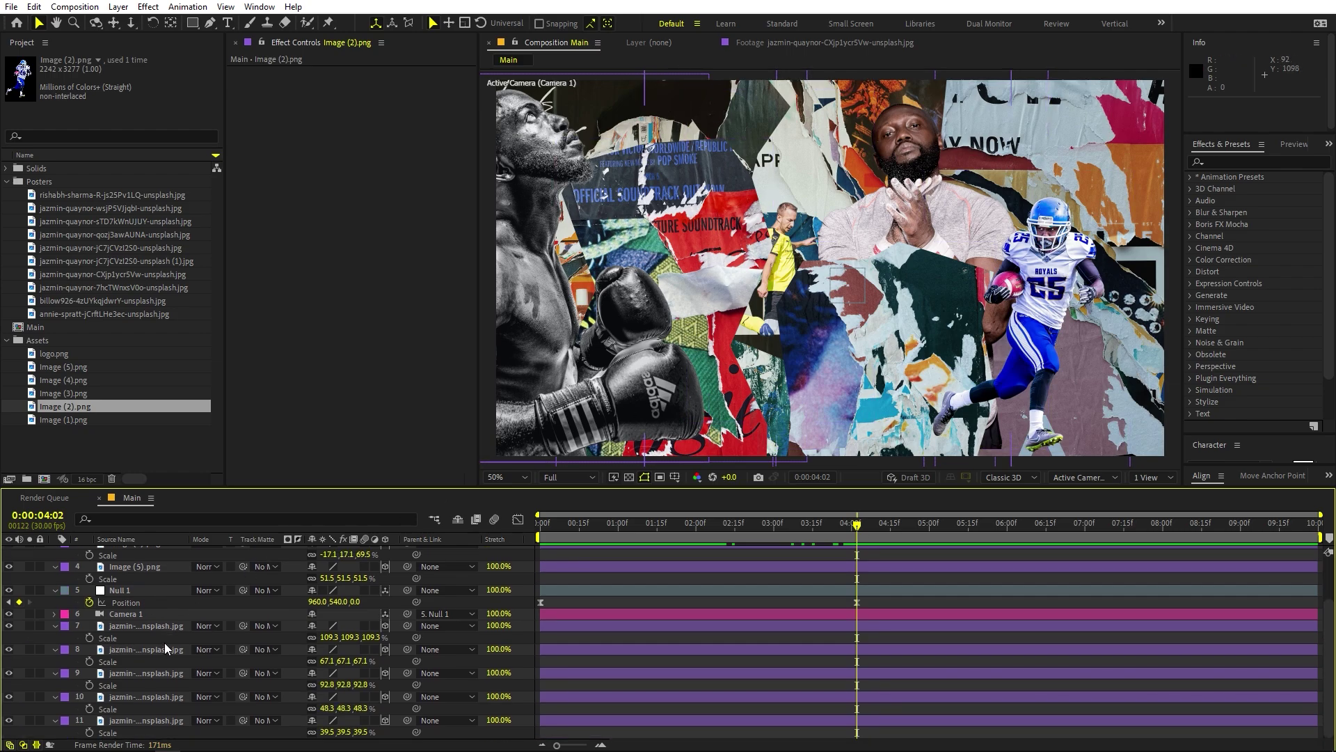
left_click(706, 223)
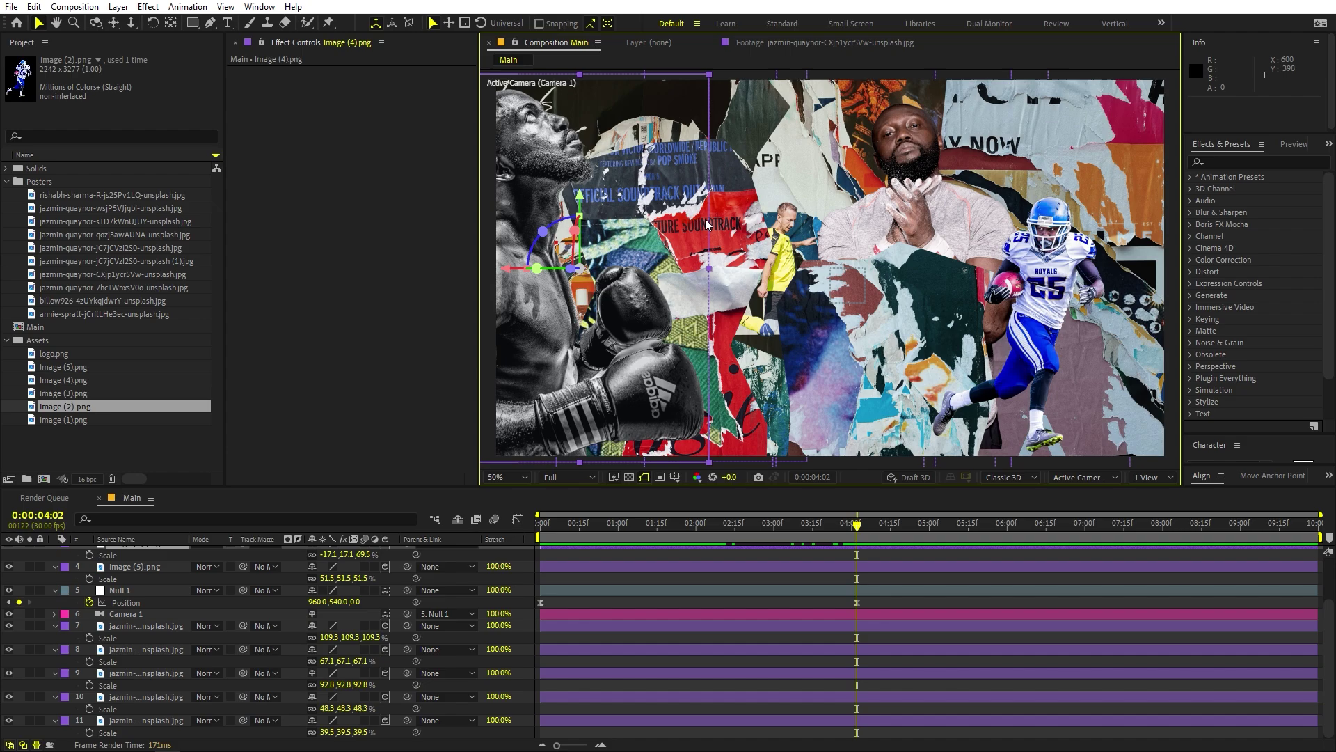
left_click(735, 243)
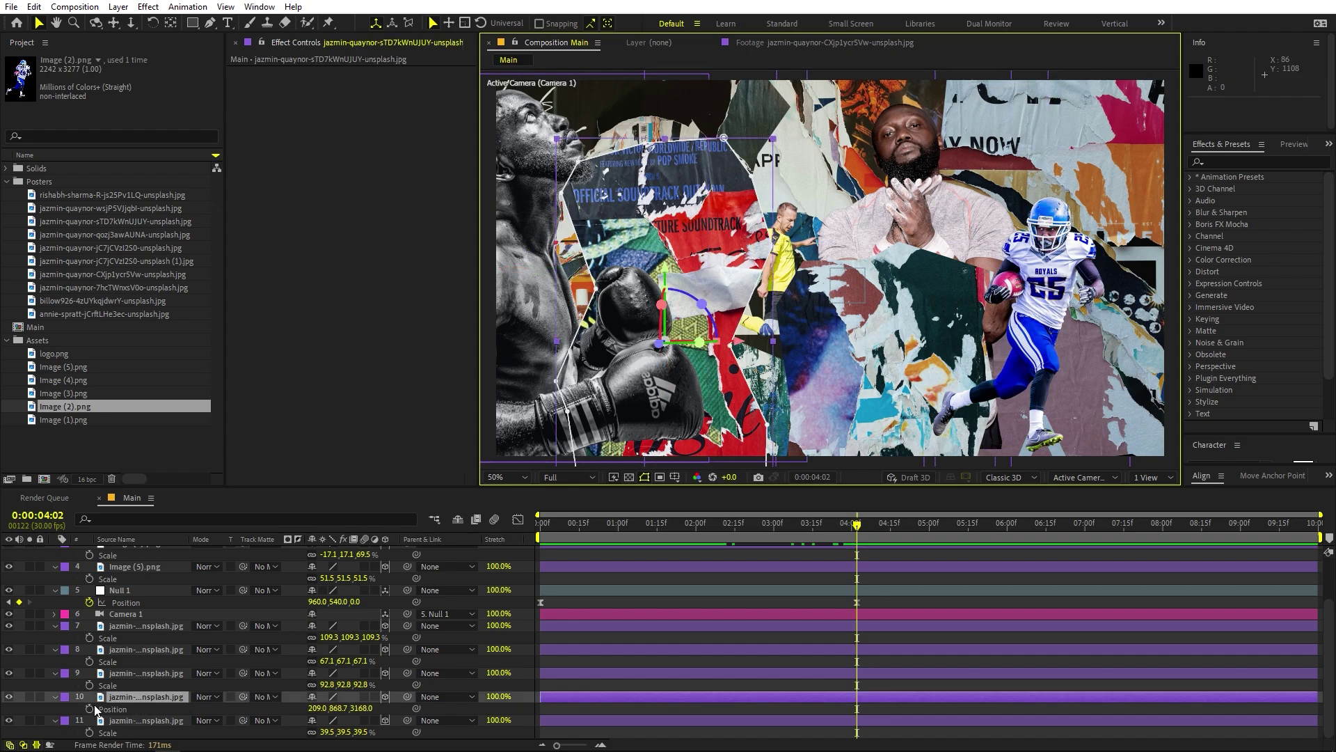
left_click(90, 709)
left_click_drag(858, 709, 590, 708)
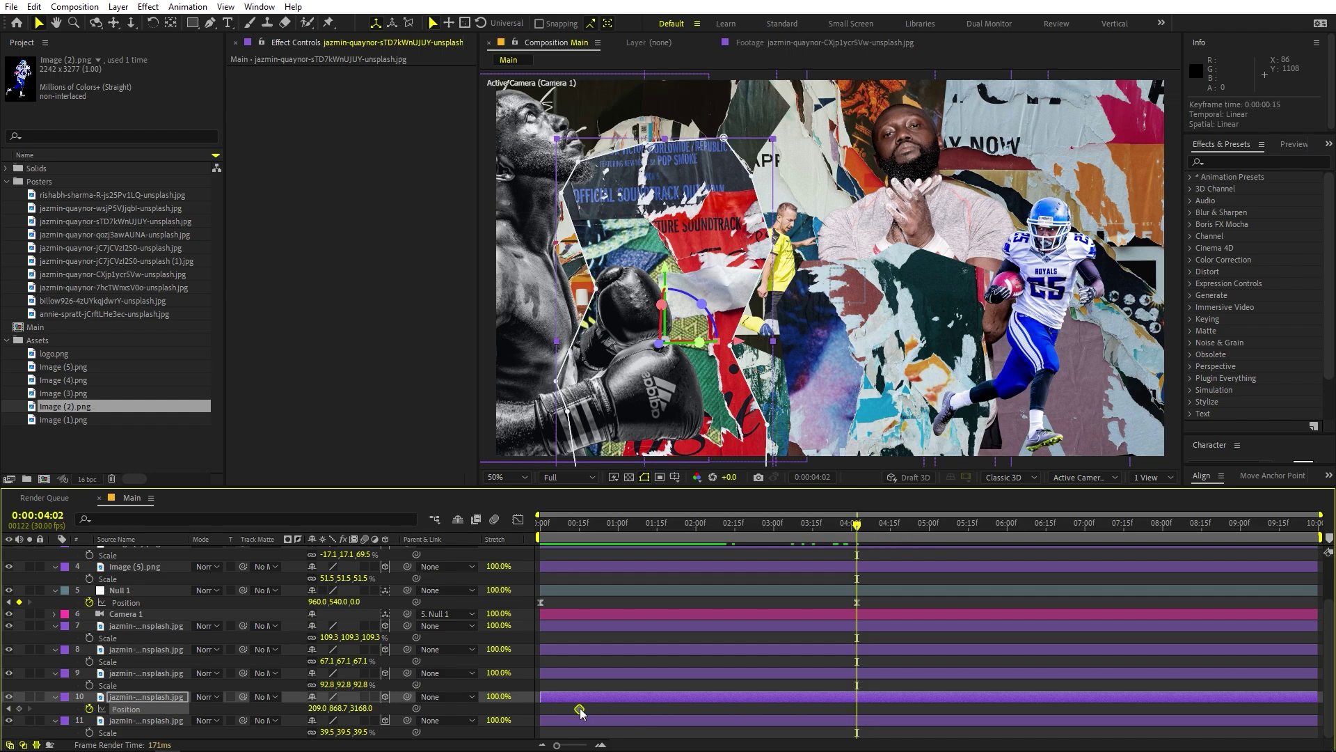
left_click(121, 697)
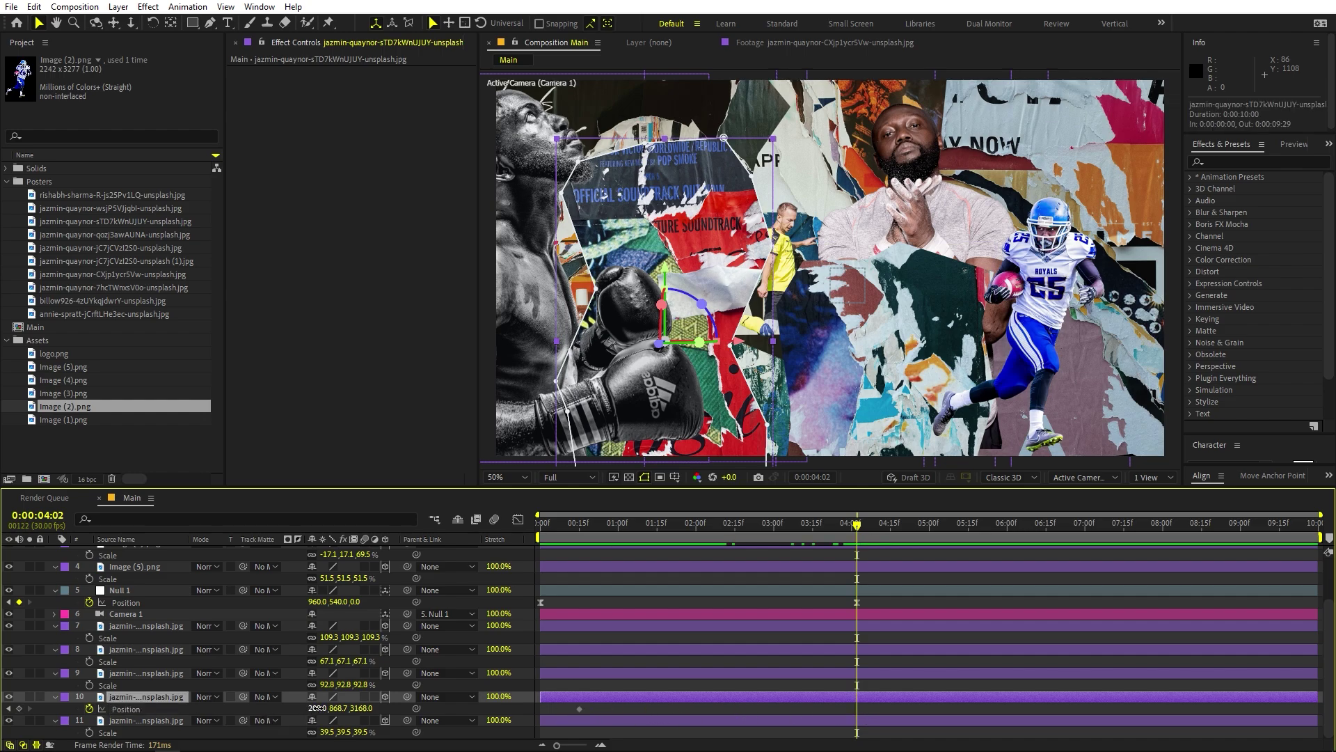
left_click_drag(317, 707, 199, 707)
- Scale Image (3).png to 64.1% and move it left to X 620
left_click(774, 250)
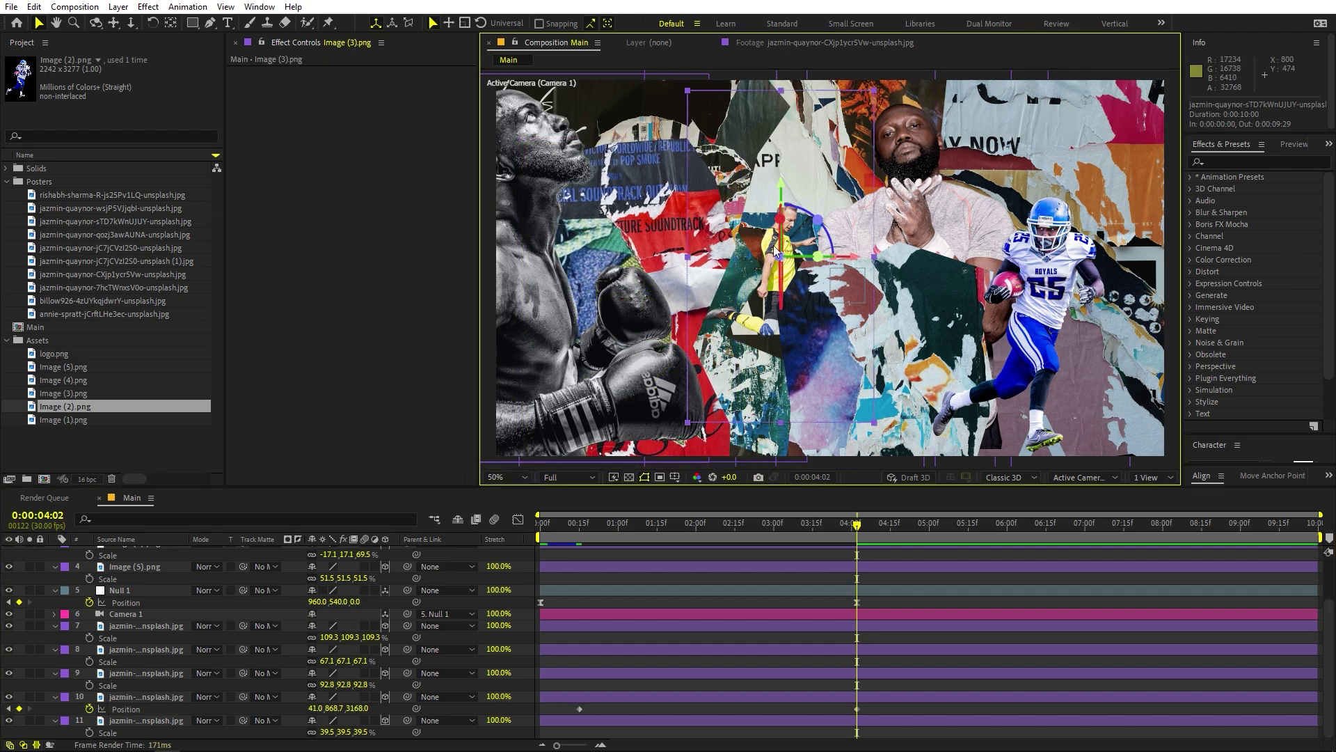
scroll(179, 603, "up", 2)
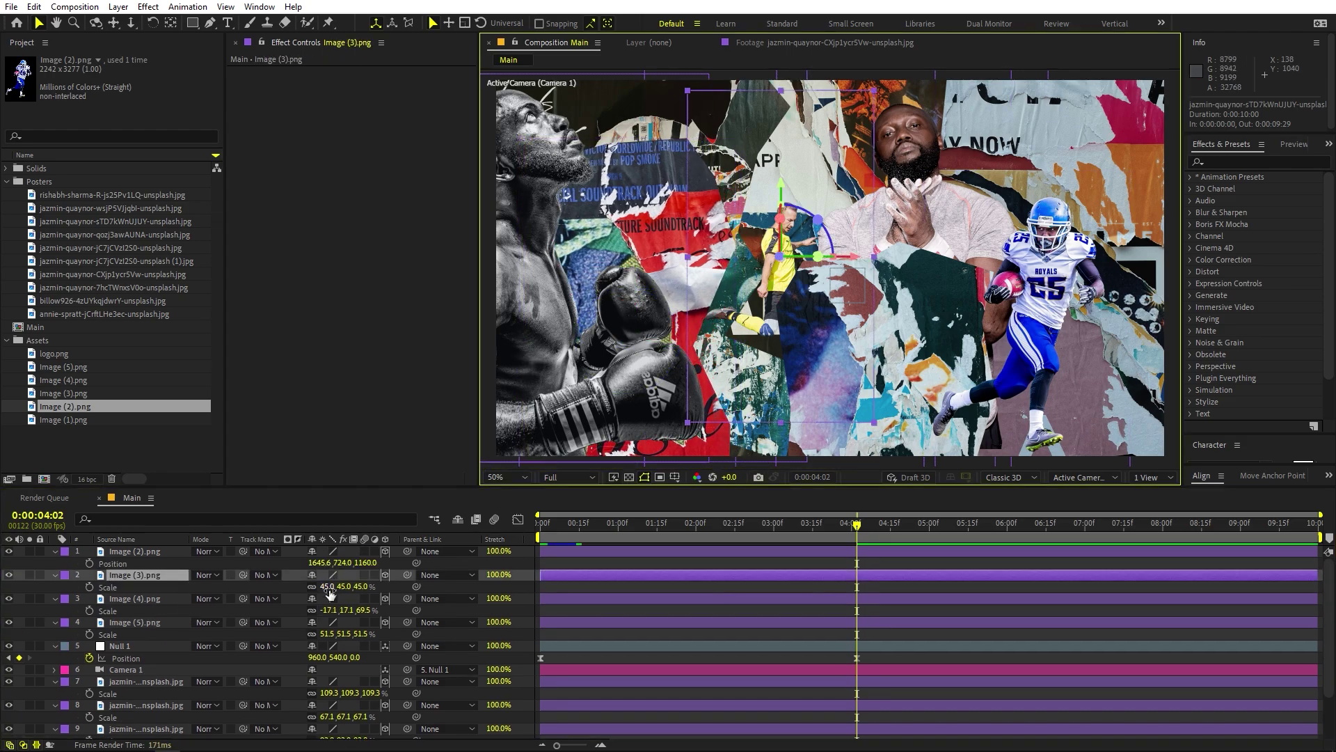
left_click_drag(333, 587, 951, 292)
left_click_drag(857, 261, 837, 262)
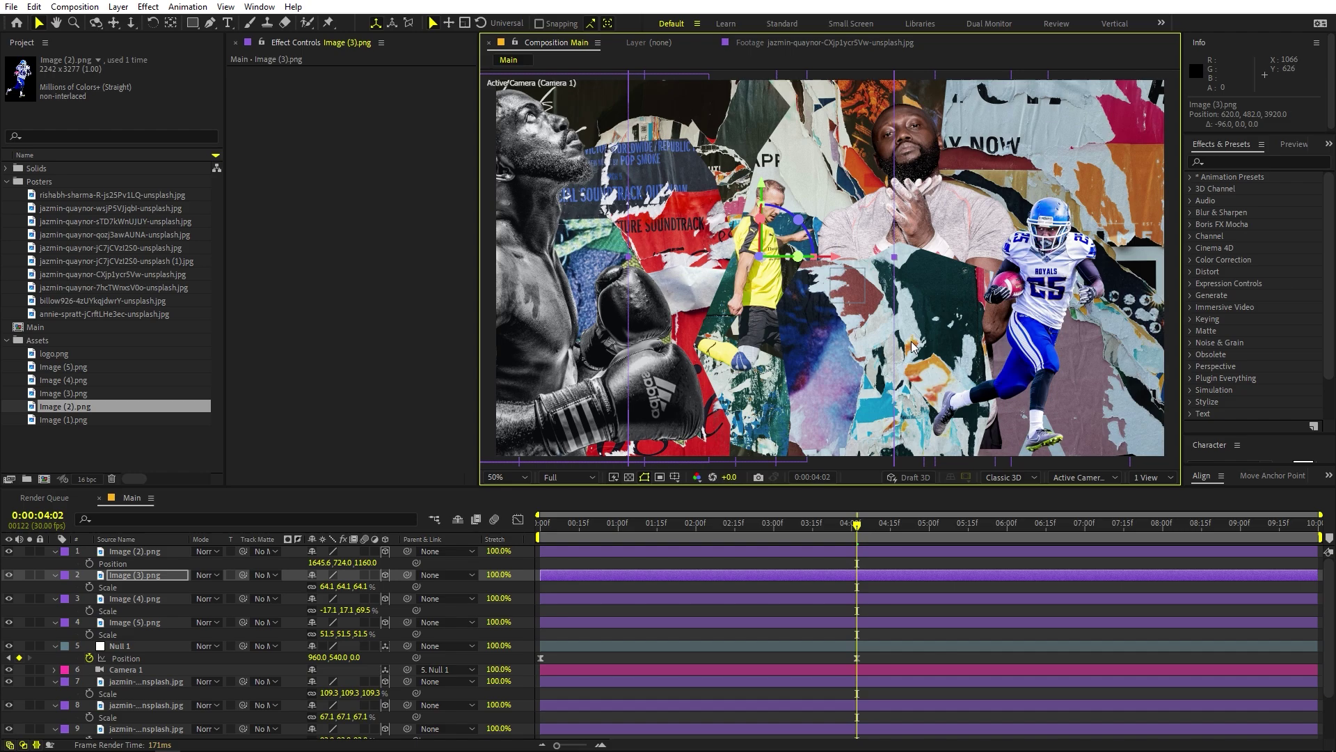
- Animate the wsjP5VJjqbI poster's position with a starting keyframe at 0:15 and Y 1409 at 4:02
left_click(838, 263)
scroll(128, 629, "down", 2)
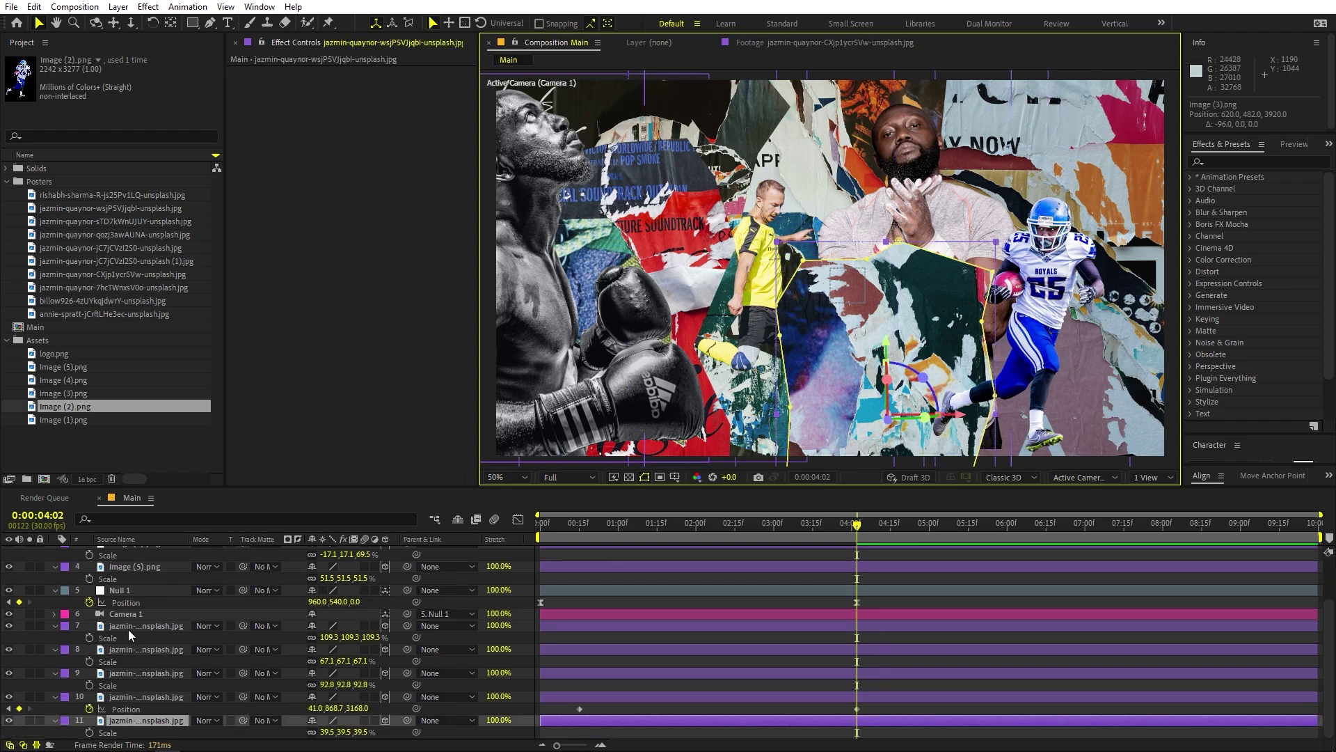
key("p")
left_click(90, 732)
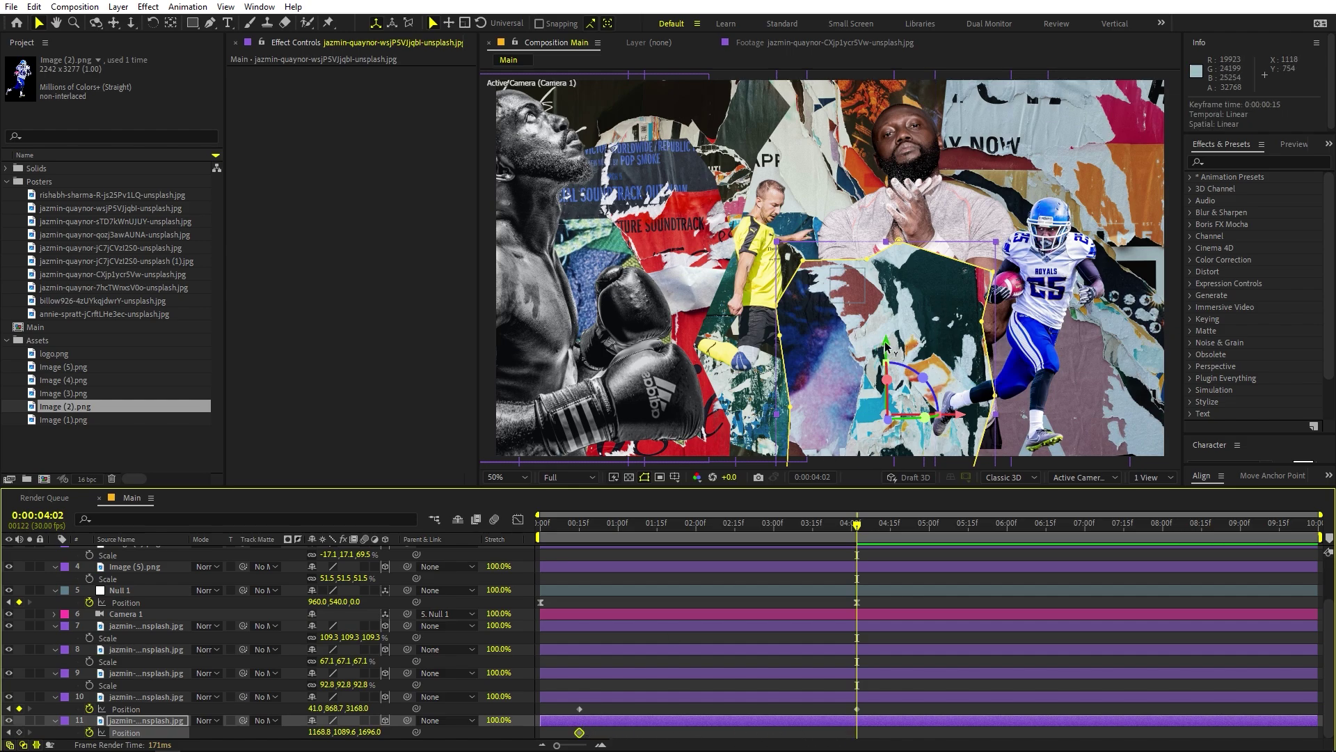
left_click_drag(887, 345, 891, 435)
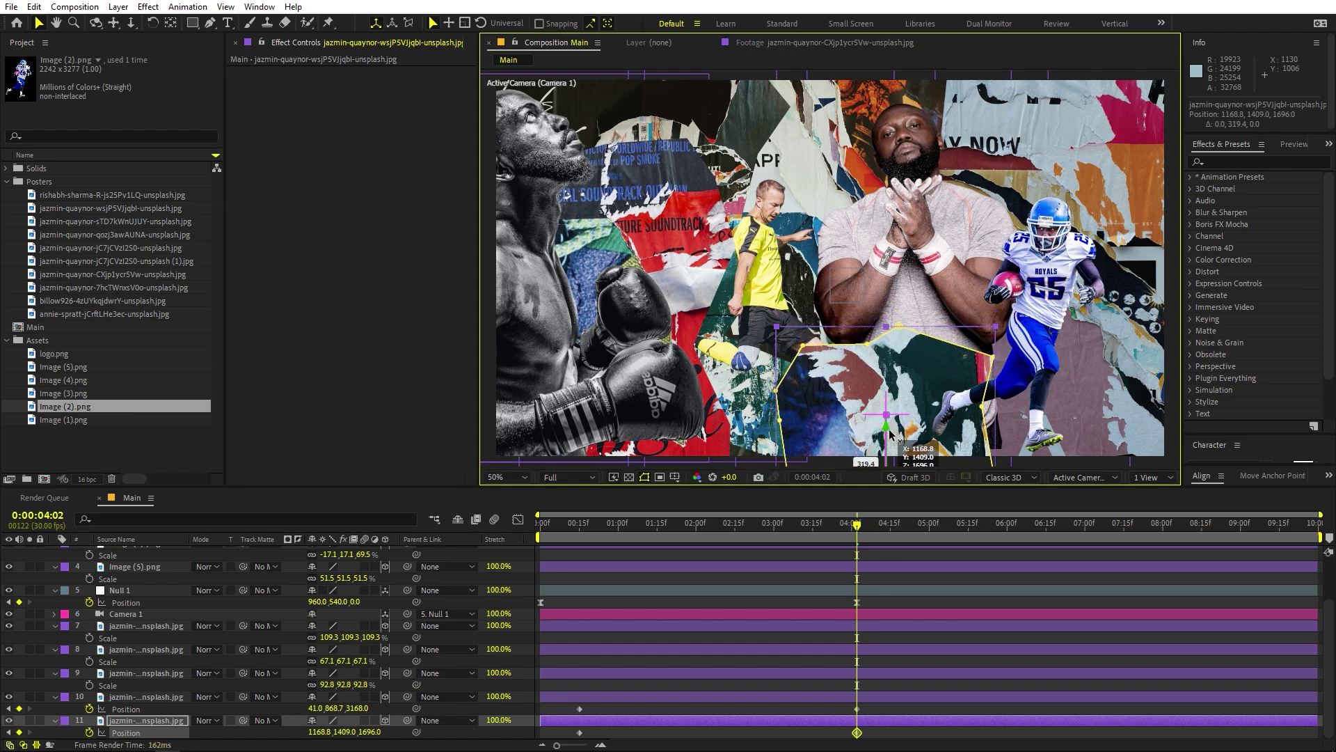
- Move Image (3).png up and left to position 428, 152.8, 3920
left_click(766, 255)
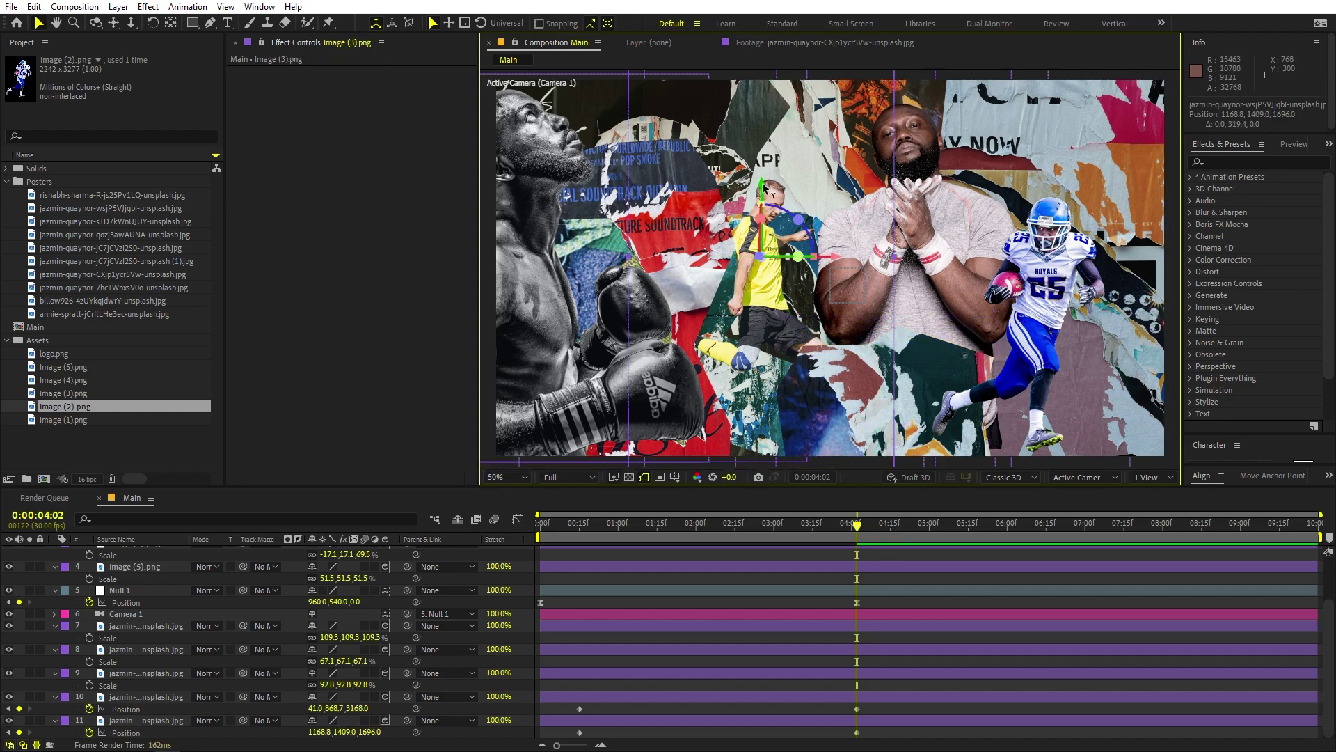
left_click_drag(763, 186, 762, 146)
left_click_drag(834, 223, 795, 223)
left_click_drag(726, 136, 728, 114)
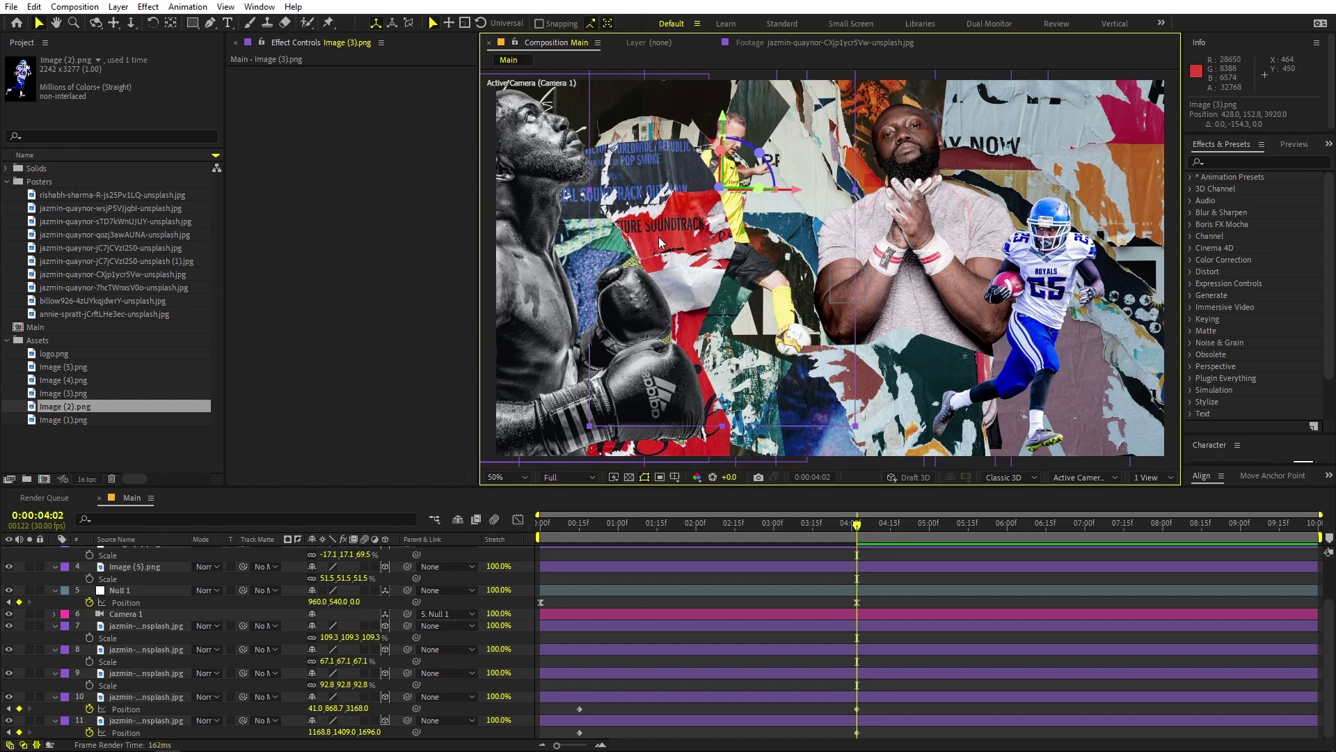
- Set the sTD7kWnUJUY poster's X position to -165 at 4:02 and preview the animation from the start
left_click(674, 696)
left_click_drag(327, 710, 175, 711)
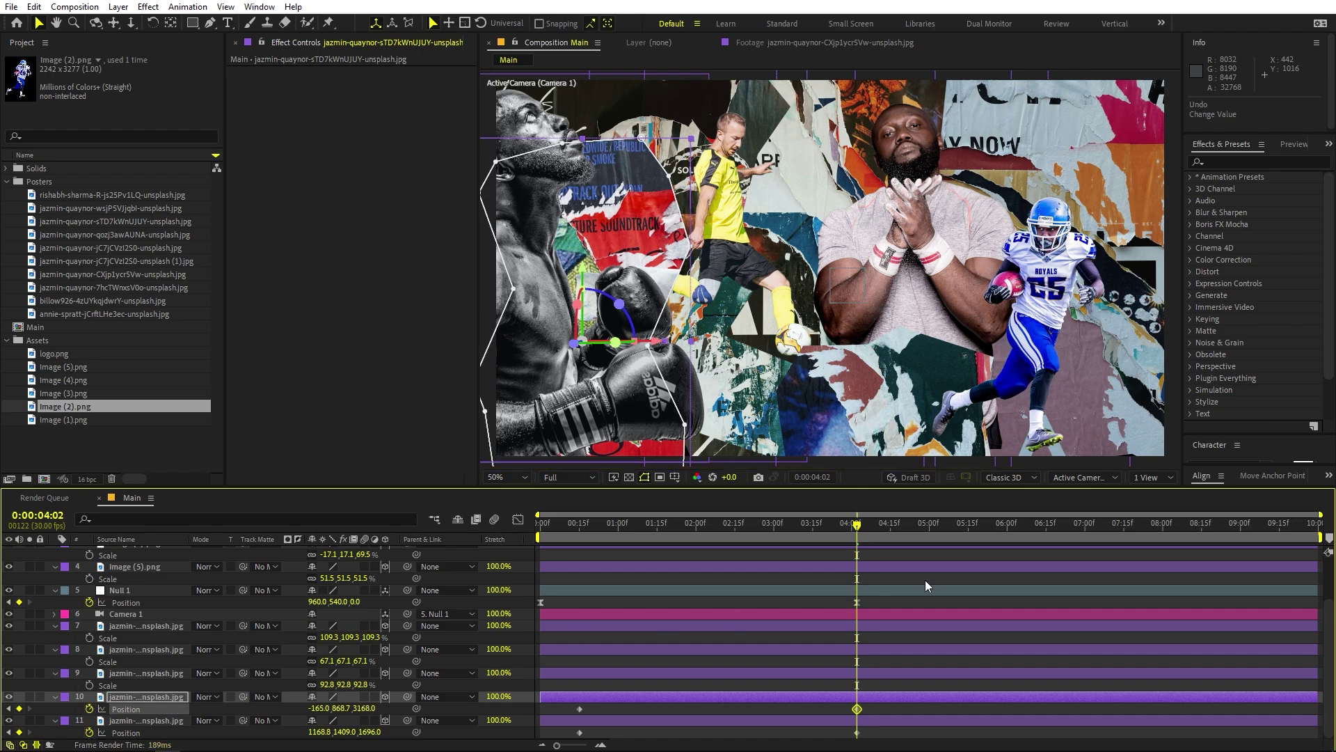
left_click(905, 376)
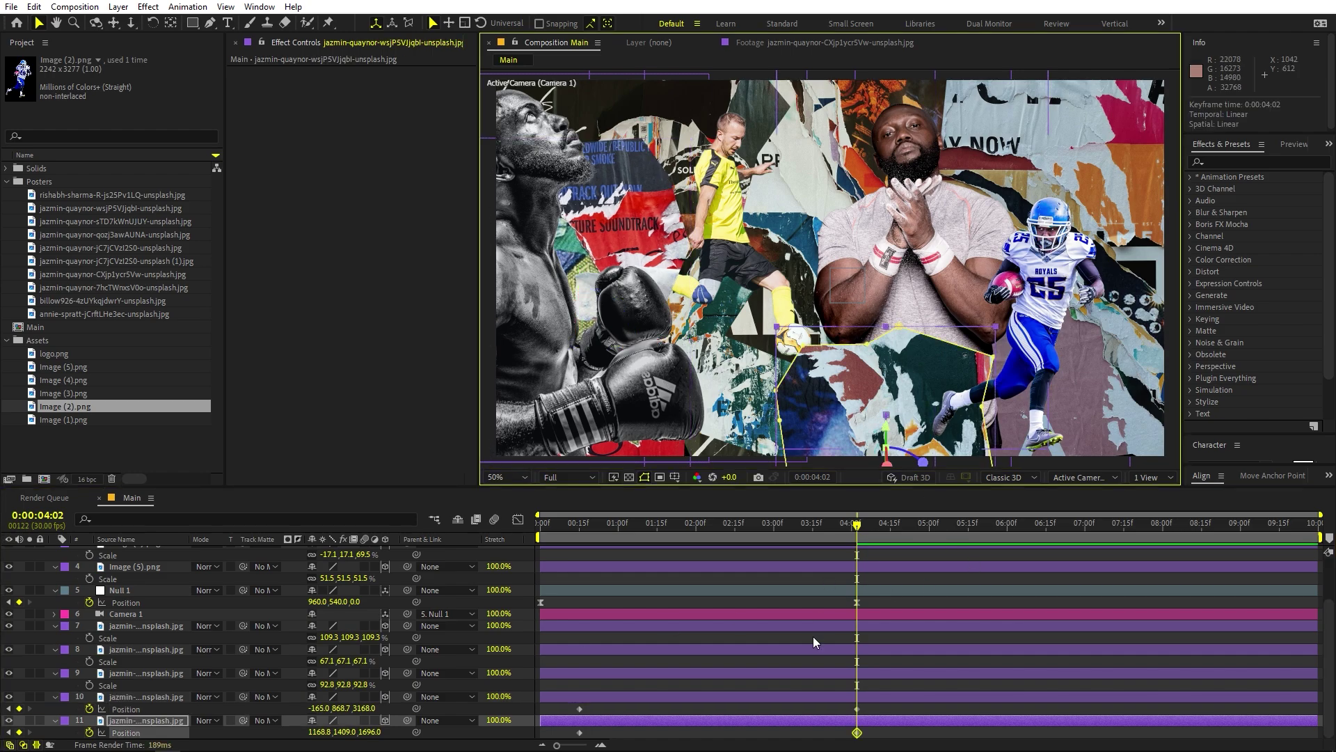
key("Home")
key("space")
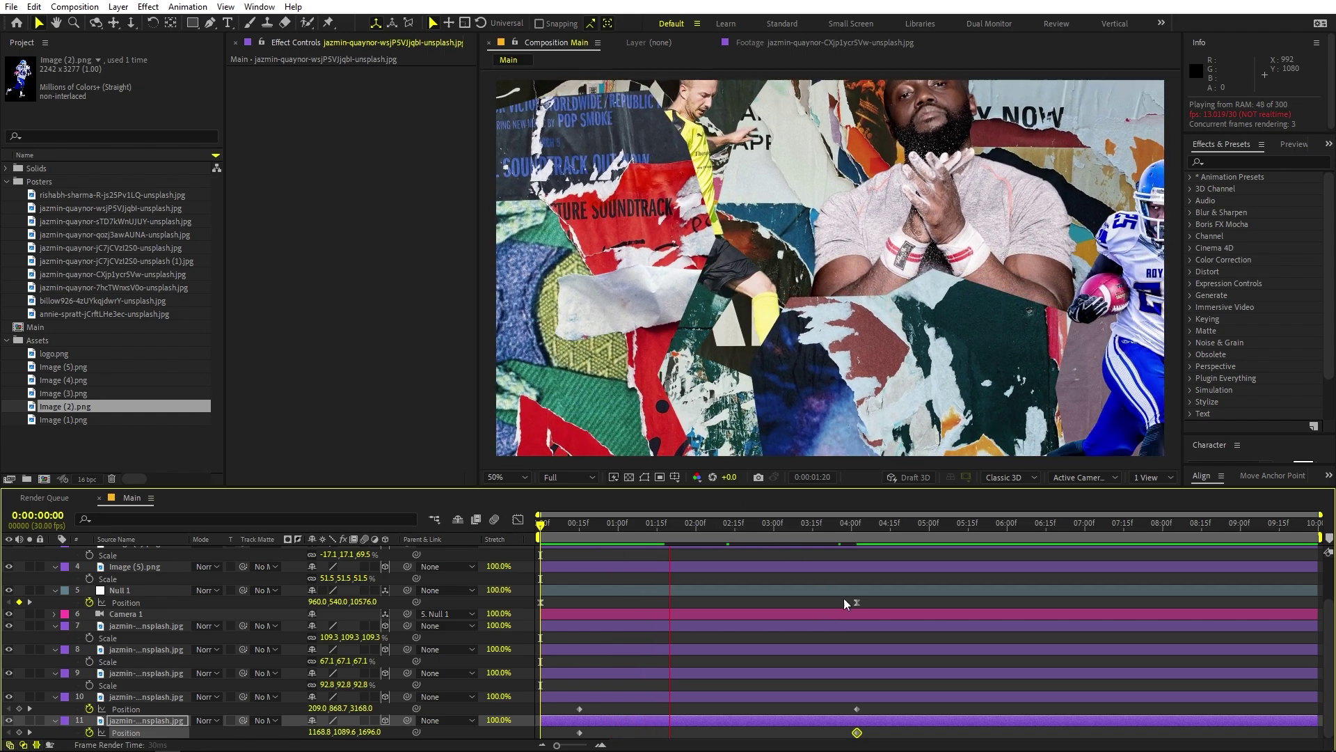
- Easy-ease both posters' position keyframes, lengthen the ease into 4:02 so the speed peaks early, and preview the motion
left_click_drag(889, 711, 569, 744)
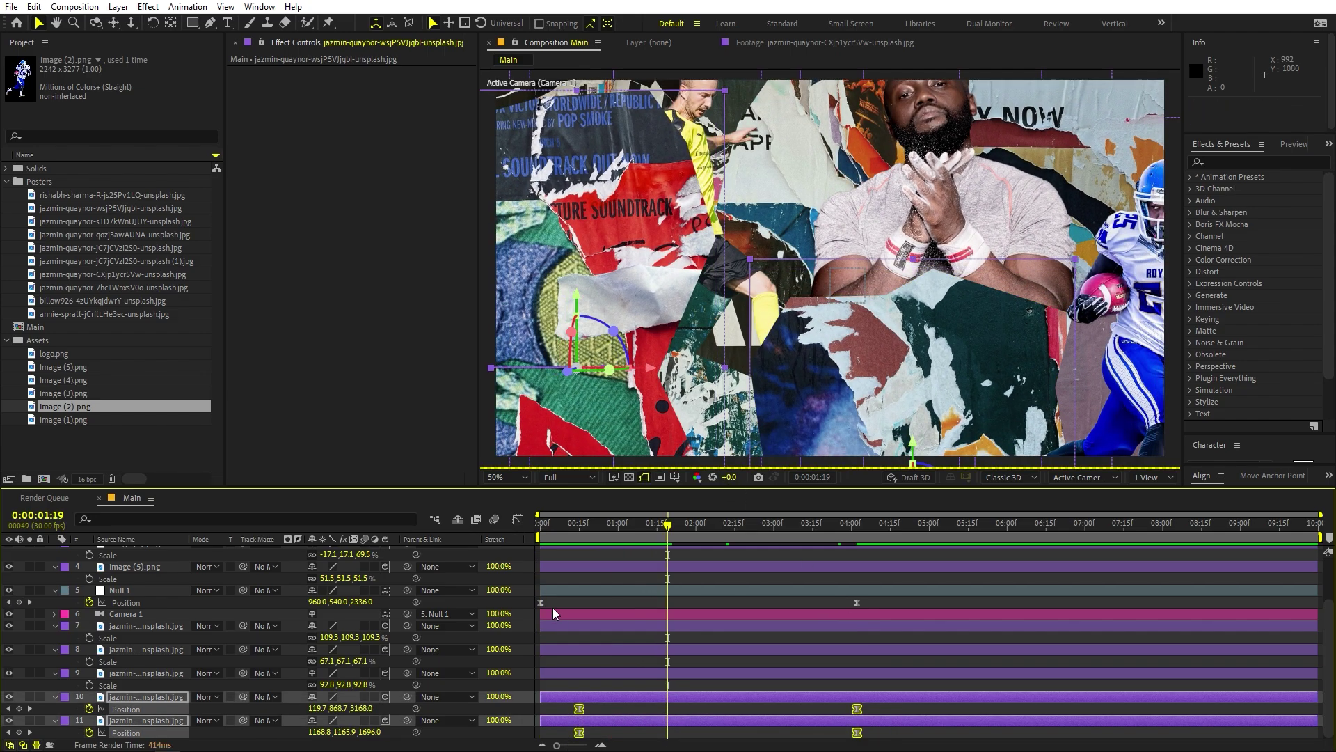
left_click(517, 519)
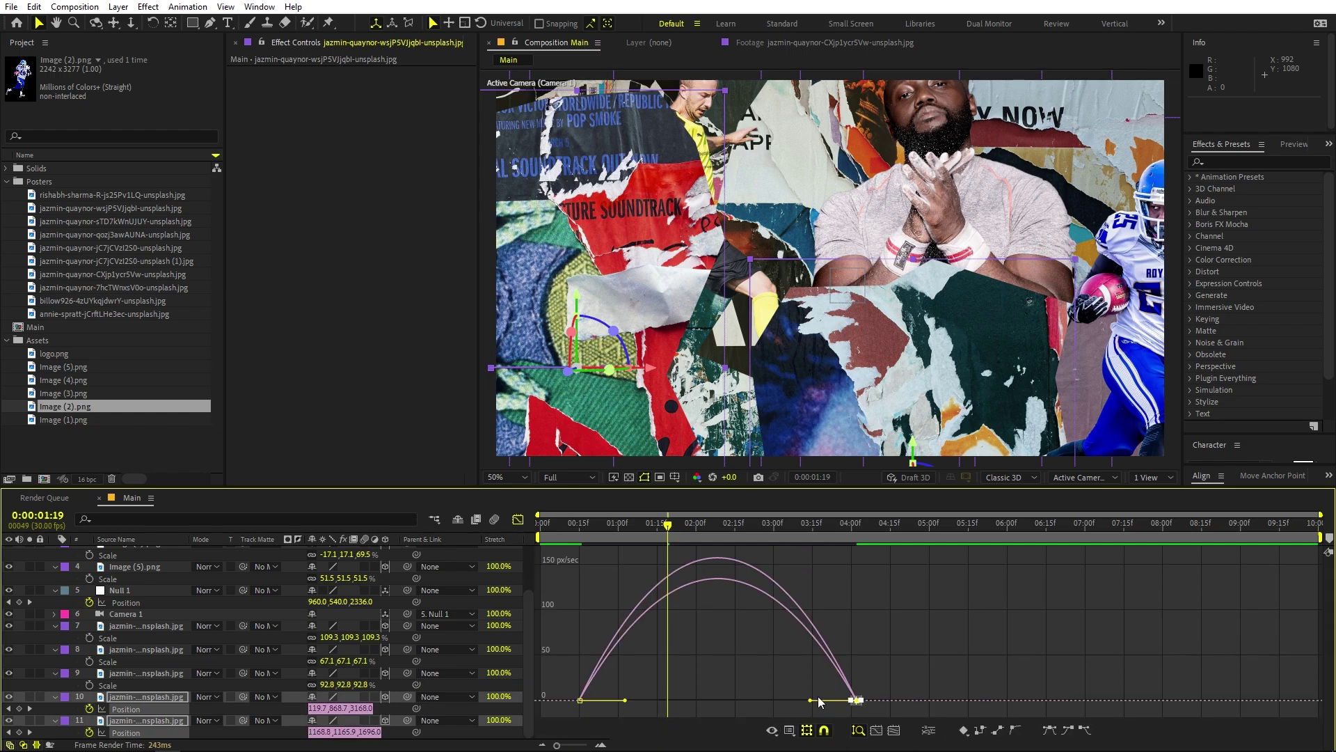
left_click_drag(812, 701, 646, 697)
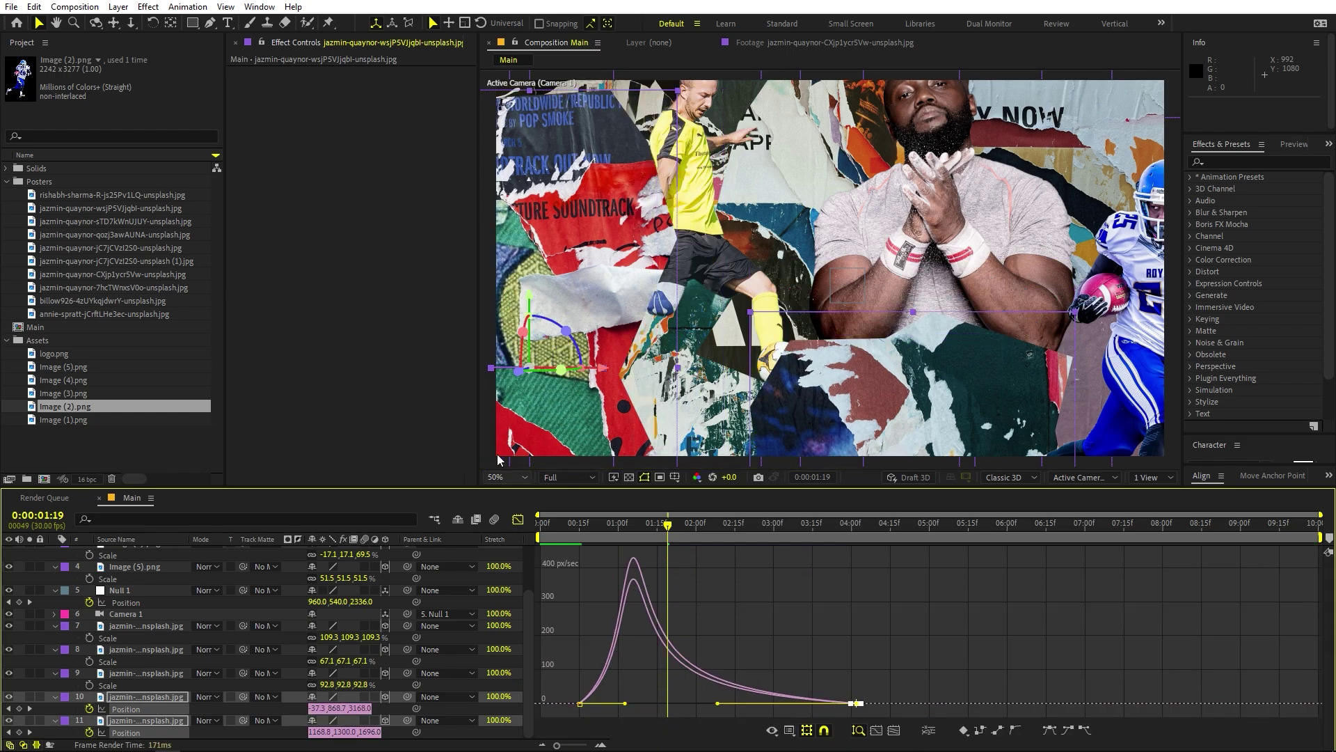
key("space")
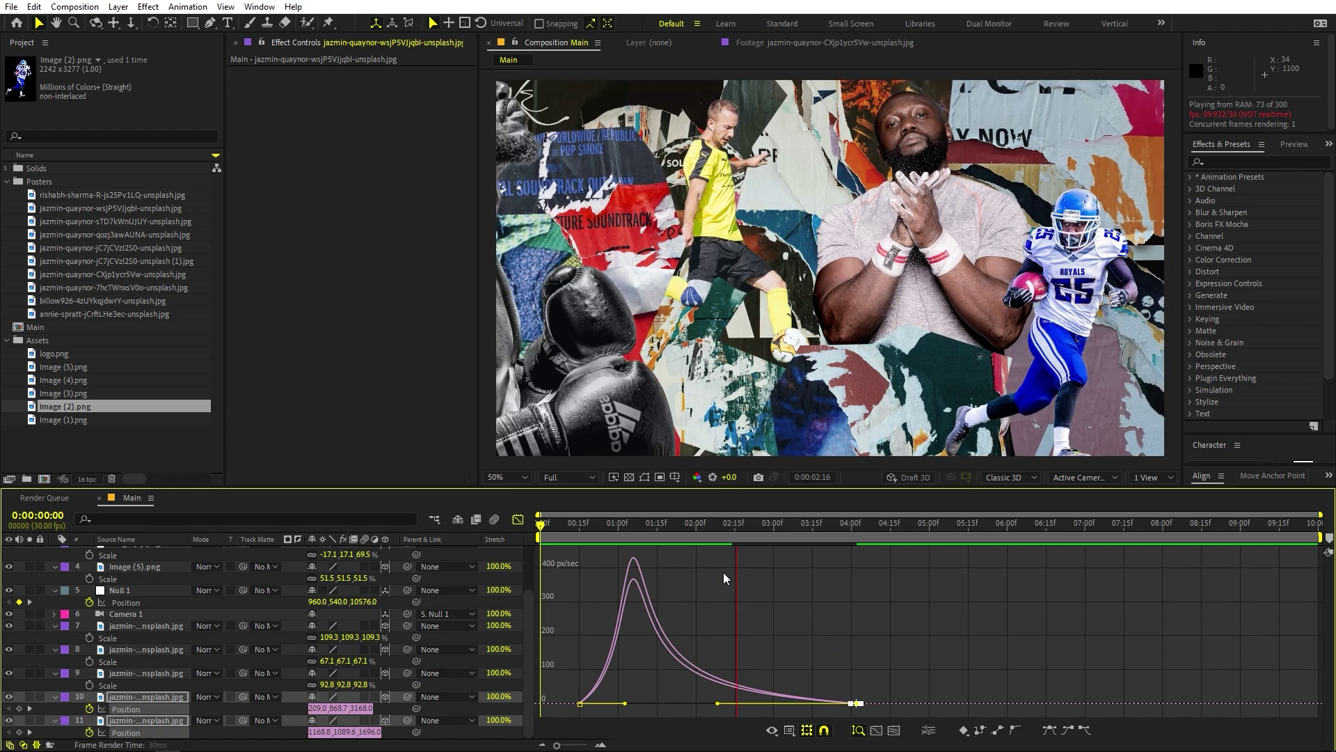
left_click(870, 540)
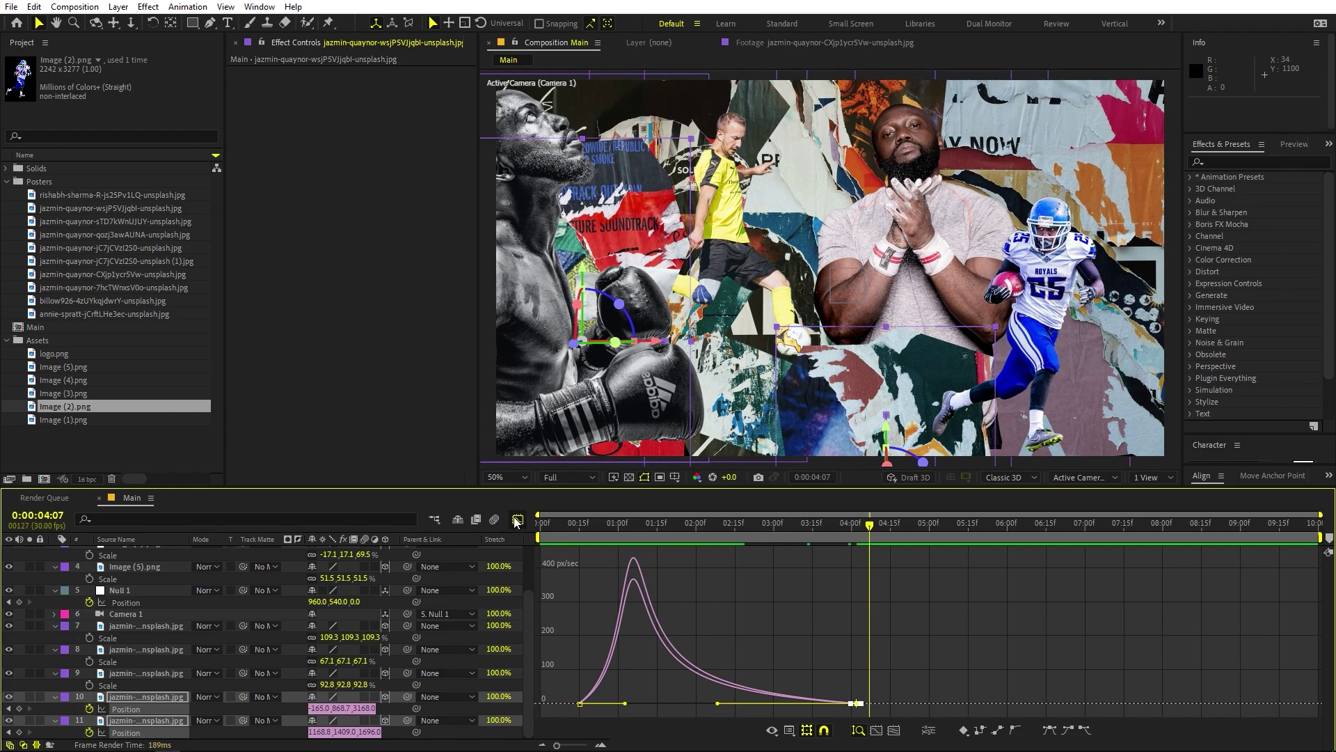
left_click(517, 520)
- Animate the CXjp1ycrSVw poster upward to Y 340 with eased position keyframes at 0:15 and 4:02, and preview it
left_click(663, 669)
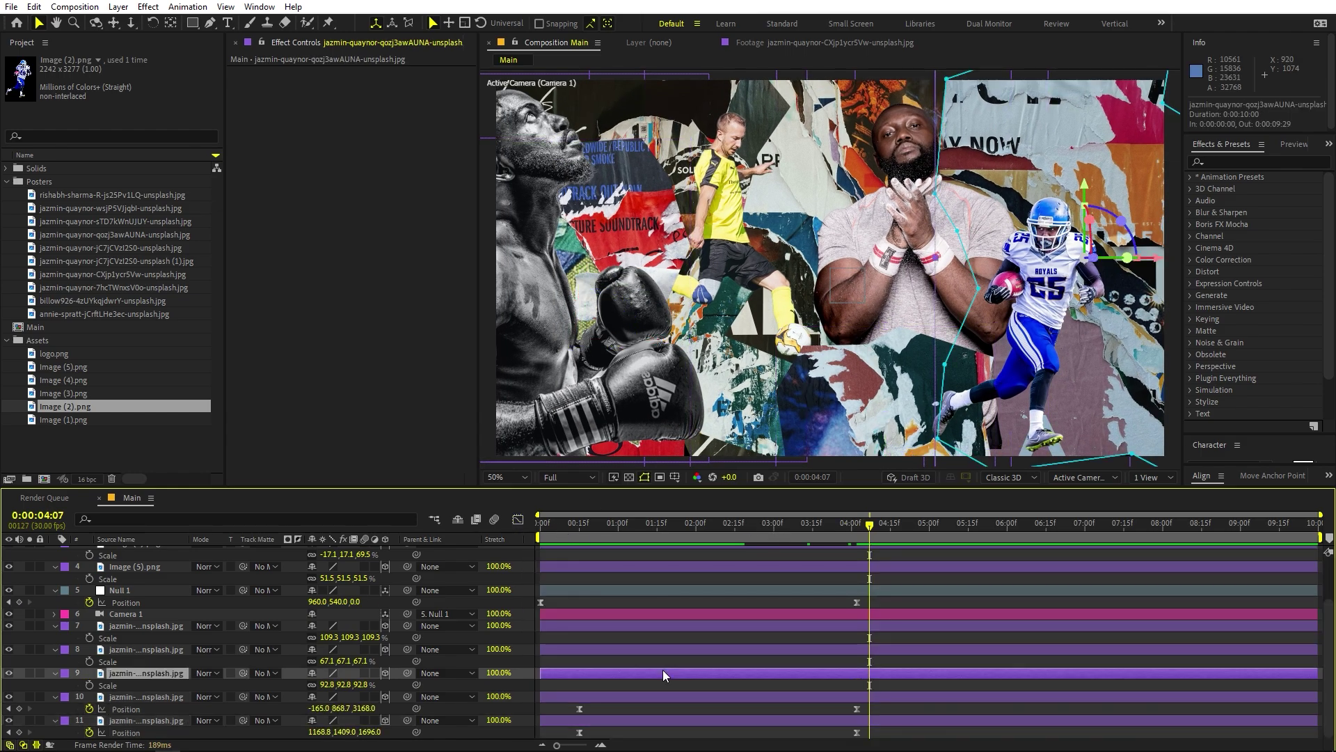
left_click(696, 626)
key("p")
key("Home")
key("space")
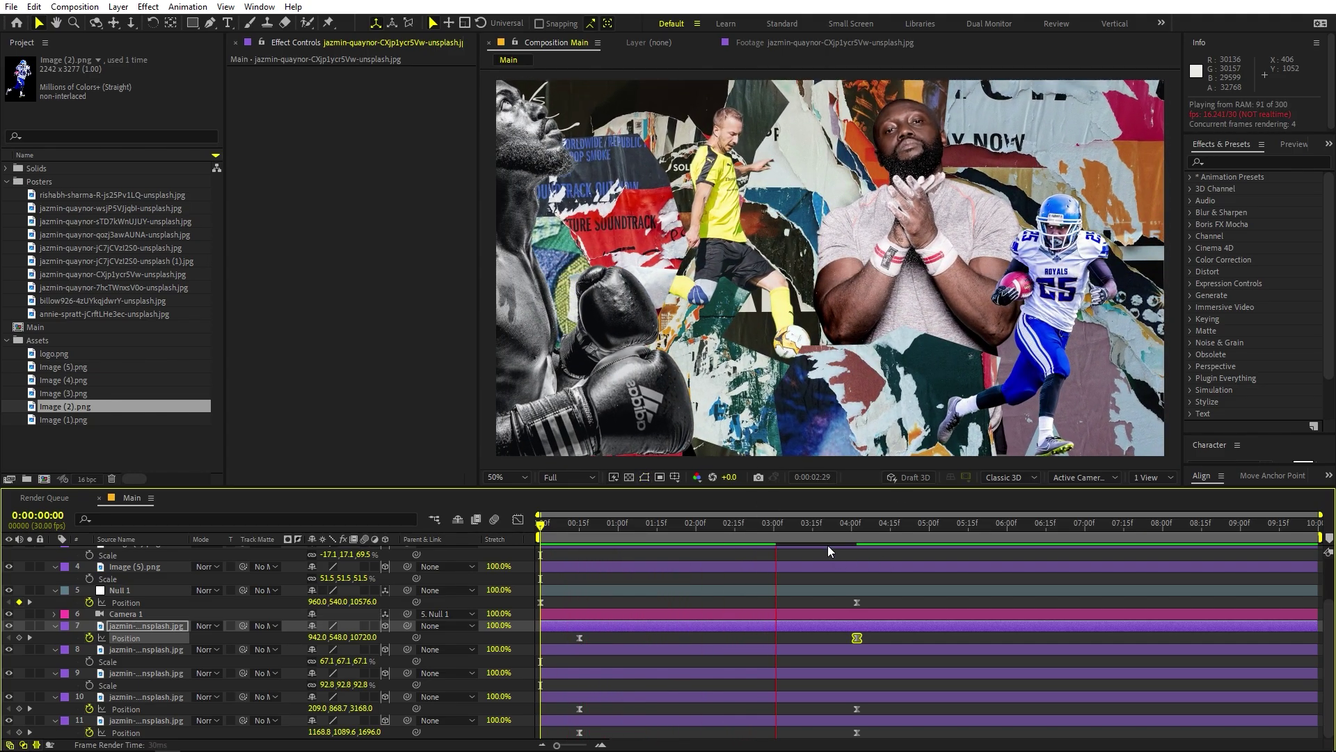
key("space")
left_click_drag(825, 529, 870, 533)
left_click(942, 561)
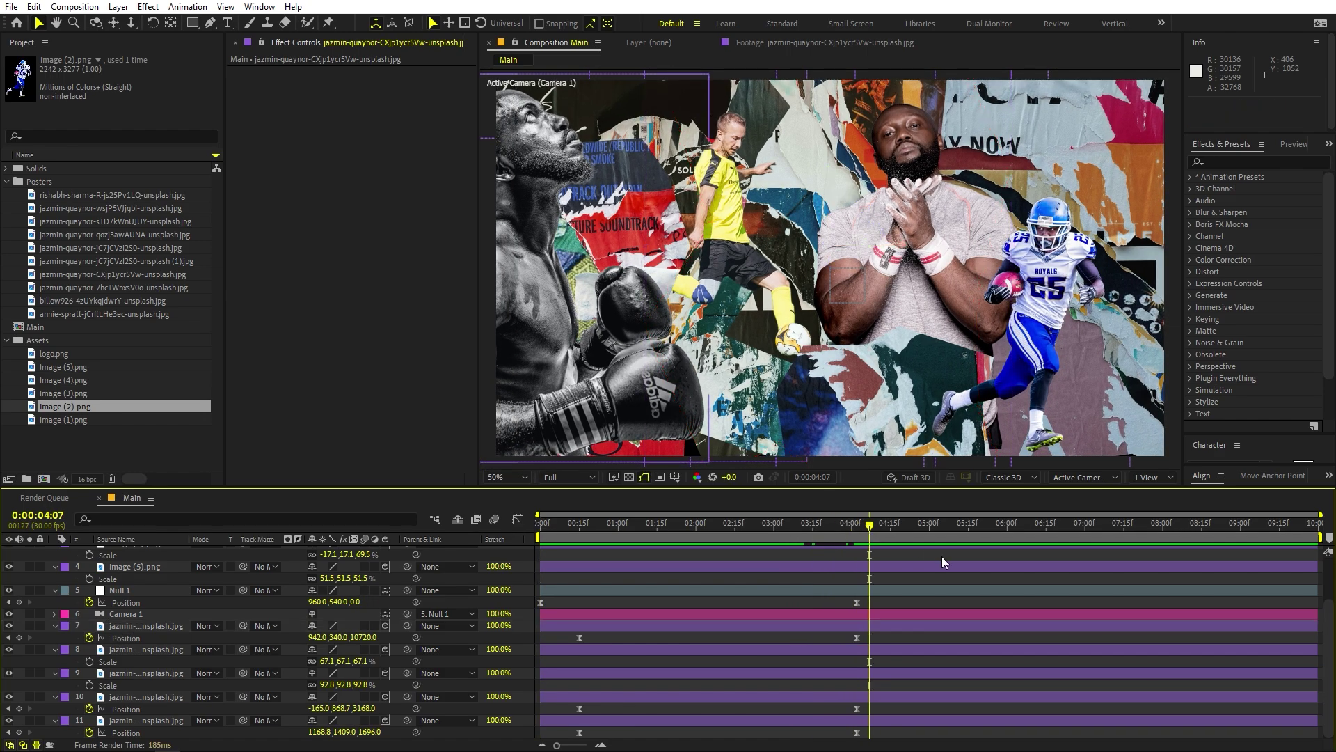
- Collapse the open properties of all layers in the timeline and deselect them
key("ctrl+a")
key("u")
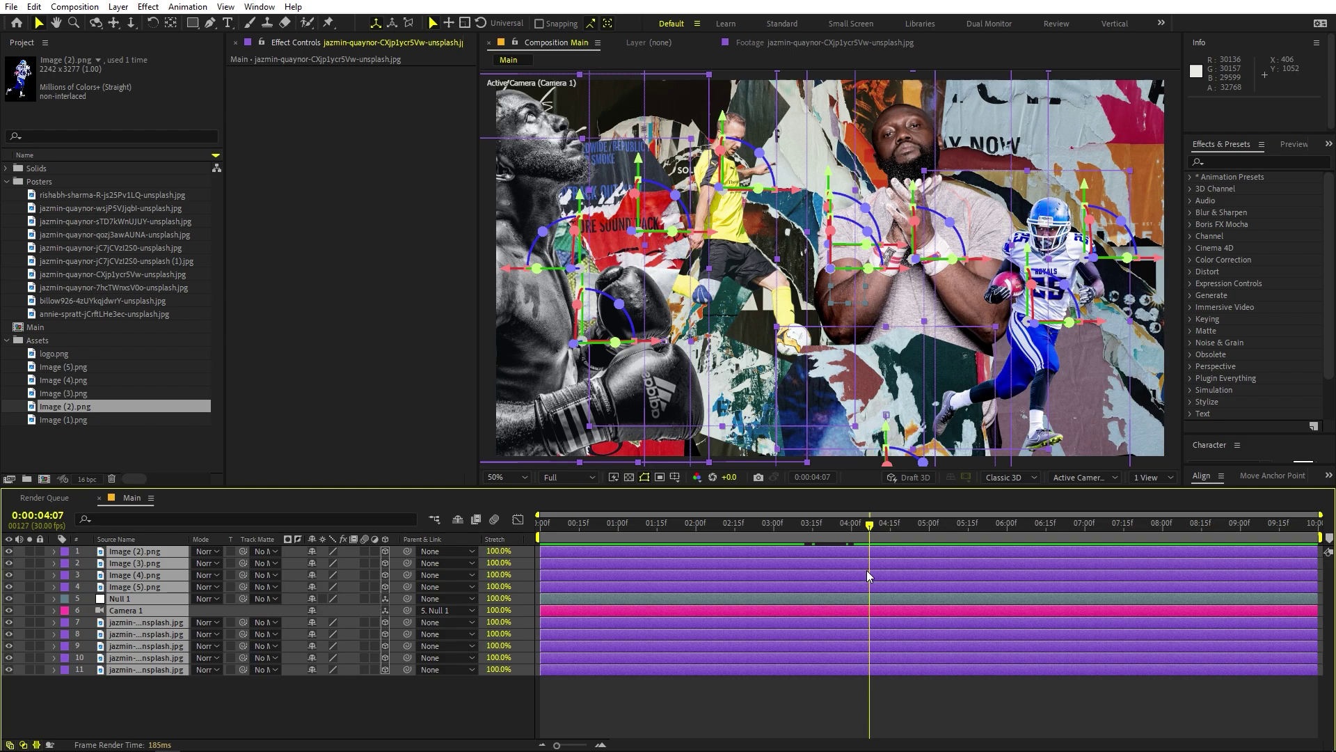
left_click(729, 694)
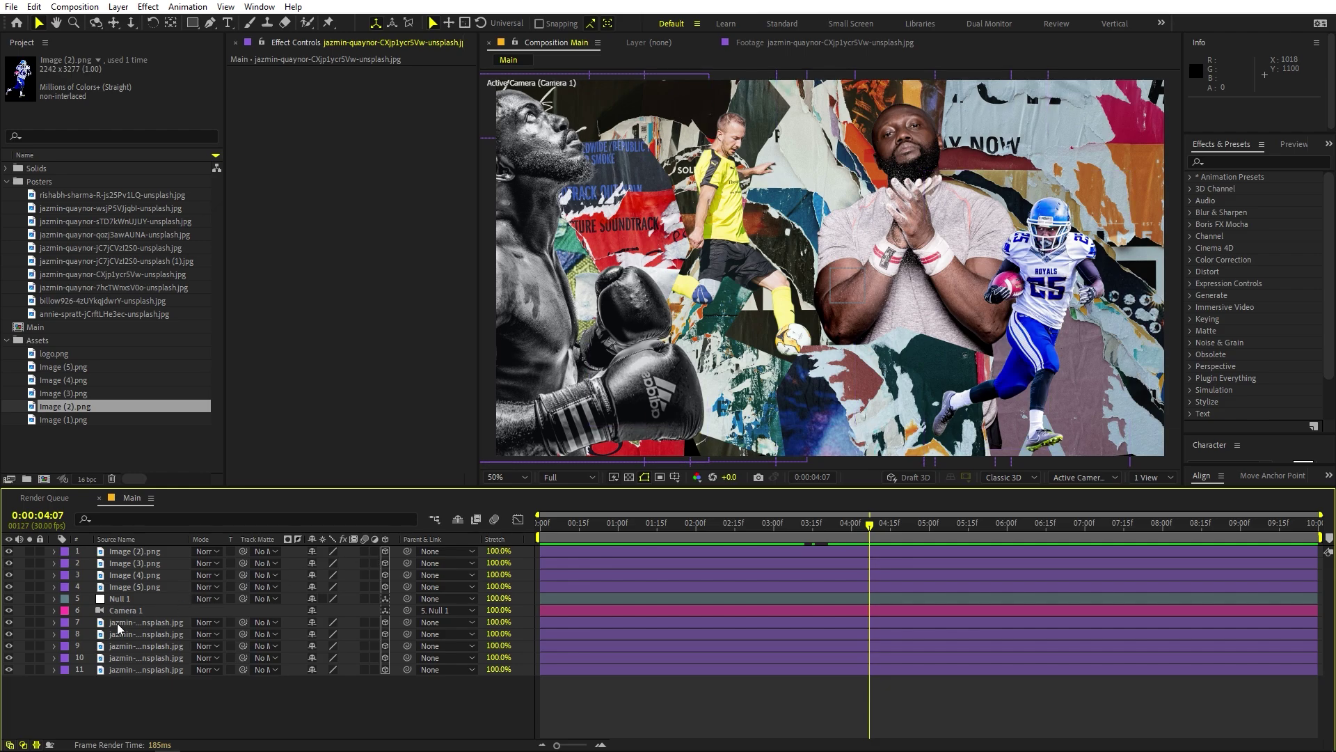
- Find the Drop Shadow effect and apply it to the qozj3awAUNA poster layer
left_click(139, 622)
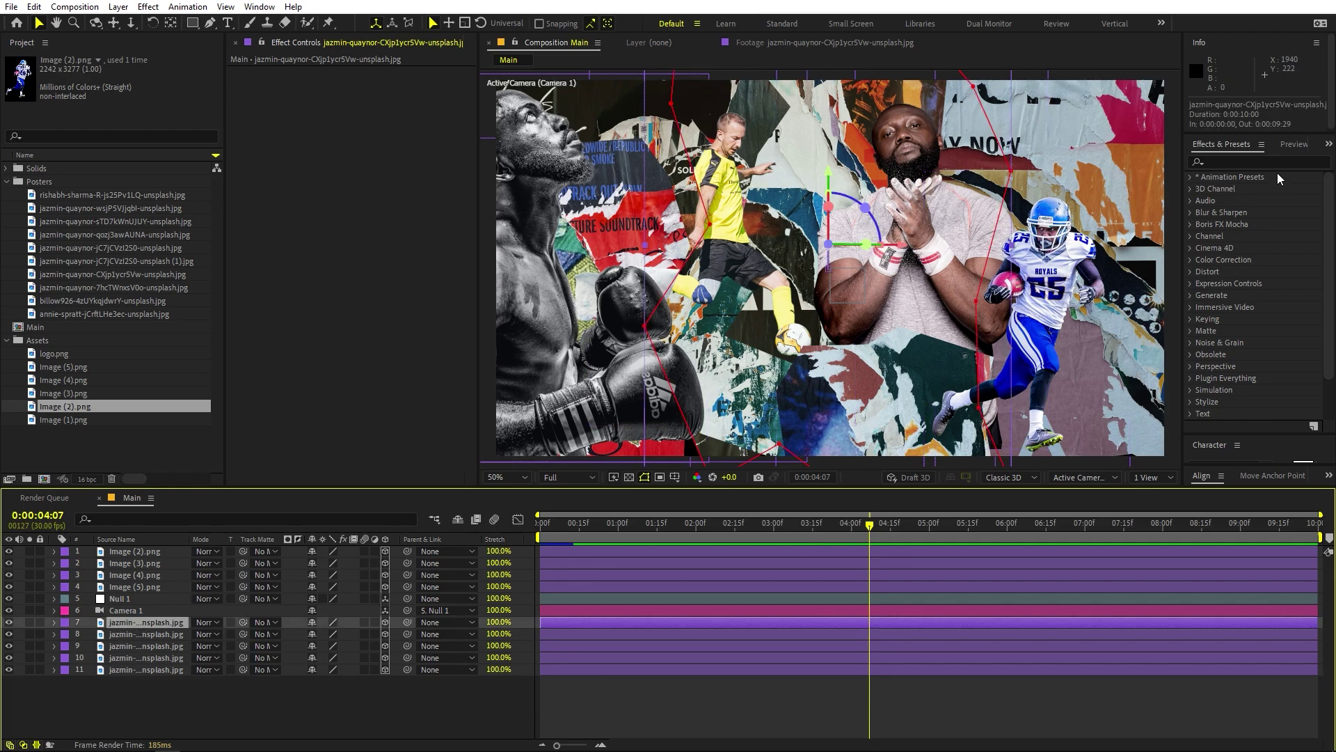
left_click(1252, 160)
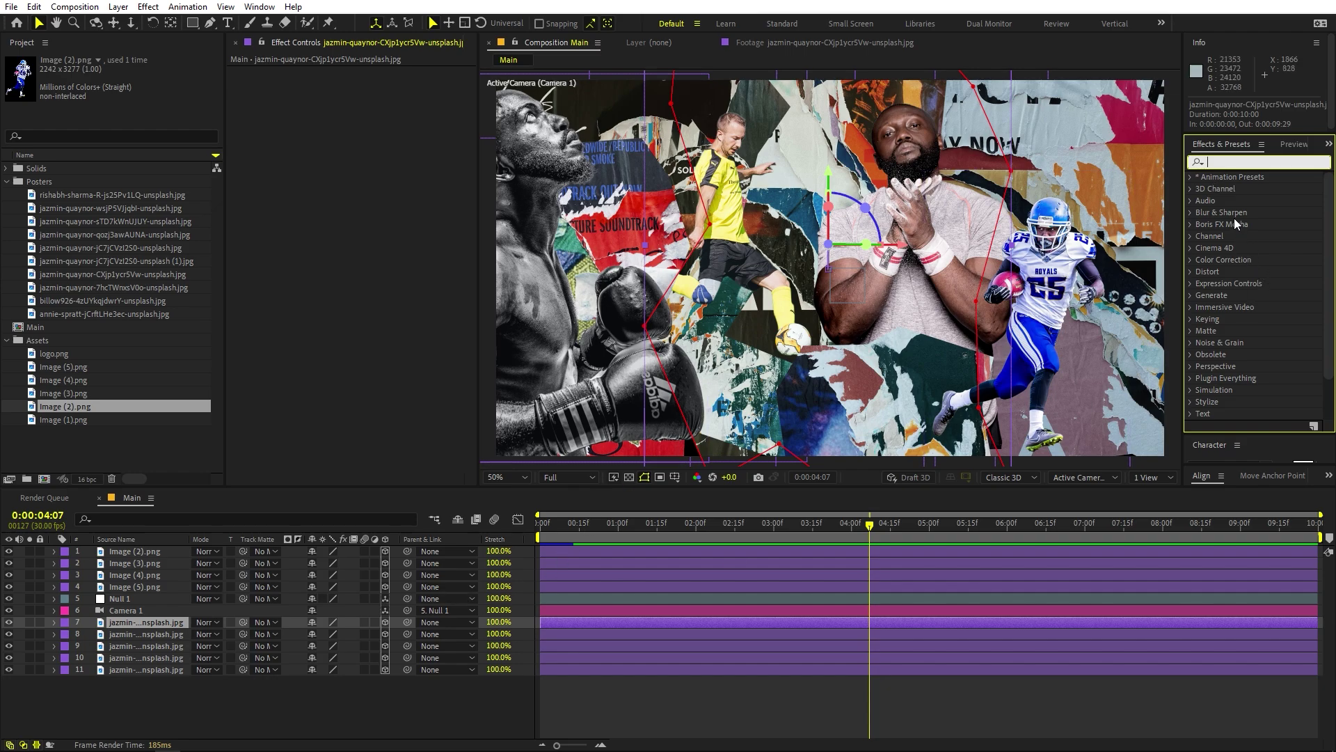
type("dr")
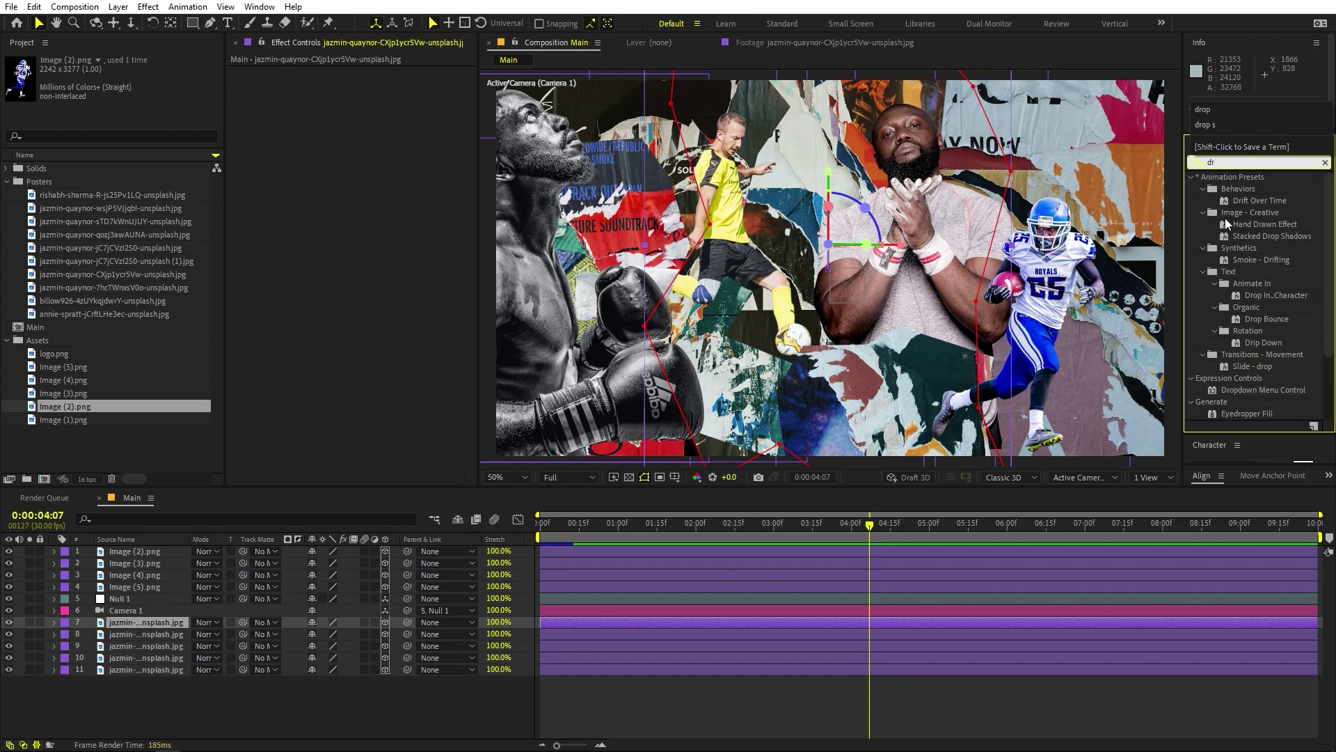
type("op")
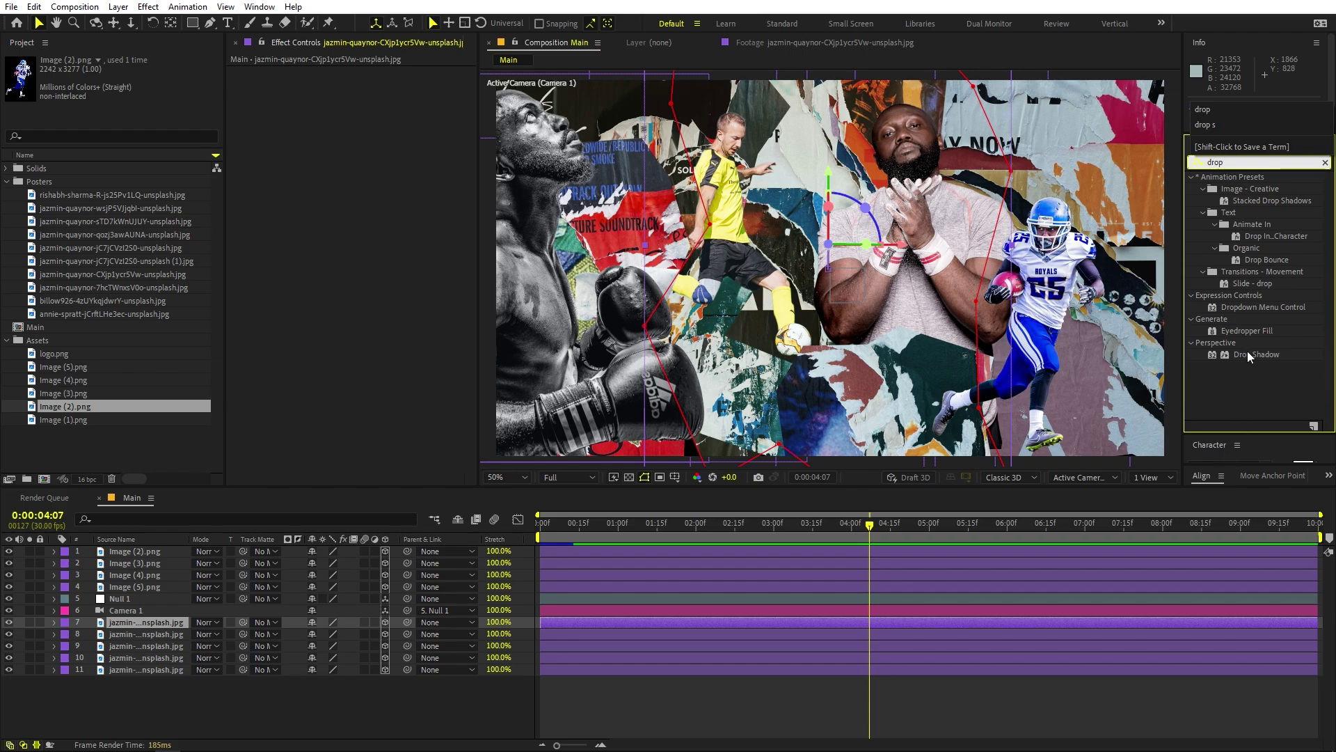
left_click_drag(1247, 351, 144, 647)
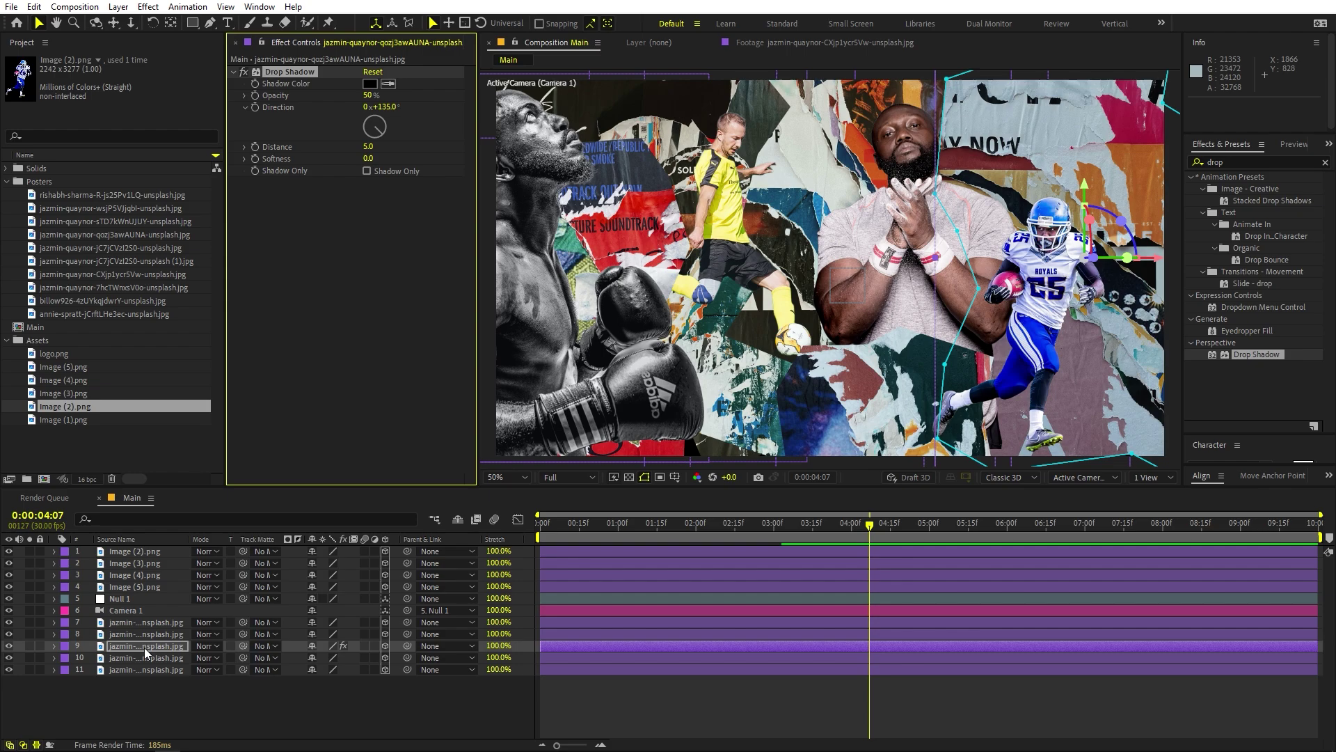
- Set the drop shadow to opacity 61%, direction -33°, distance 81 and softness 135, and compare with the effect off
scroll(939, 163, "up", 2)
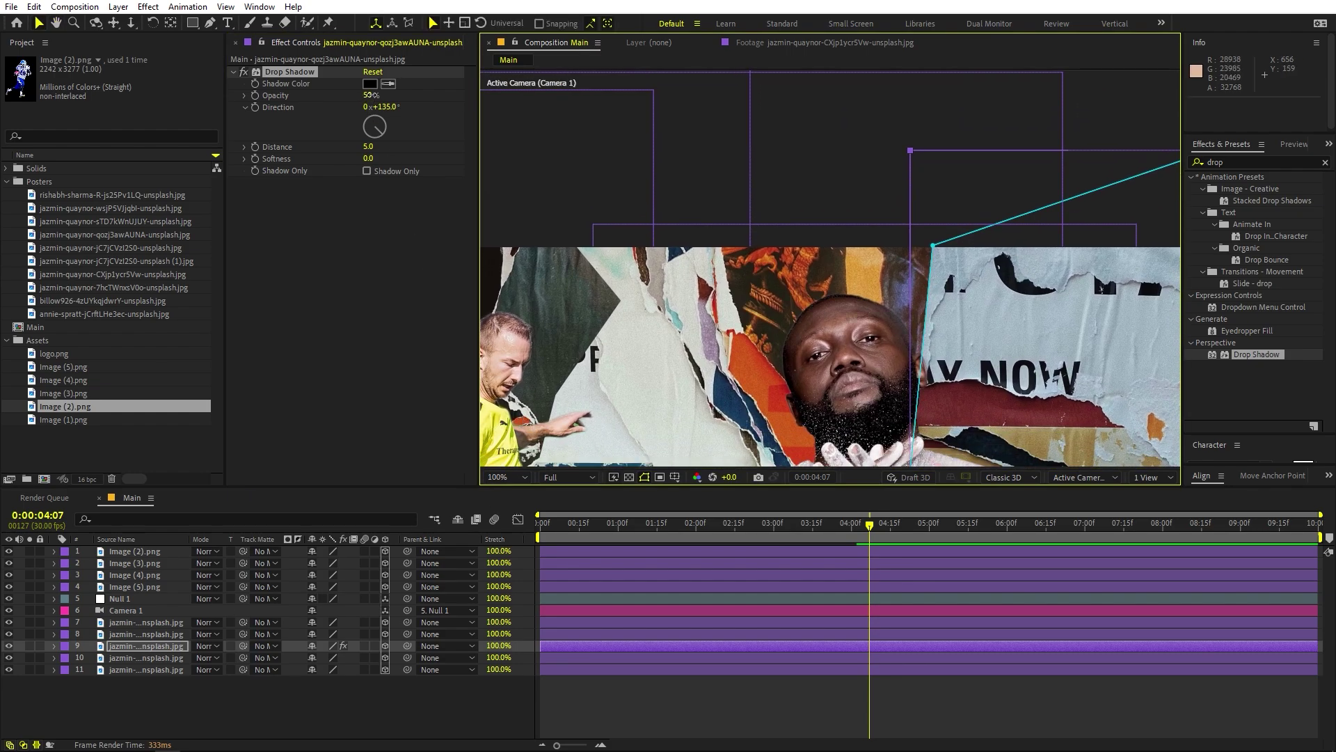
left_click_drag(367, 97, 381, 98)
left_click_drag(368, 146, 353, 97)
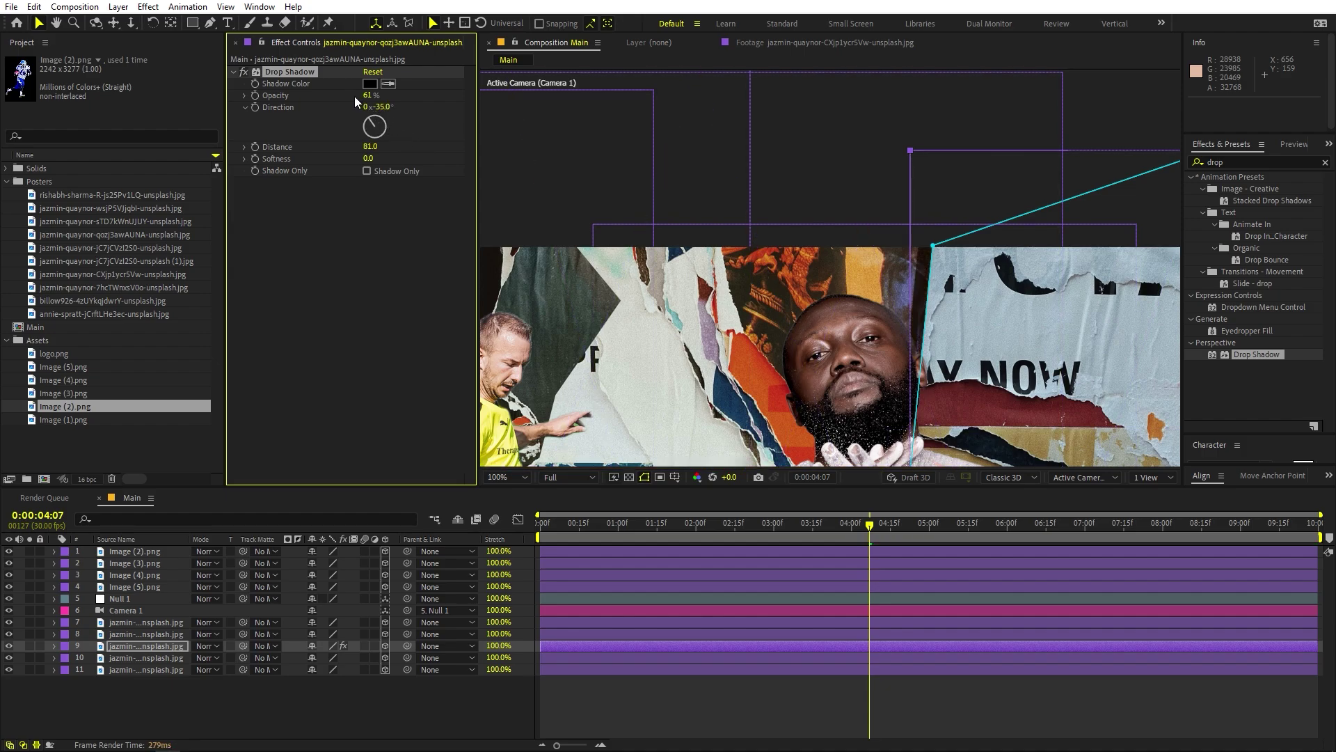
left_click_drag(368, 158, 468, 166)
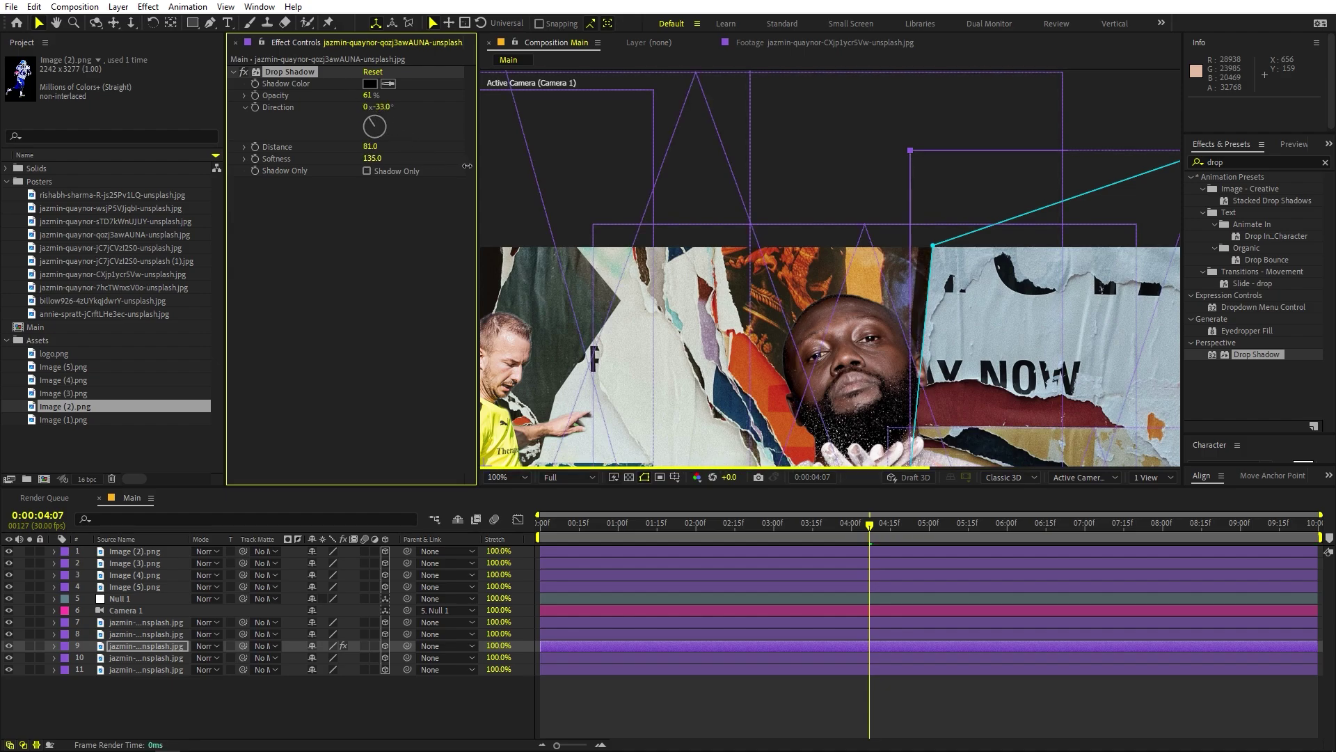
key("period")
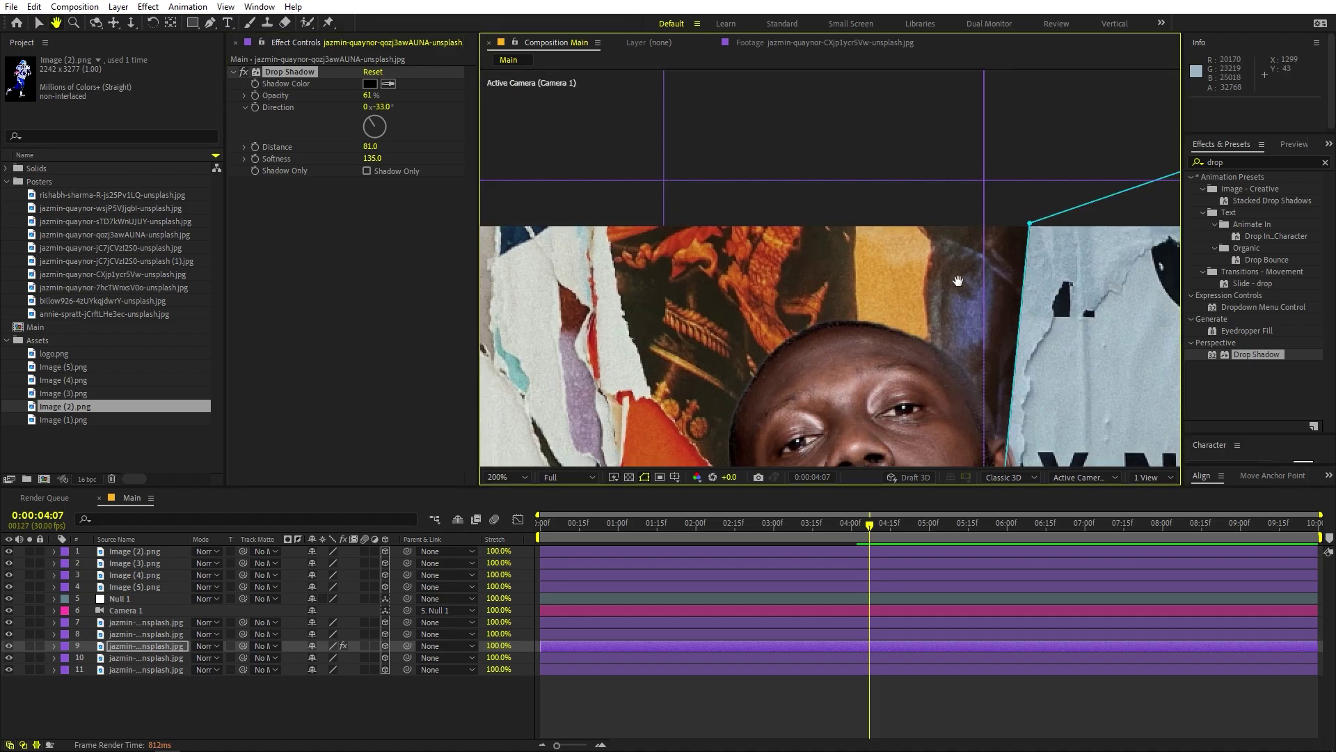
scroll(1096, 279, "up", 2)
left_click(242, 71)
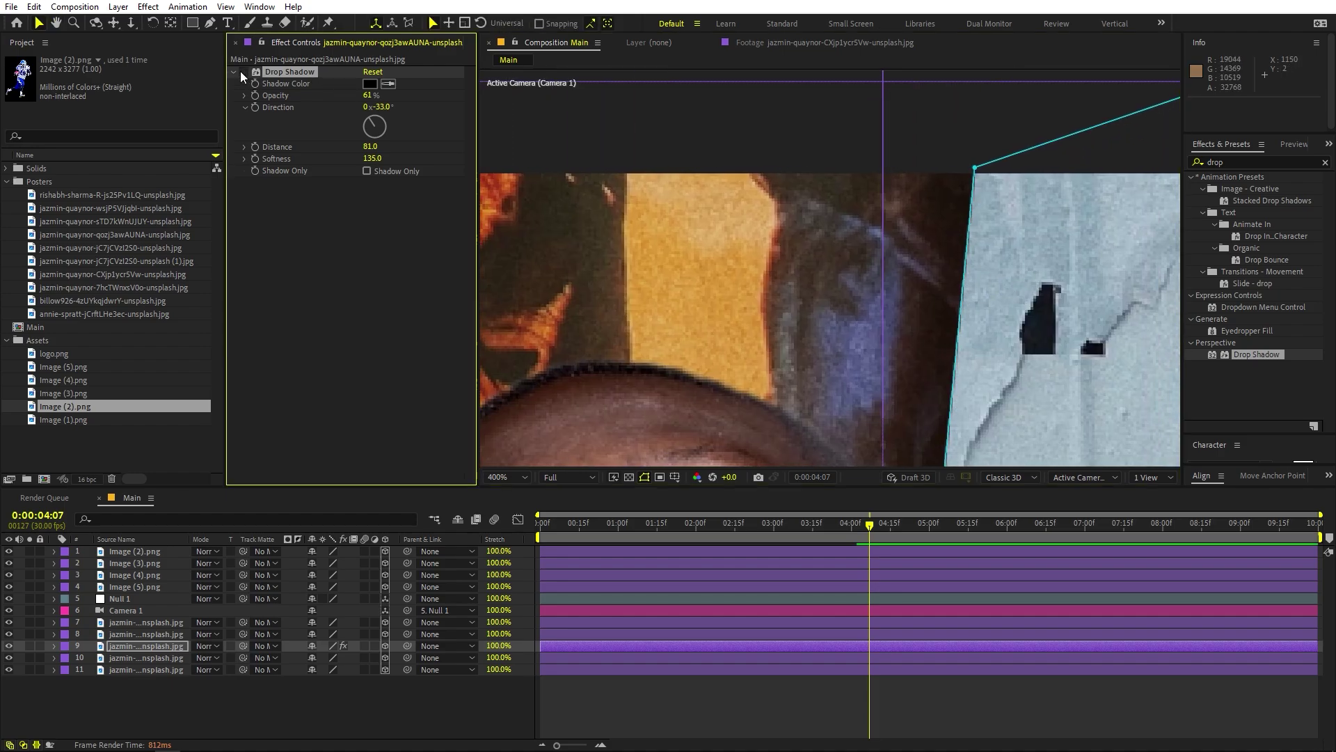
left_click(242, 71)
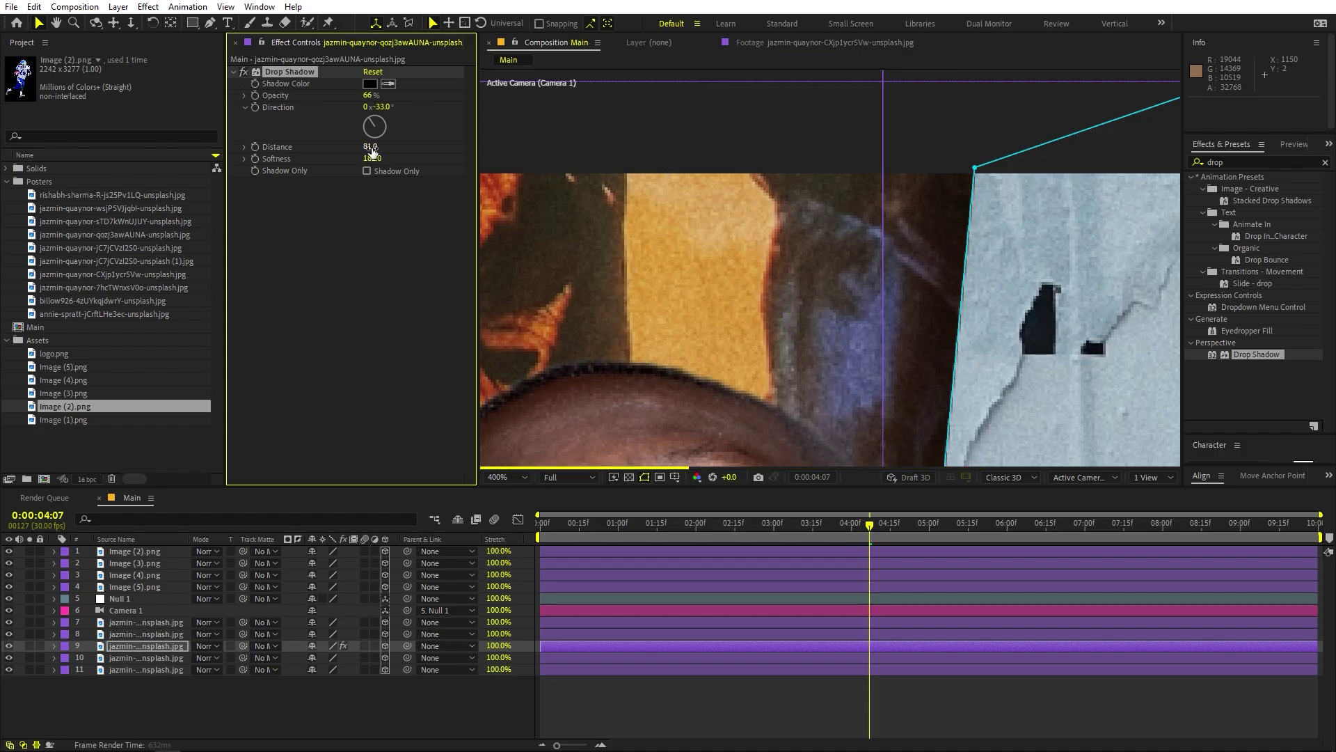
- Refine the qozj3awAUNA poster's drop shadow to opacity 56%, distance 154 and softness 224
left_click_drag(373, 151, 402, 148)
scroll(871, 294, "down", 8)
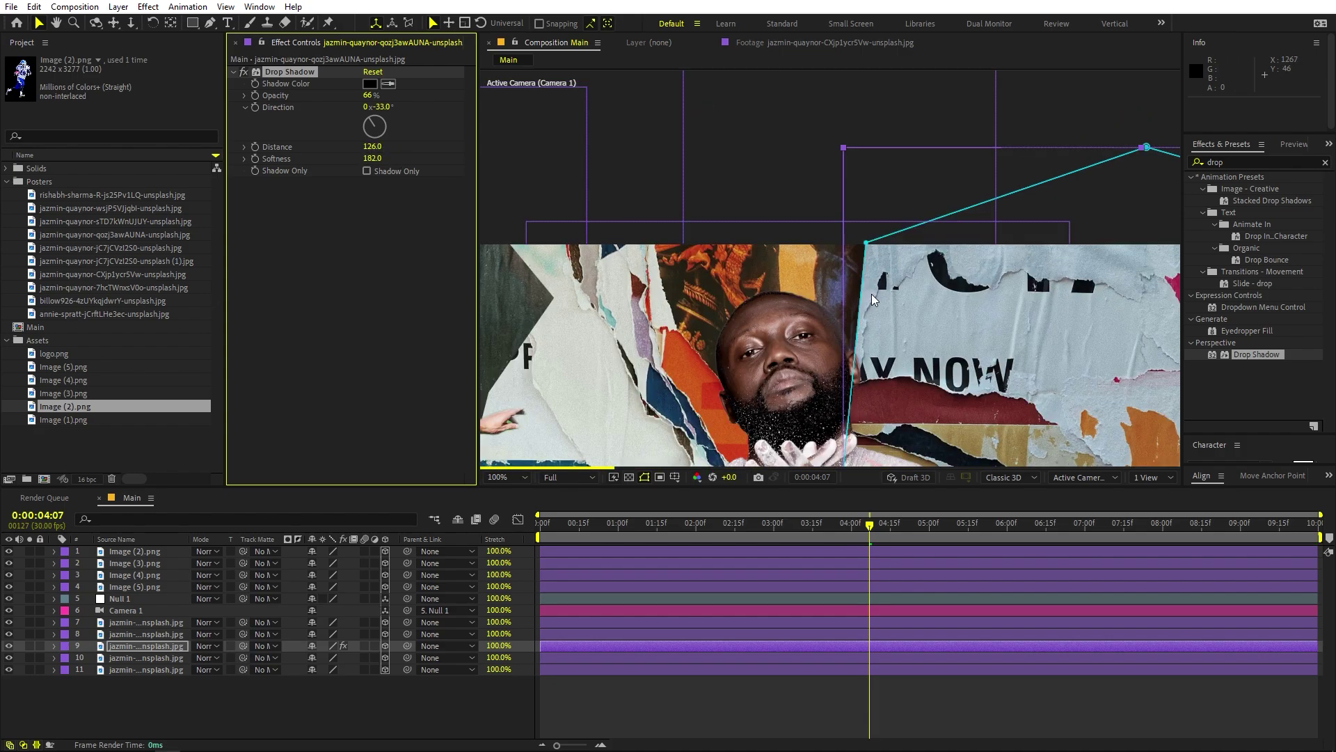
scroll(871, 294, "up", 4)
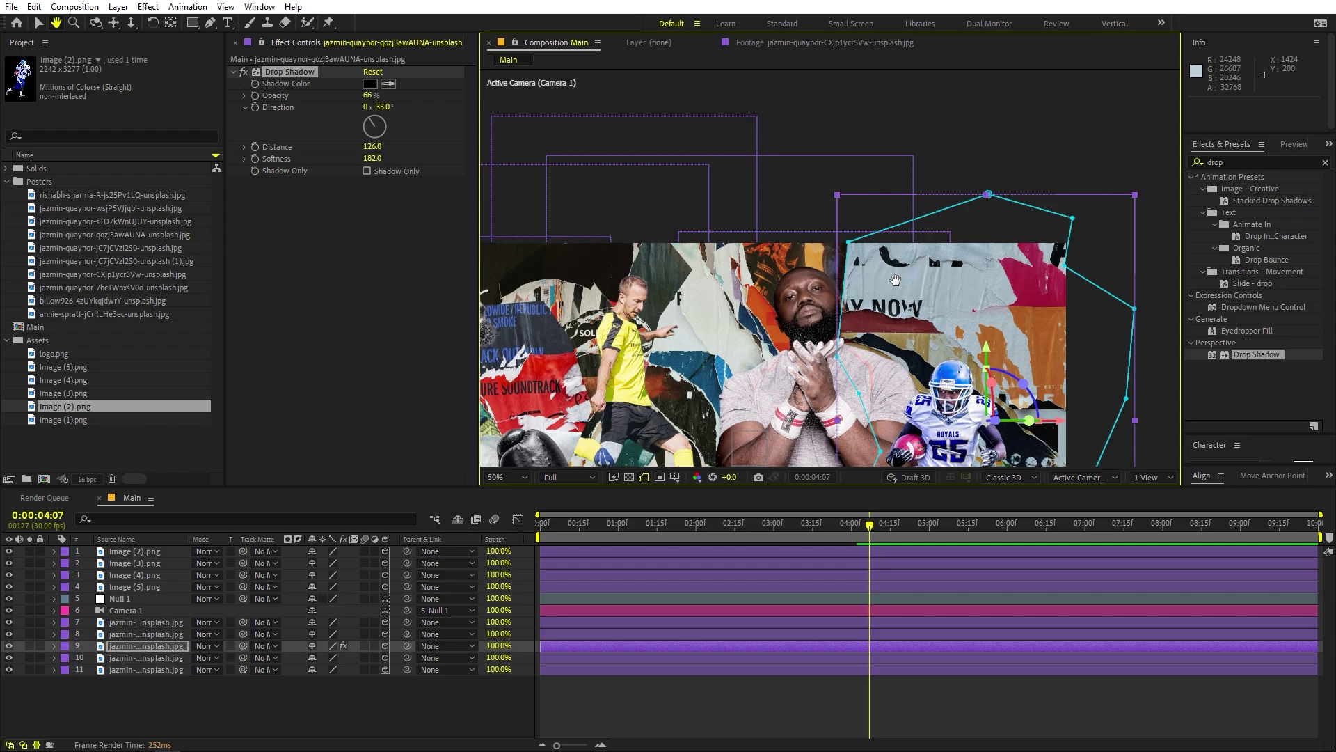
key("v")
left_click_drag(366, 97, 360, 99)
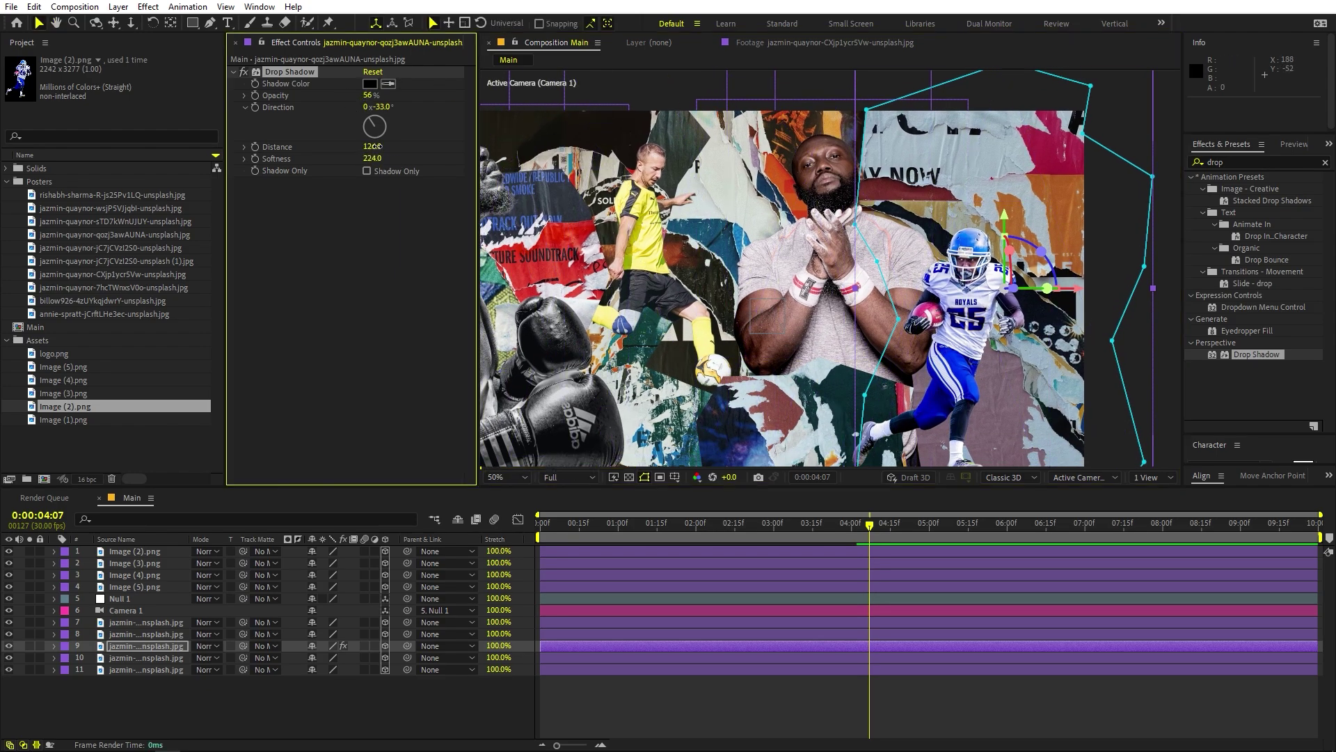
left_click_drag(393, 149, 396, 149)
- Copy the qozj3awAUNA poster's Drop Shadow onto the other four poster layers
left_click(141, 658)
key("ctrl+v")
left_click(148, 669)
key("ctrl+v")
left_click(146, 621)
key("ctrl+v")
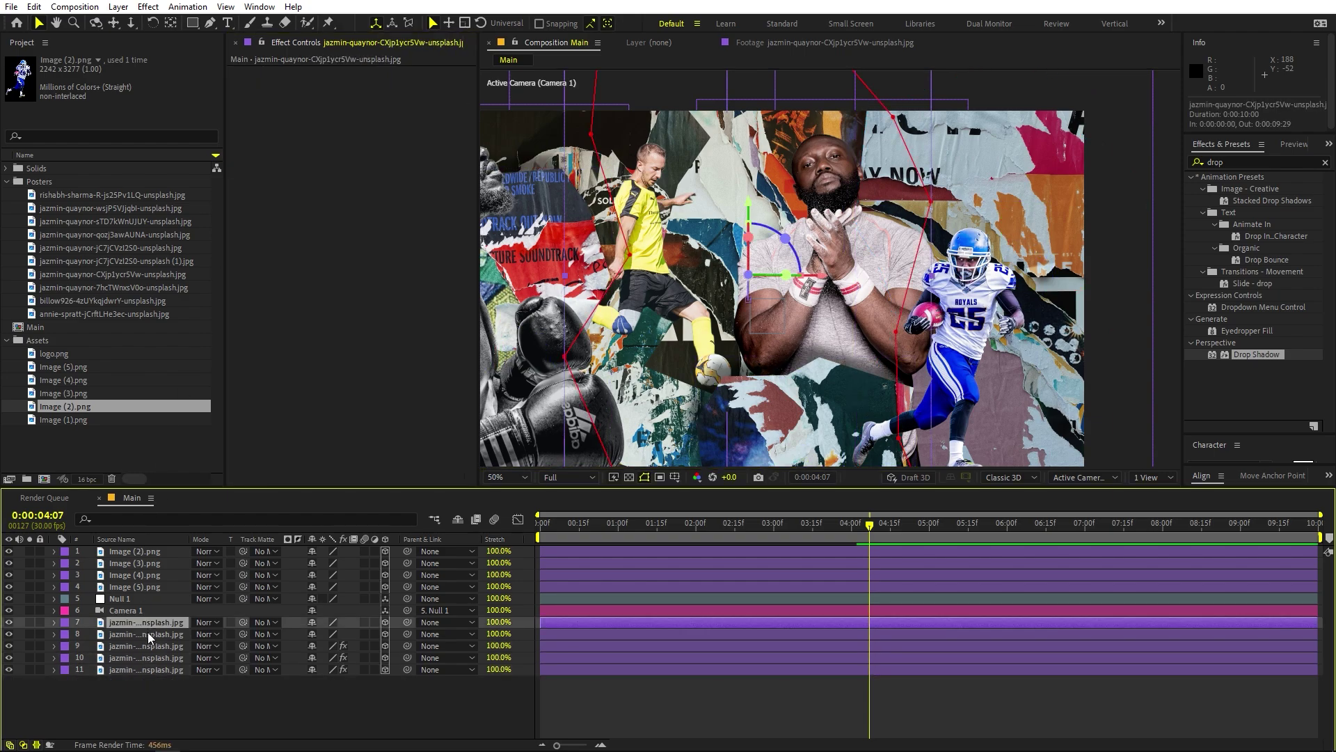
left_click(147, 632)
key("ctrl+v")
left_click(148, 647)
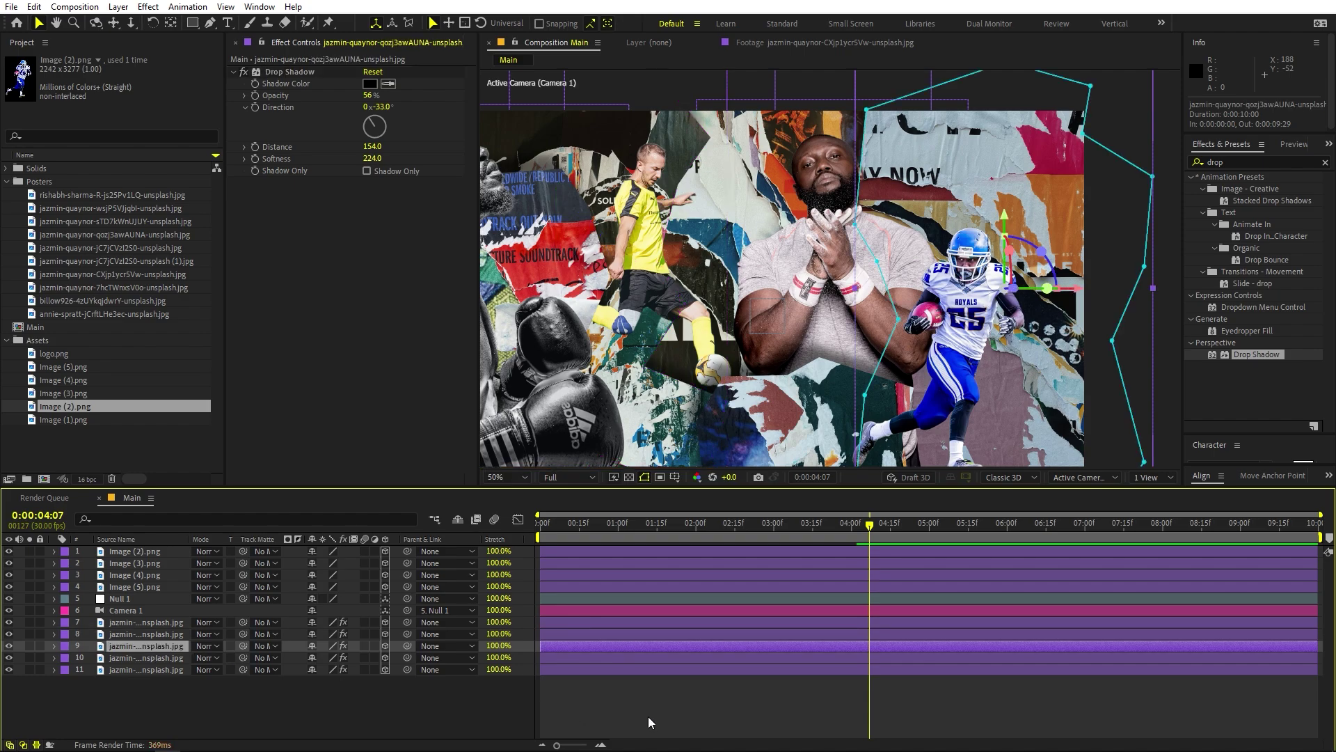
left_click(742, 731)
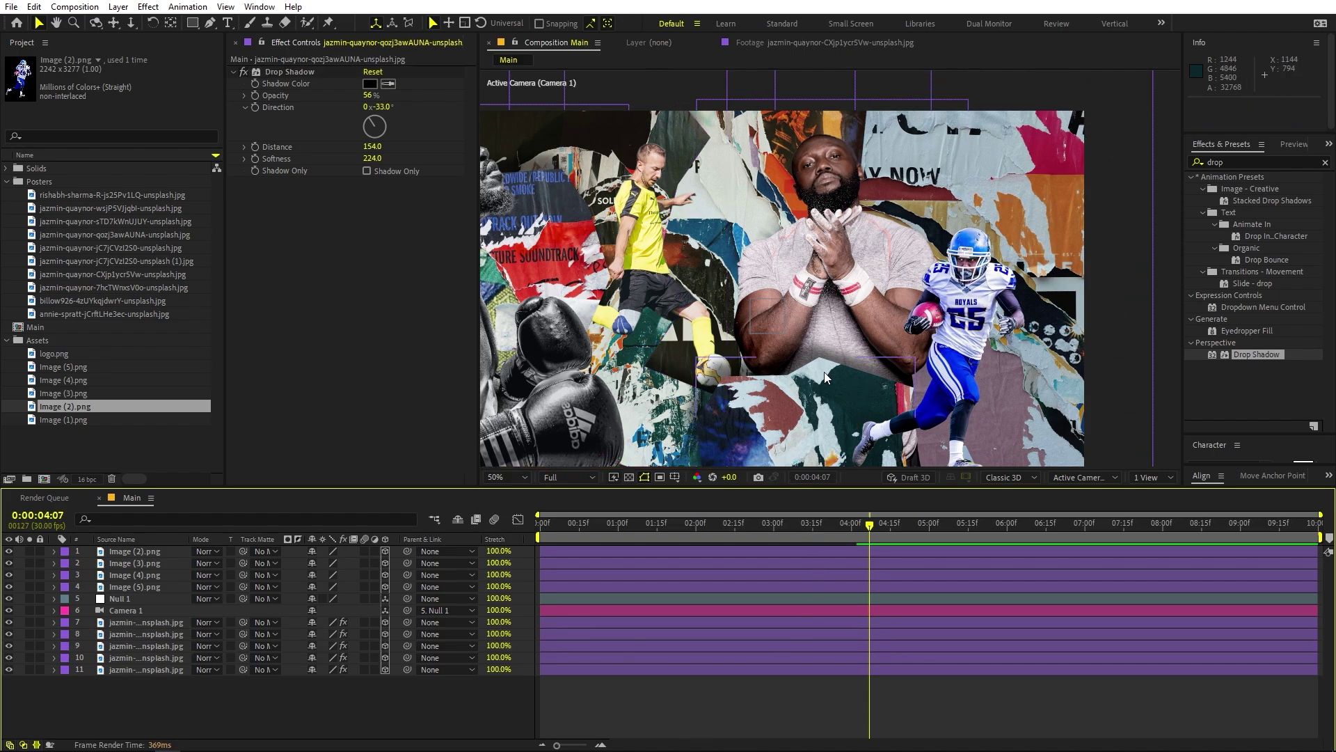
- Paste the Drop Shadow onto the Image (5).png athlete layer and reduce its distance to 52
left_click(759, 275)
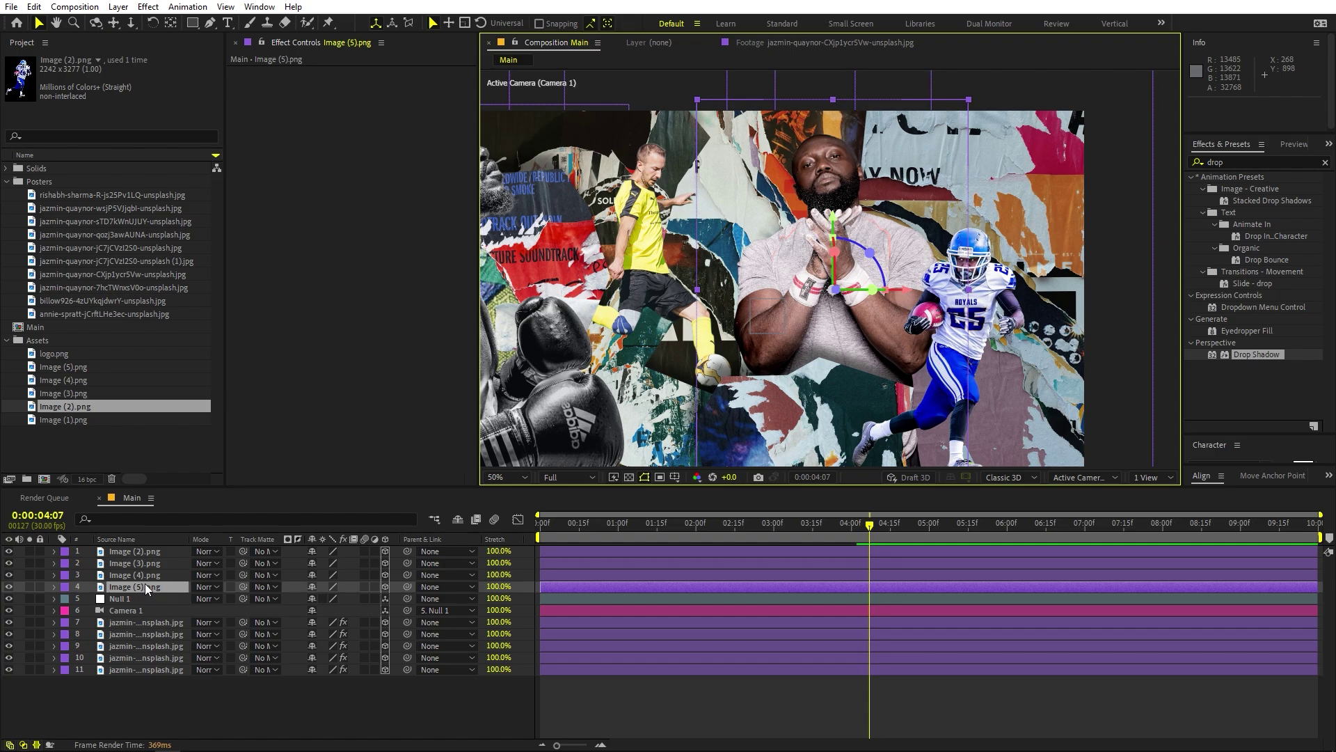
key("ctrl+v")
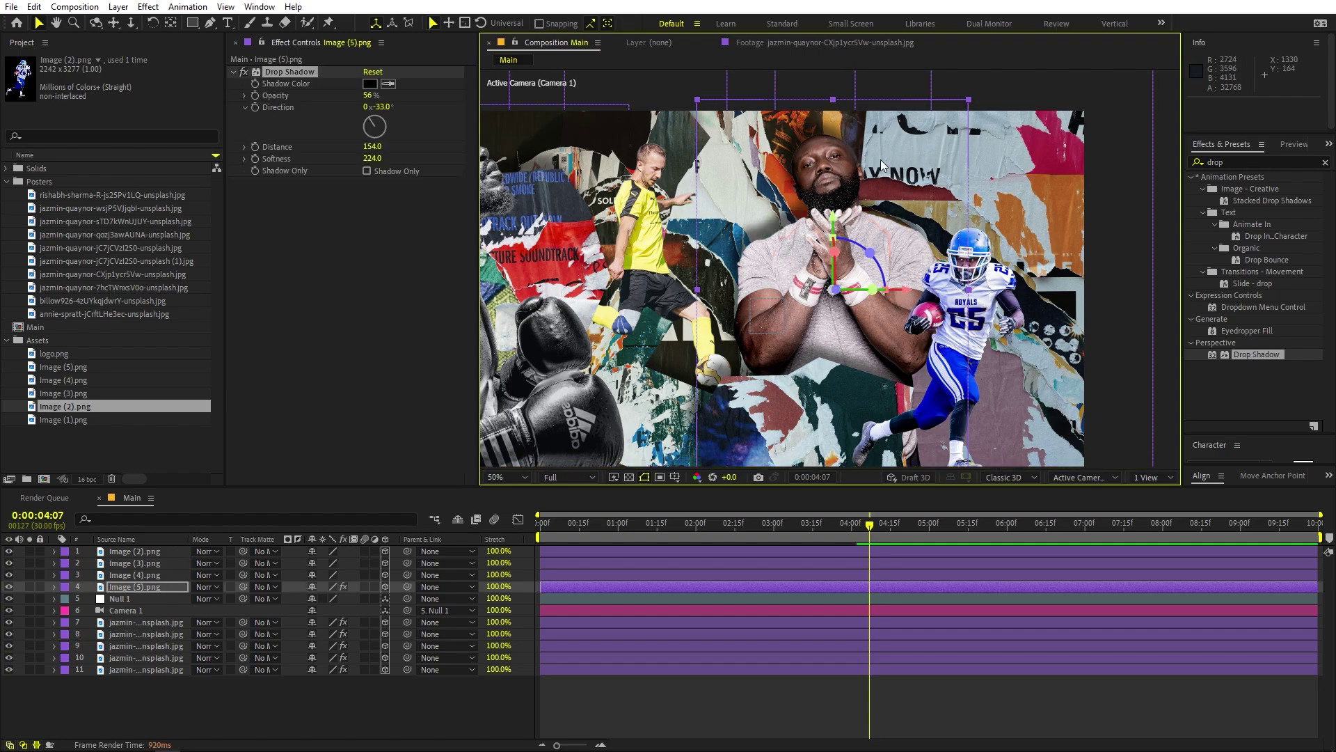
scroll(861, 240, "up", 2)
left_click_drag(861, 240, 898, 414)
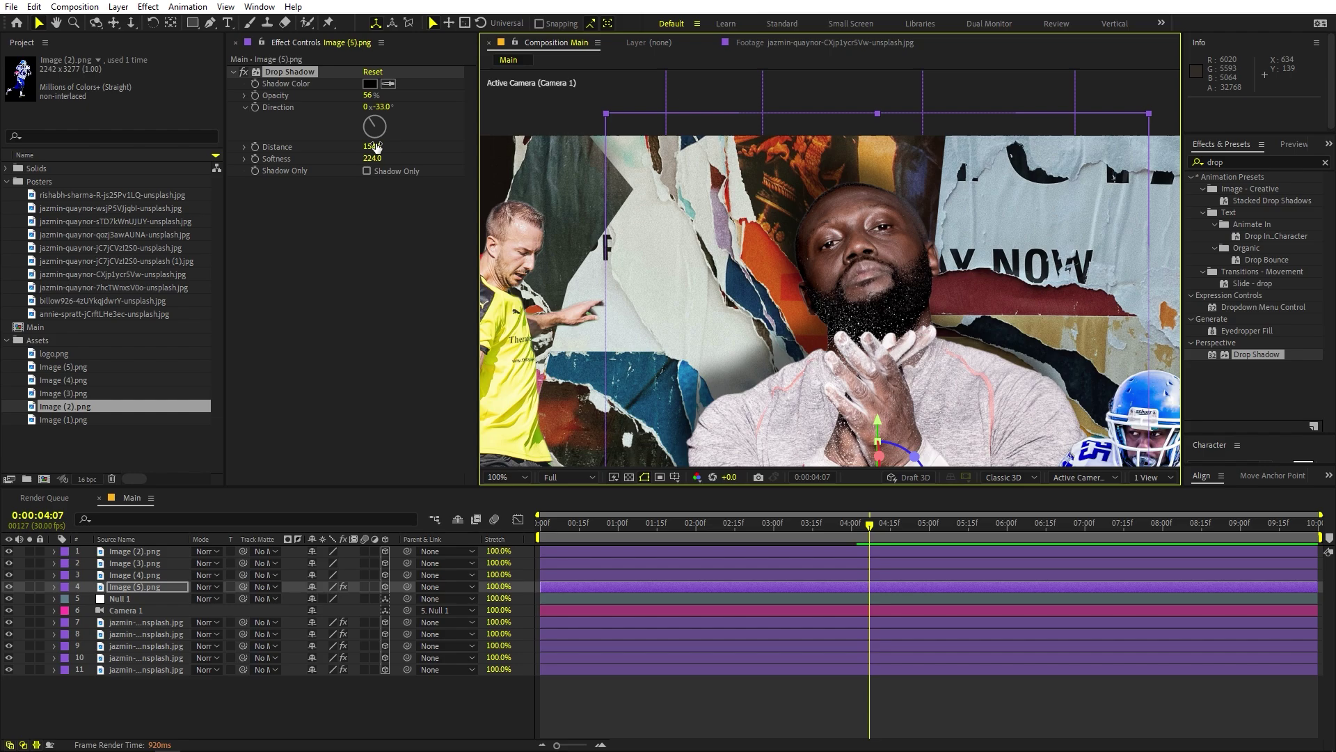
left_click_drag(374, 146, 352, 148)
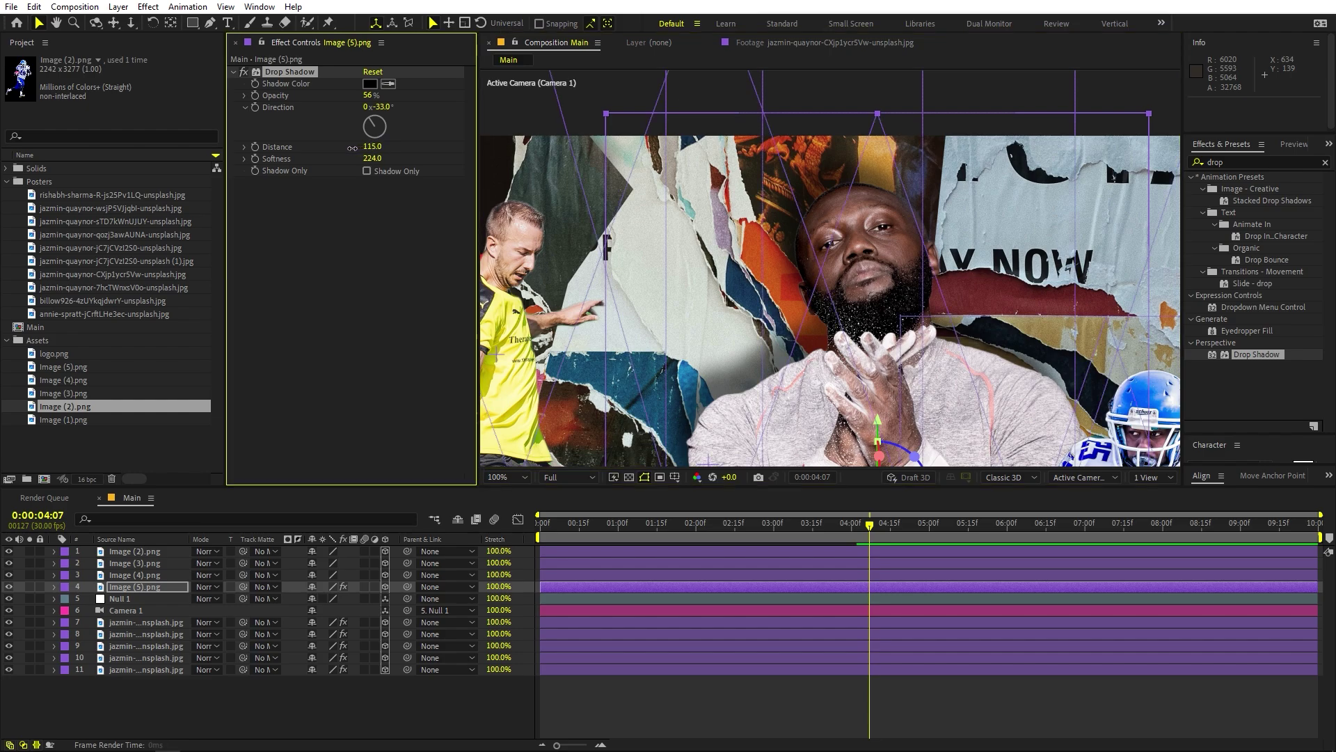
left_click_drag(329, 151, 307, 151)
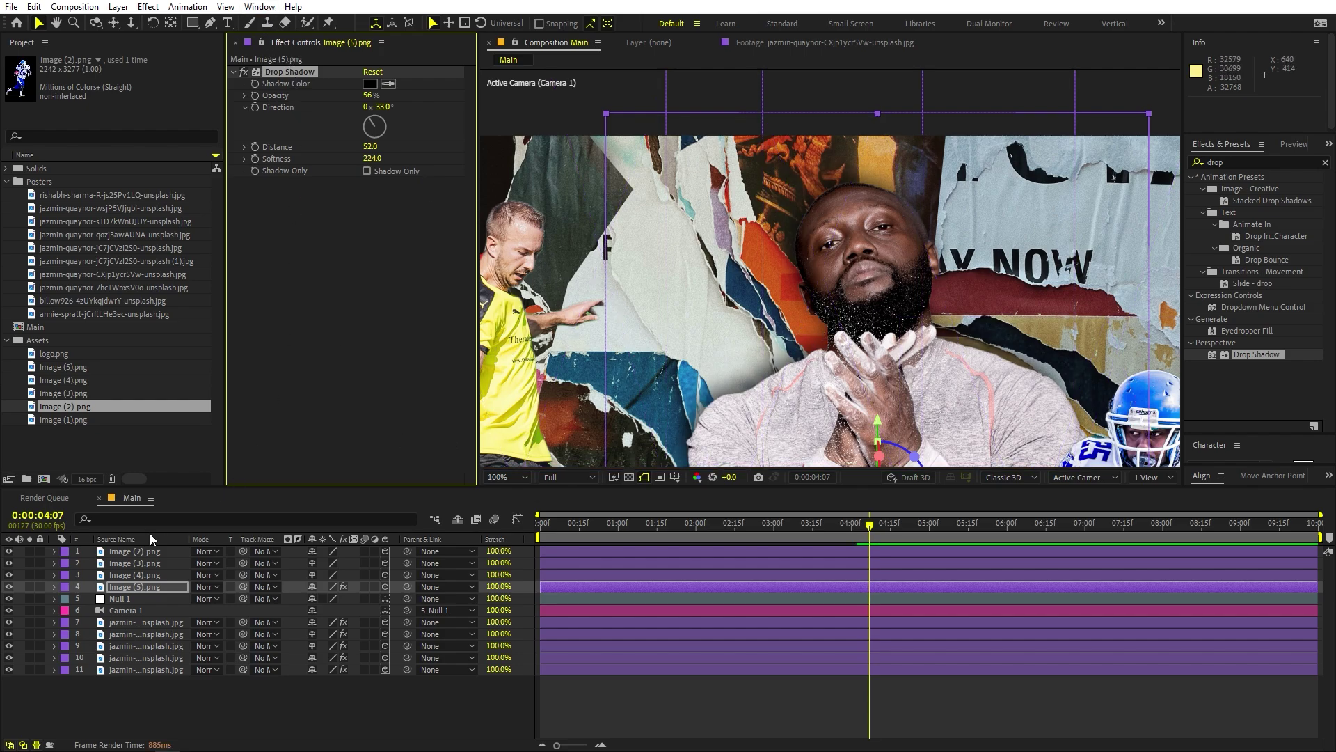
- Copy the adjusted Drop Shadow from Image (5).png onto the Image (4), Image (3) and Image (2) athlete layers
left_click(121, 575)
key("ctrl+v")
left_click(146, 563)
key("ctrl+v")
left_click(144, 552)
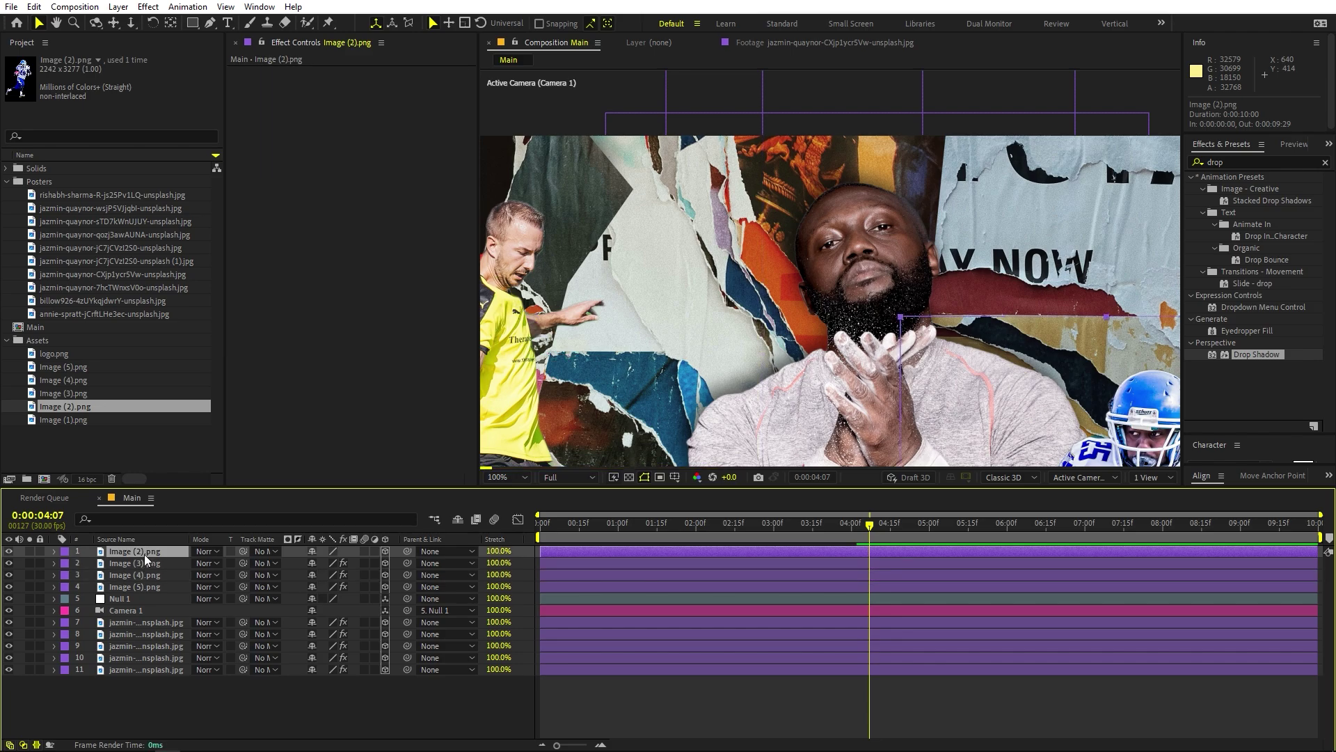
key("ctrl+v")
left_click_drag(777, 274, 781, 250)
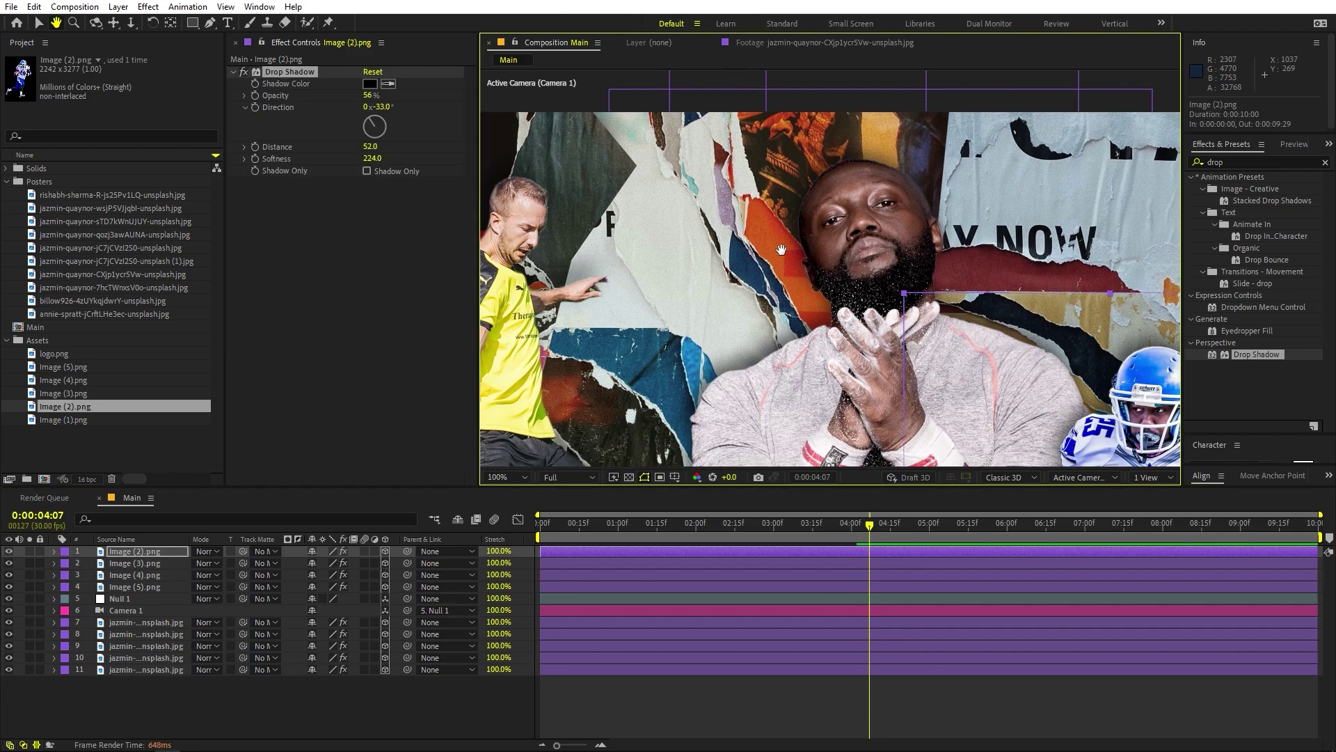
key("v")
scroll(689, 344, "down", 3)
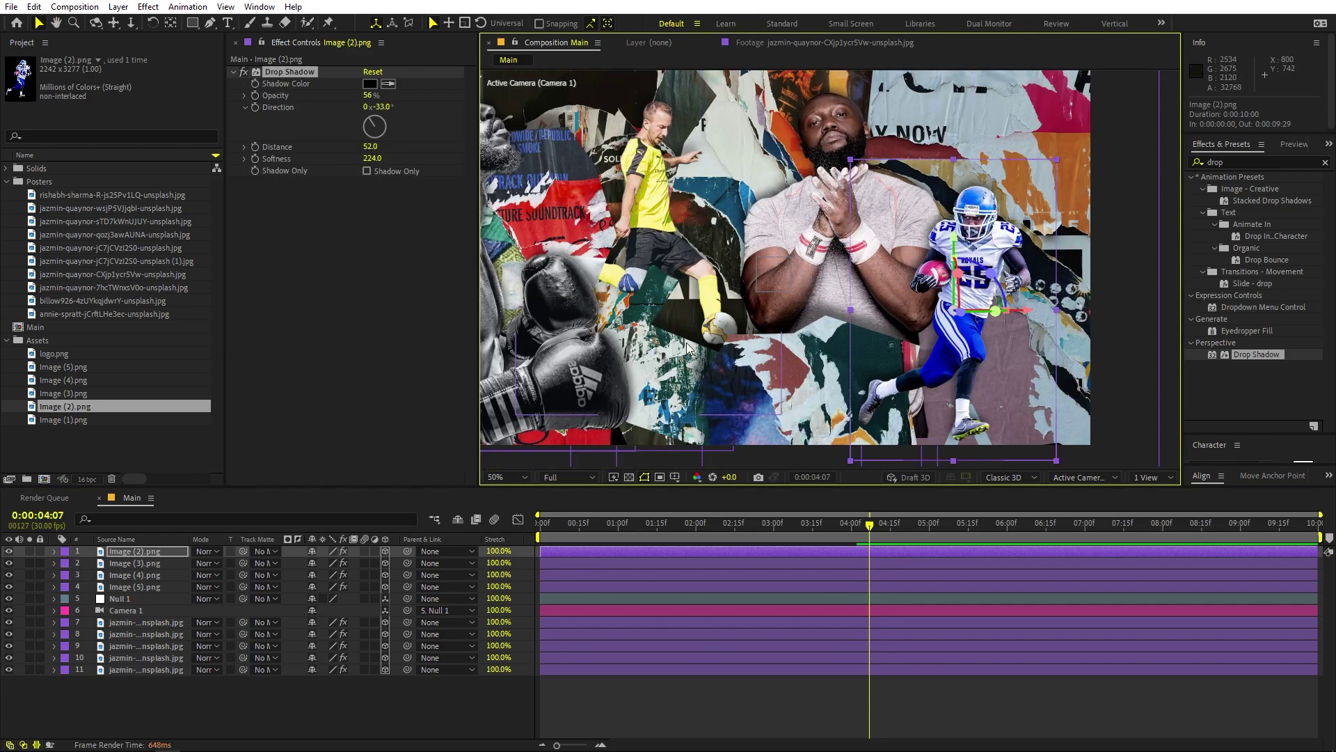
left_click(611, 674)
left_click_drag(813, 164, 826, 188)
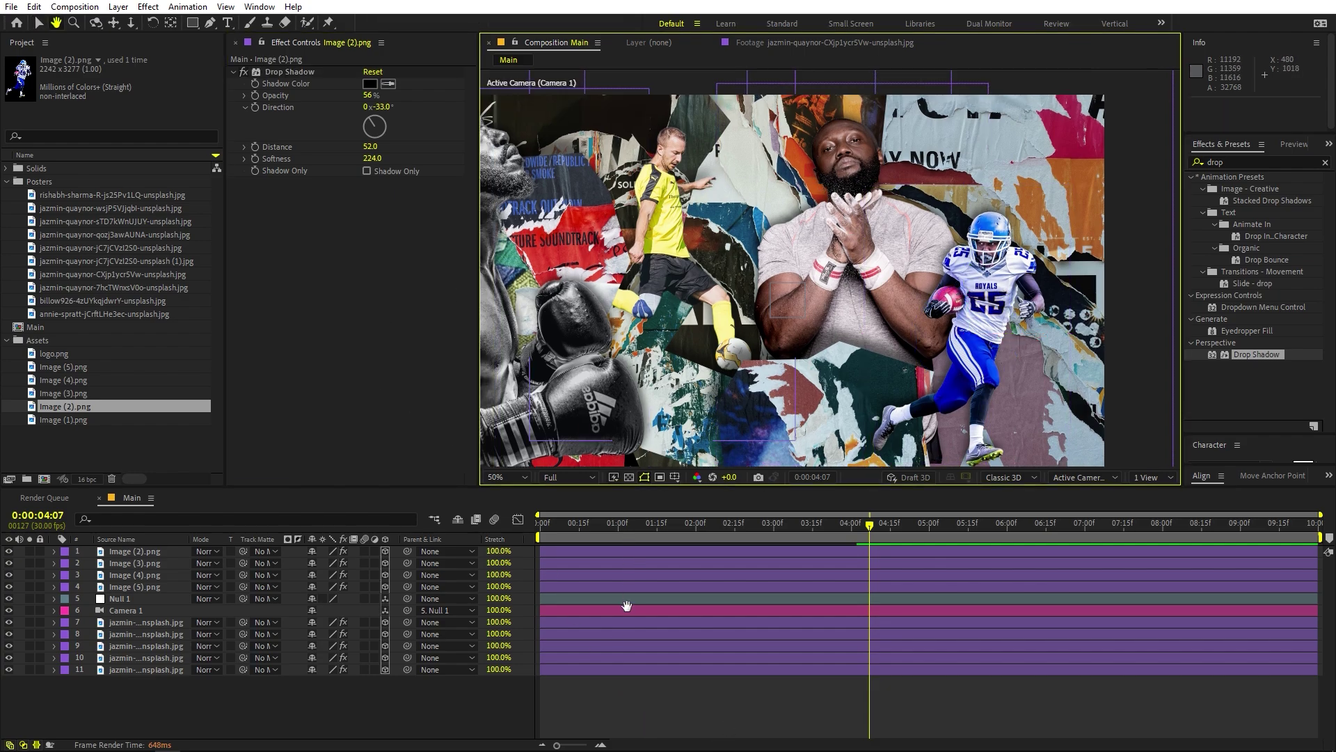
key("v")
- Find the Exposure effect, apply it to the CXjp1ycrSVw poster layer and set its exposure to -1
left_click(595, 623)
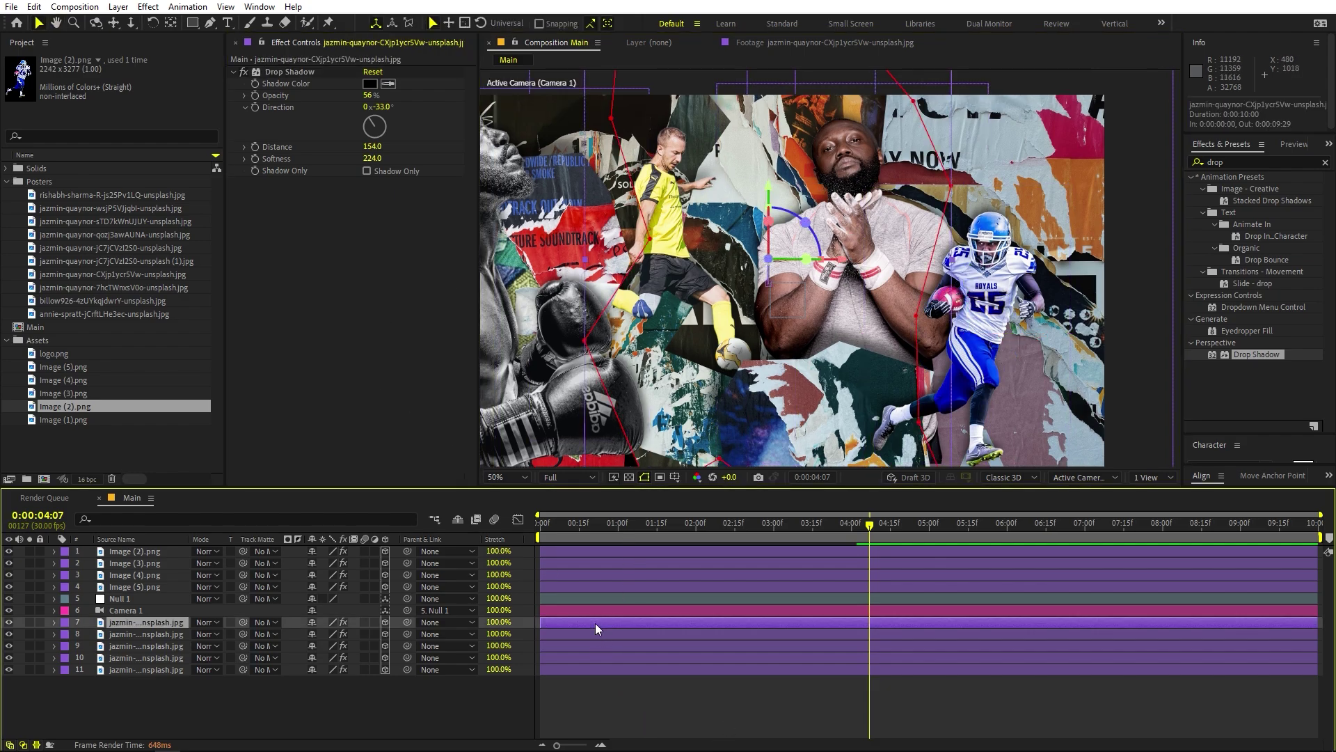
left_click(1270, 165)
left_click(1253, 163)
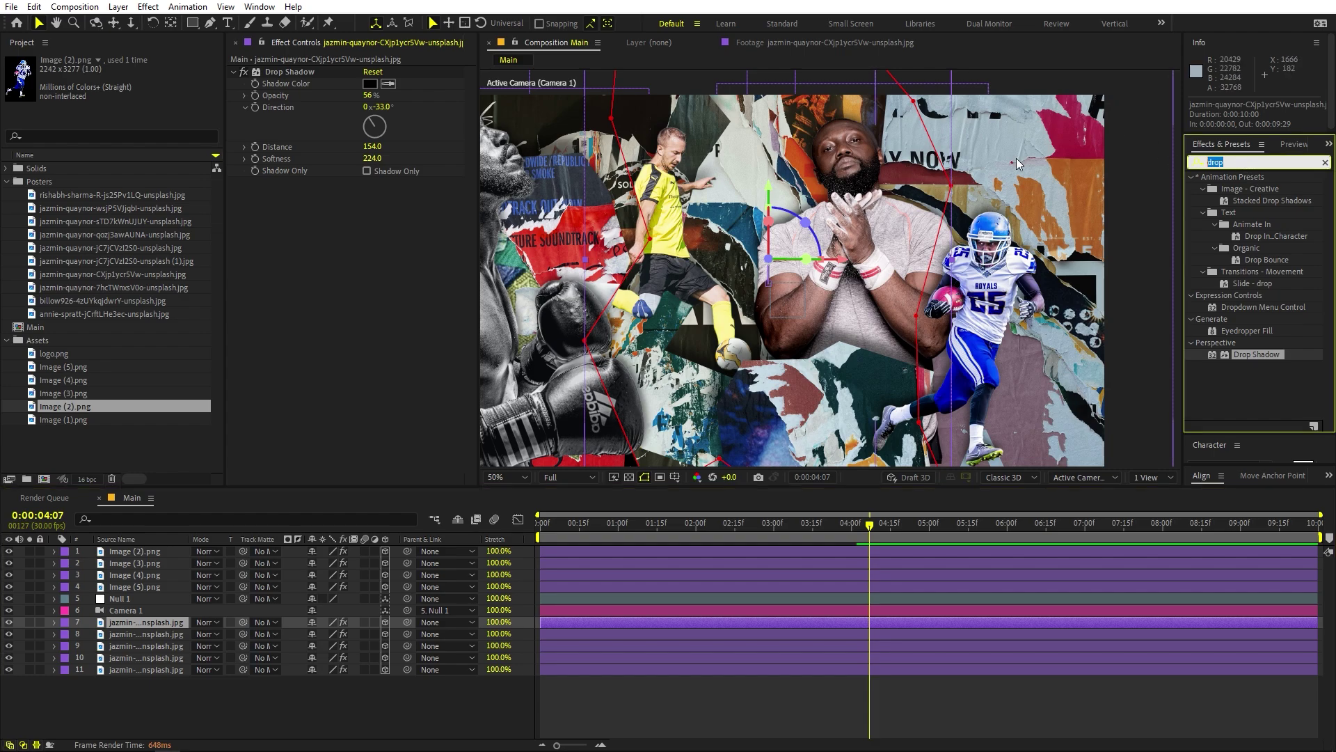
type("expos")
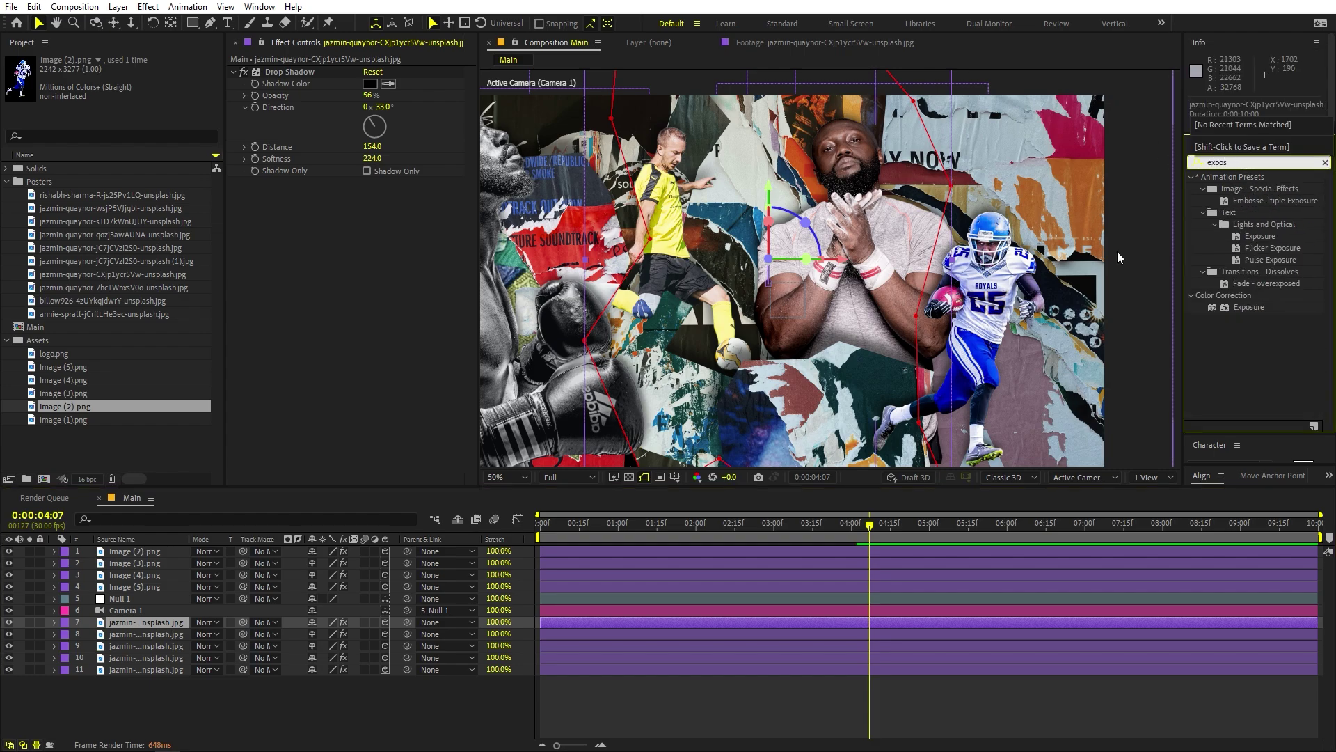
left_click_drag(1249, 307, 139, 623)
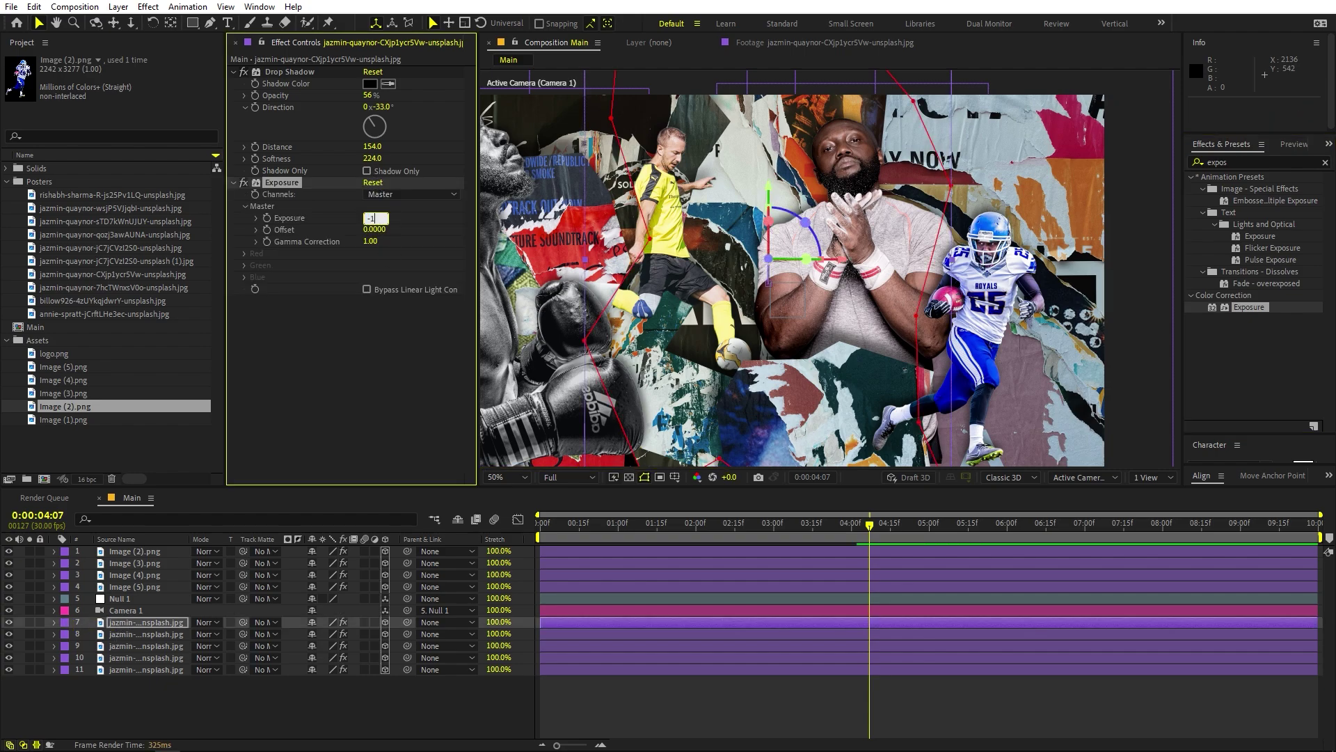
type("-1")
key("Return")
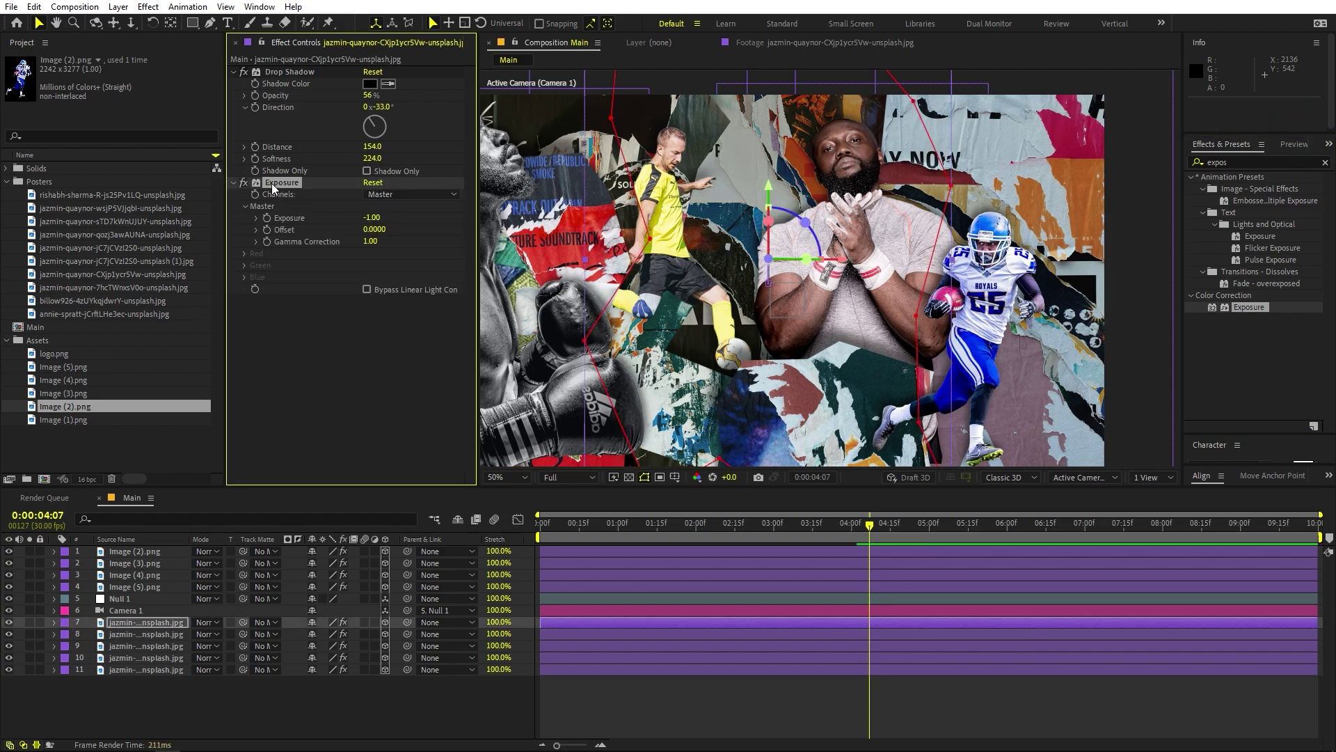
- Copy the CXjp1ycrSVw poster's Exposure effect onto the remaining poster layers
left_click(140, 636)
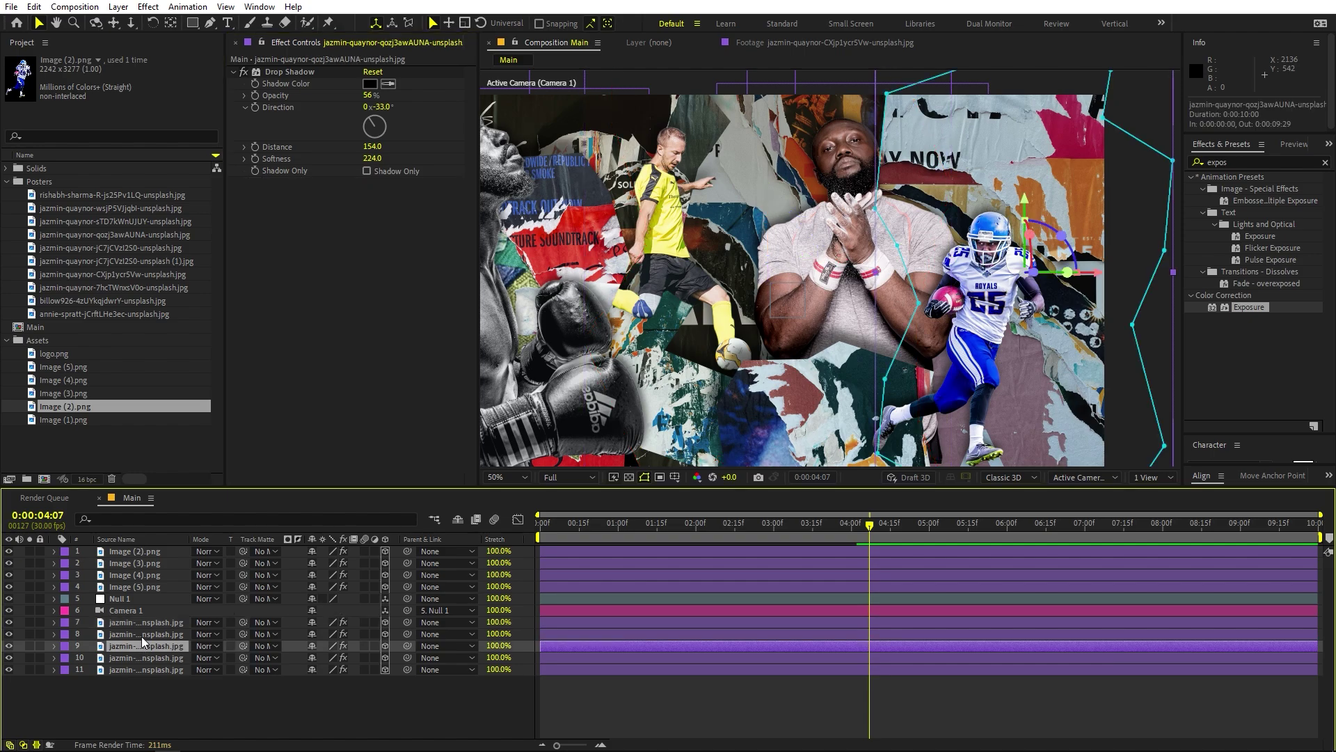
key("ctrl+v")
left_click(143, 659)
key("ctrl+v")
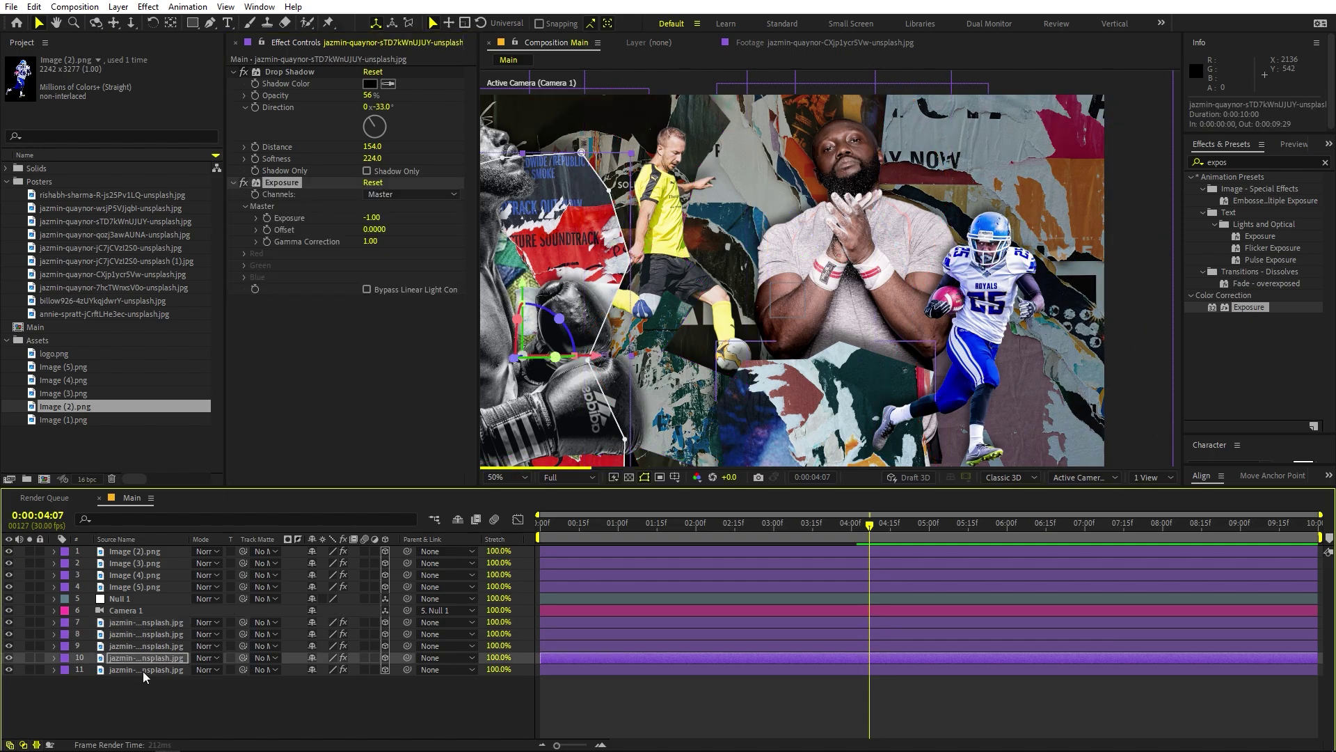
left_click(143, 670)
key("ctrl+v")
left_click(723, 707)
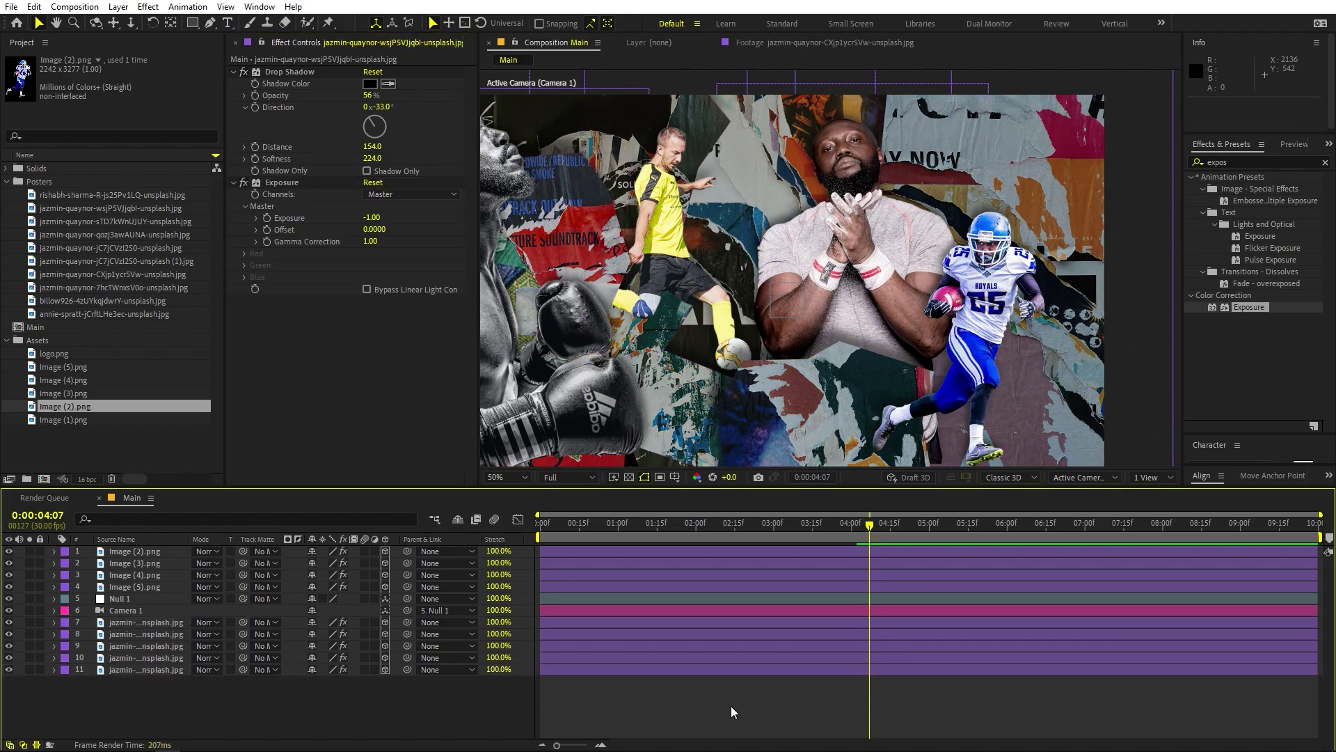
- Preview the composition from the first frame to check the shadows and darkened posters in motion
left_click(655, 209)
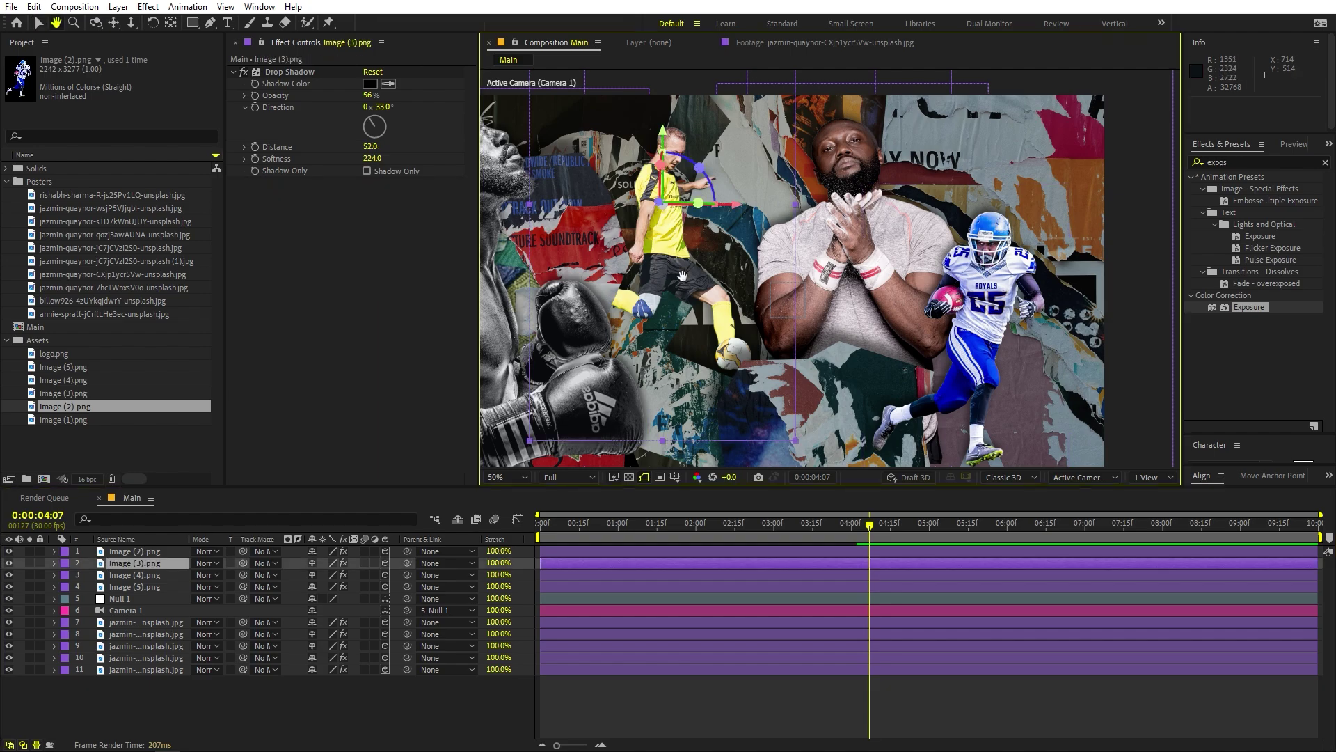
key("Home")
key("space")
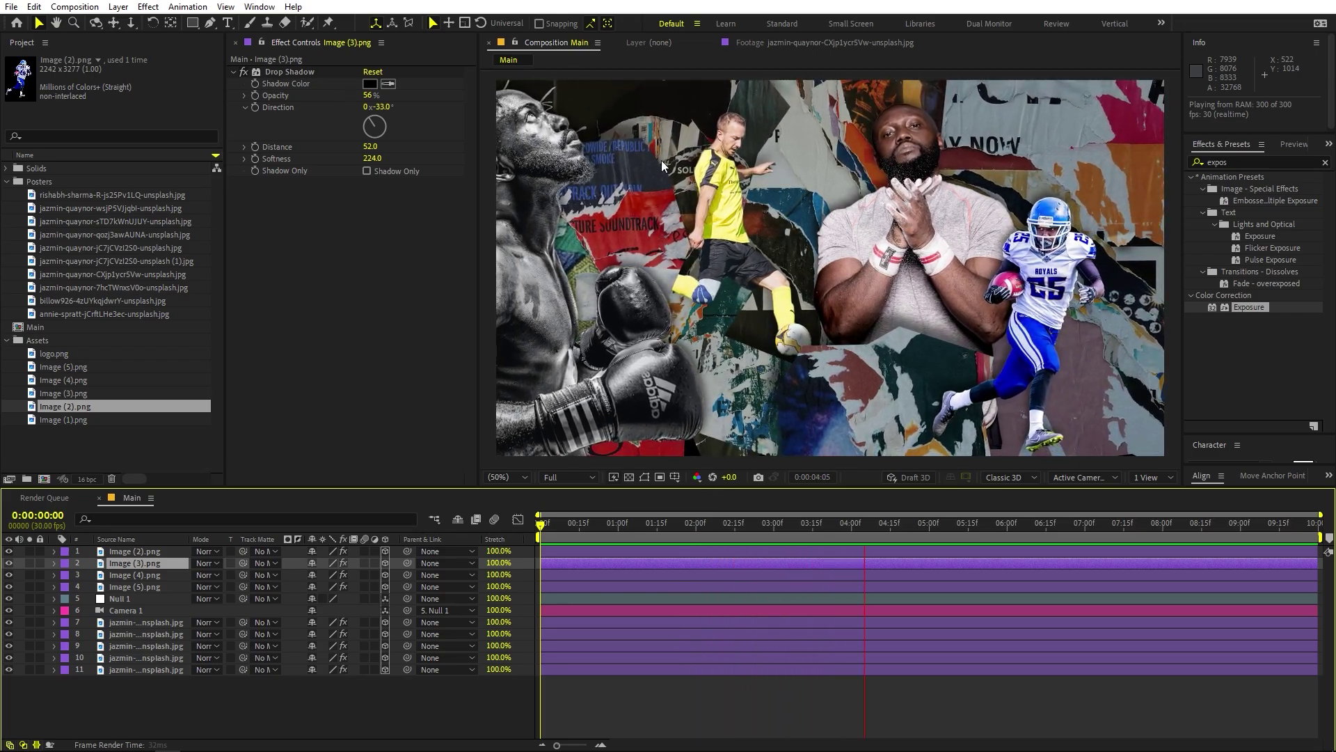
left_click_drag(921, 521, 858, 526)
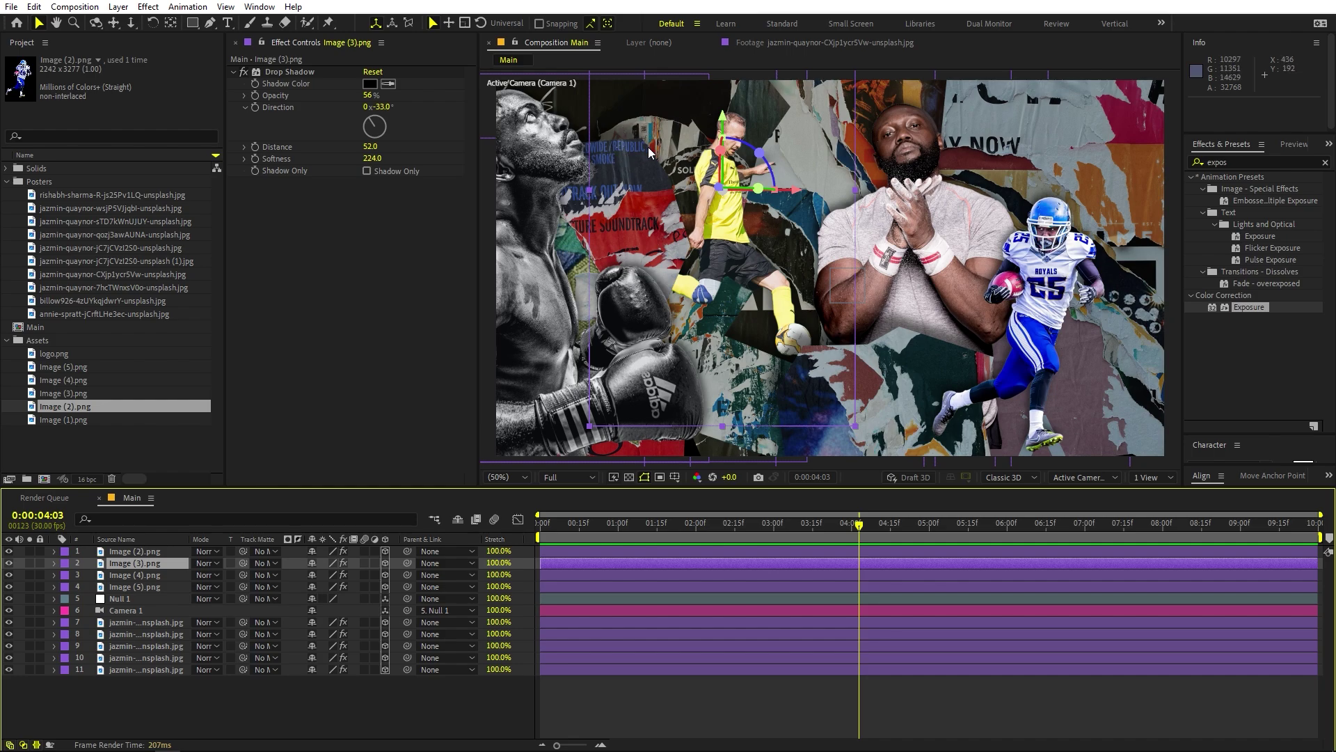
- At 0:00:03:23, add logo.png above all other layers and make it a 3D layer
left_click(834, 528)
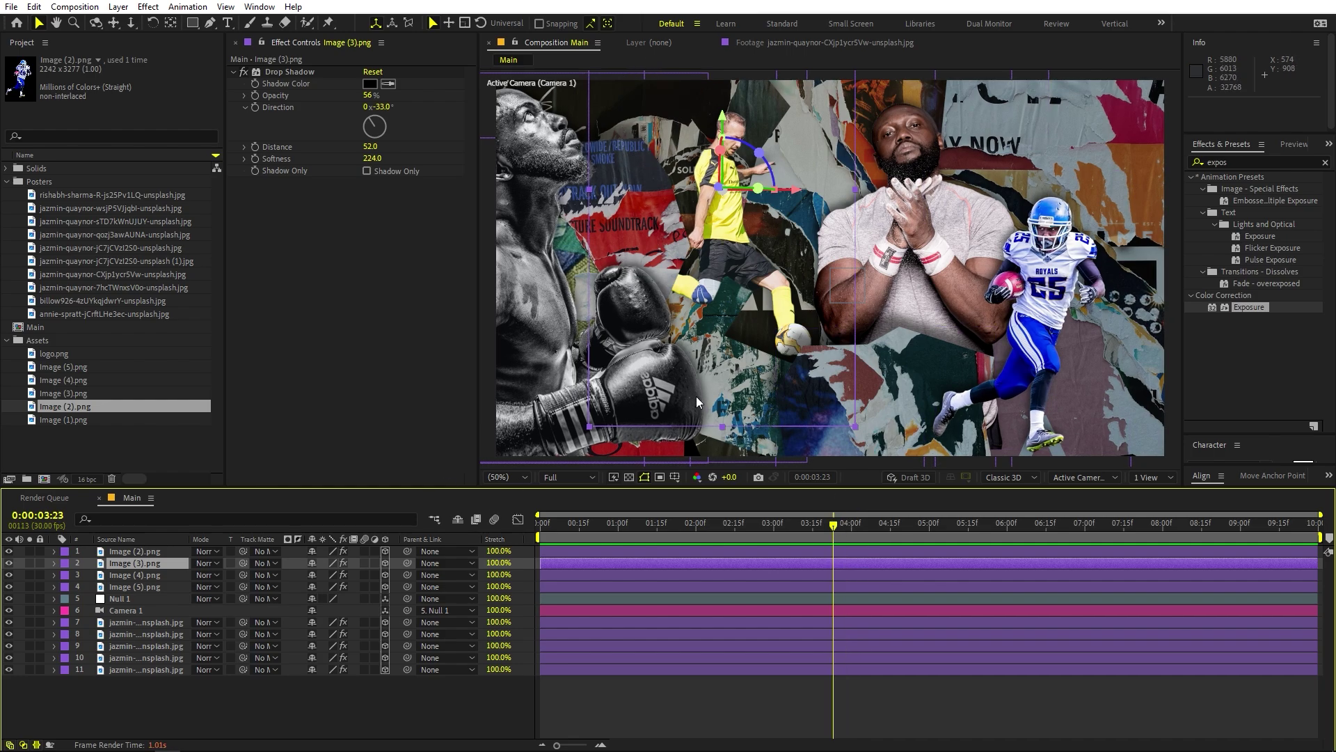
left_click(129, 458)
left_click(67, 357)
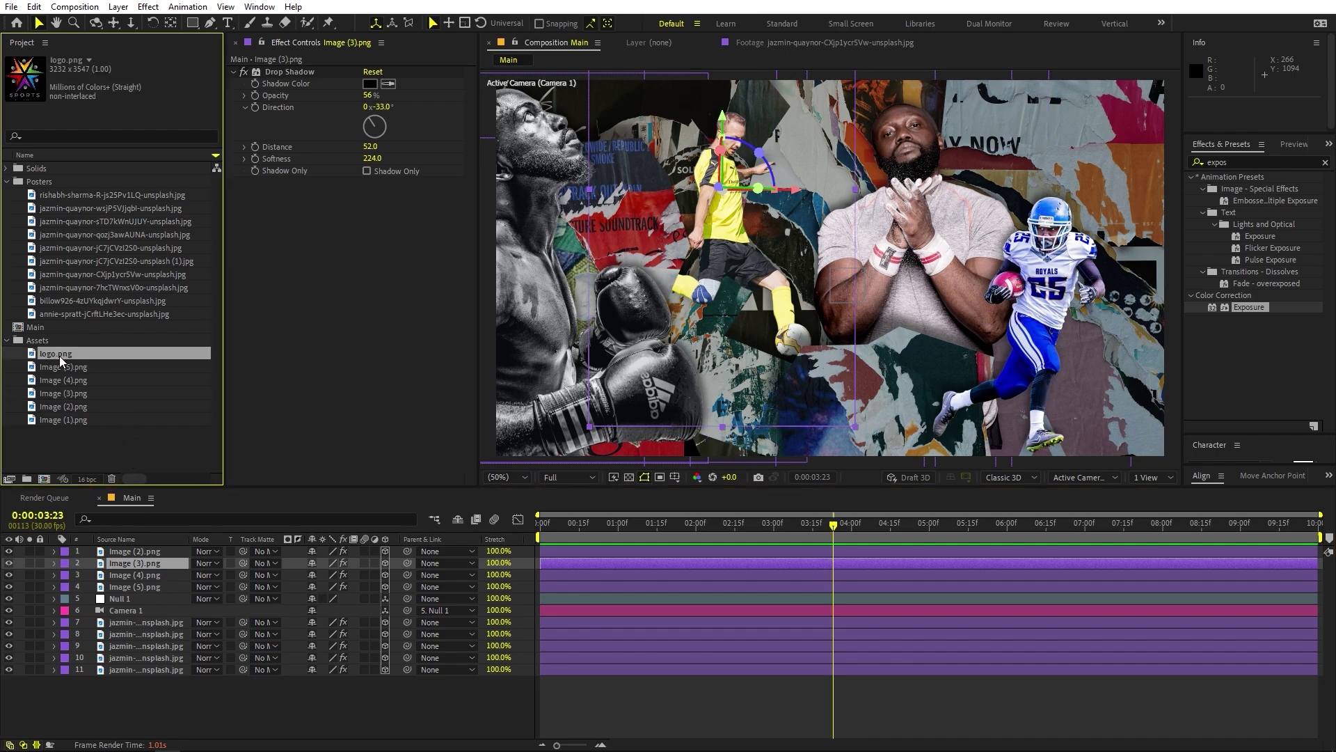
left_click_drag(60, 356, 295, 563)
key("s")
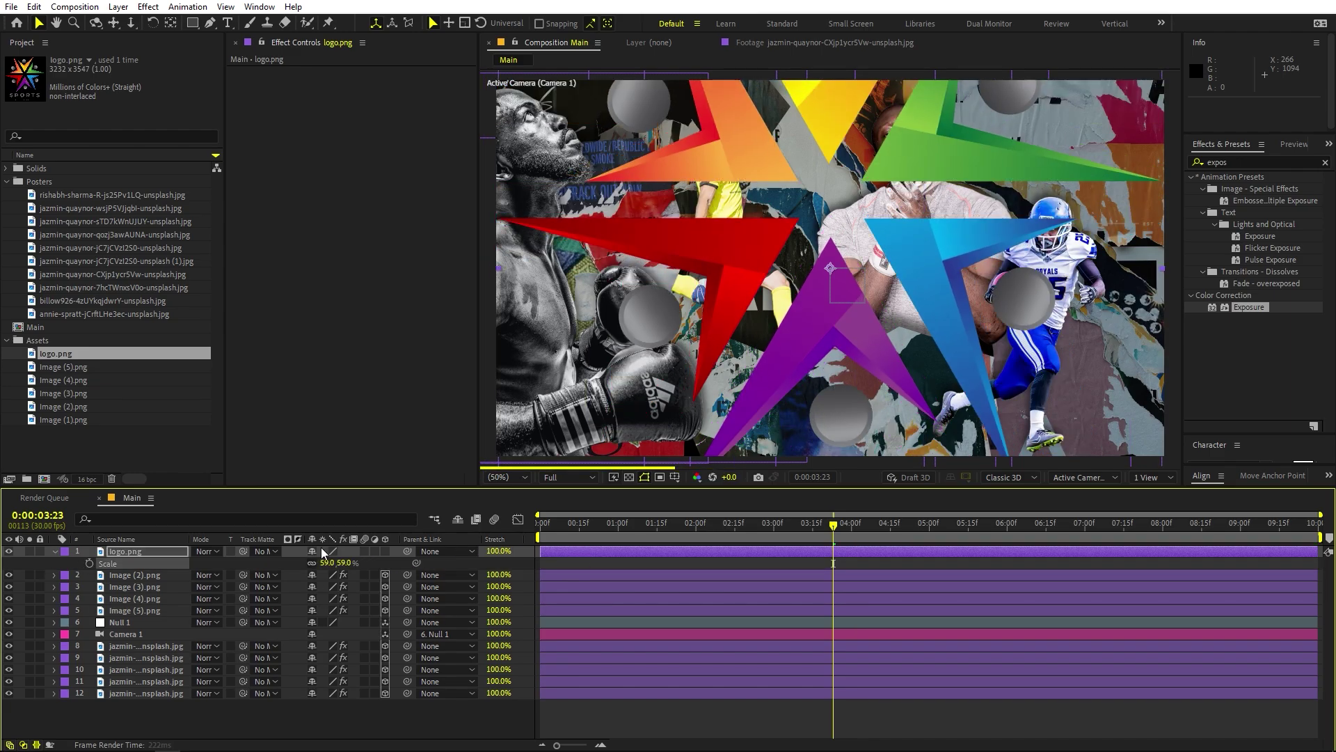
left_click(386, 551)
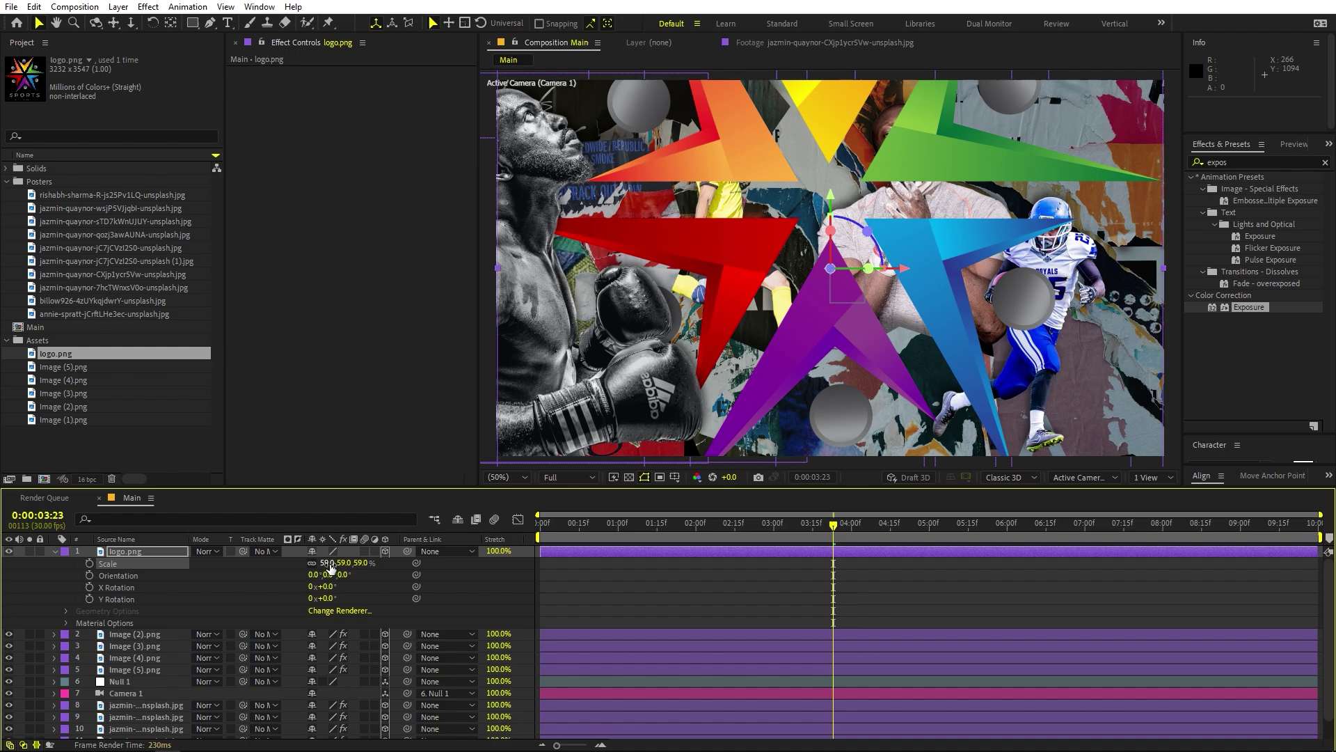
- Bring the logo forward to a Z position of -3144 and shrink its scale to 6.1%
left_click_drag(331, 565, 10, 593)
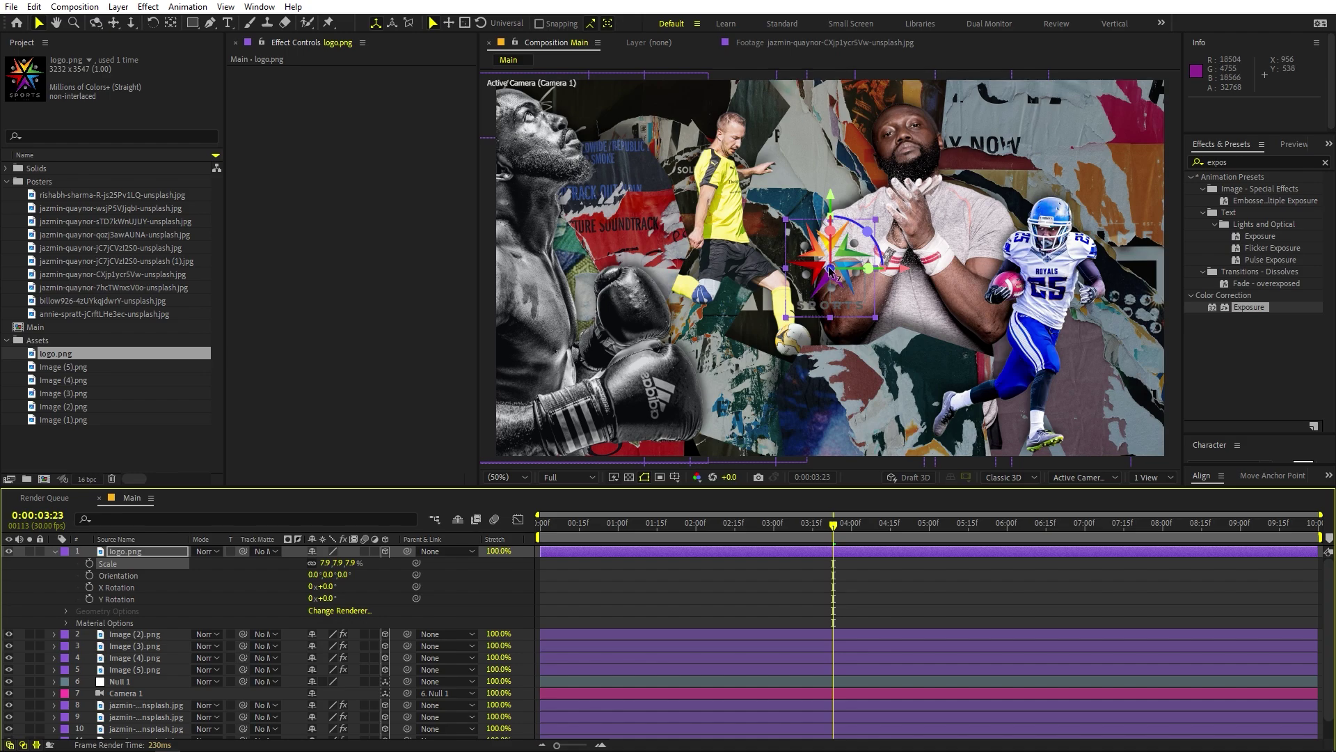
left_click_drag(835, 271, 832, 261)
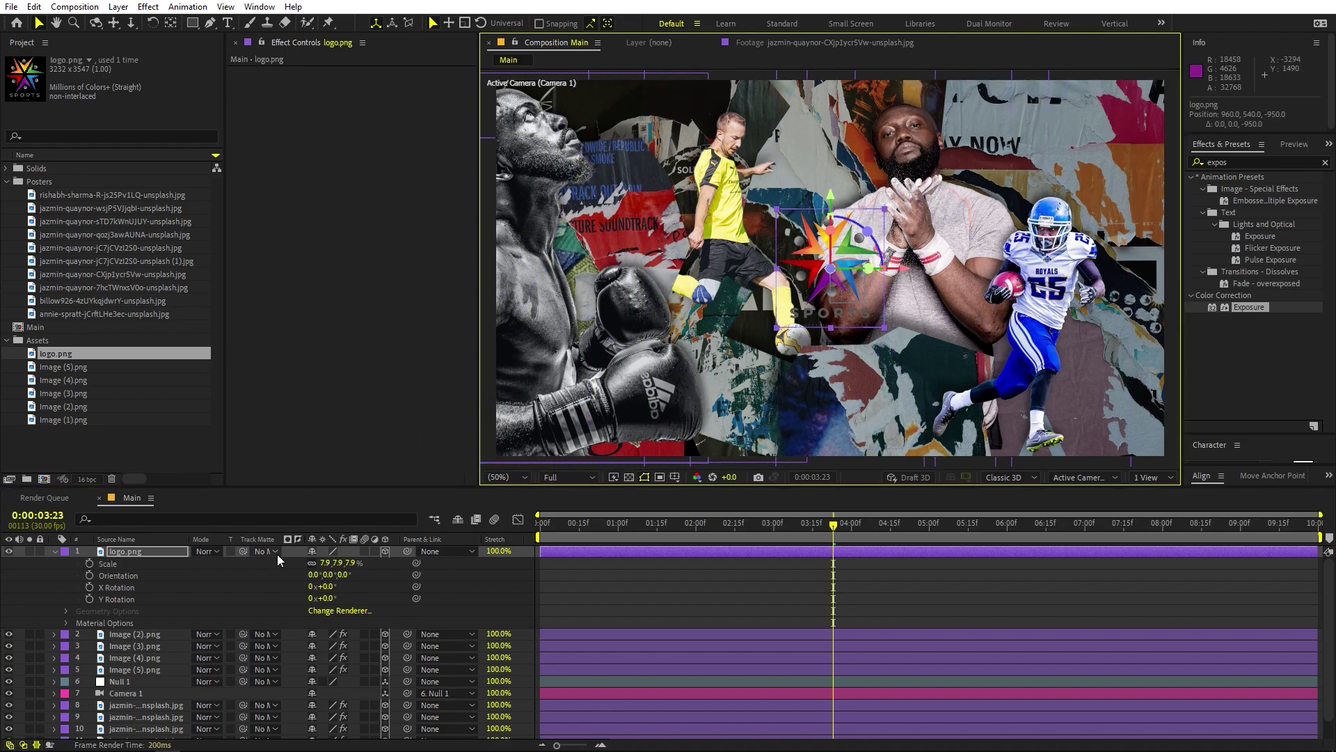
key("p")
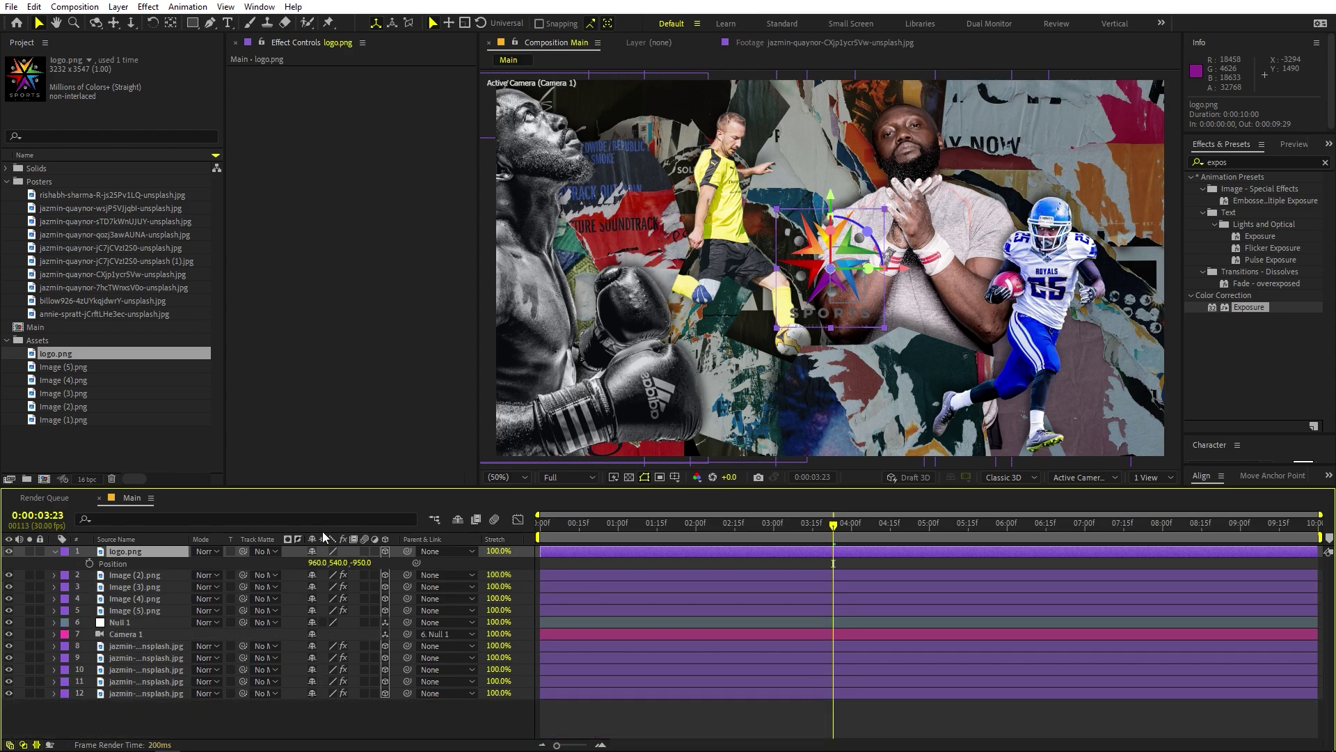
left_click_drag(362, 568, 228, 569)
key("s")
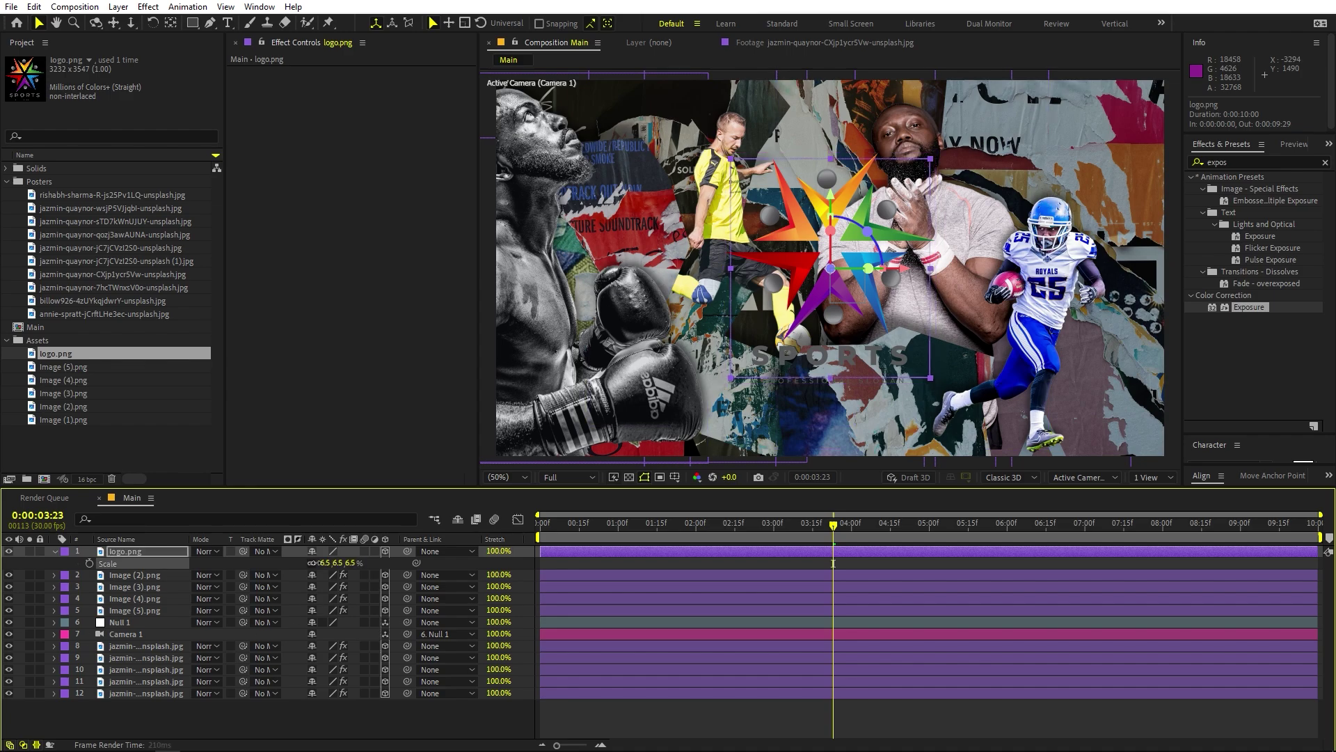
left_click_drag(339, 562, 324, 562)
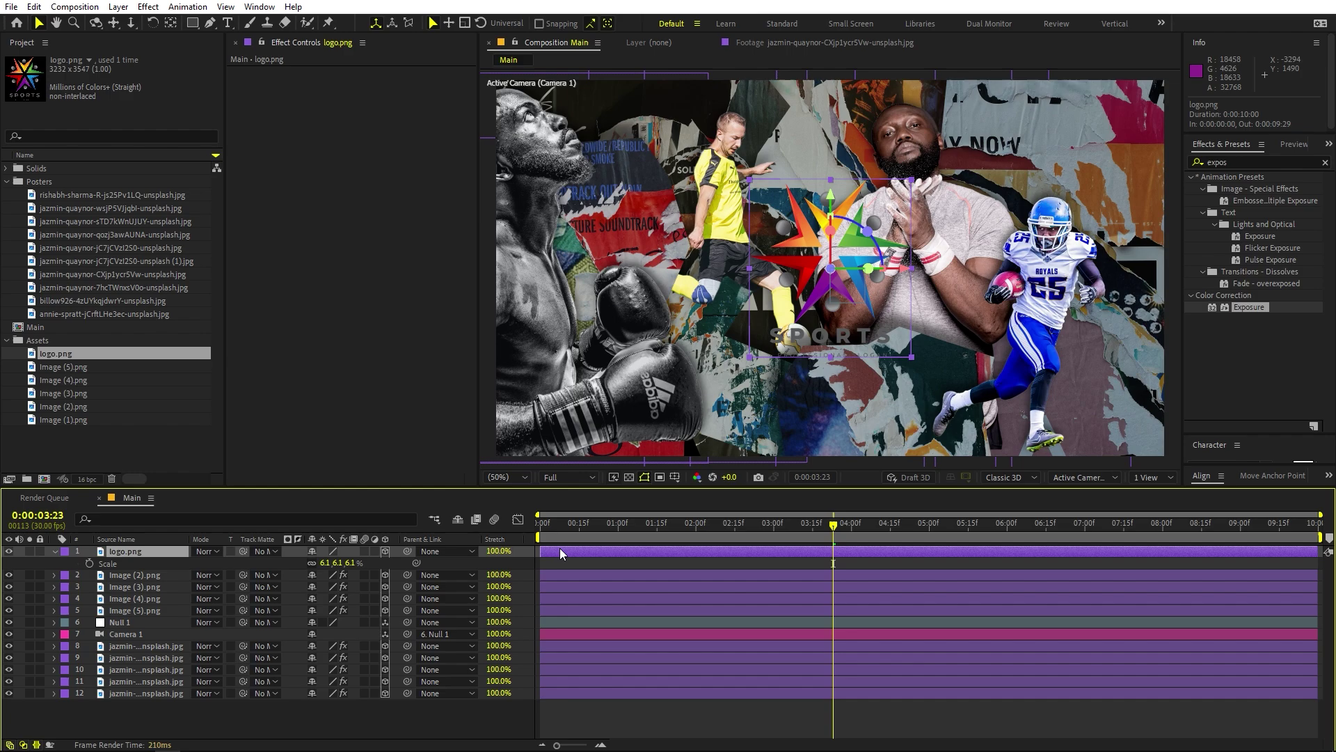
- Start the logo layer at 0:00:02:24 and keyframe its Z position from -5126 there to -3144 at 0:00:03:23
left_click_drag(561, 550, 724, 550)
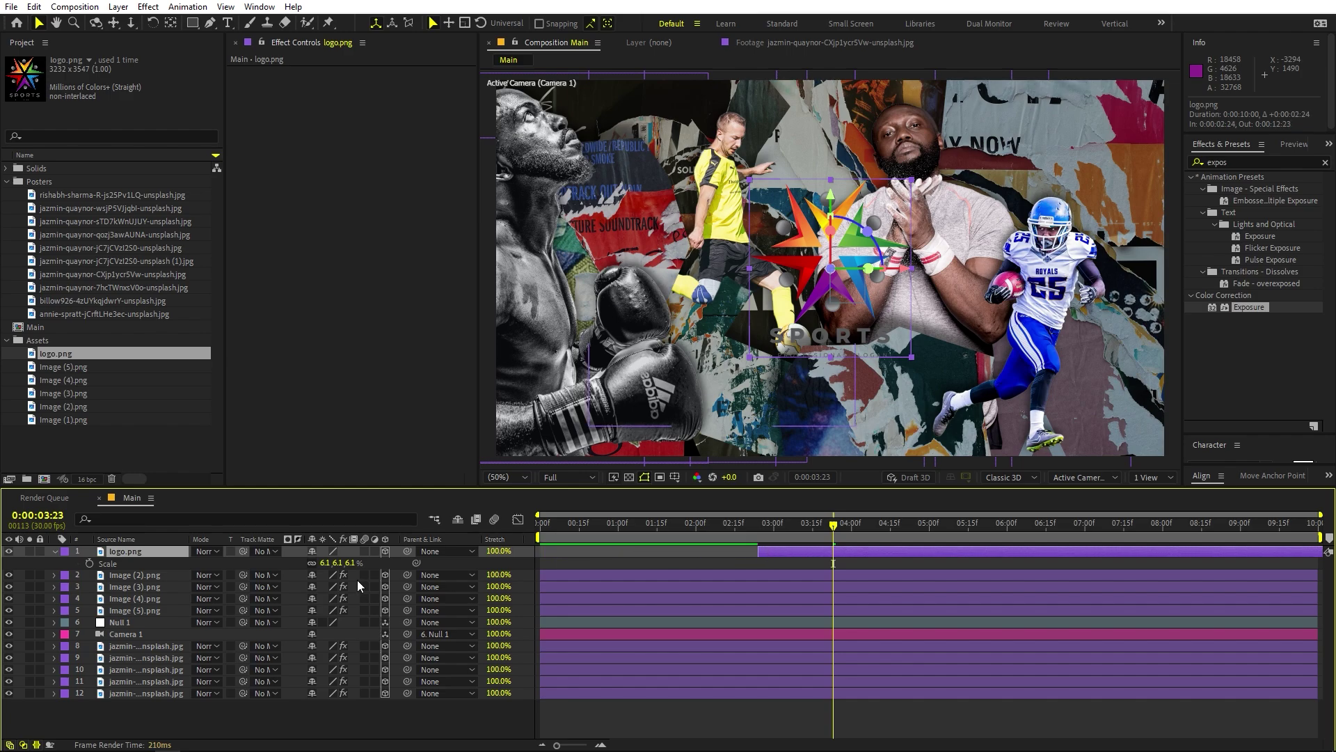
key("p")
left_click(89, 563)
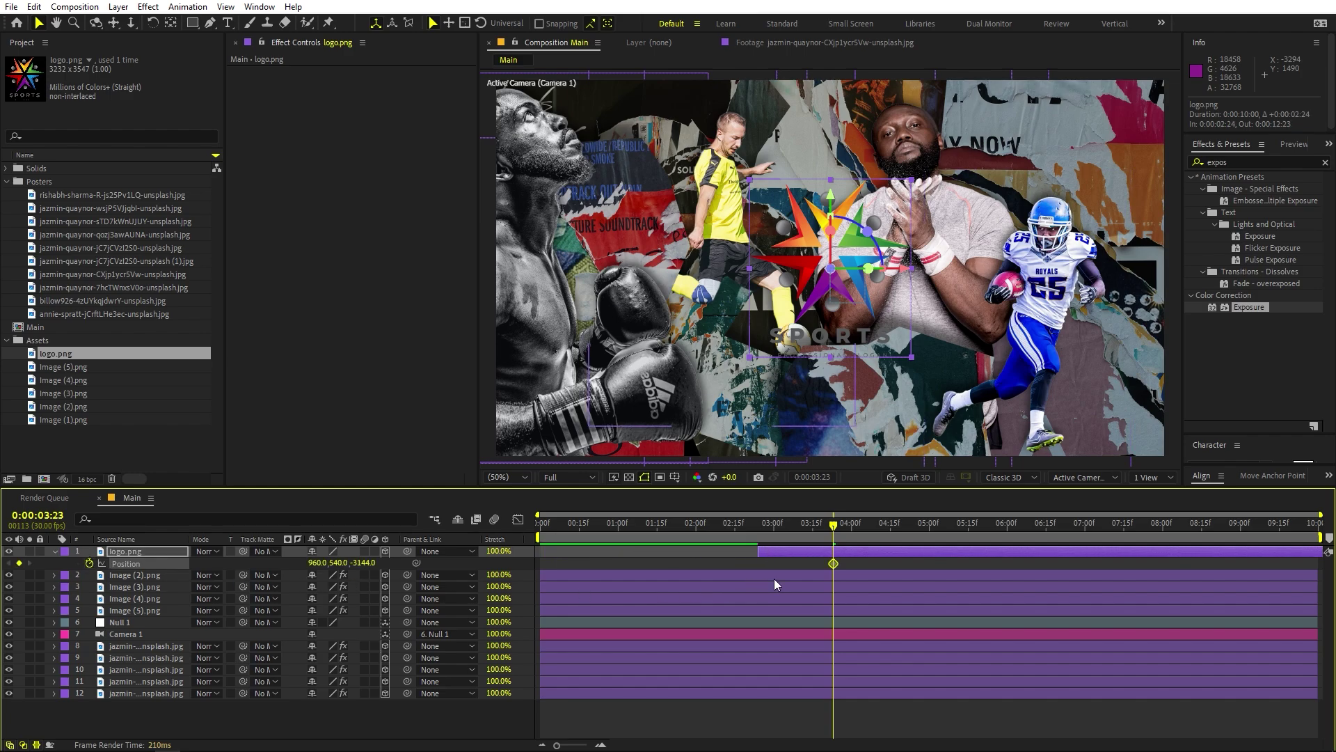
left_click(800, 526)
left_click(758, 533)
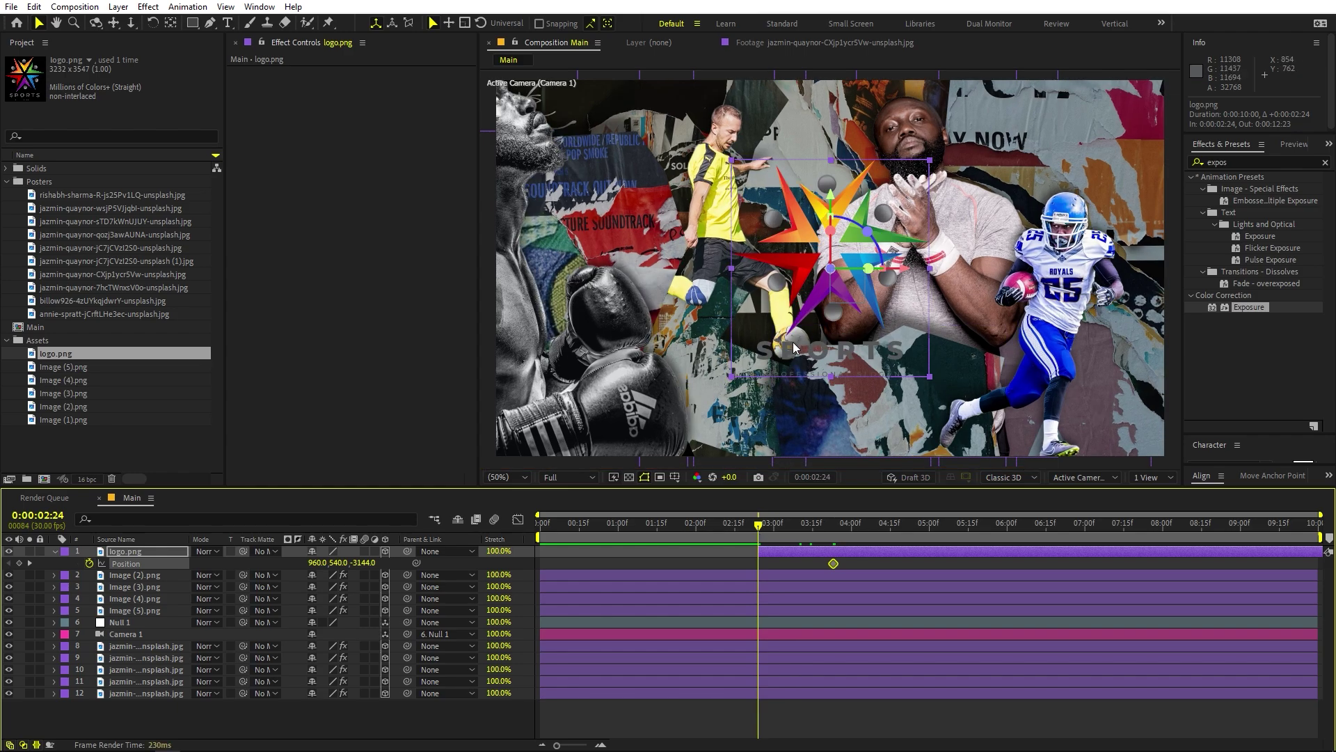
left_click_drag(376, 563, 0, 590)
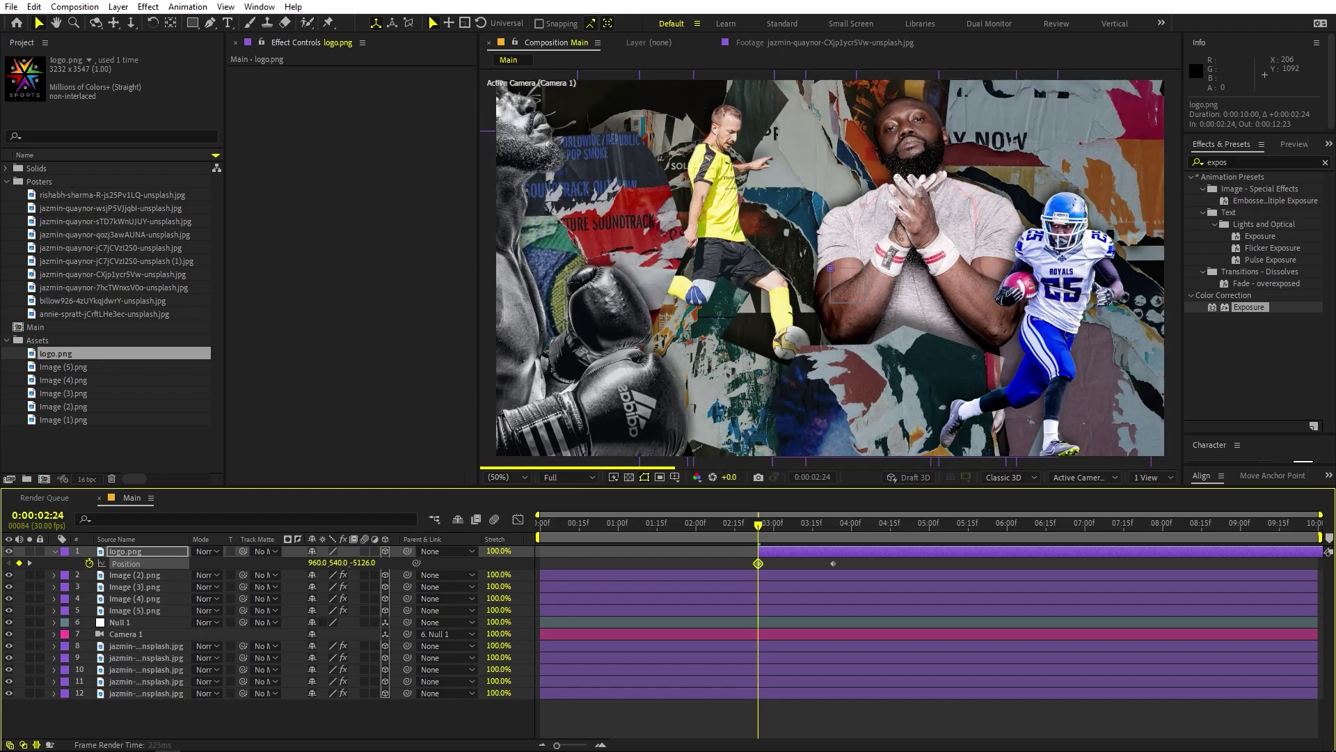
- Easy-ease both logo position keyframes and shape the speed curve for a fast start and slow finish with 100% influence at the end
left_click_drag(850, 560, 666, 571)
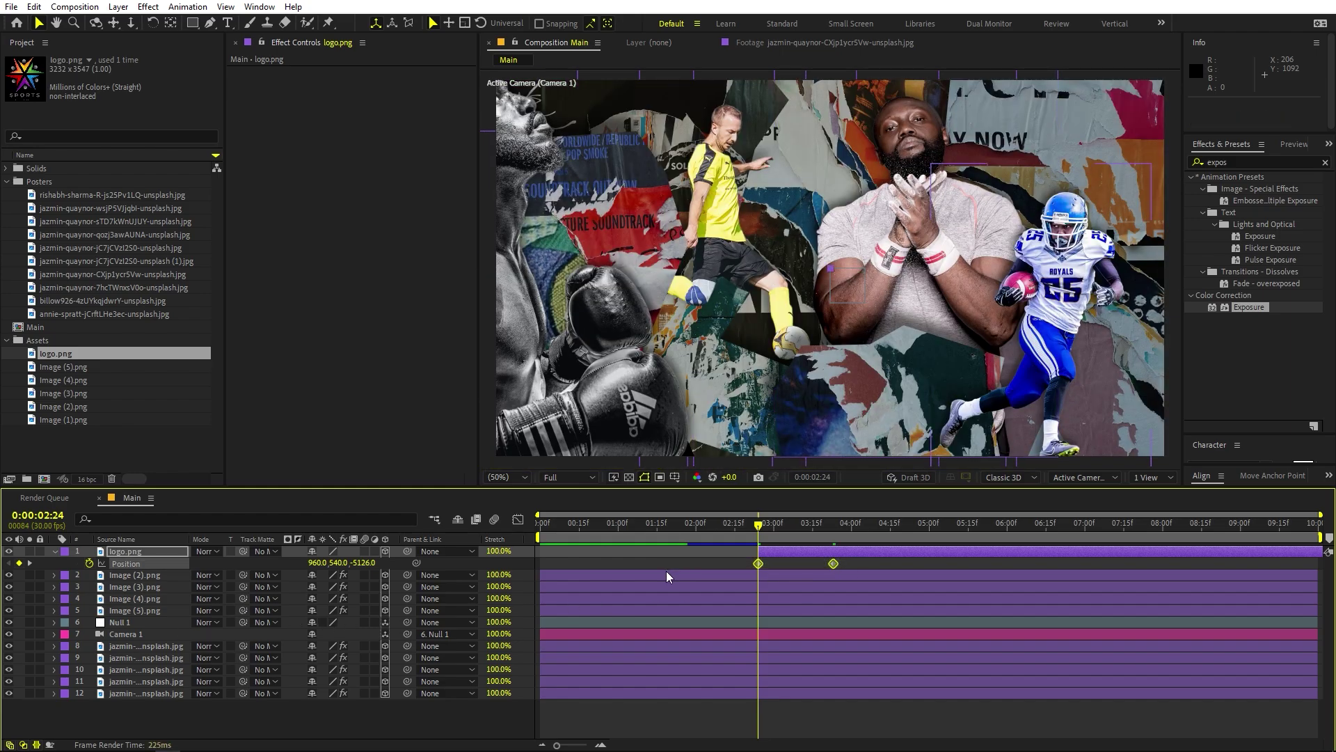
key("F9")
left_click(518, 520)
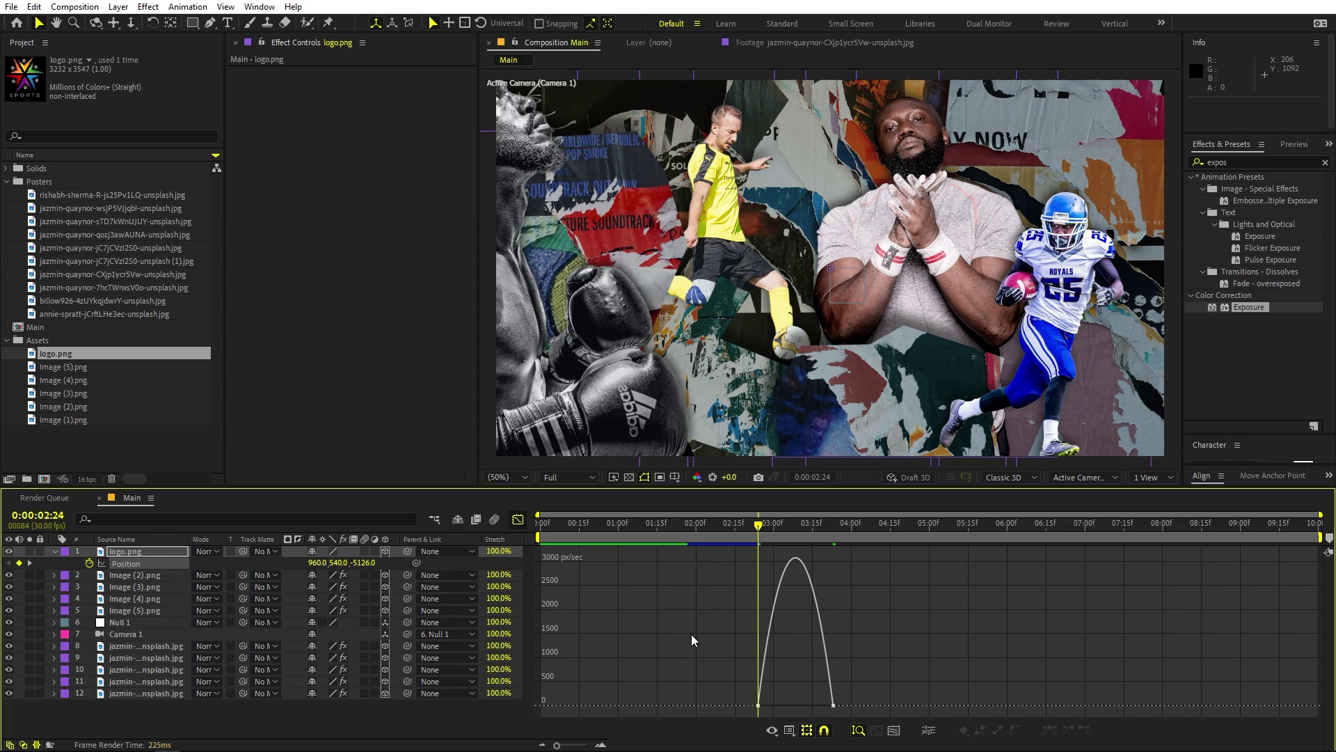
left_click_drag(930, 637, 796, 706)
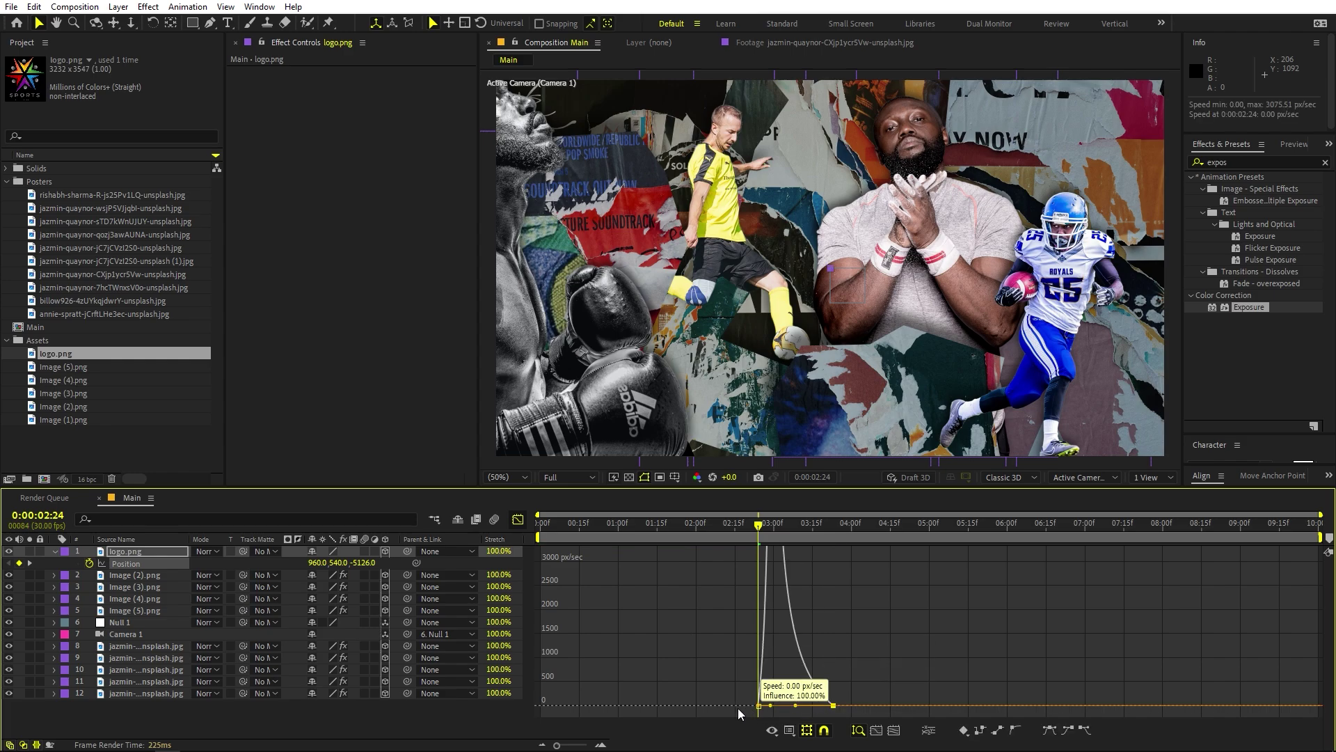
left_click(518, 520)
- Shift the logo layer to start at 0:00:03:08 and move its final position keyframe to 0:00:04:23
left_click(851, 550)
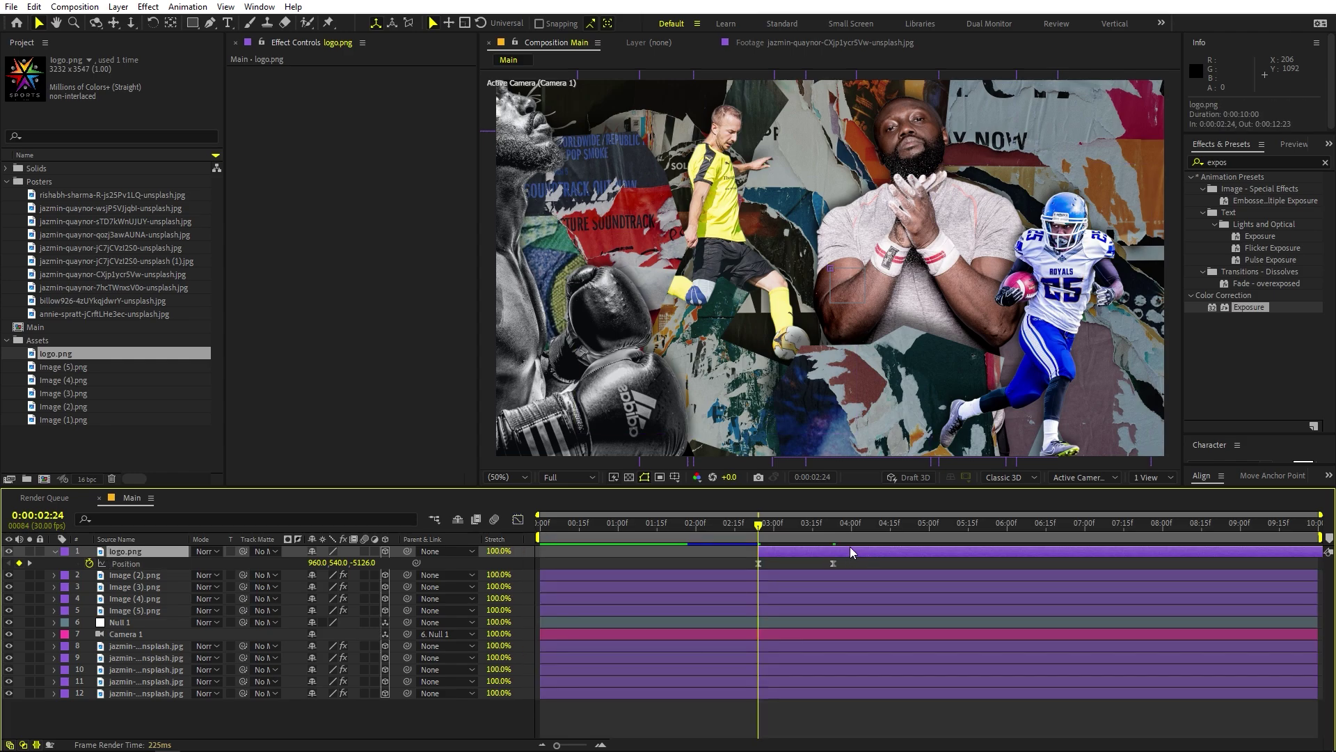
left_click(870, 563)
left_click_drag(869, 563, 911, 563)
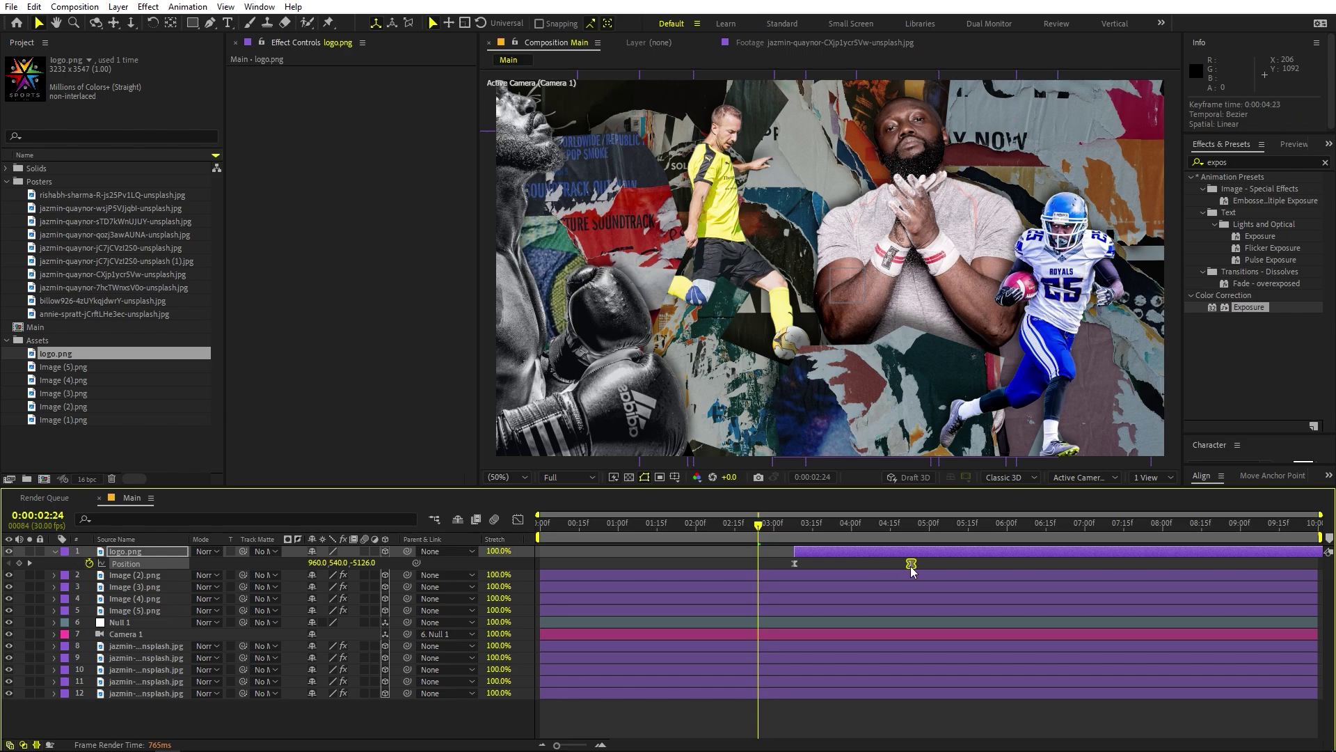
- Preview the retimed logo reveal from the first frame and stop shortly after the logo settles
key("space")
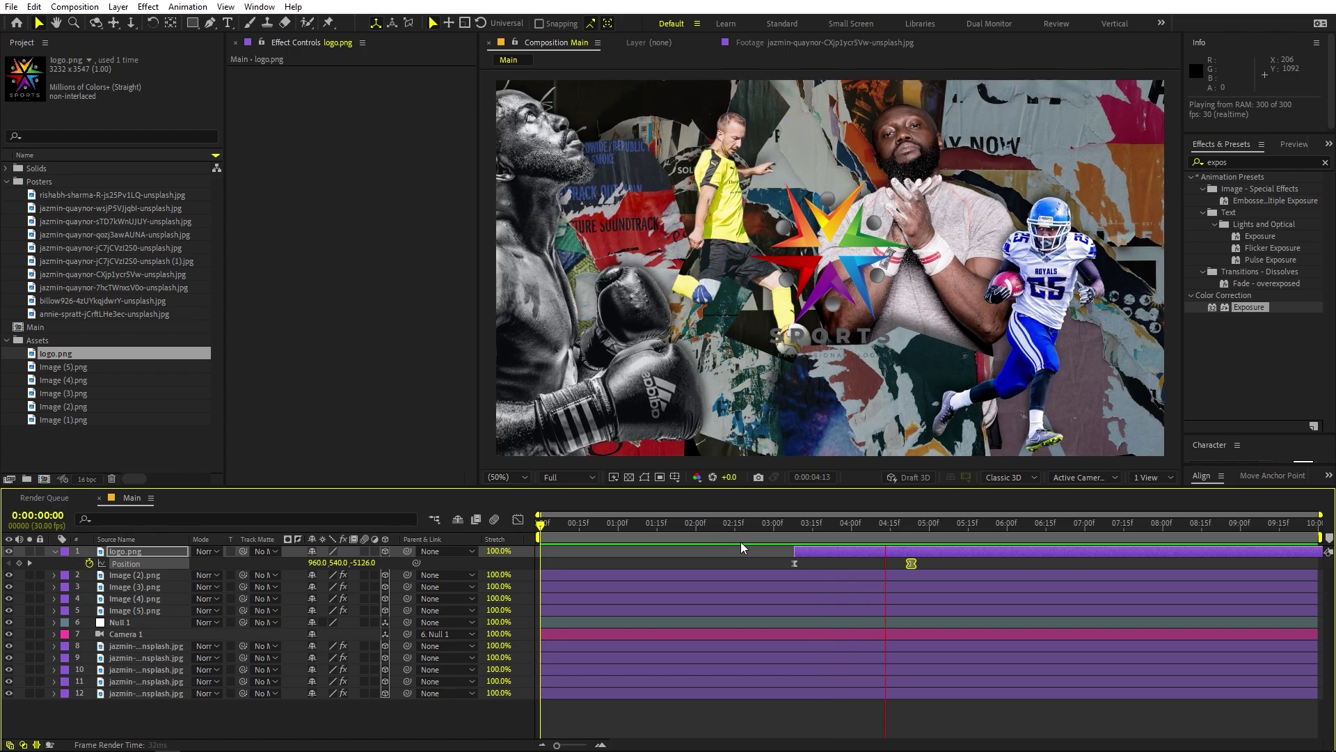
key("space")
left_click(406, 533)
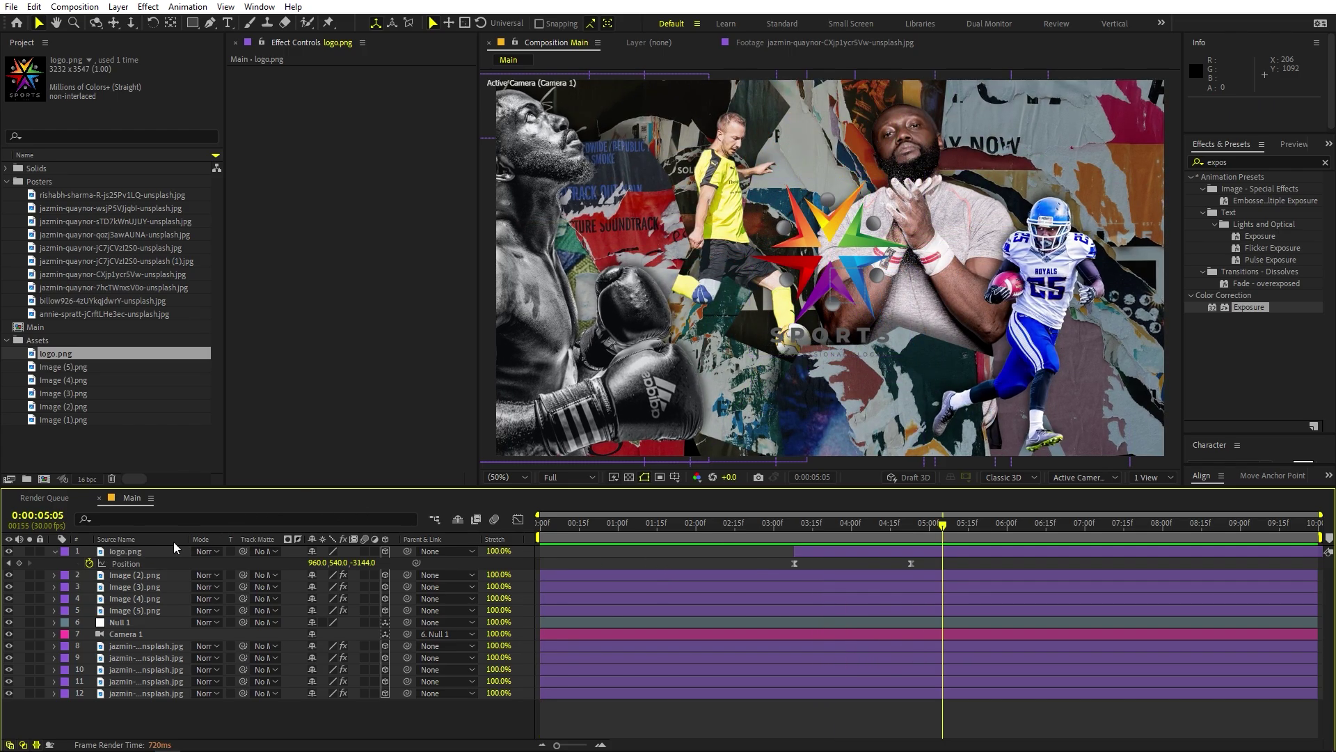
- Create a 1920 × 1080 solid in black (000000) and place it directly beneath the logo layer
right_click(279, 719)
mouse_move(356, 559)
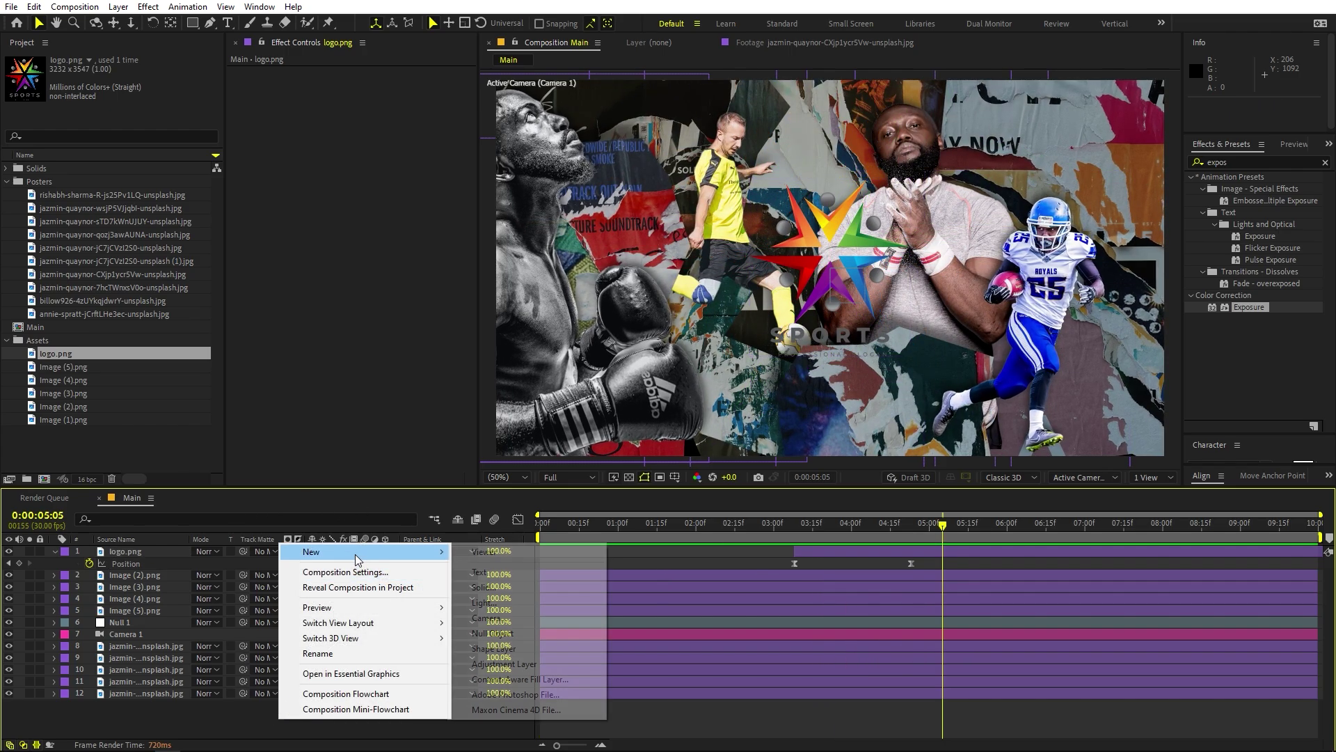
left_click(513, 588)
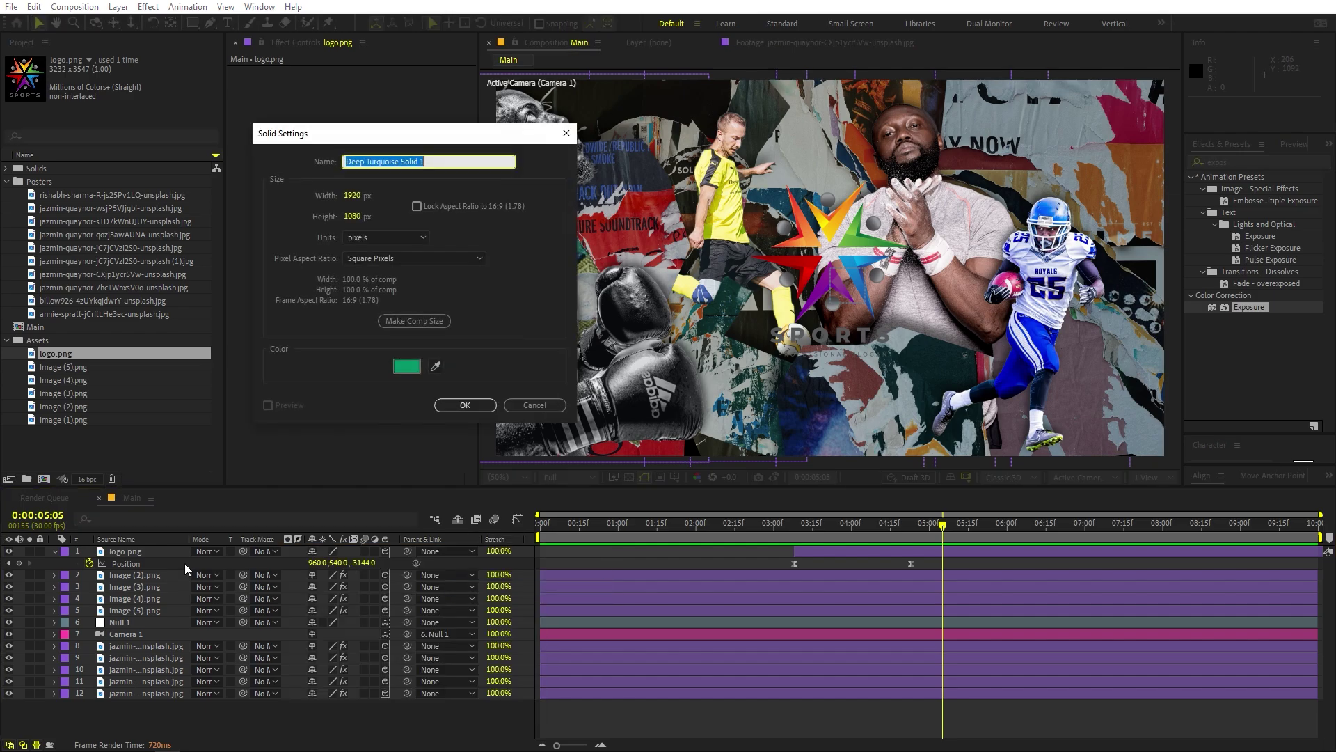
left_click(406, 367)
left_click(279, 436)
type("000000")
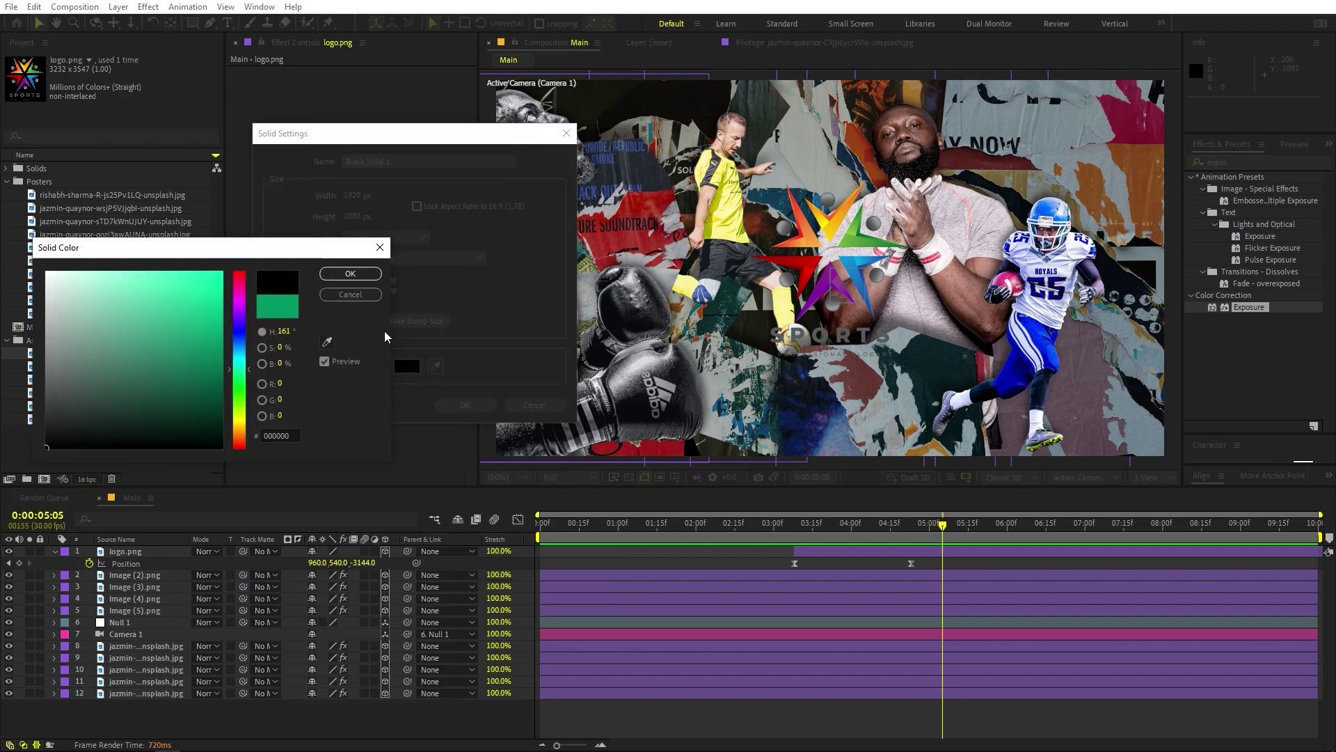
left_click(367, 276)
left_click(465, 405)
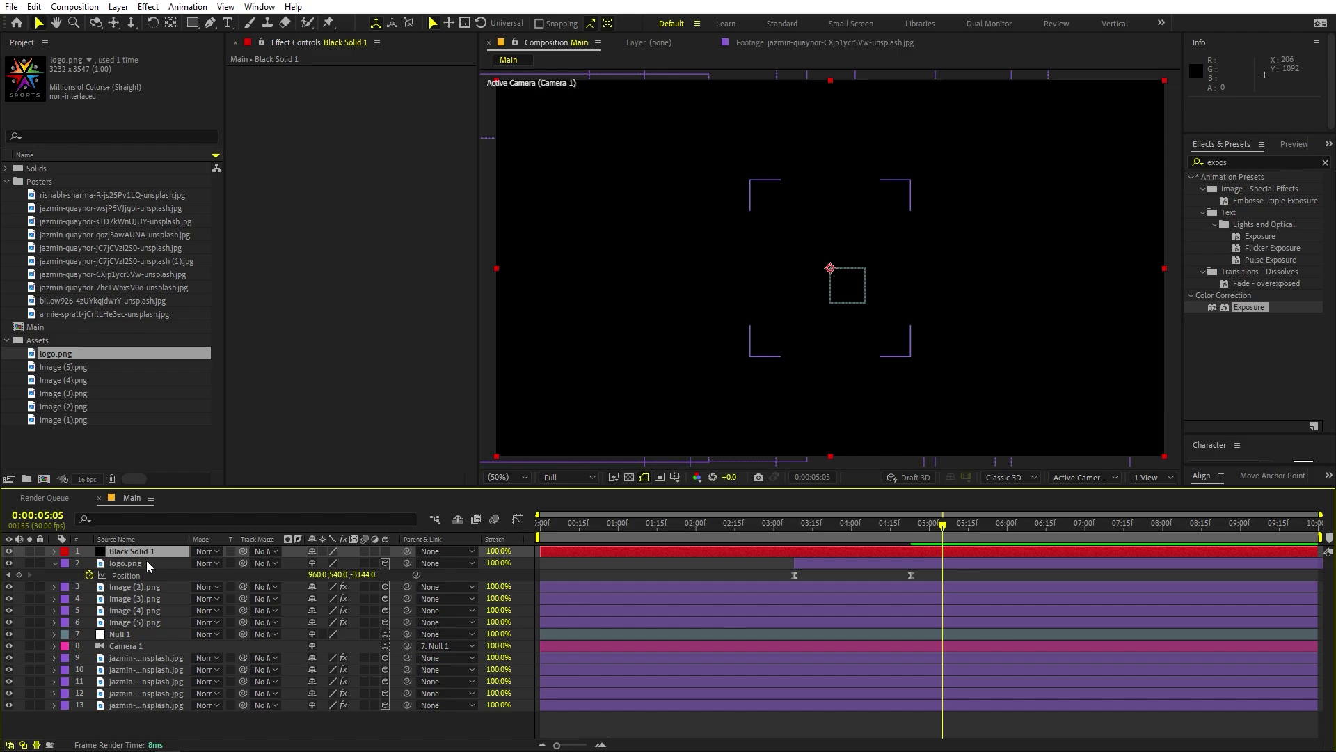
key("ctrl+[")
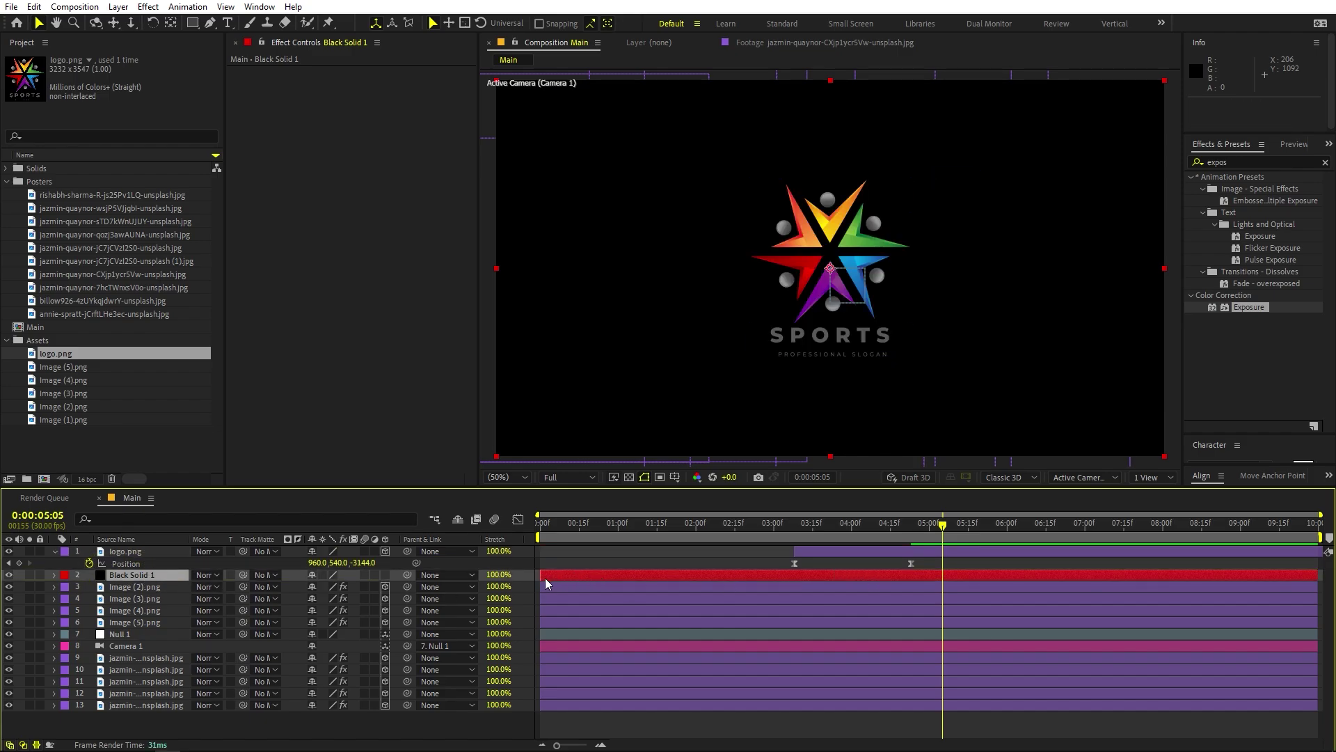
- Trim the black solid to start at 0:00:03:08 and keyframe its opacity from 0% there to 38% at 0:00:04:23
left_click_drag(540, 576, 804, 578)
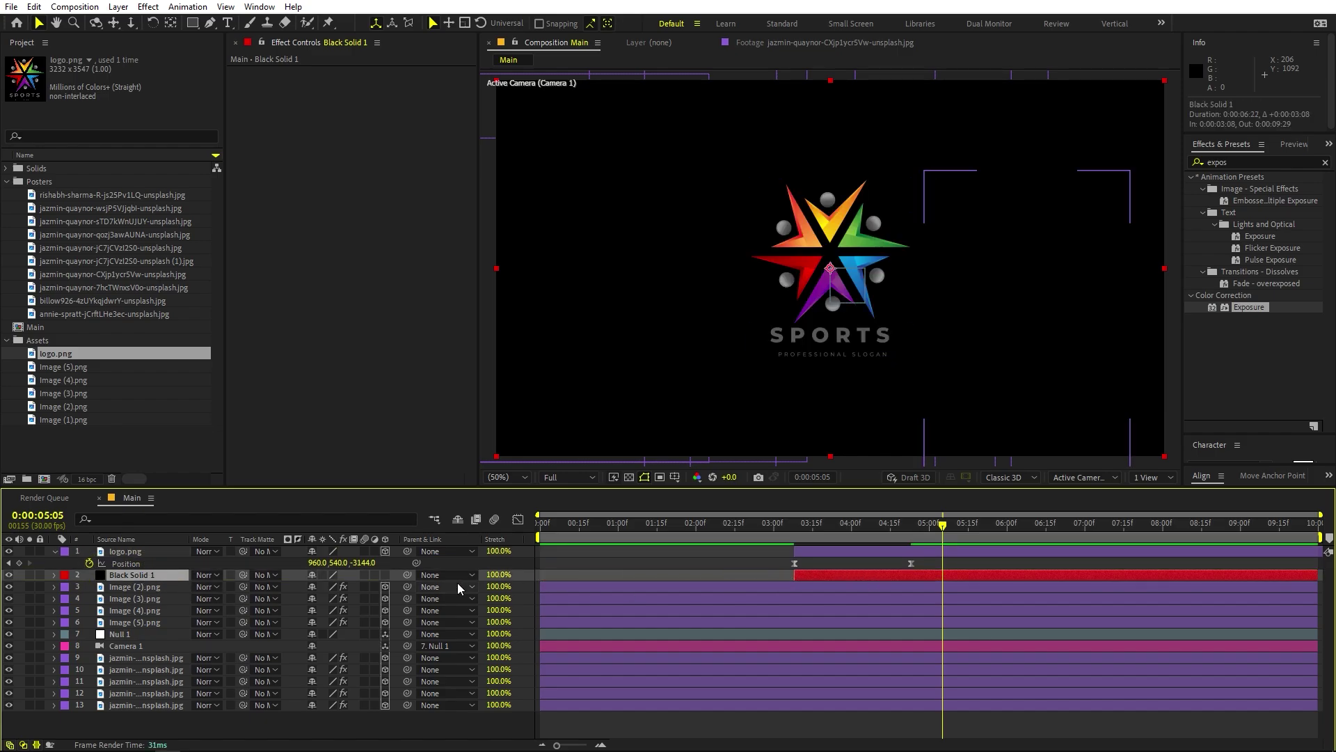
key("alt+shift+t")
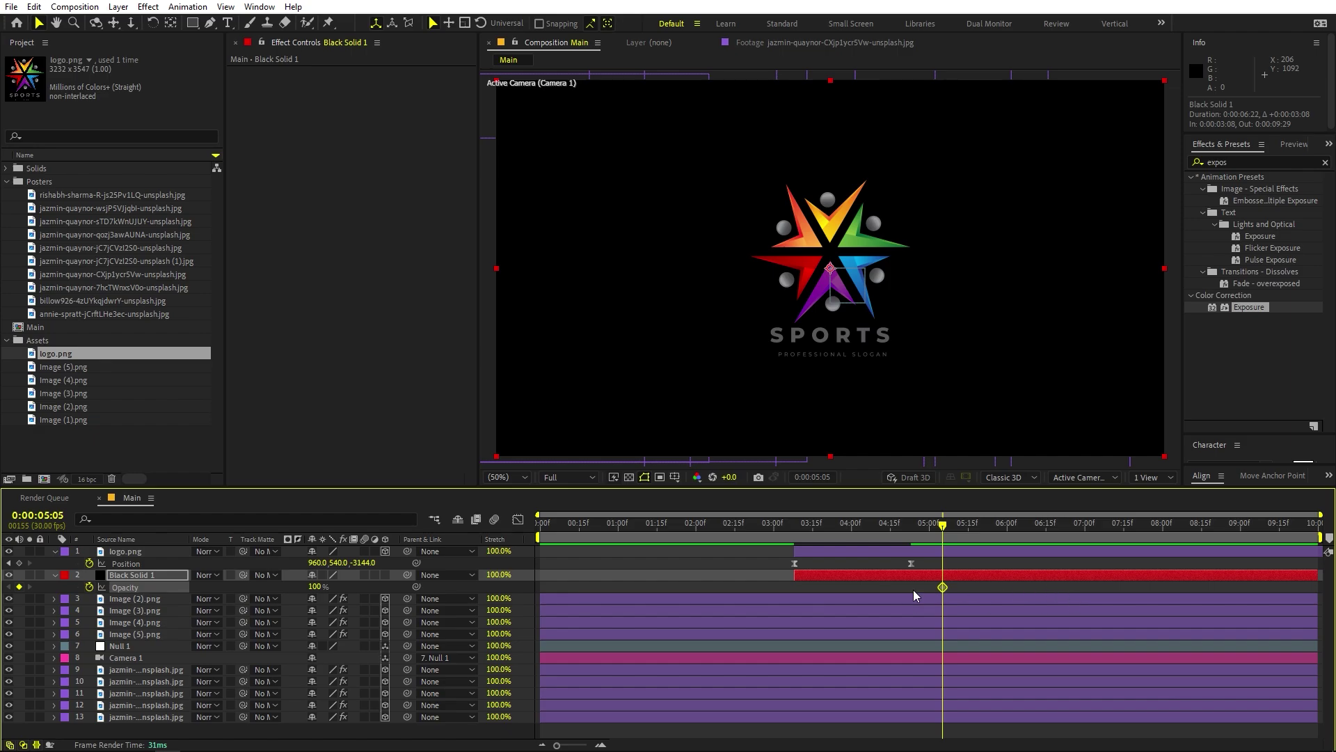
left_click_drag(940, 587, 911, 586)
left_click_drag(942, 525, 791, 548)
left_click_drag(307, 588, 286, 610)
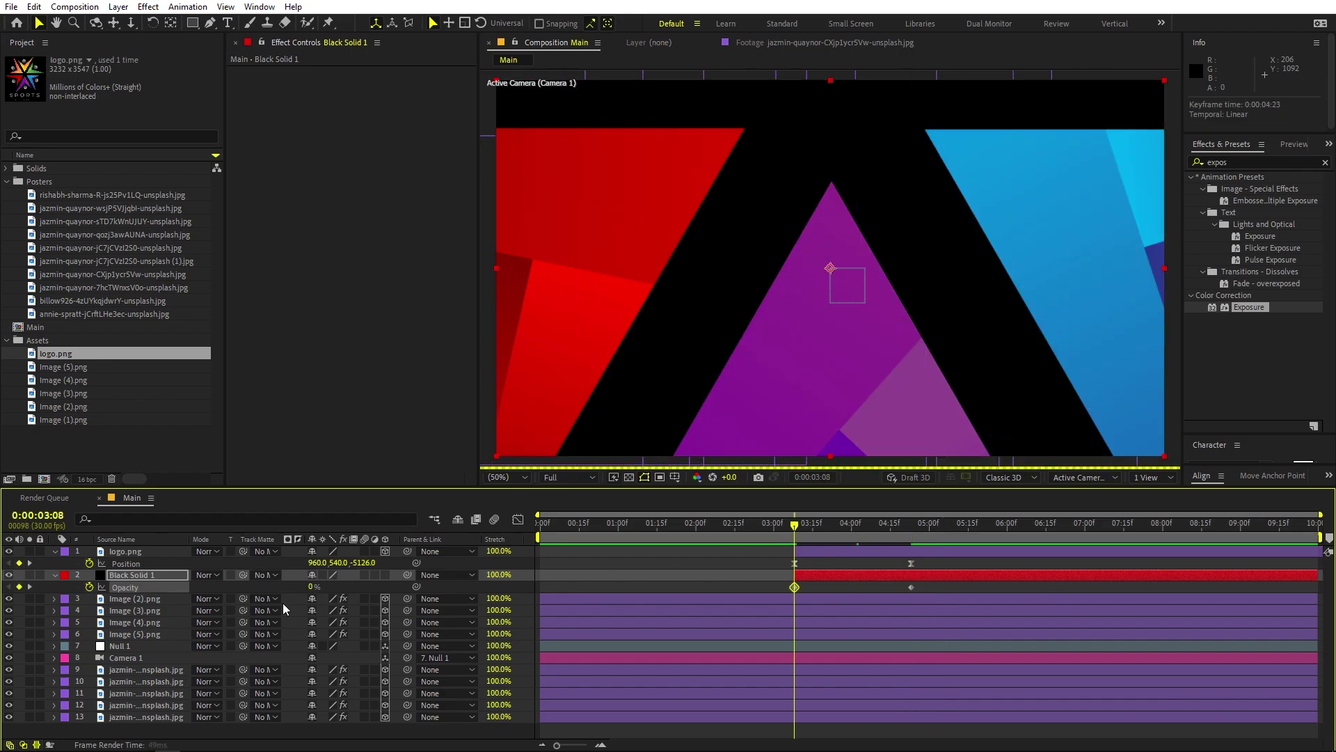
left_click_drag(862, 530, 911, 530)
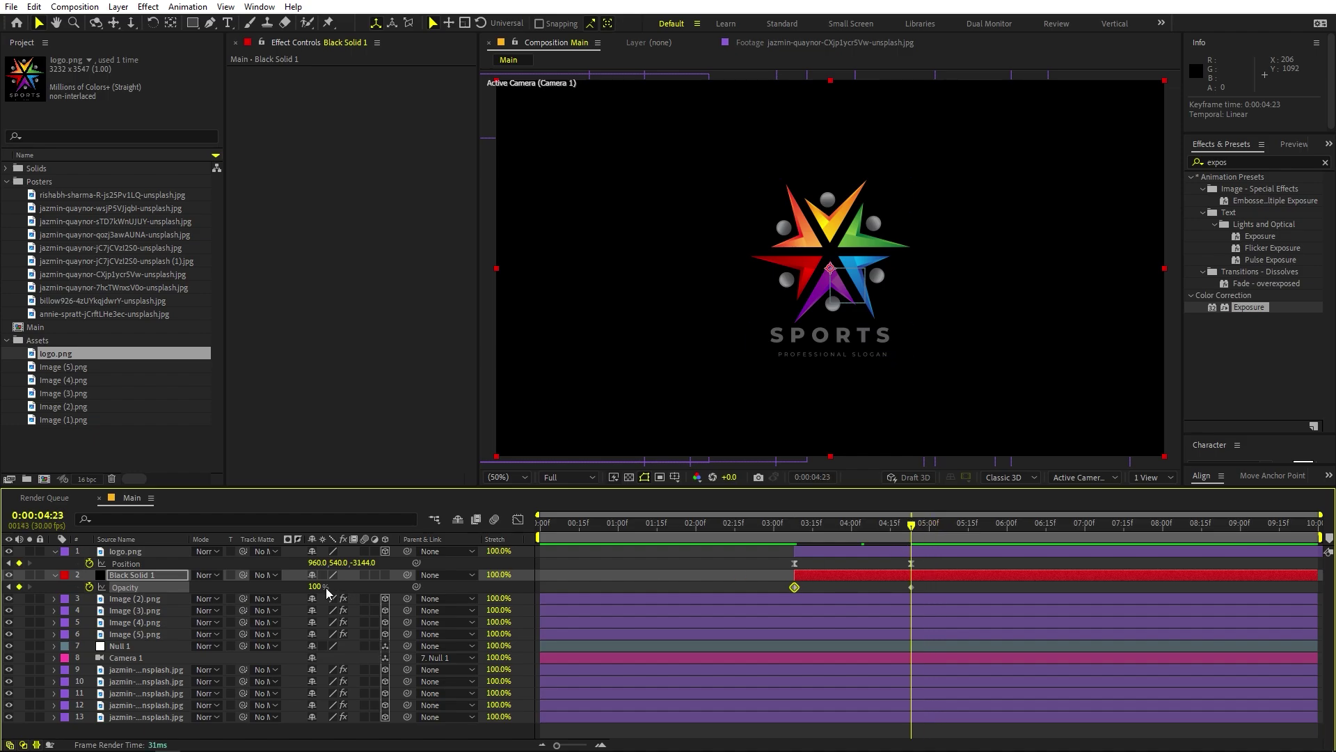
left_click_drag(315, 586, 237, 599)
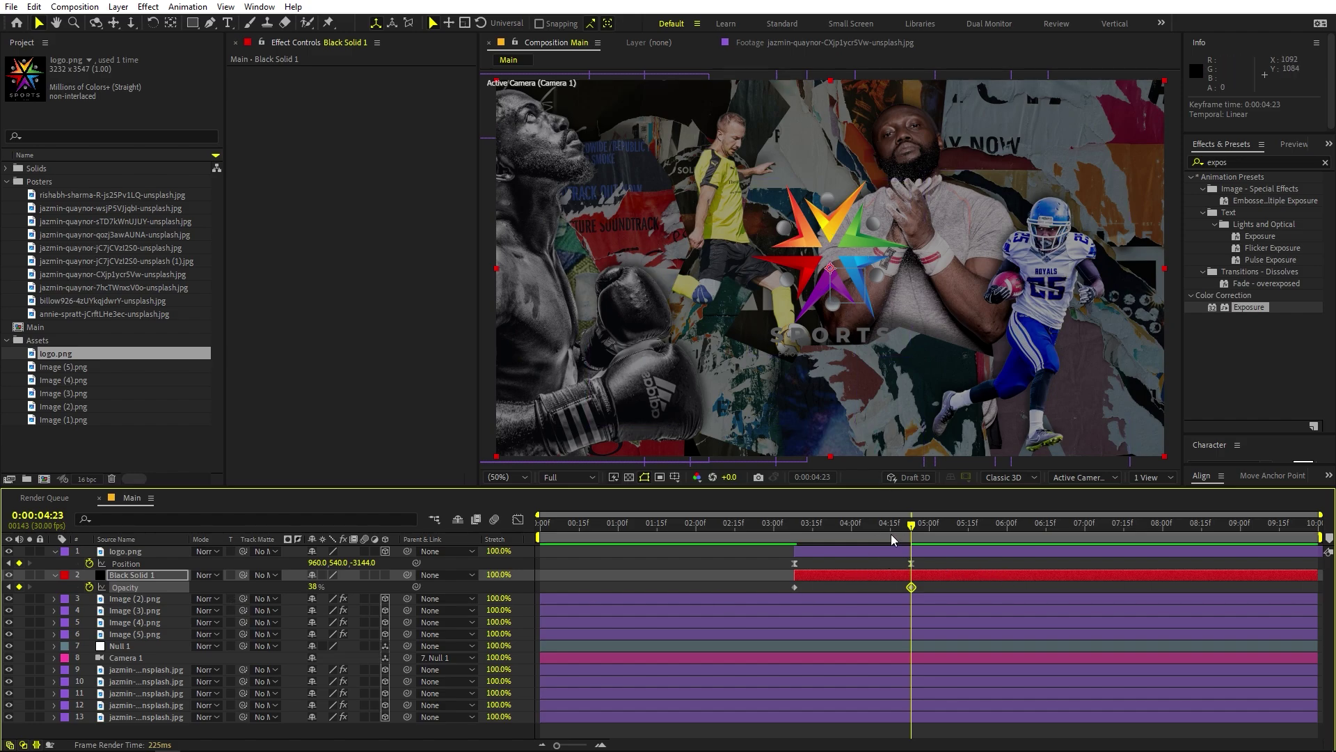
- Preview the composition and scrub through the logo reveal to check the background darkening behind it
key("space")
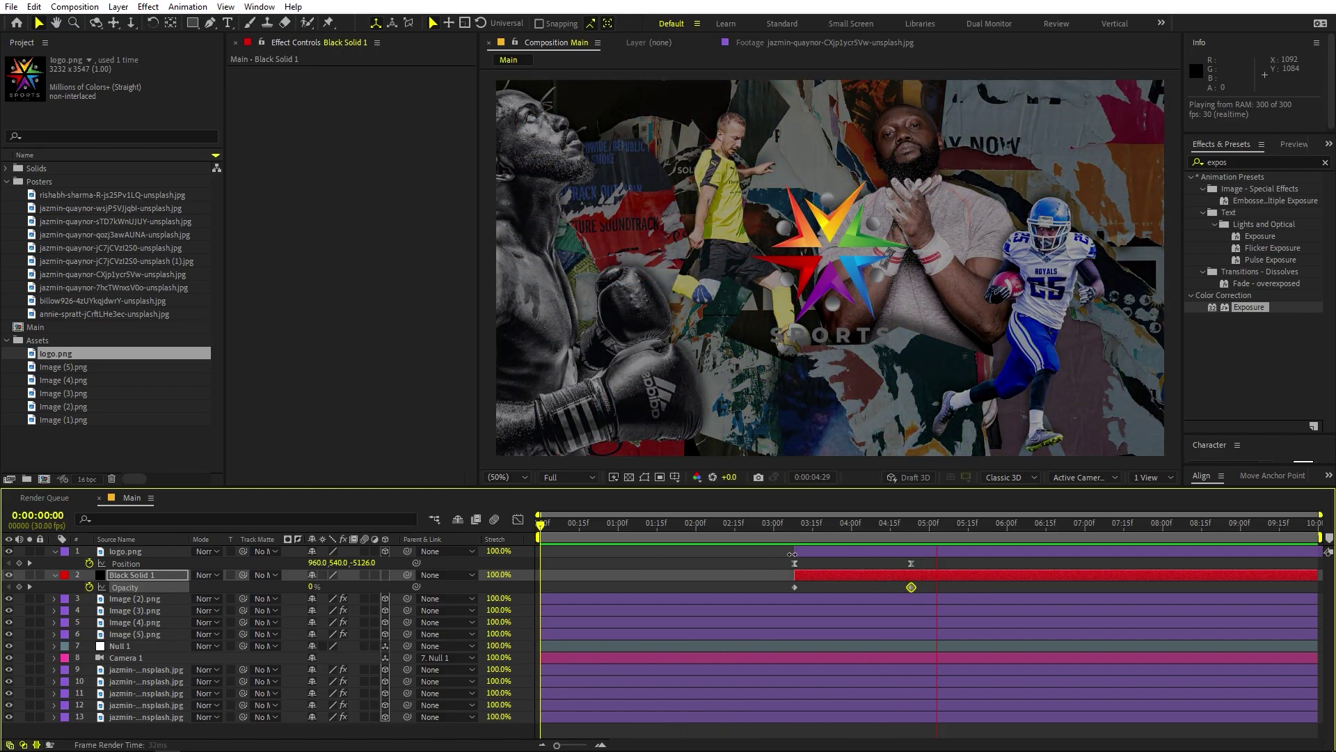
left_click(595, 548)
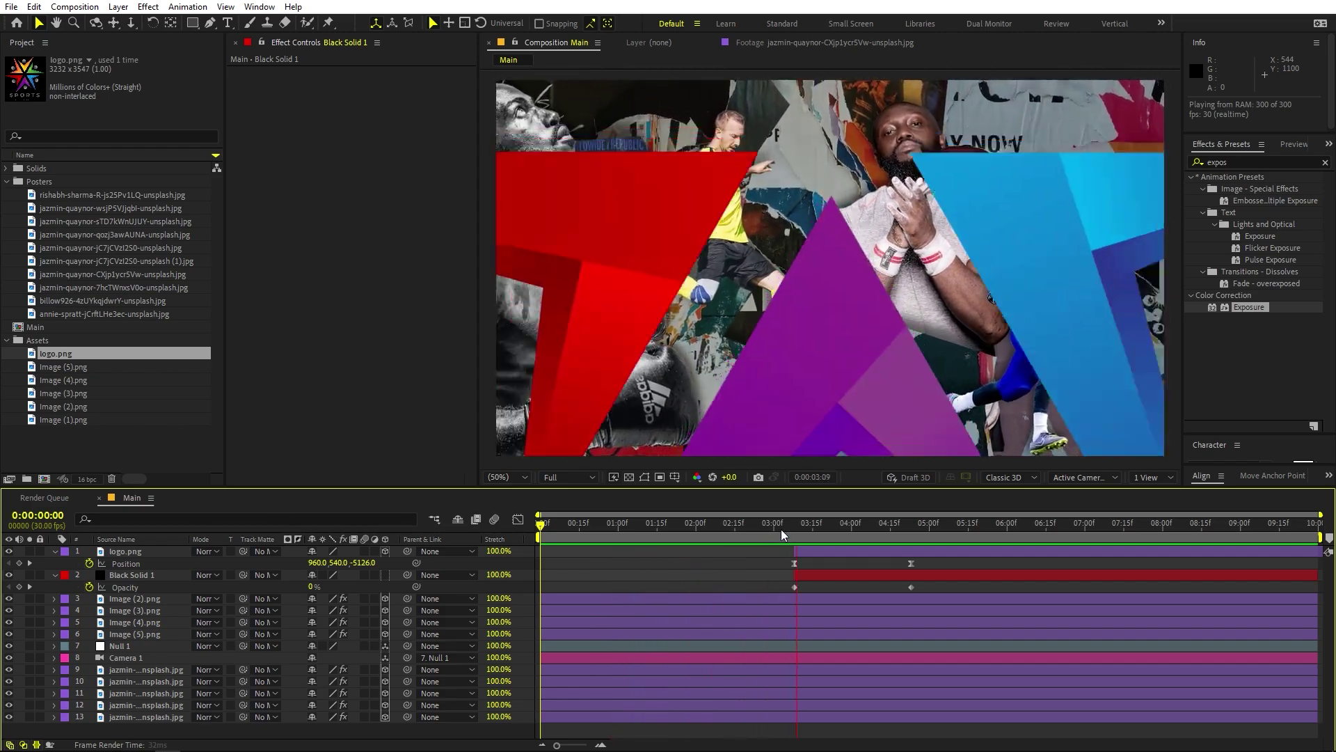
left_click(783, 529)
left_click_drag(803, 535, 883, 535)
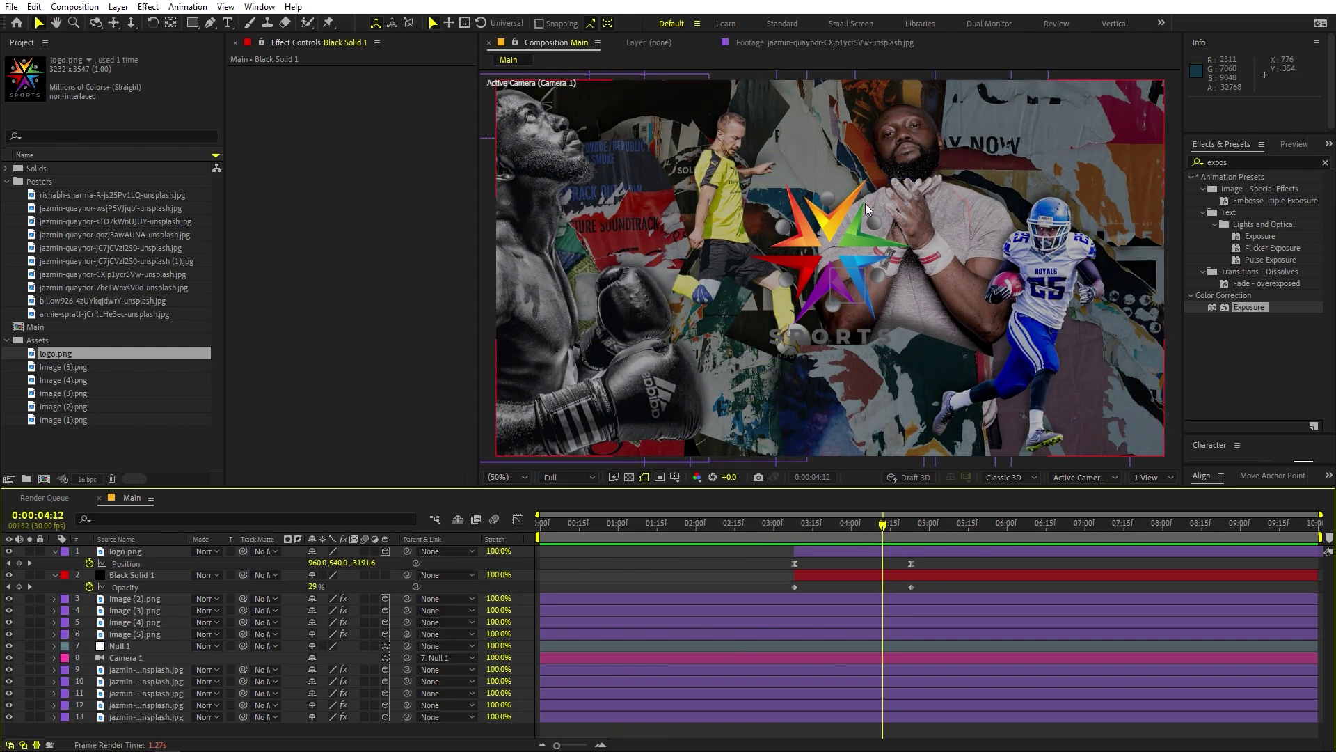
key("space")
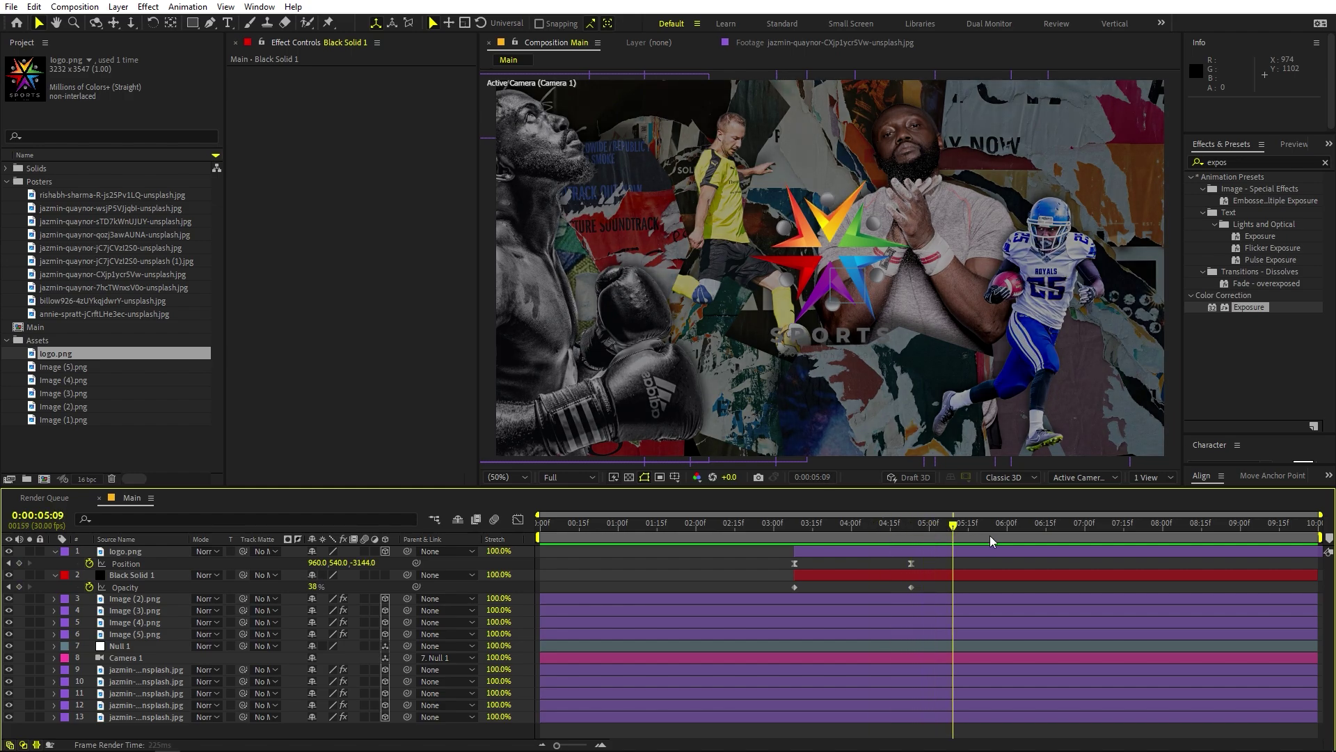
left_click_drag(1016, 536, 882, 537)
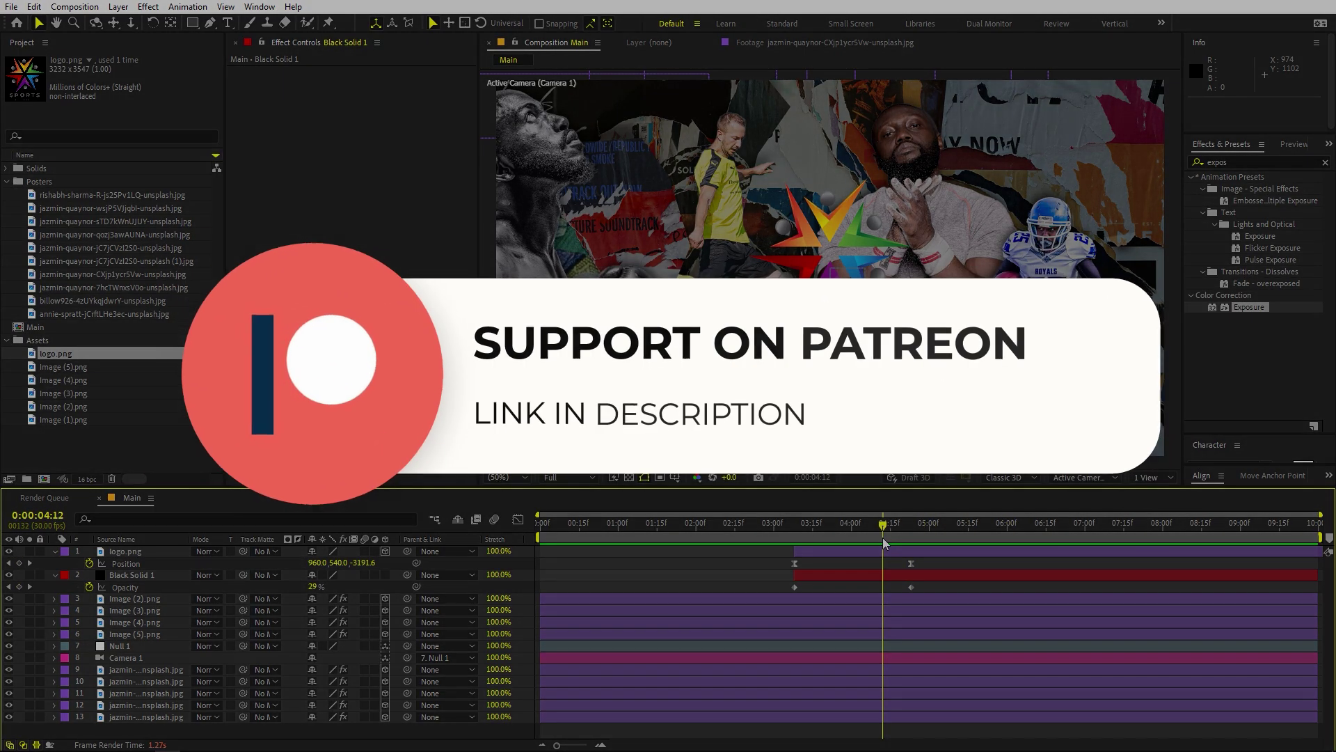